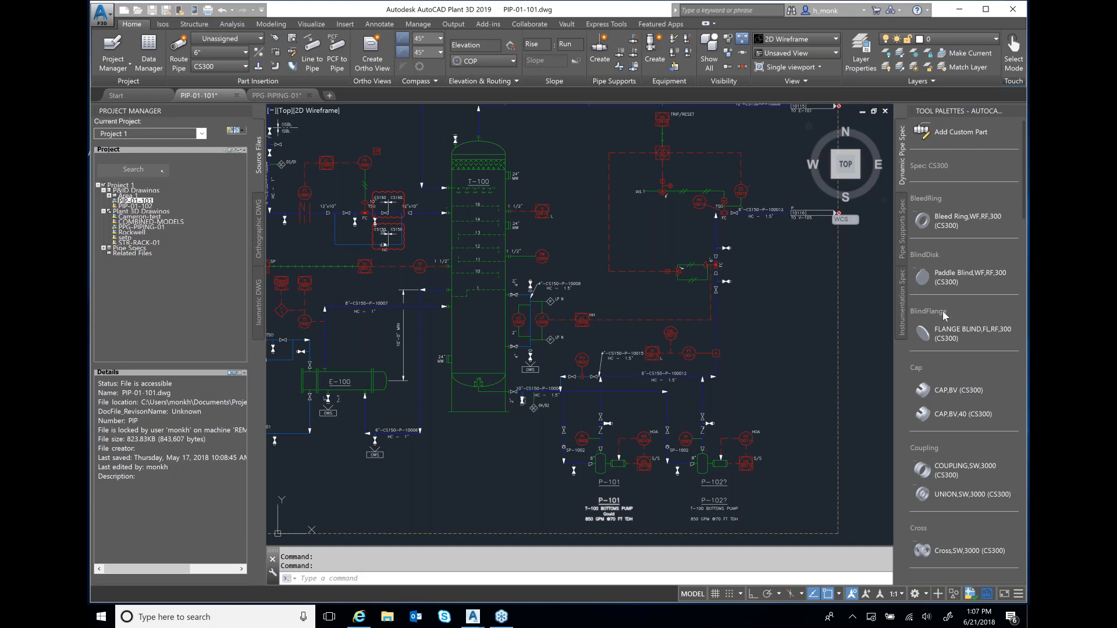
{"action": "right_click", "coordinate": [556, 229]}
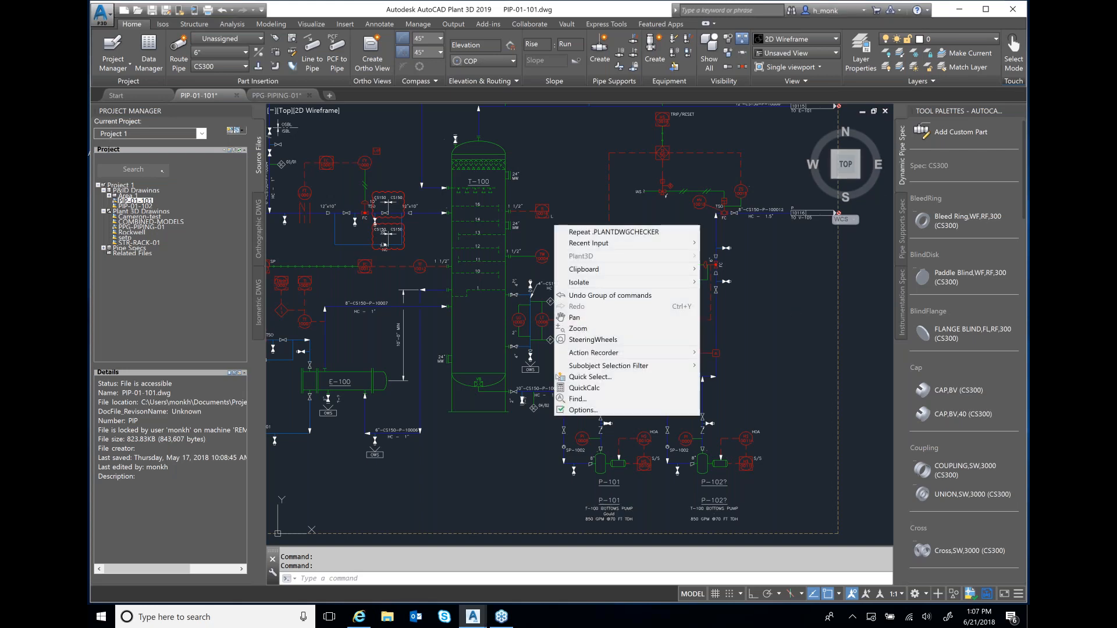
{"action": "left_click", "coordinate": [544, 238]}
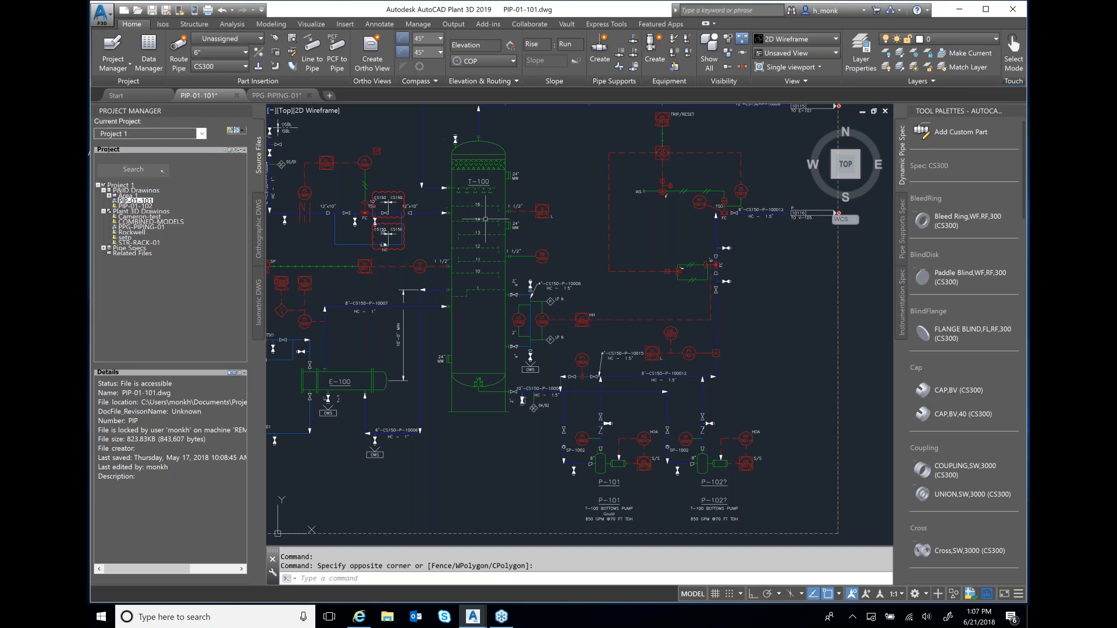
{"action": "left_click", "coordinate": [465, 221]}
{"action": "right_click", "coordinate": [486, 221]}
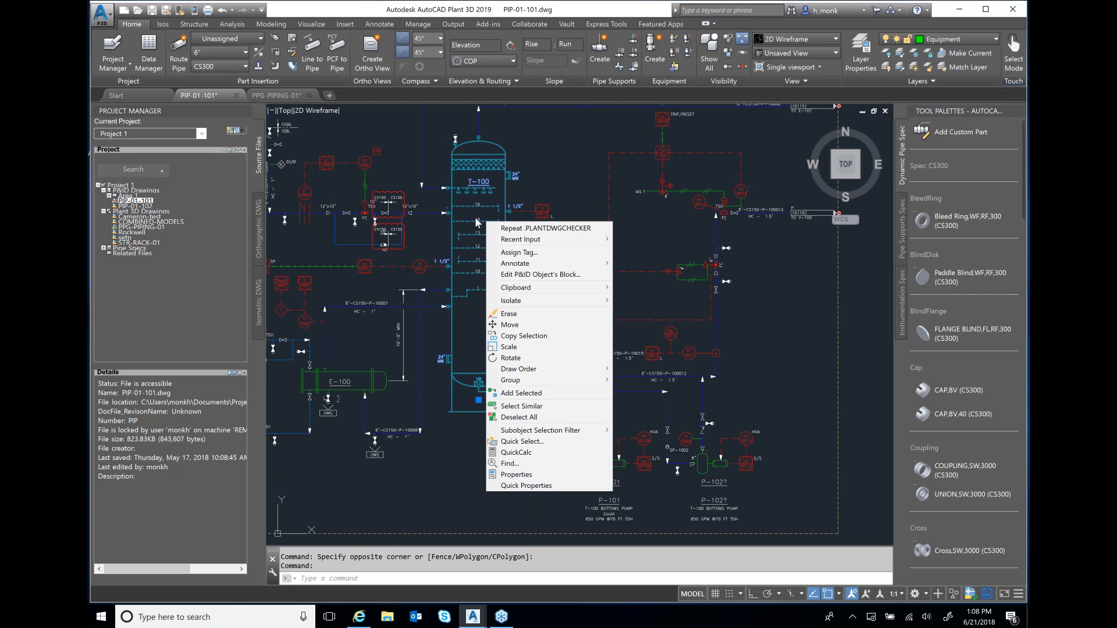
{"action": "left_click", "coordinate": [556, 194]}
{"action": "left_click", "coordinate": [527, 215]}
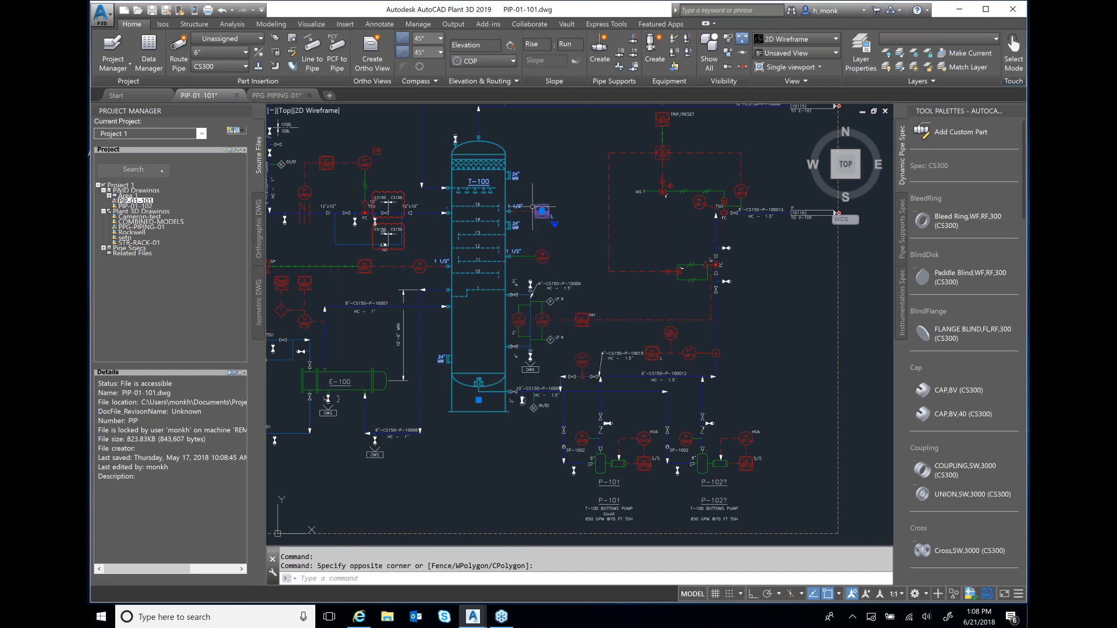
{"action": "right_click", "coordinate": [536, 211]}
{"action": "right_click", "coordinate": [535, 211]}
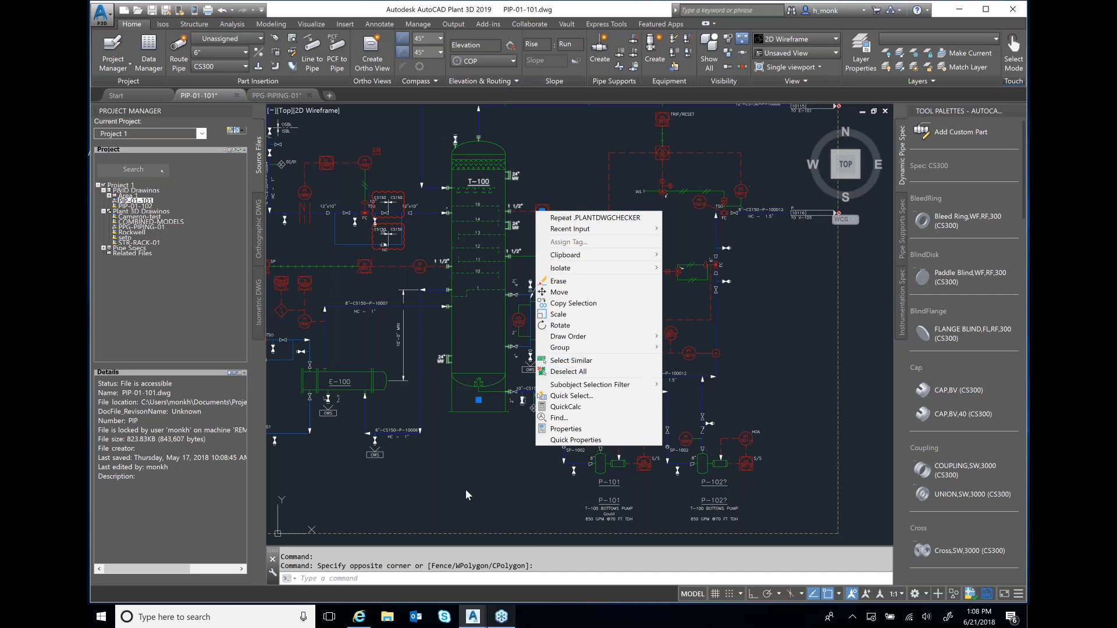
{"action": "left_click", "coordinate": [592, 360]}
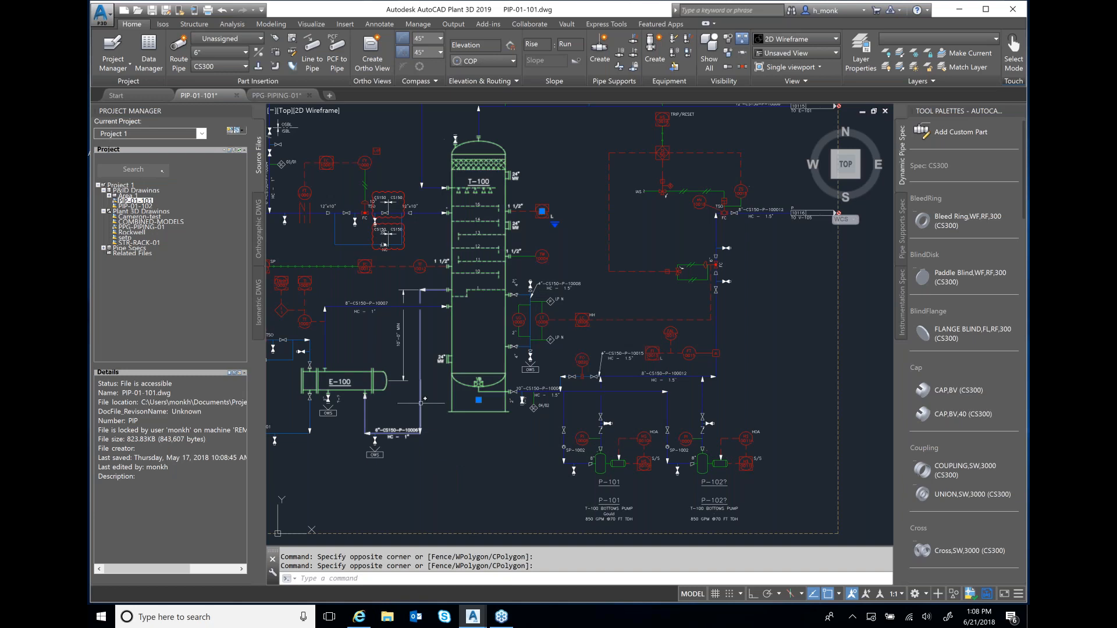
{"action": "right_click", "coordinate": [421, 169]}
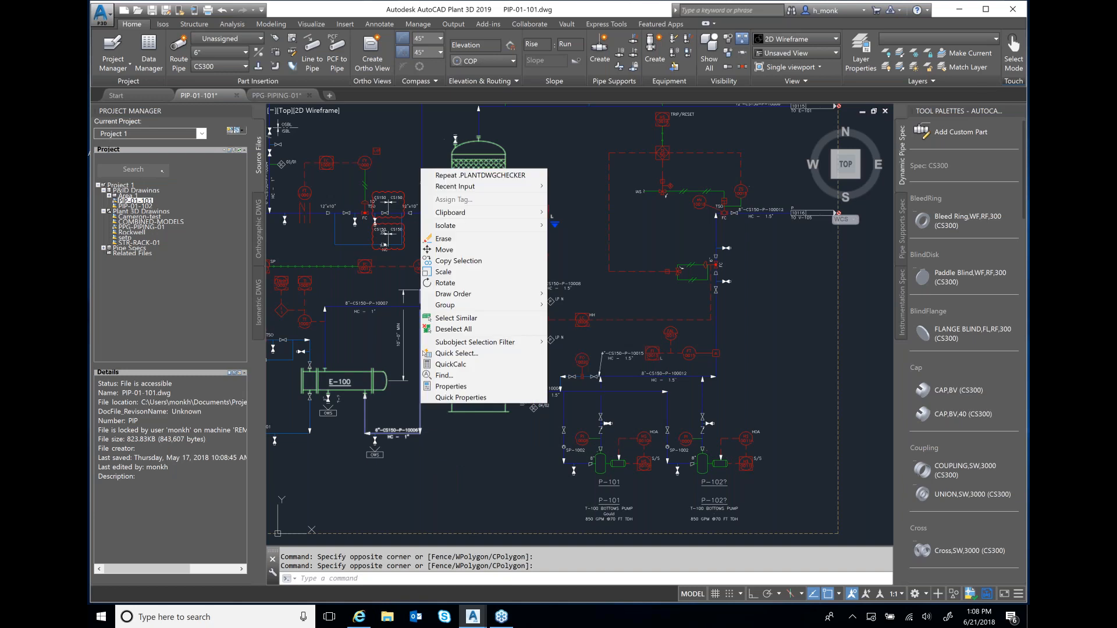
{"action": "left_click", "coordinate": [582, 263]}
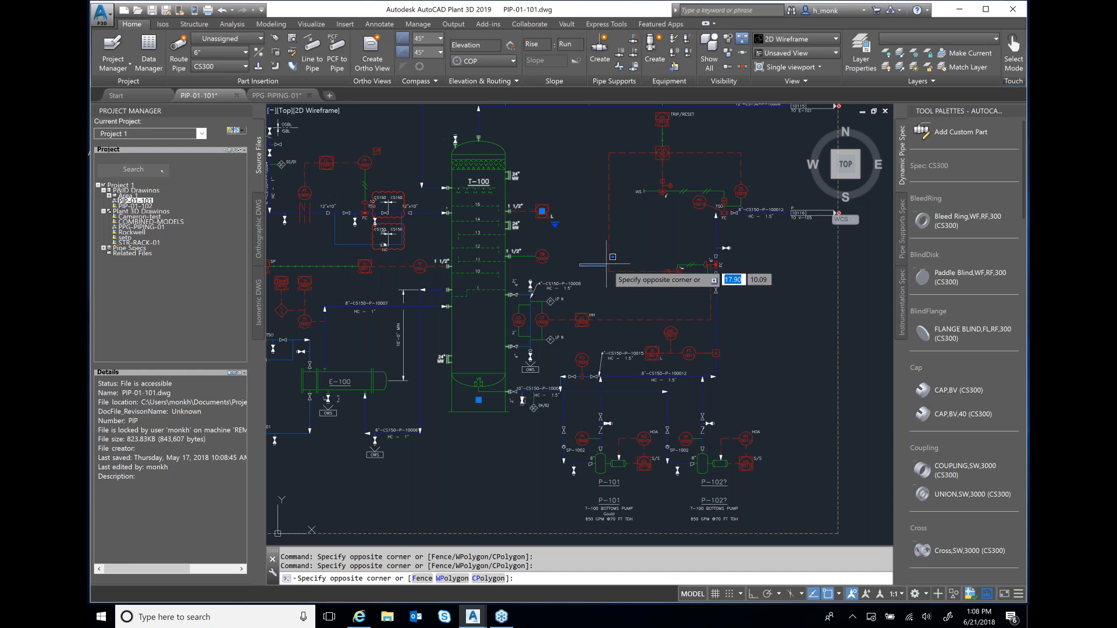
{"action": "key", "text": "Escape"}
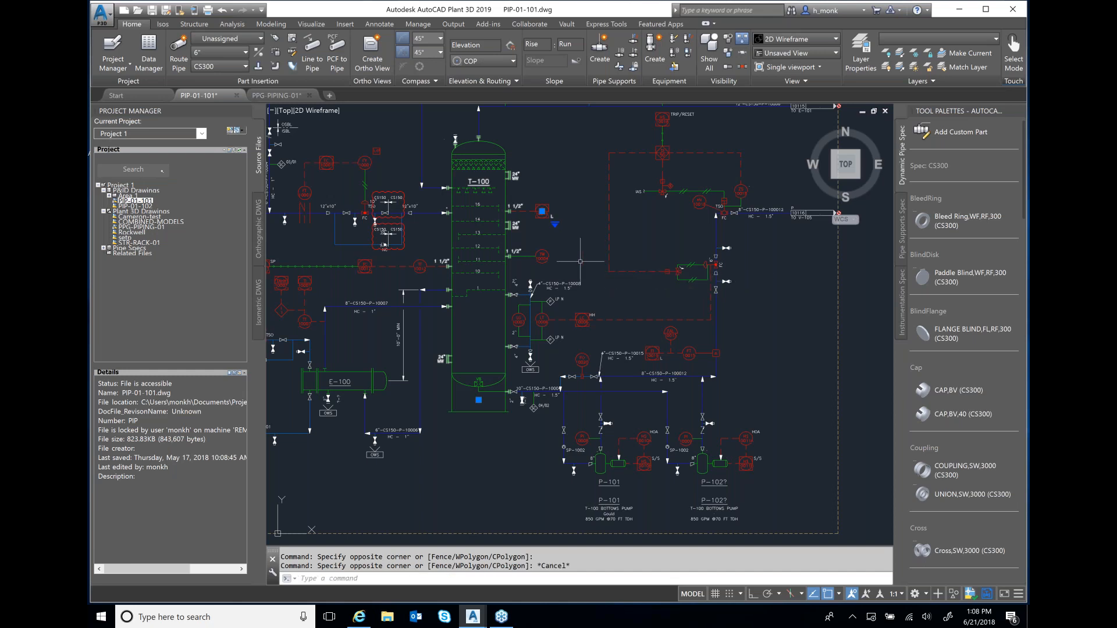
{"action": "right_click", "coordinate": [568, 238]}
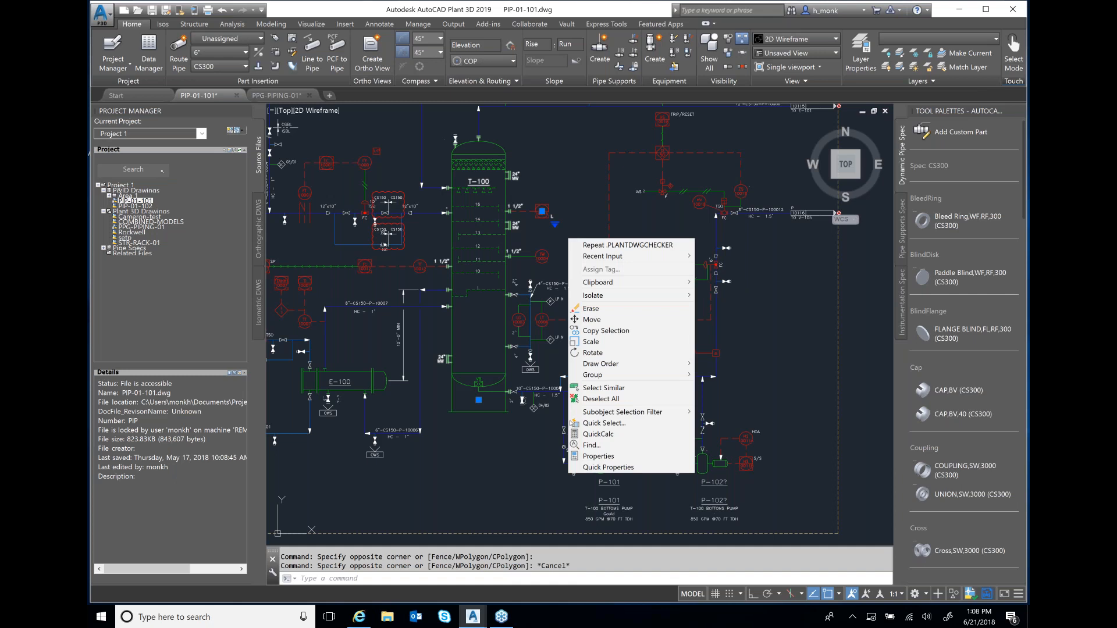
{"action": "left_click", "coordinate": [549, 237]}
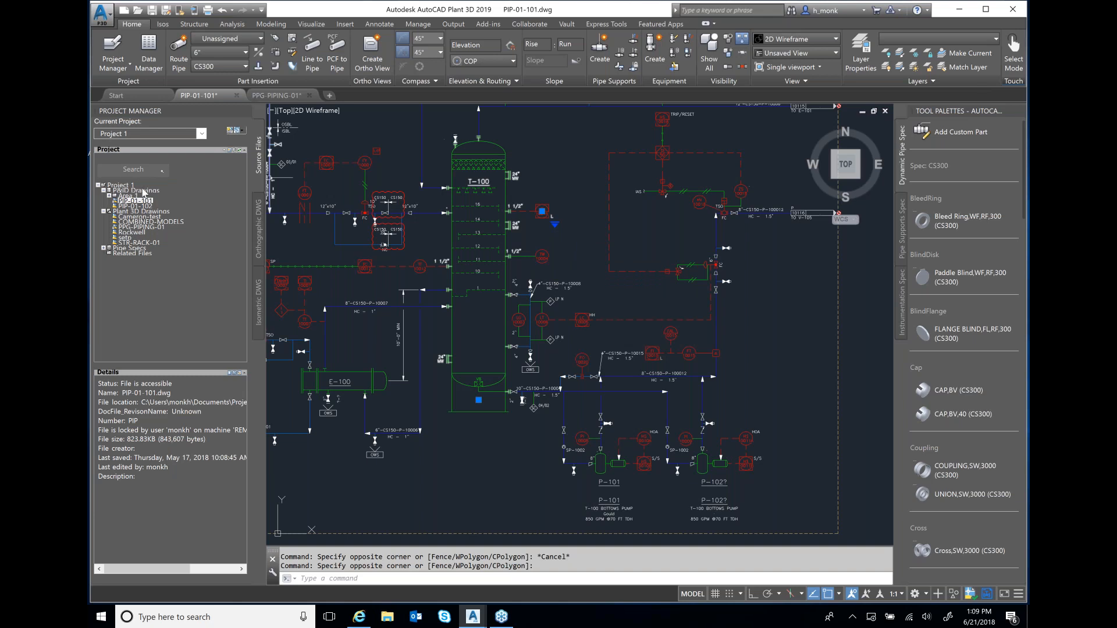
Step: Create a new drawing named cansel in the project's P&ID Drawings folder, using the default PID ANSI D template
{"action": "right_click", "coordinate": [144, 191]}
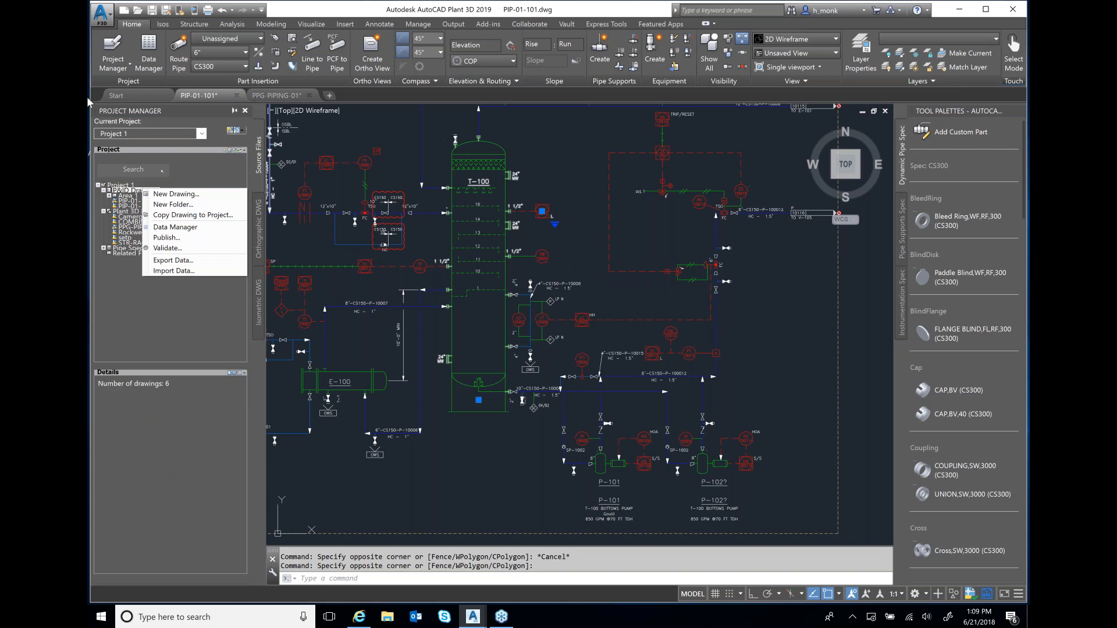
{"action": "left_click", "coordinate": [180, 196]}
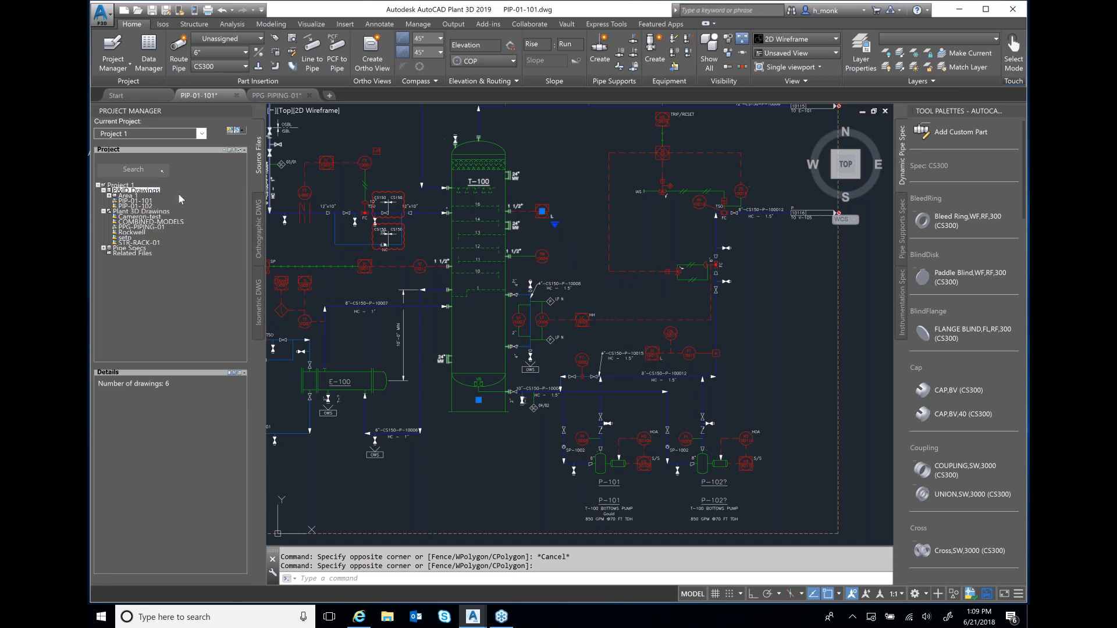
{"action": "type", "text": "canse"}
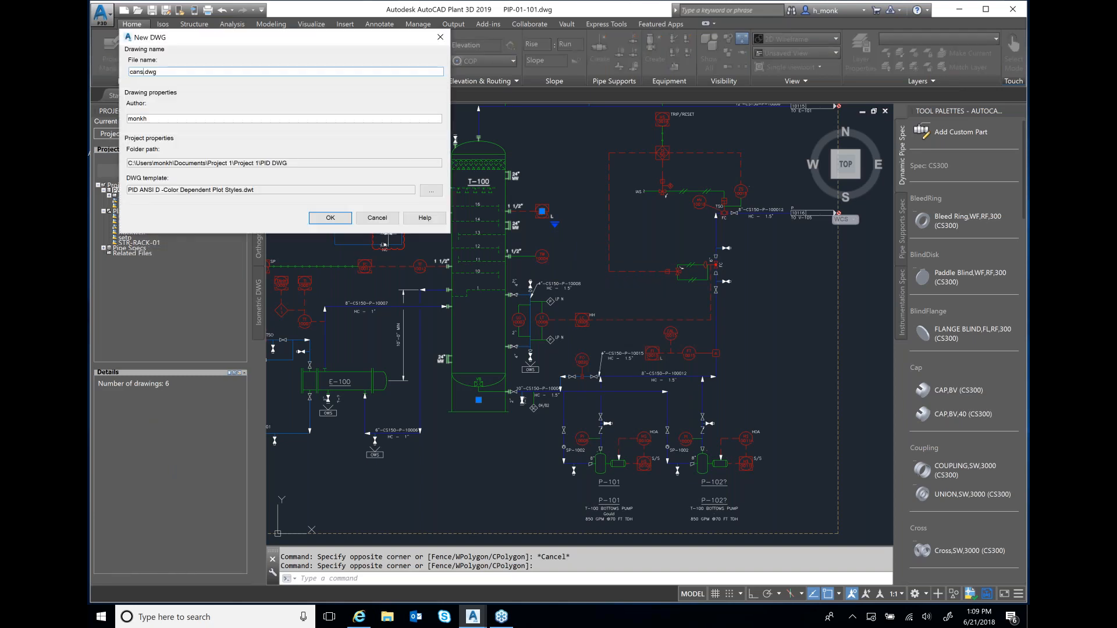
{"action": "type", "text": "l"}
{"action": "left_click", "coordinate": [330, 218]}
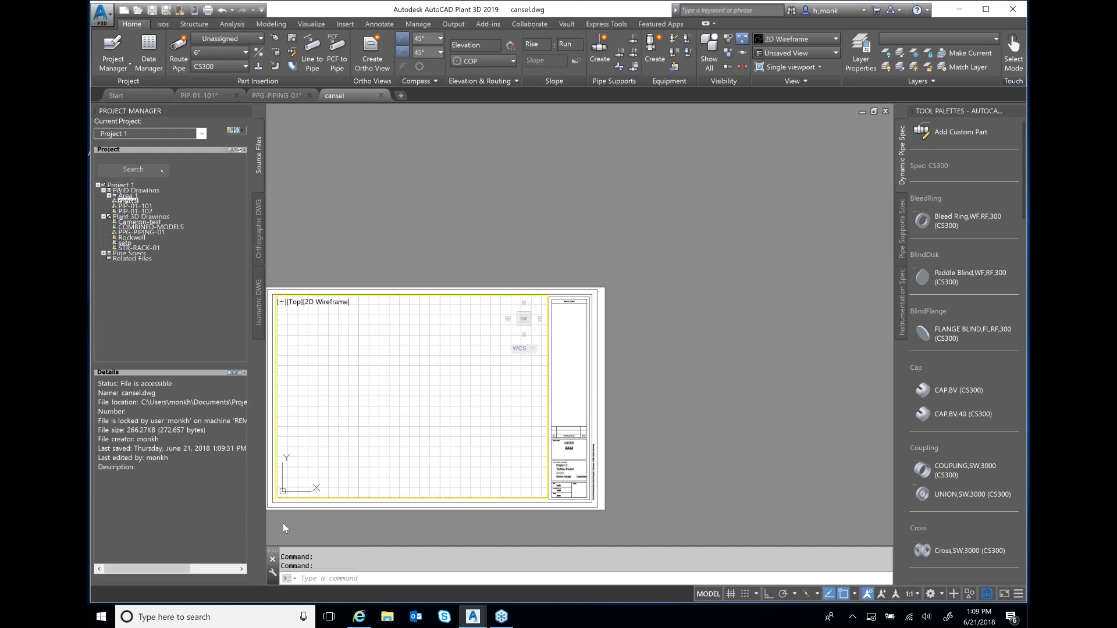
{"action": "scroll", "coordinate": [282, 522], "scroll_direction": "up", "scroll_amount": 2}
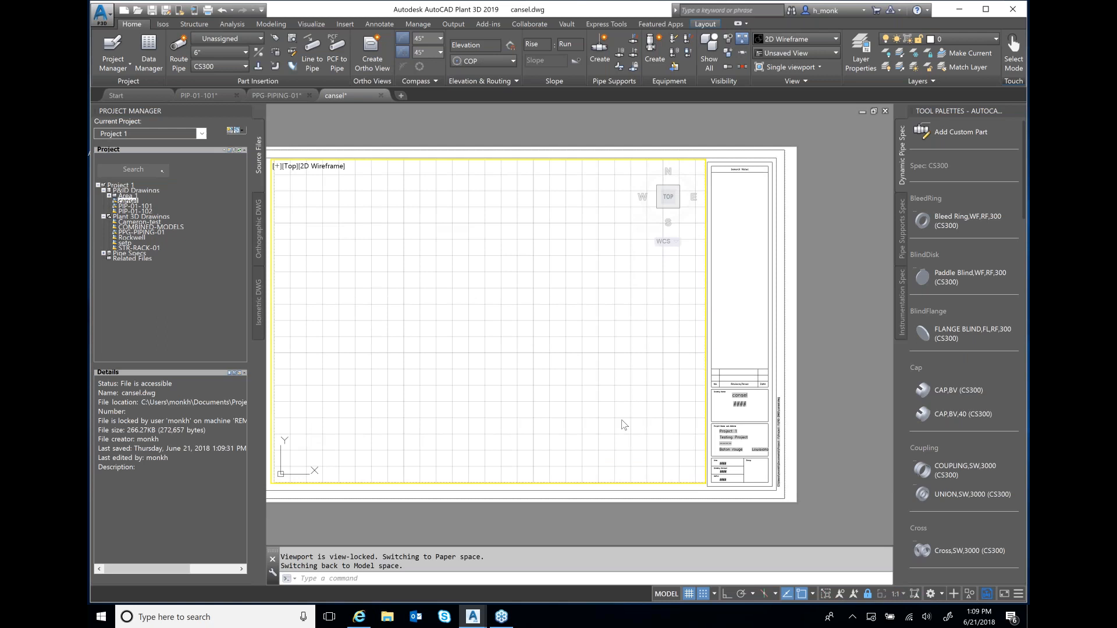
{"action": "left_click", "coordinate": [467, 388]}
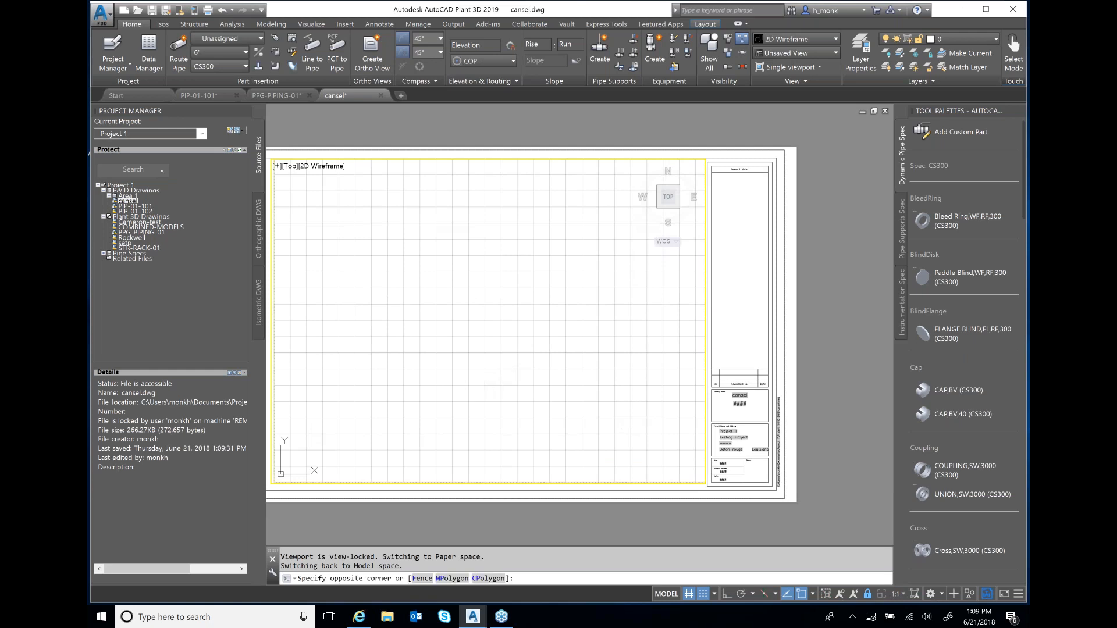
{"action": "left_click", "coordinate": [458, 381]}
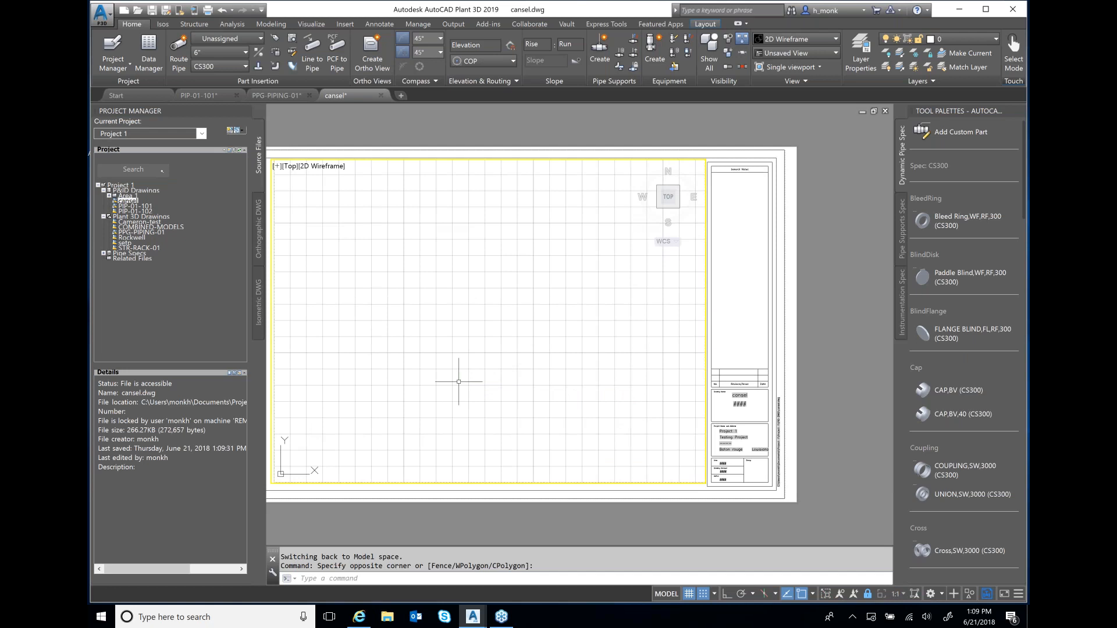
{"action": "key", "text": "XF86AudioLowerVolume"}
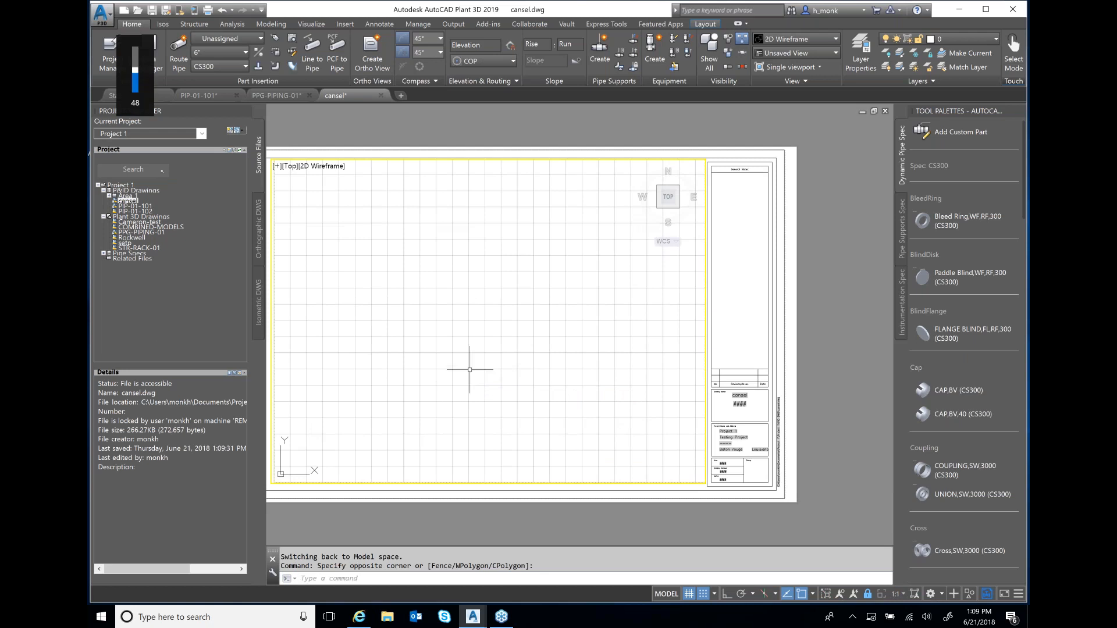
{"action": "key", "text": "Escape"}
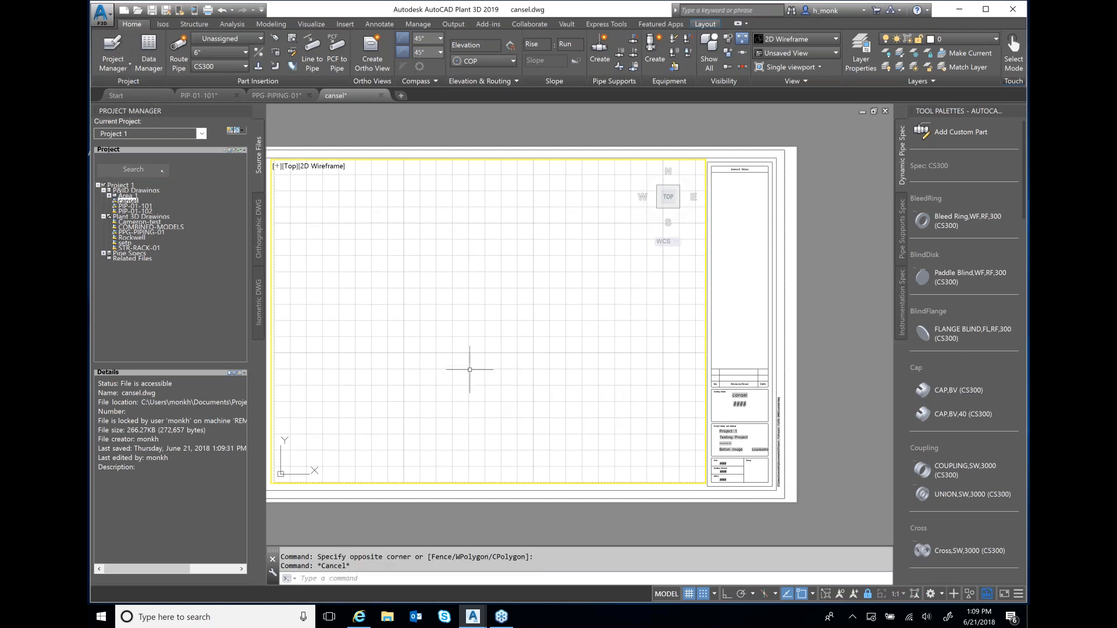
{"action": "key", "text": "alt"}
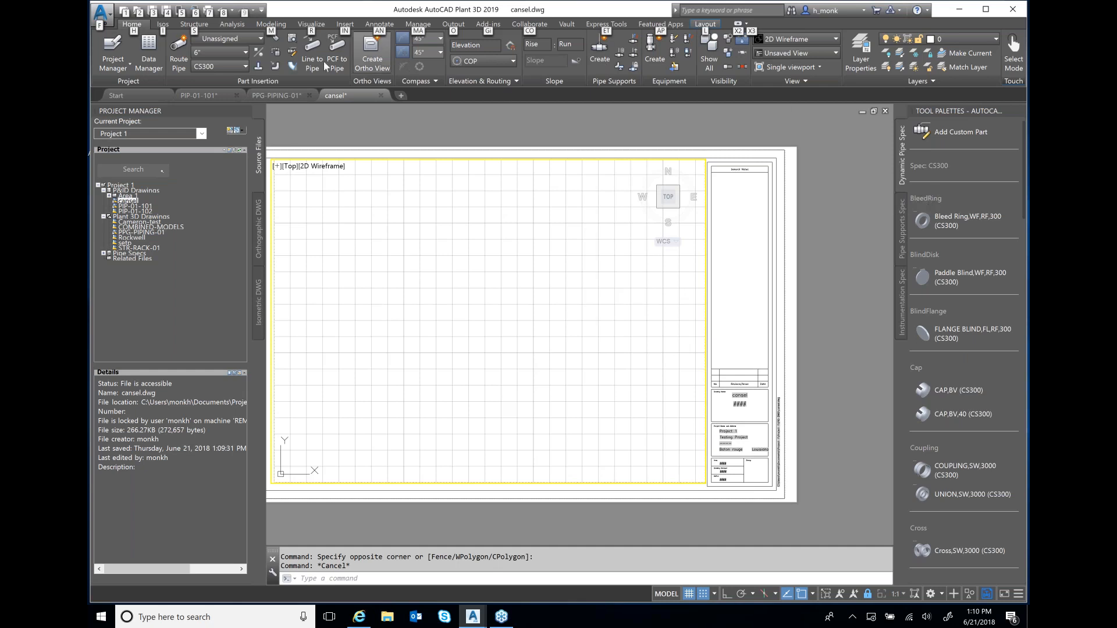
Step: Switch the workspace to PID PIP and browse the valve and fitting symbols
{"action": "left_click", "coordinate": [940, 594]}
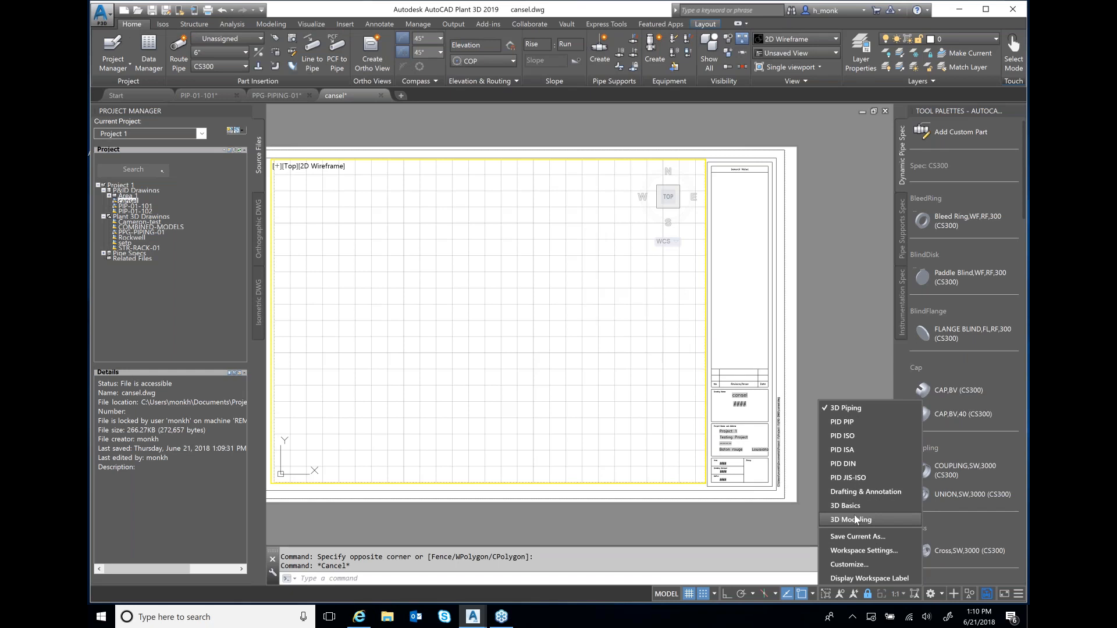
{"action": "left_click", "coordinate": [849, 421]}
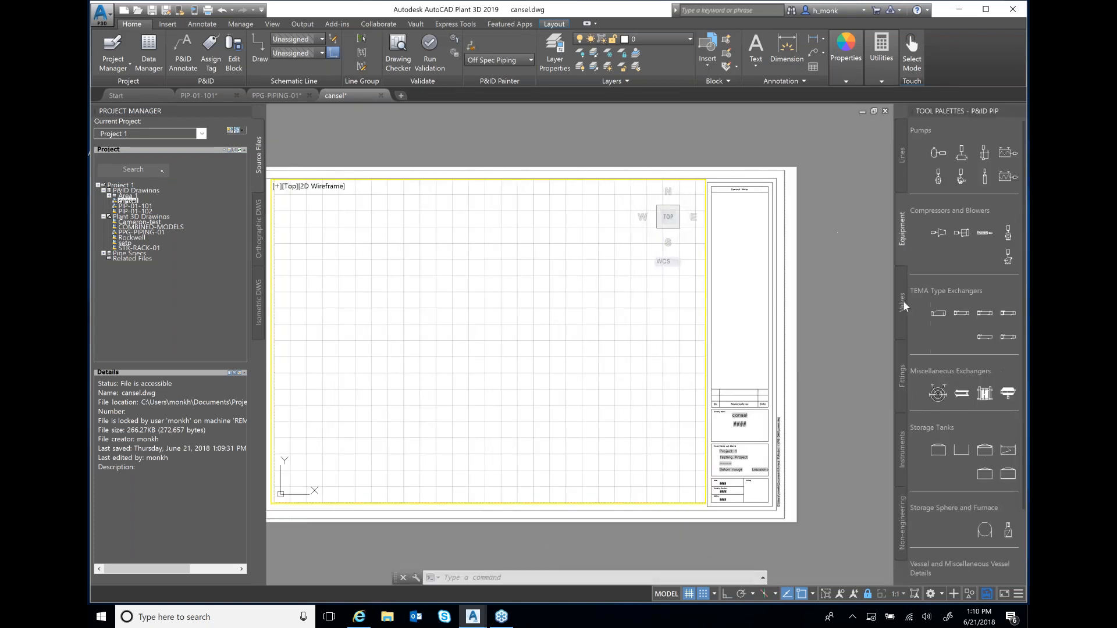
{"action": "left_click", "coordinate": [904, 302]}
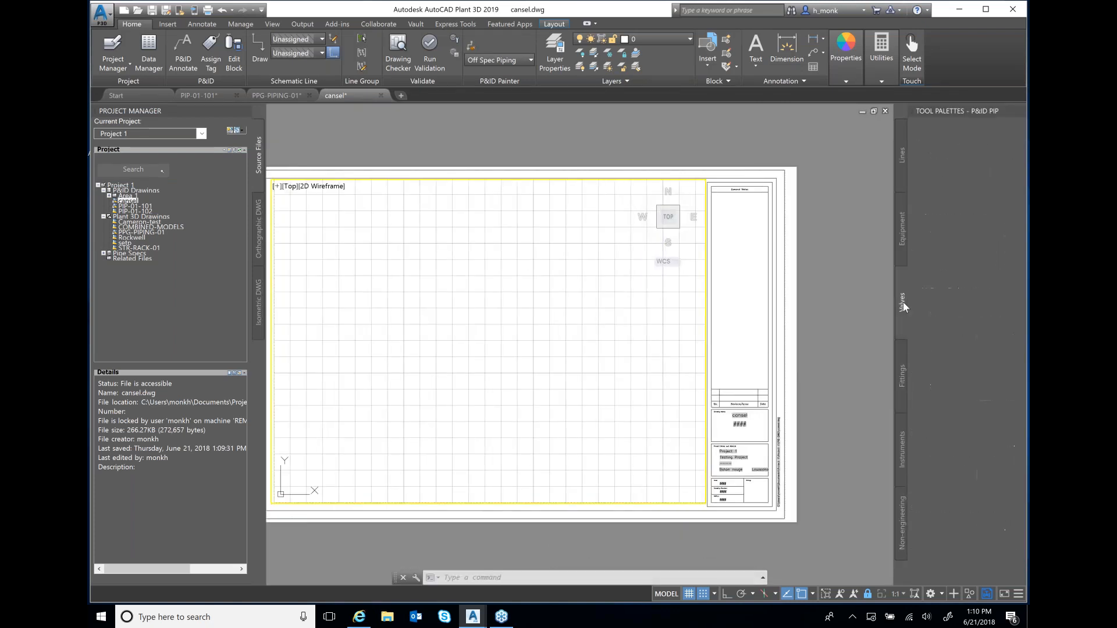
{"action": "left_click", "coordinate": [900, 376]}
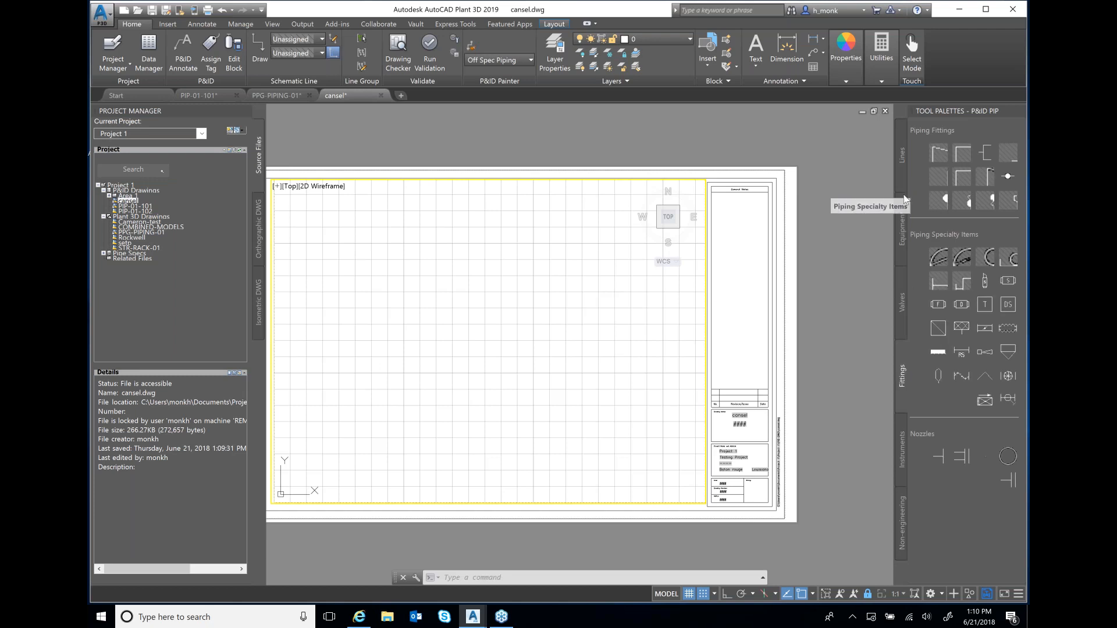
Step: Maximize the drawing viewport and place a Horizontal Centrifugal Pump from the equipment symbols near the middle of the drawing
{"action": "left_click", "coordinate": [903, 227]}
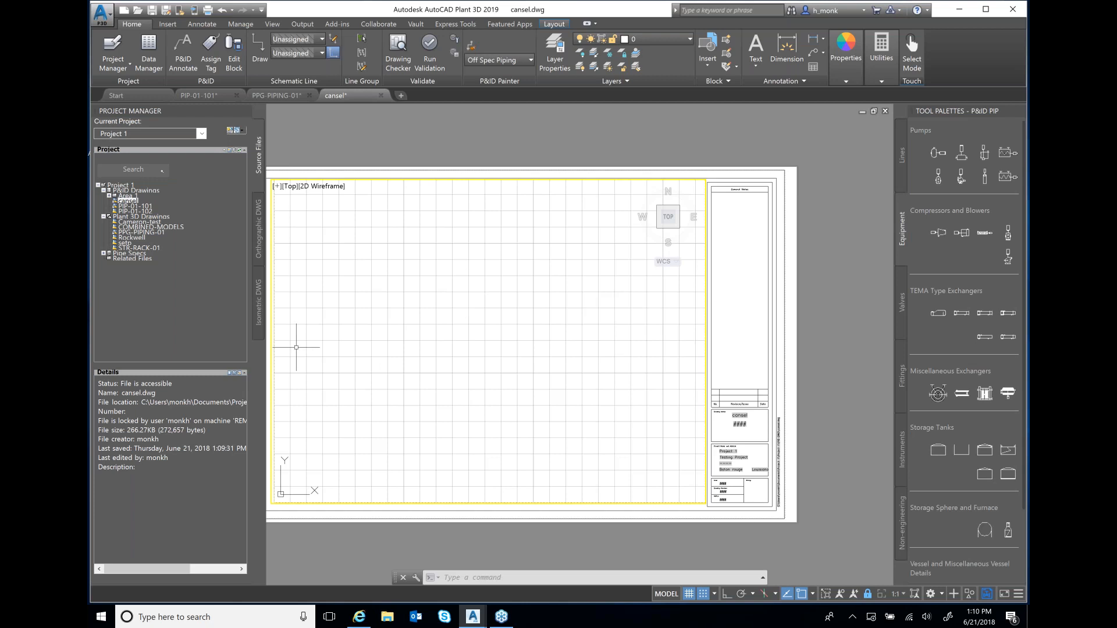
{"action": "double_click", "coordinate": [271, 347]}
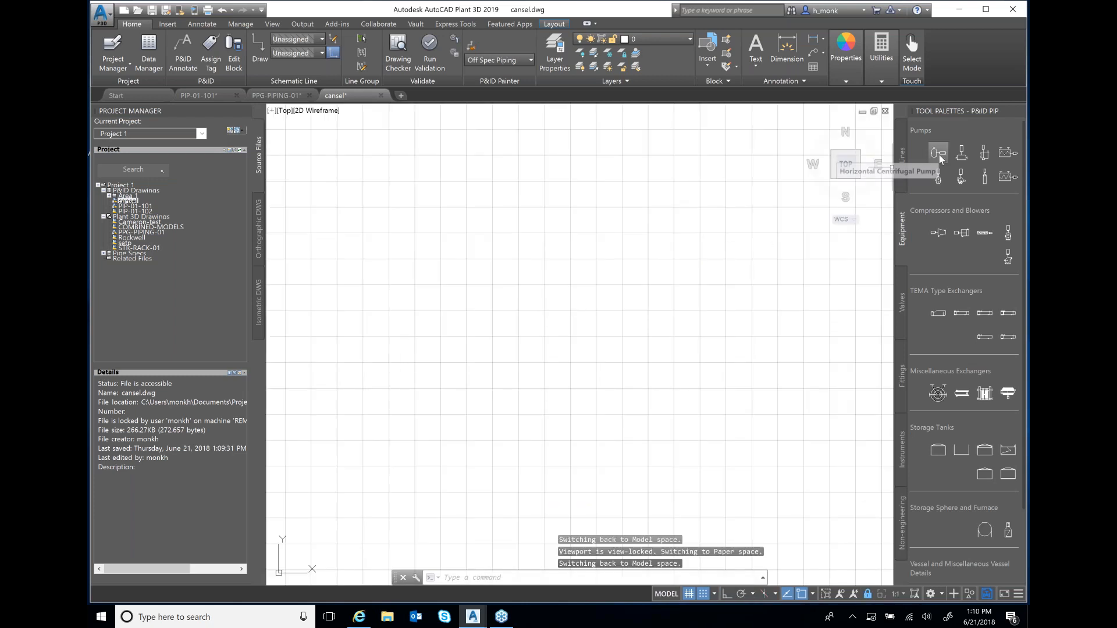
{"action": "left_click", "coordinate": [938, 153]}
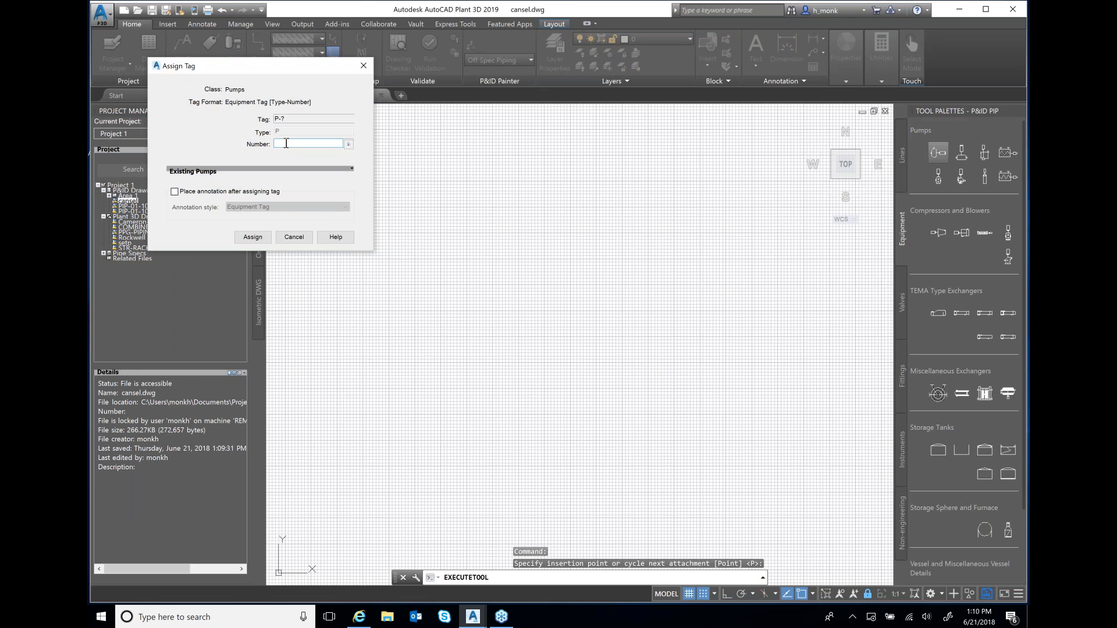
Step: Assign the pump tag number 400 and place its annotation in the Pump Infotag style below the symbol
{"action": "type", "text": "400"}
{"action": "left_click", "coordinate": [174, 191]}
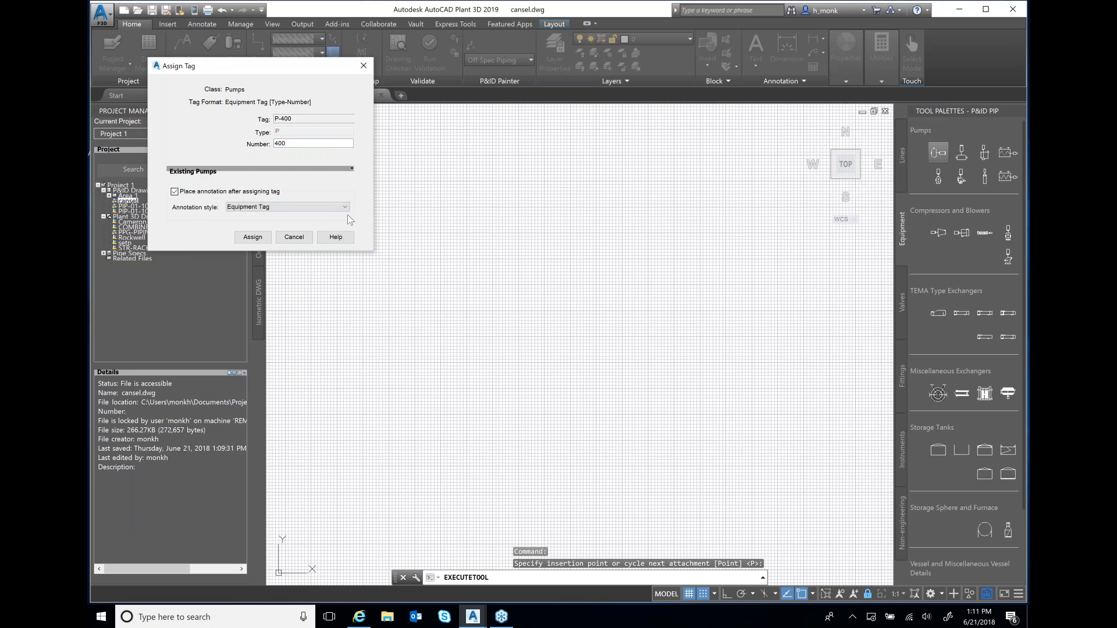
{"action": "left_click", "coordinate": [345, 207]}
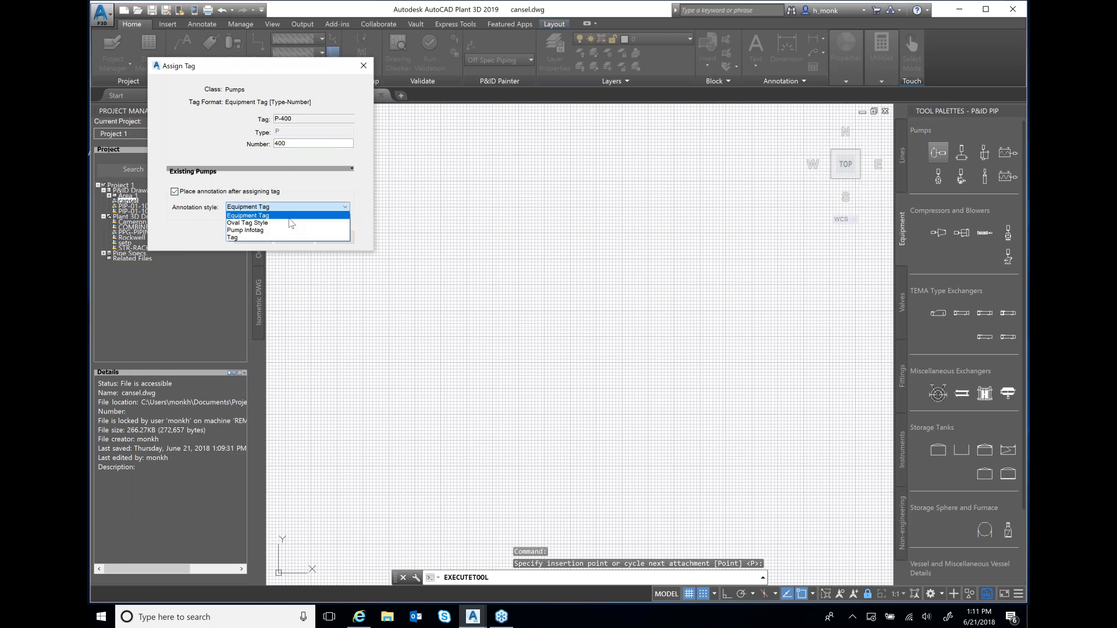
{"action": "left_click", "coordinate": [261, 230]}
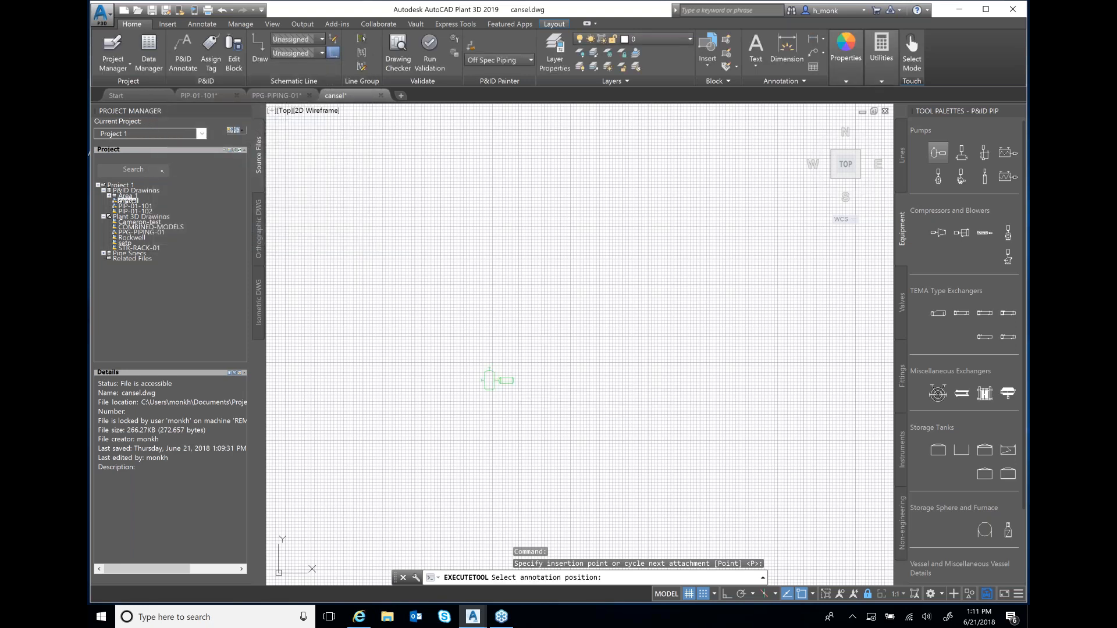
{"action": "left_click", "coordinate": [501, 427]}
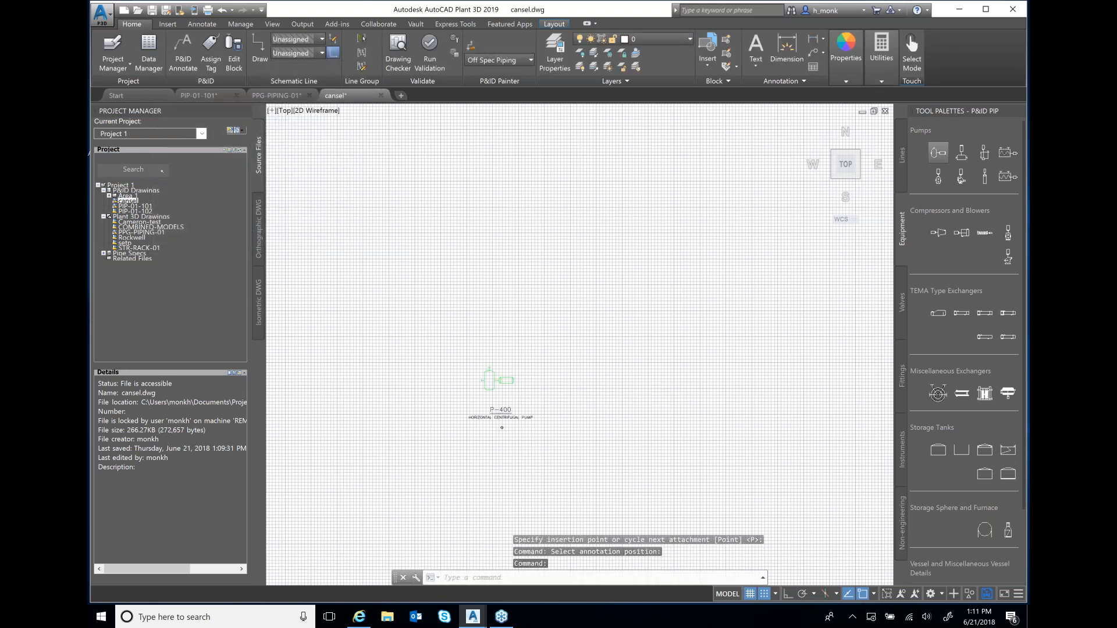
Step: Hide the drawing grid and copy the P-400 pump with its annotation about 3.25 units to the right of the original
{"action": "scroll", "coordinate": [501, 428], "scroll_direction": "up", "scroll_amount": 2}
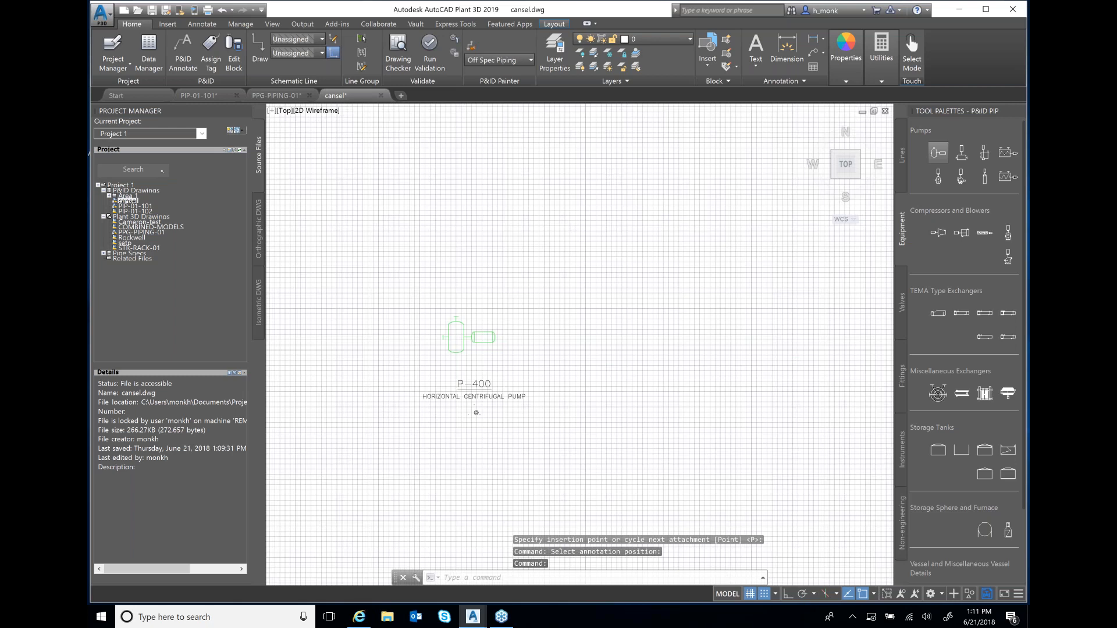
{"action": "key", "text": "F7"}
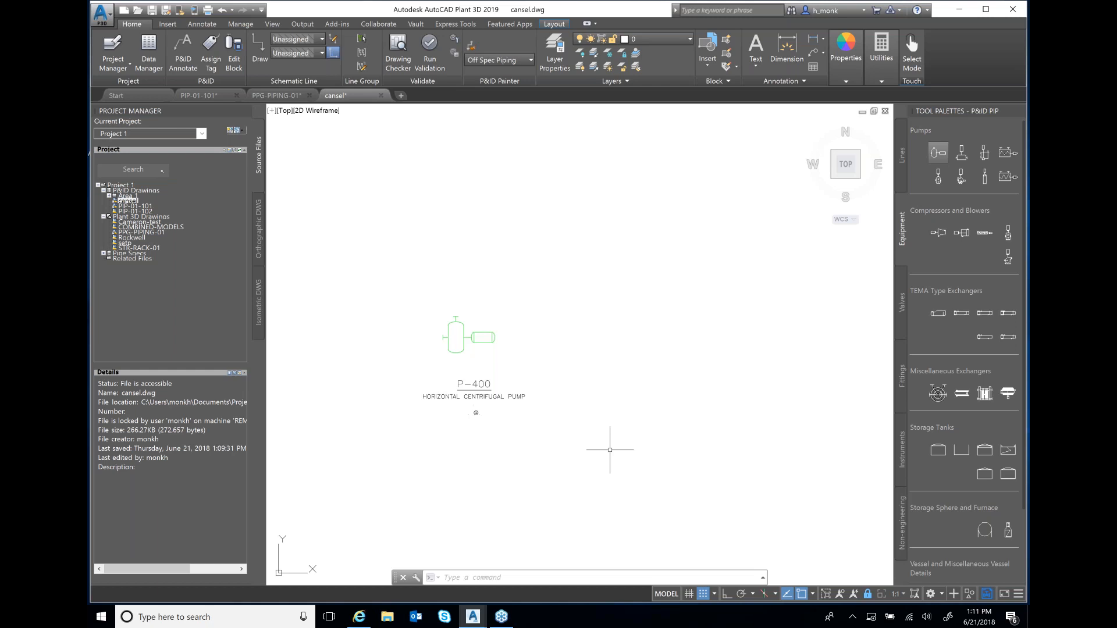
{"action": "type", "text": "COPY"}
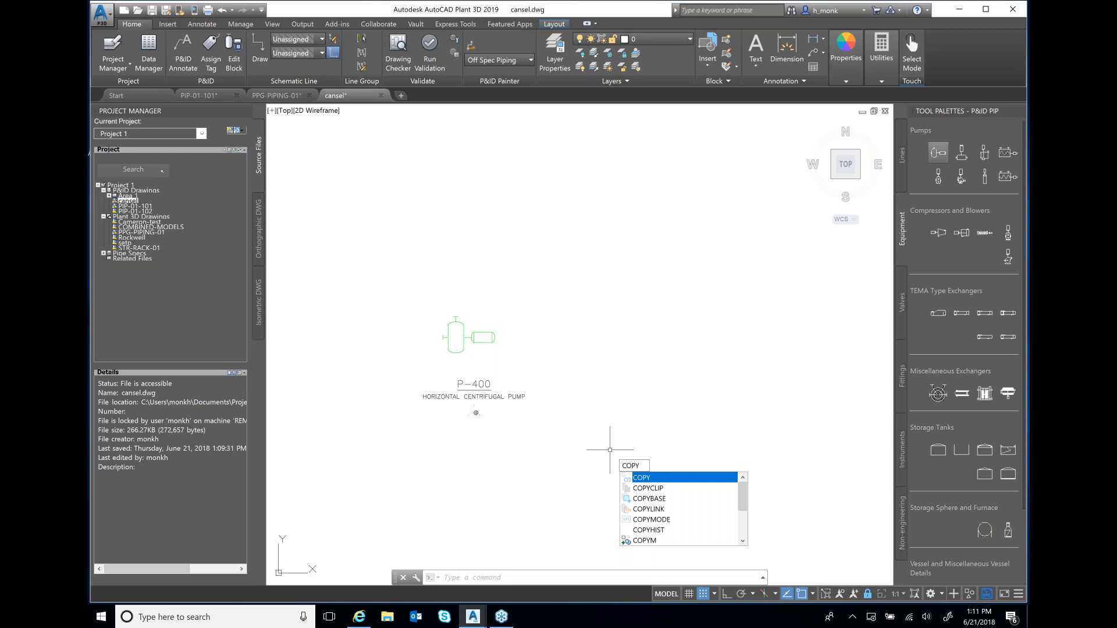
{"action": "key", "text": "Return"}
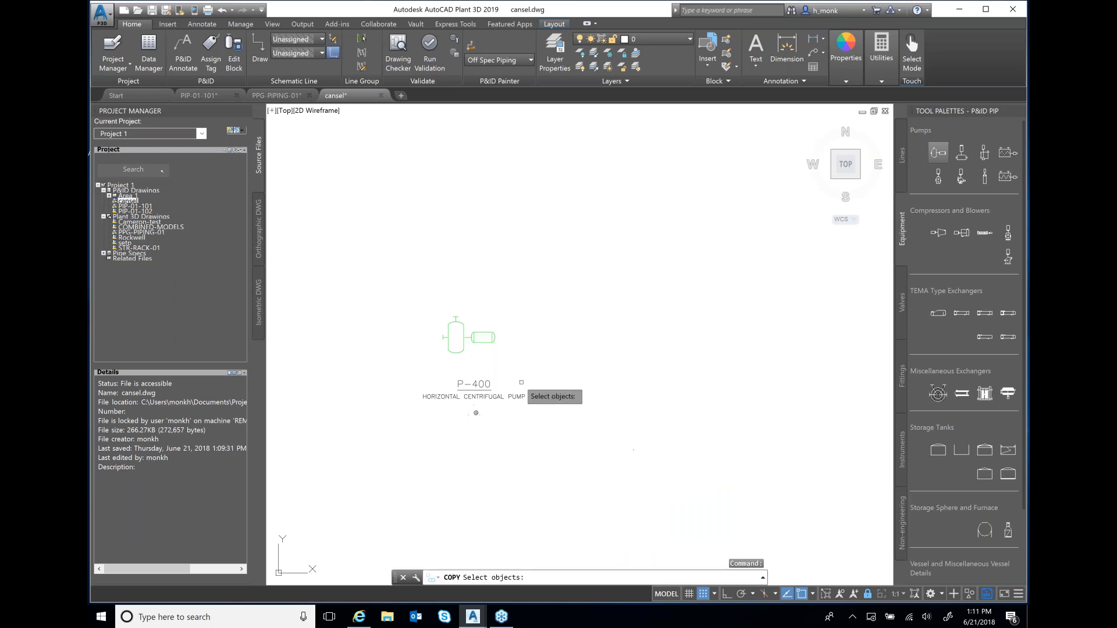
{"action": "left_click", "coordinate": [460, 321]}
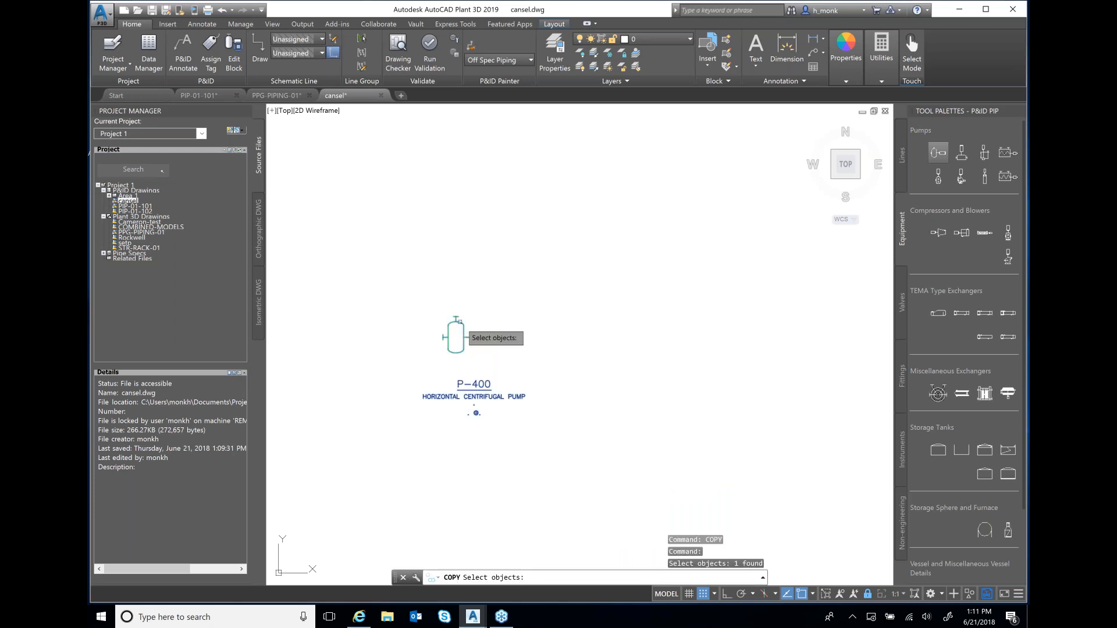
{"action": "key", "text": "Return"}
{"action": "left_click", "coordinate": [474, 266]}
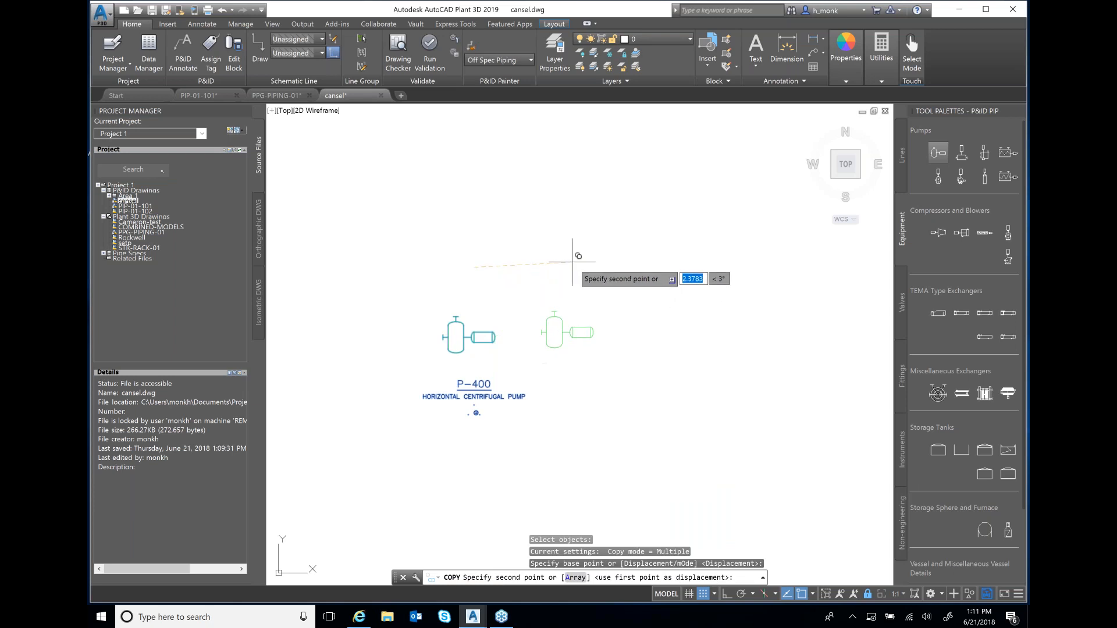
{"action": "key", "text": "F6"}
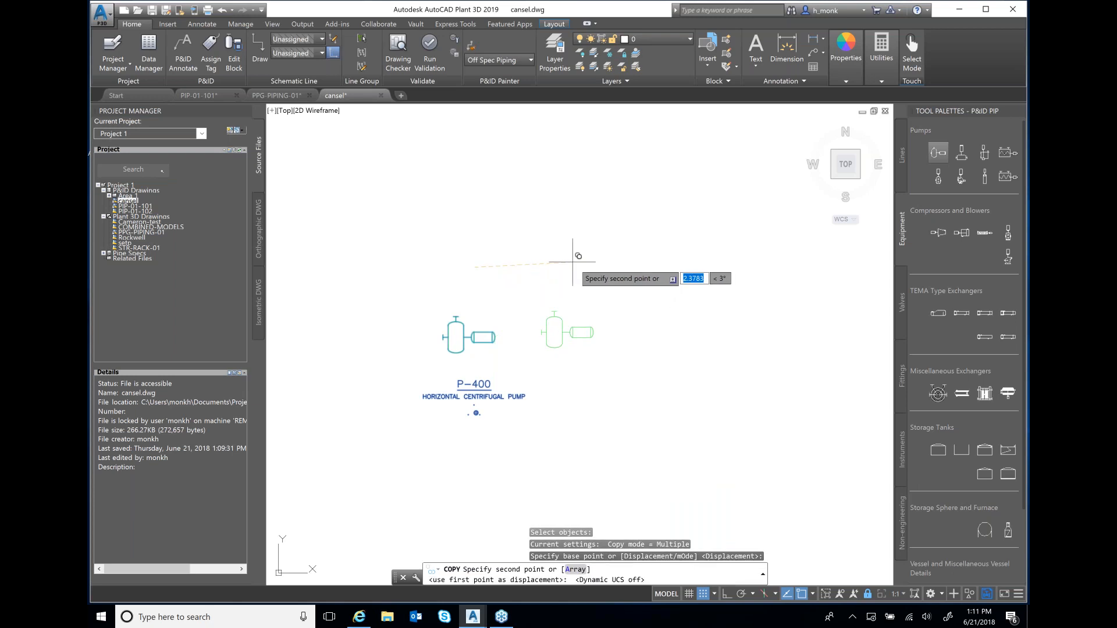
{"action": "left_click", "coordinate": [609, 262]}
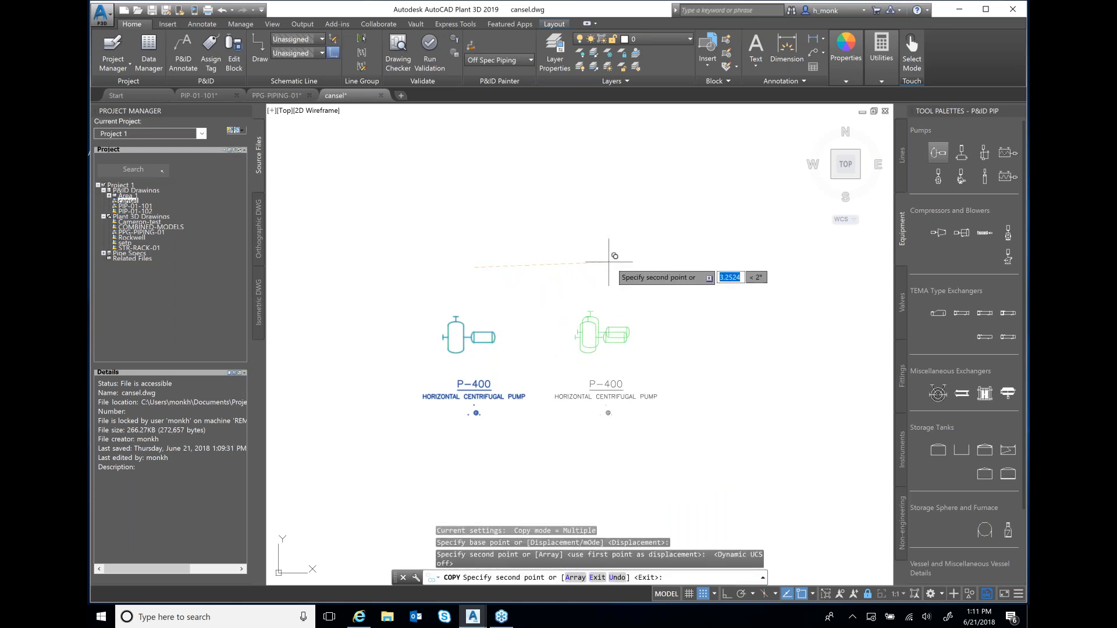
{"action": "key", "text": "Return"}
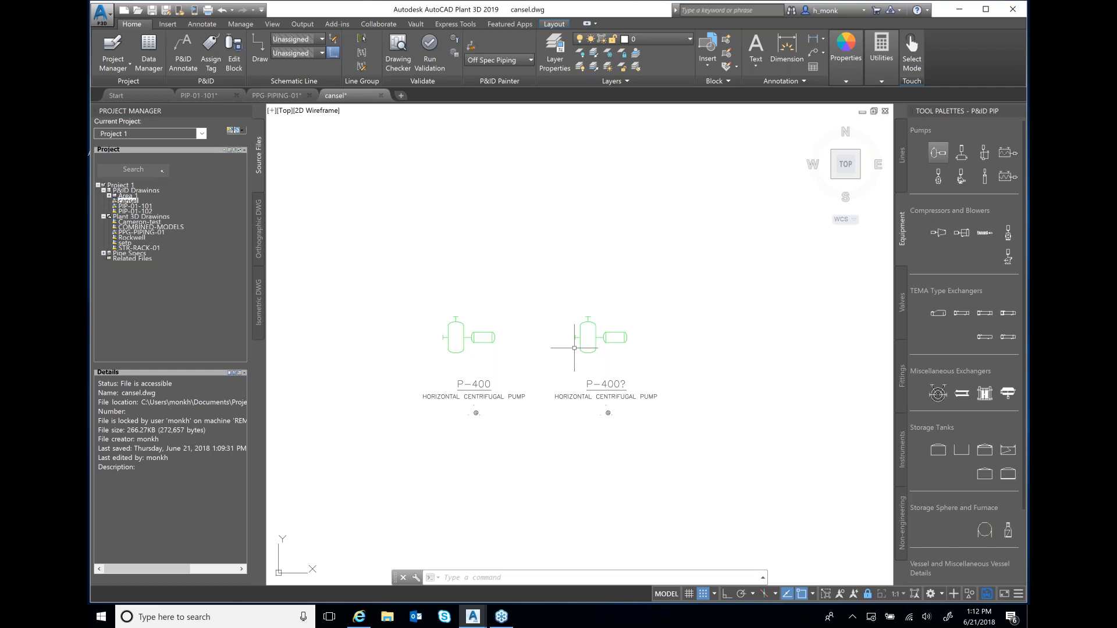
Step: Edit the copied pump's annotation to set its tag number to 401
{"action": "double_click", "coordinate": [618, 381]}
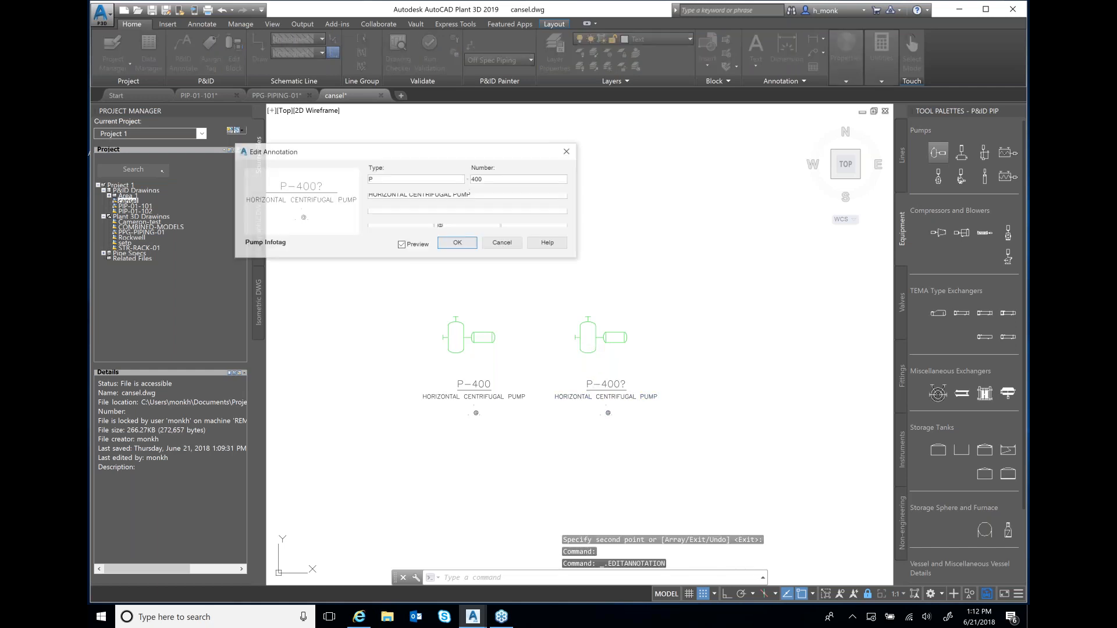
{"action": "left_click", "coordinate": [489, 181]}
{"action": "key", "text": "BackSpace"}
{"action": "type", "text": "1"}
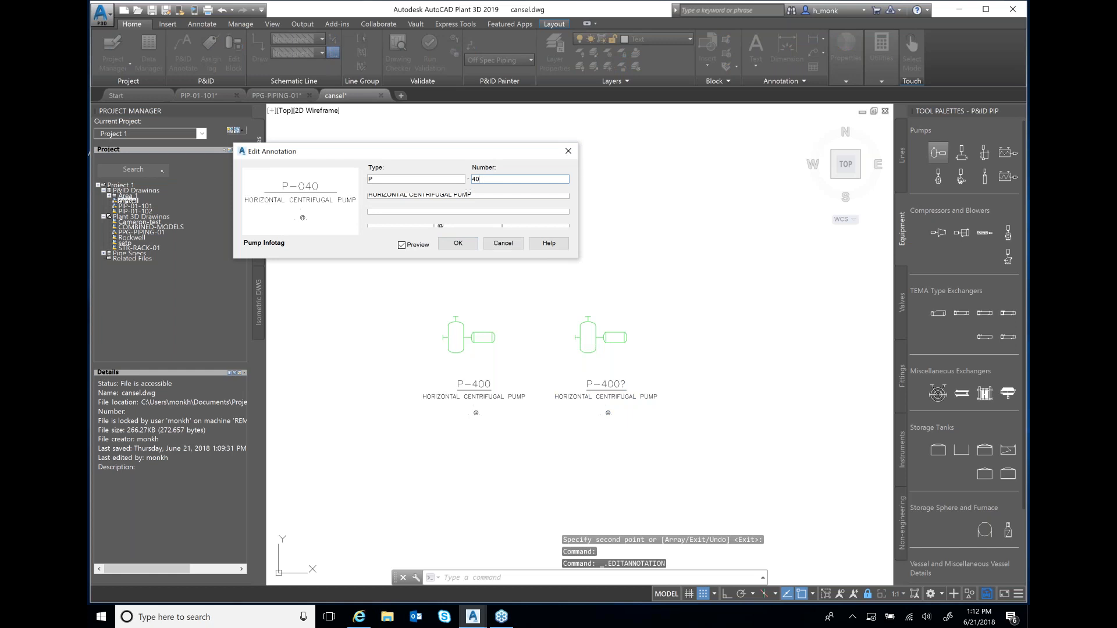
{"action": "left_click", "coordinate": [457, 244]}
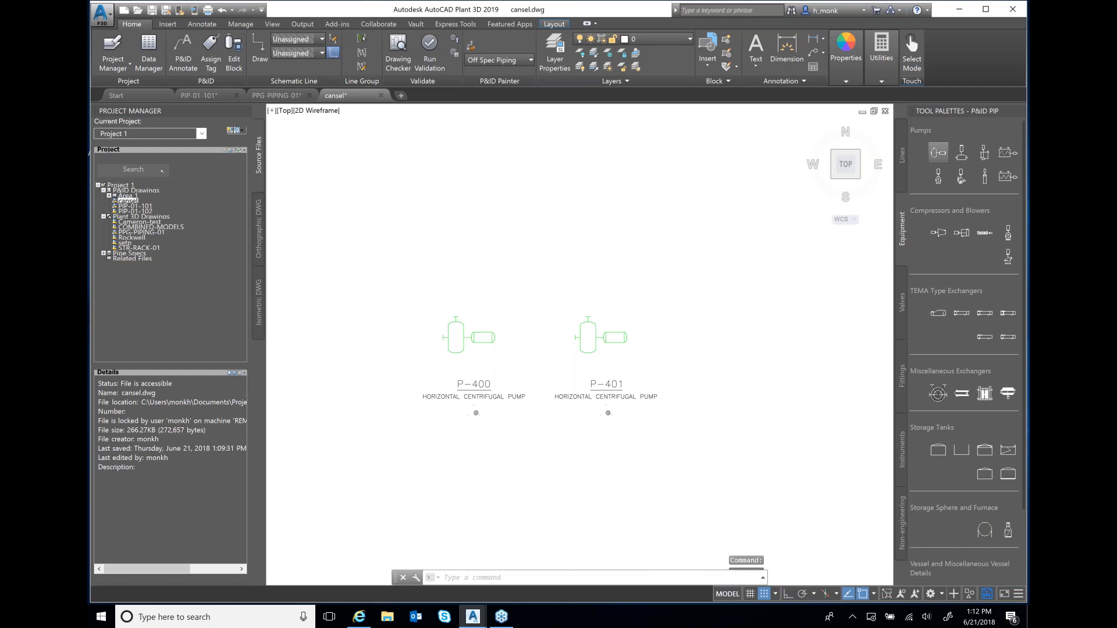
Step: Place a vertical vessel symbol at default scale above and right of the pumps, tagged number 505 with its annotation inside the shell
{"action": "scroll", "coordinate": [458, 303], "scroll_direction": "down", "scroll_amount": 2}
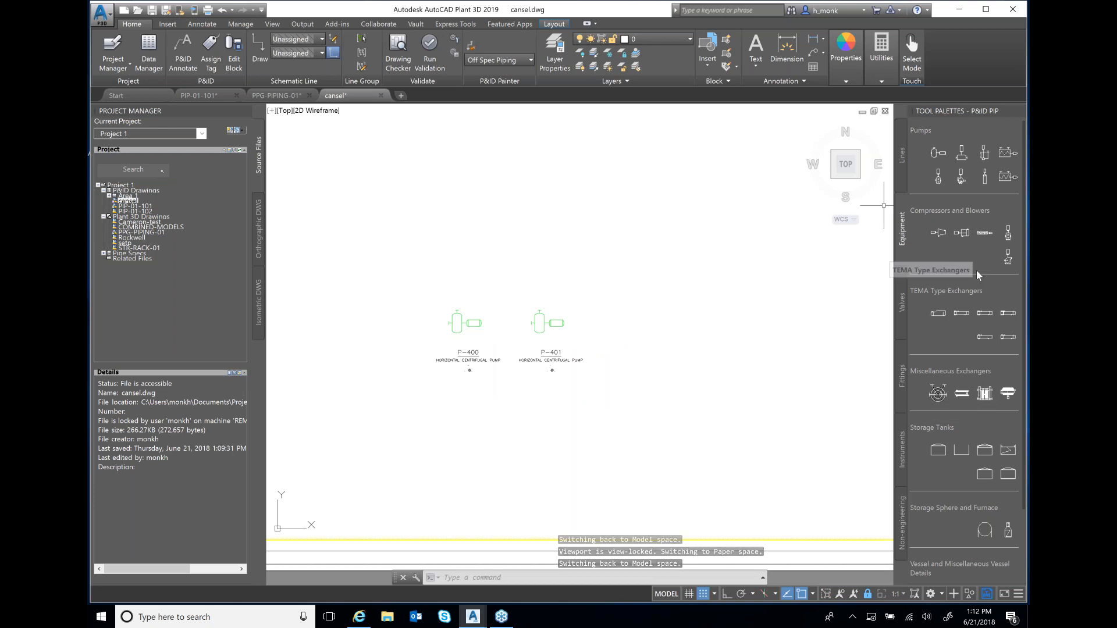
{"action": "scroll", "coordinate": [968, 494], "scroll_direction": "down", "scroll_amount": 3}
{"action": "left_click", "coordinate": [963, 512]}
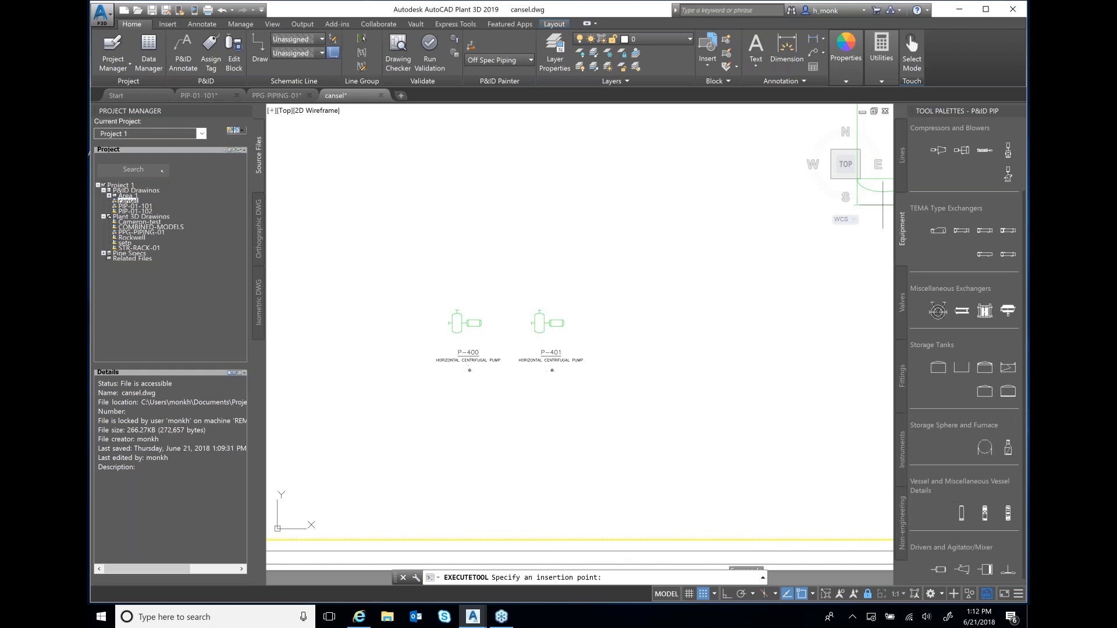
{"action": "left_click", "coordinate": [663, 277]}
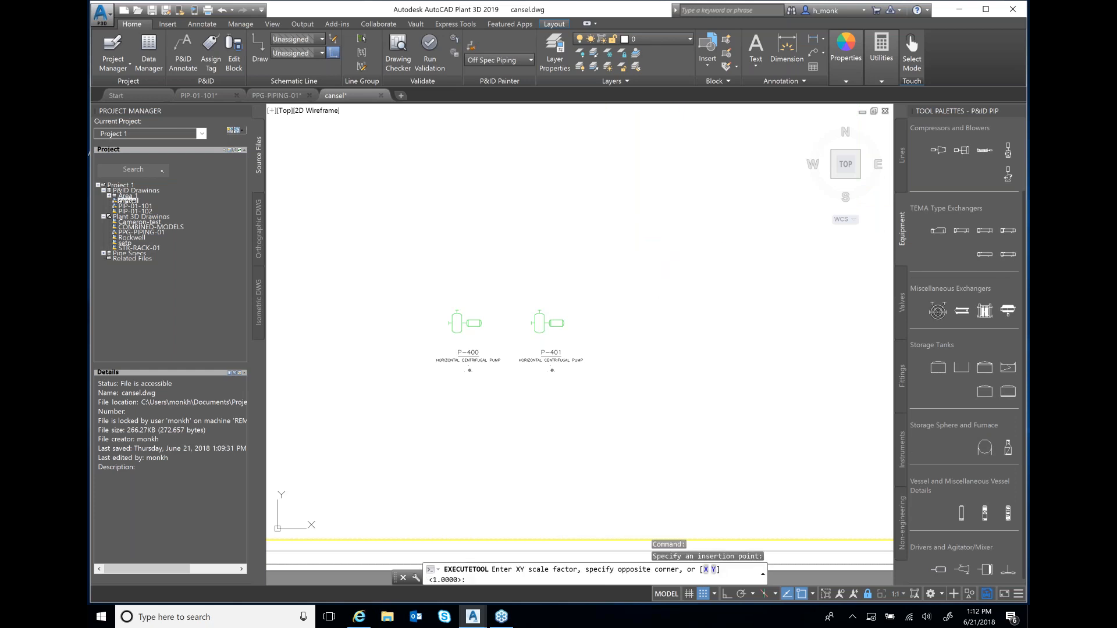
{"action": "key", "text": "Return"}
{"action": "type", "text": "505"}
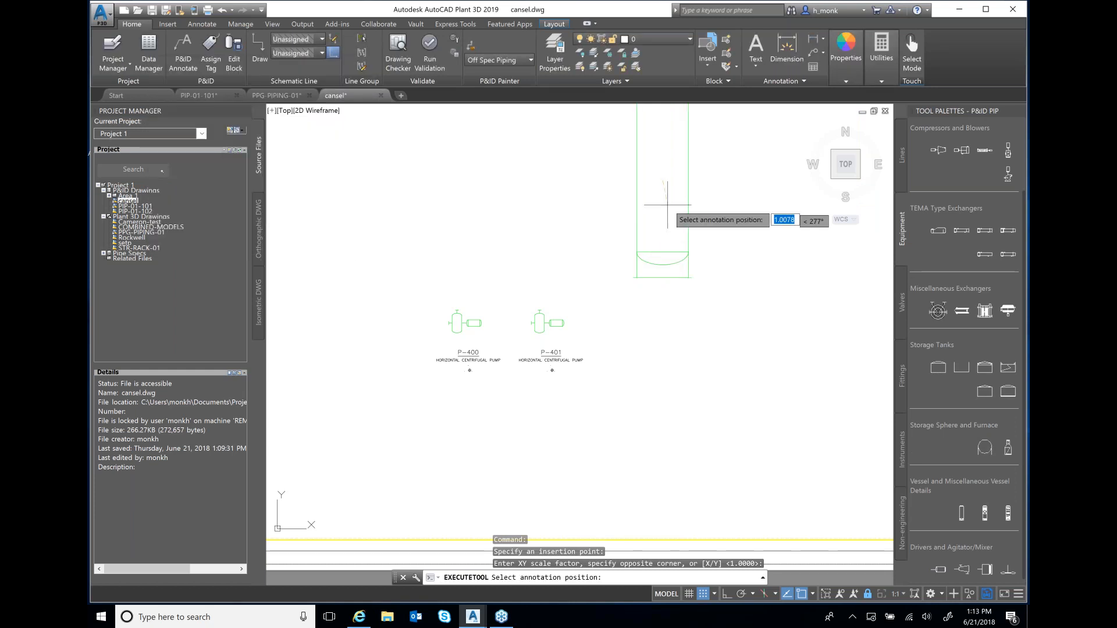
{"action": "left_click", "coordinate": [660, 192]}
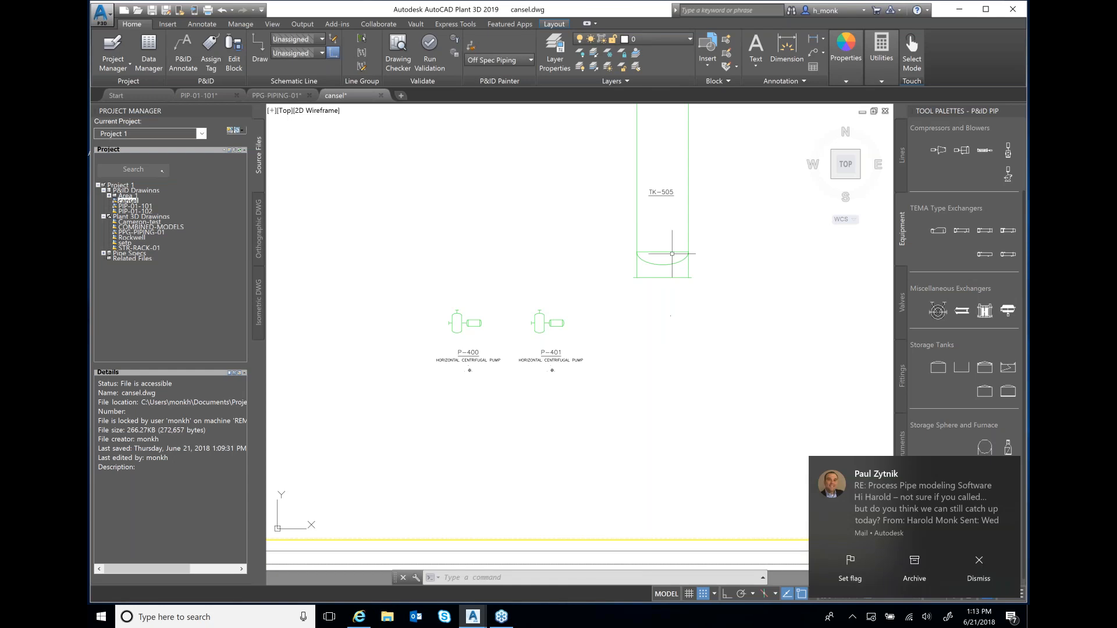
{"action": "left_click", "coordinate": [977, 563]}
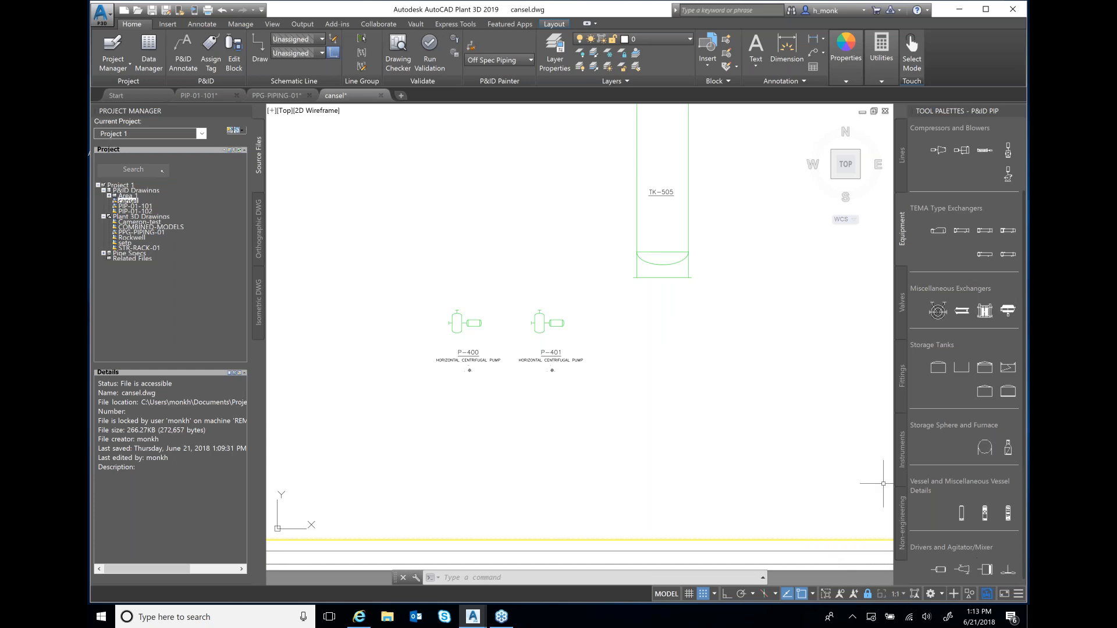
Step: Insert the new exchanger drawing from the Project 1 folder as a block at scale 1, to the upper left of pump P-400
{"action": "type", "text": "save"}
{"action": "key", "text": "Return"}
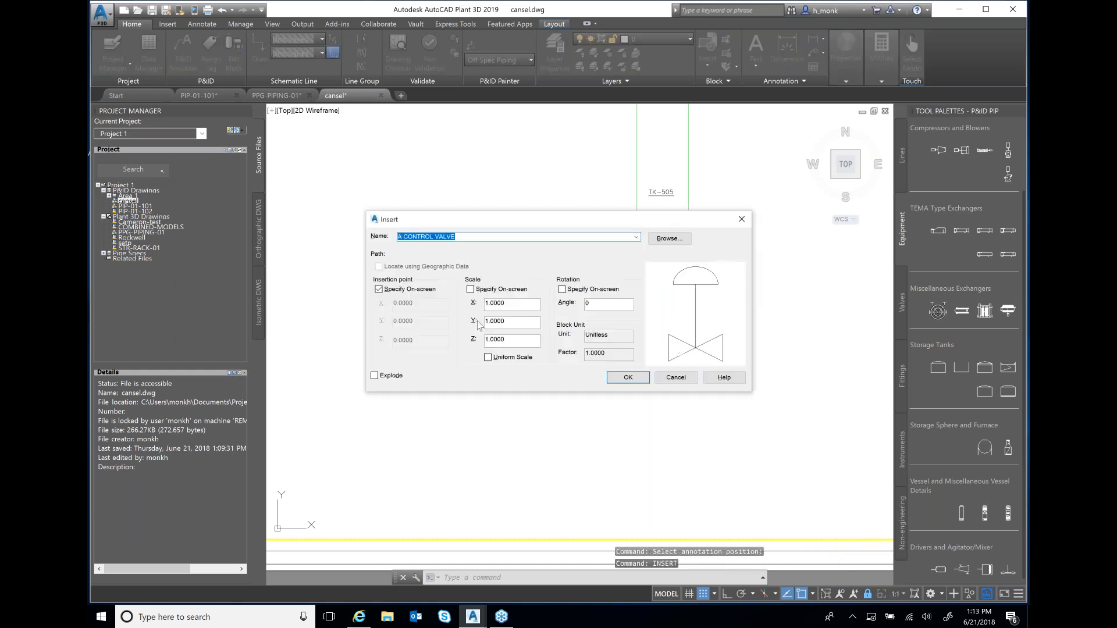
{"action": "left_click", "coordinate": [635, 237]}
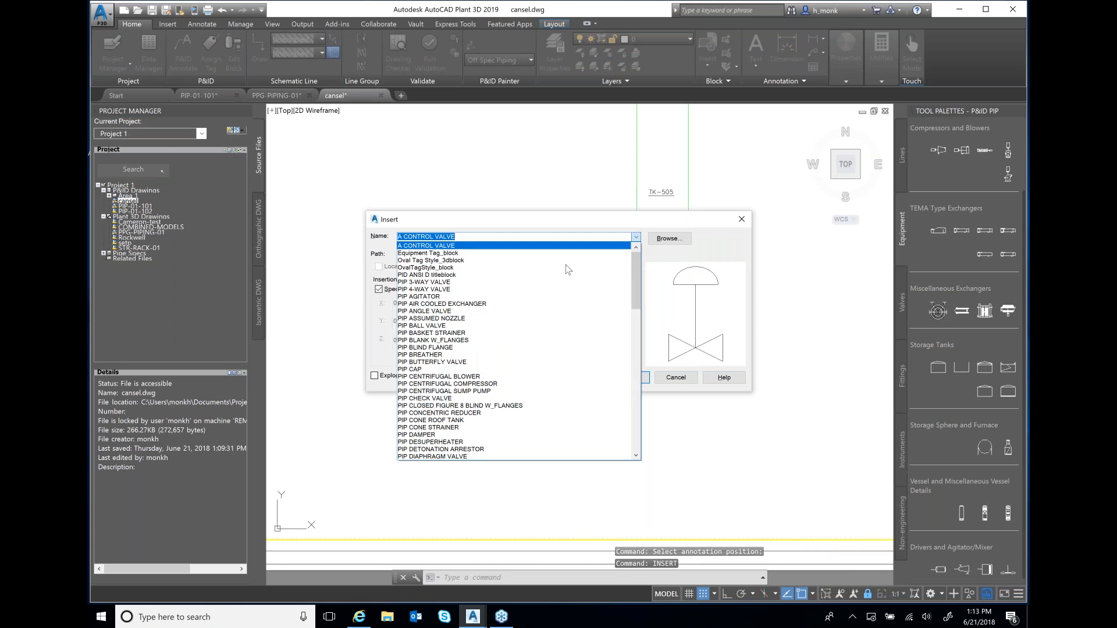
{"action": "left_click", "coordinate": [490, 224]}
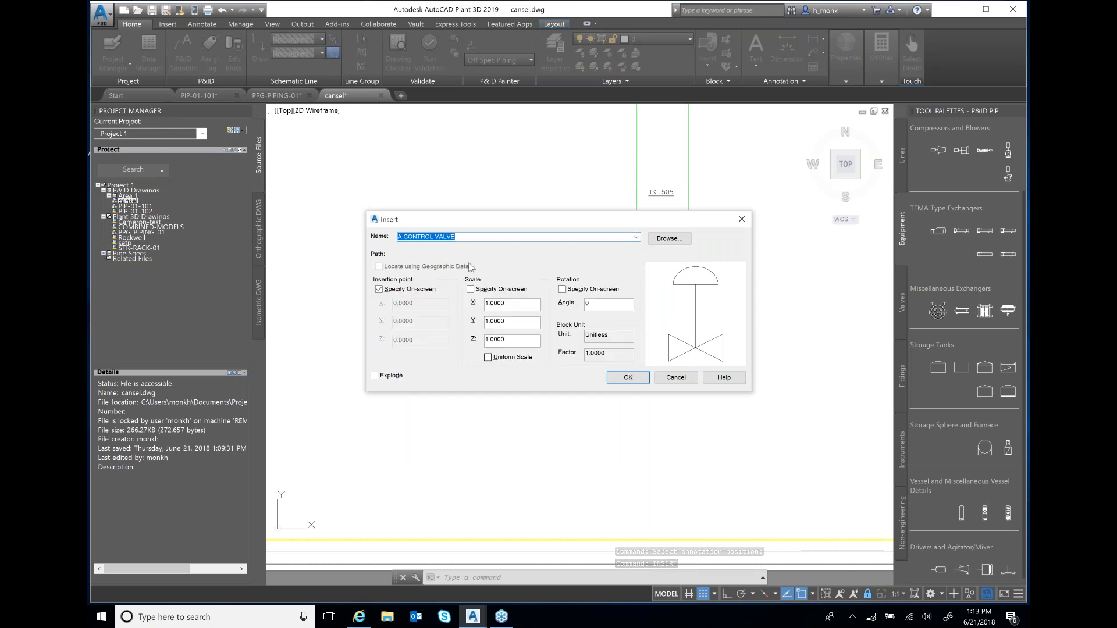
{"action": "left_click", "coordinate": [658, 240]}
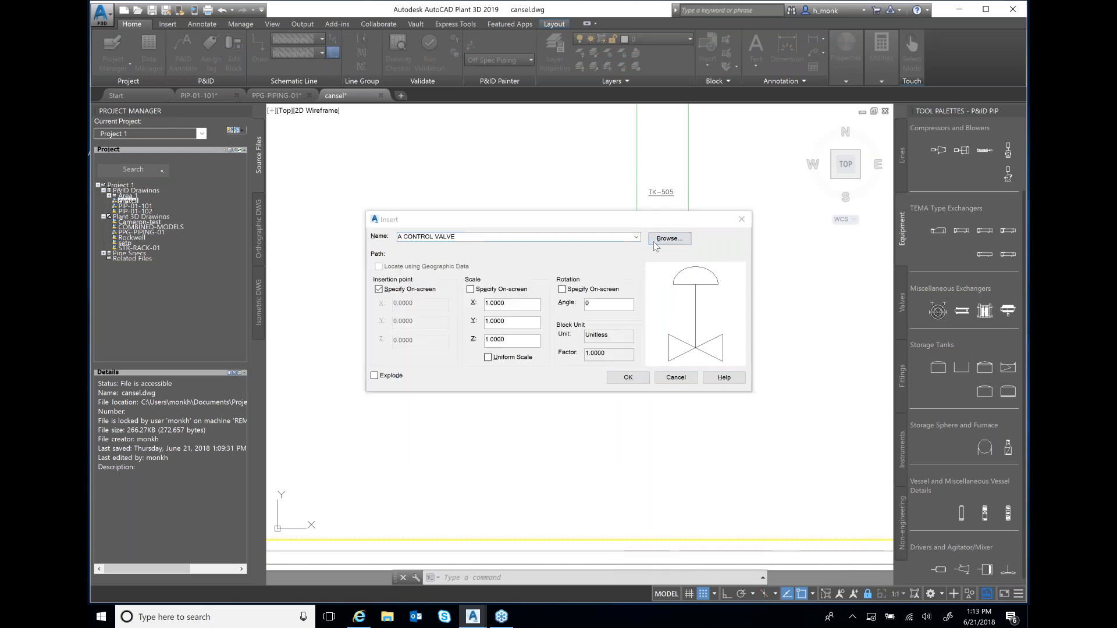
{"action": "left_click_drag", "start_coordinate": [581, 290], "coordinate": [581, 318]}
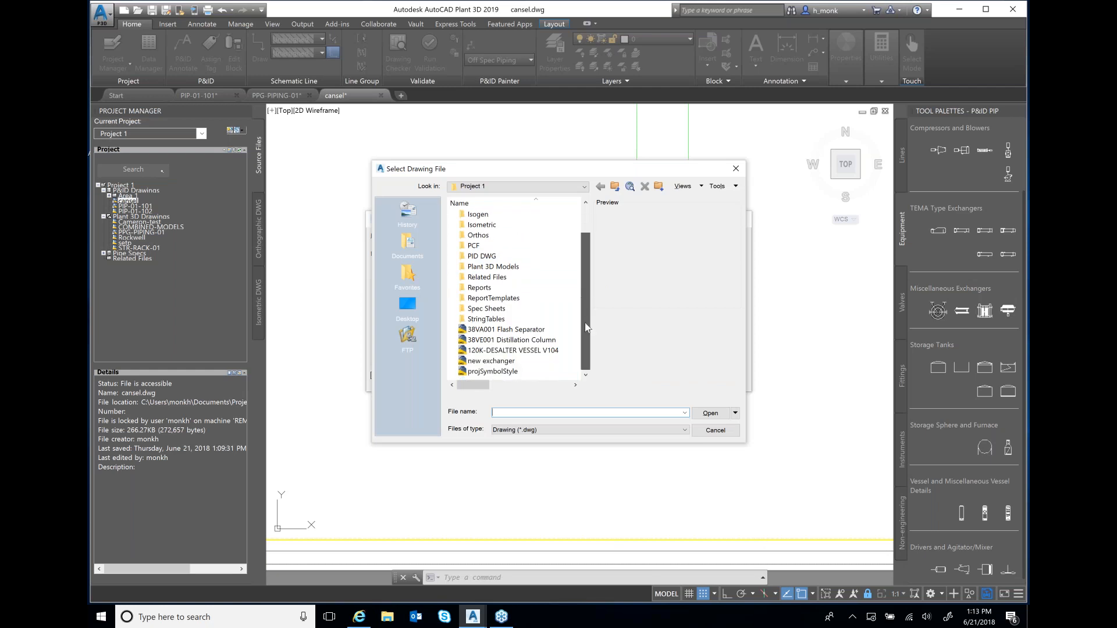
{"action": "left_click", "coordinate": [510, 363]}
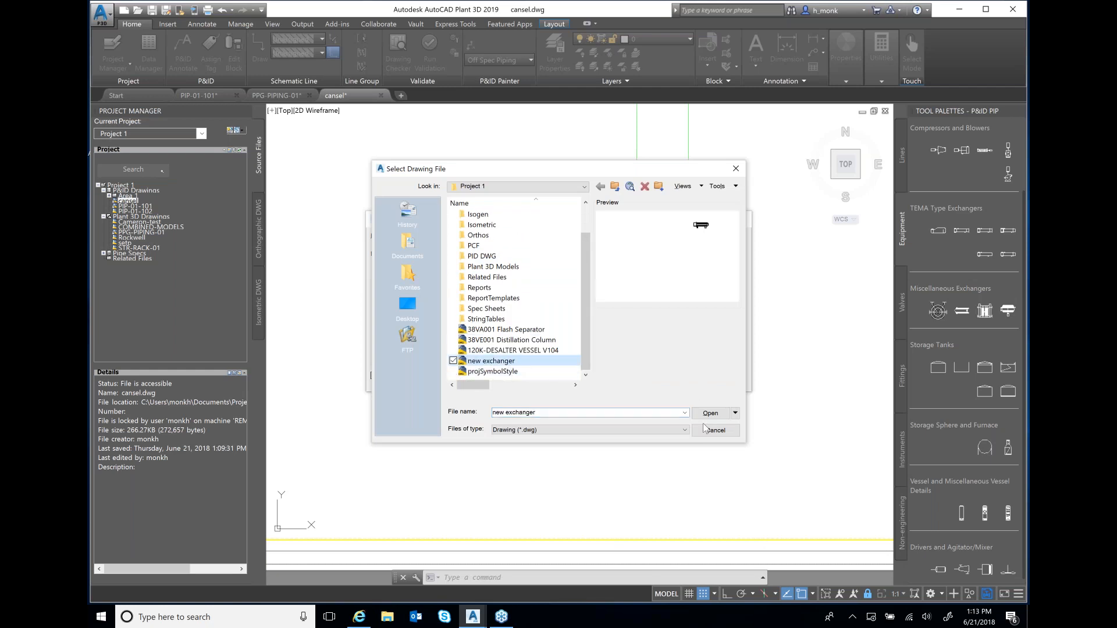
{"action": "left_click", "coordinate": [707, 415]}
{"action": "left_click", "coordinate": [631, 377]}
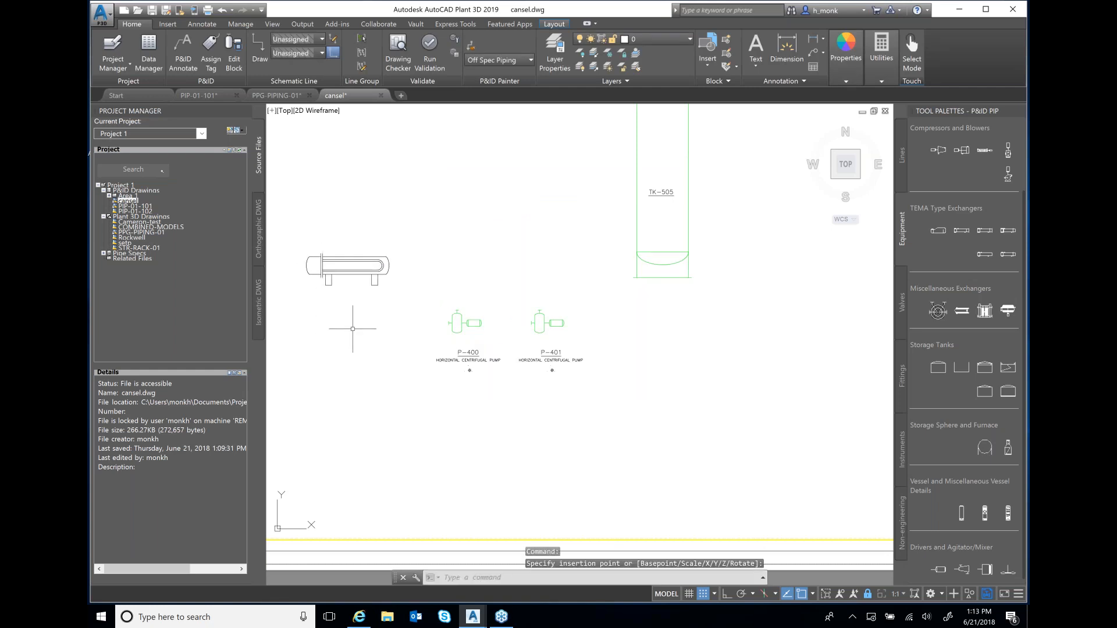
Step: List the object data of the inserted exchanger block to check its block name and layer
{"action": "type", "text": "list"}
{"action": "key", "text": "Return"}
{"action": "left_click", "coordinate": [365, 260]}
{"action": "key", "text": "Return"}
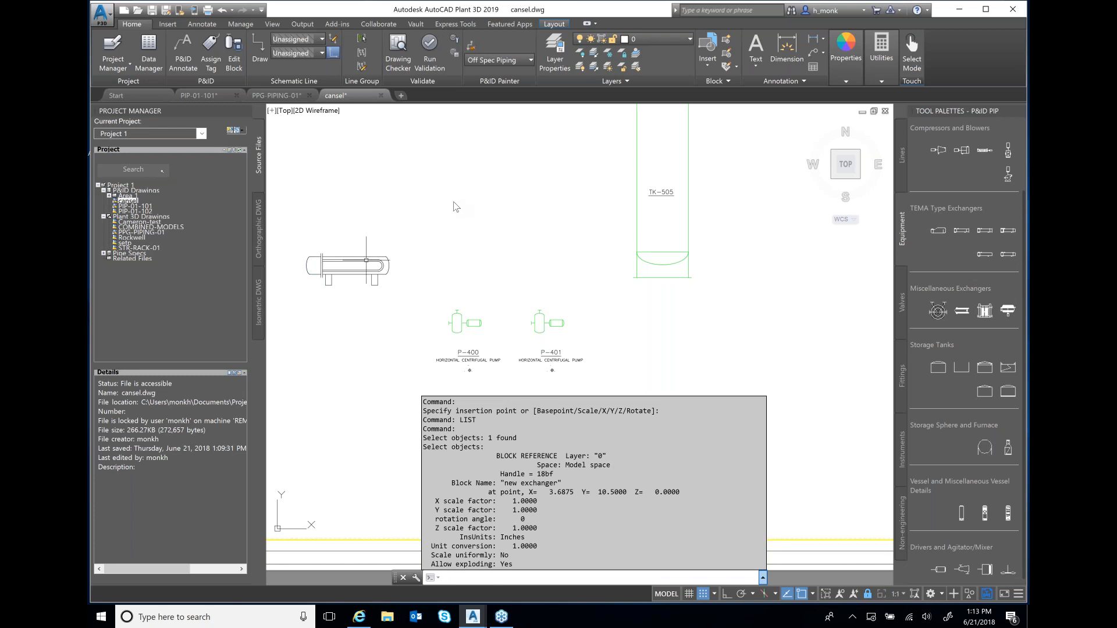
{"action": "key", "text": "Escape"}
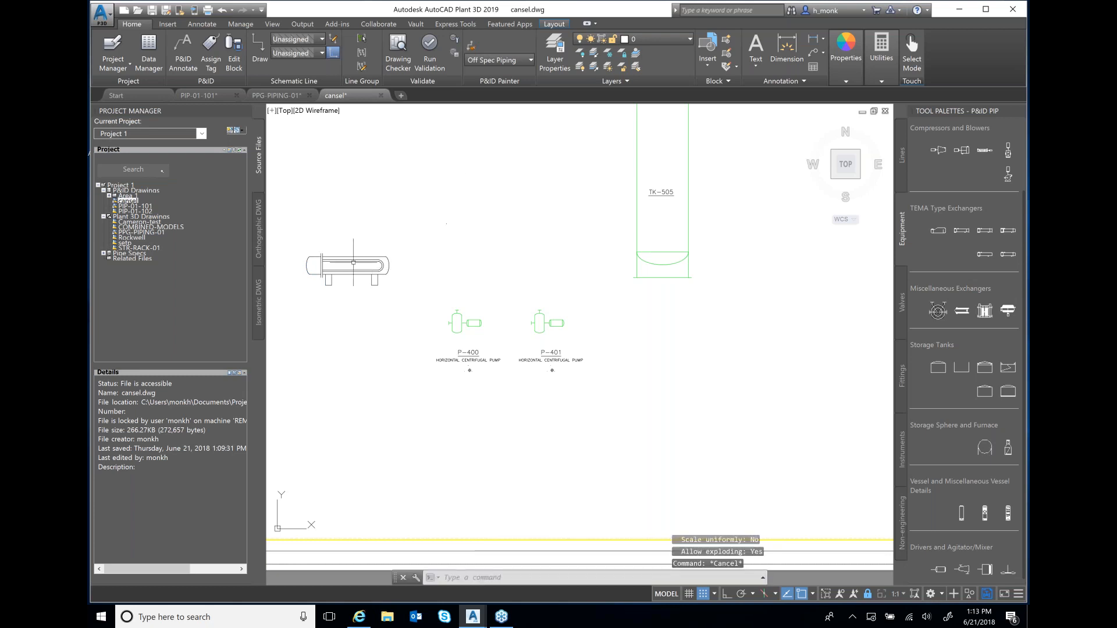
Step: Convert the exchanger block to a P&ID object of the Double Pipe Exchanger class and display its properties
{"action": "left_click", "coordinate": [353, 262]}
{"action": "right_click", "coordinate": [353, 262]}
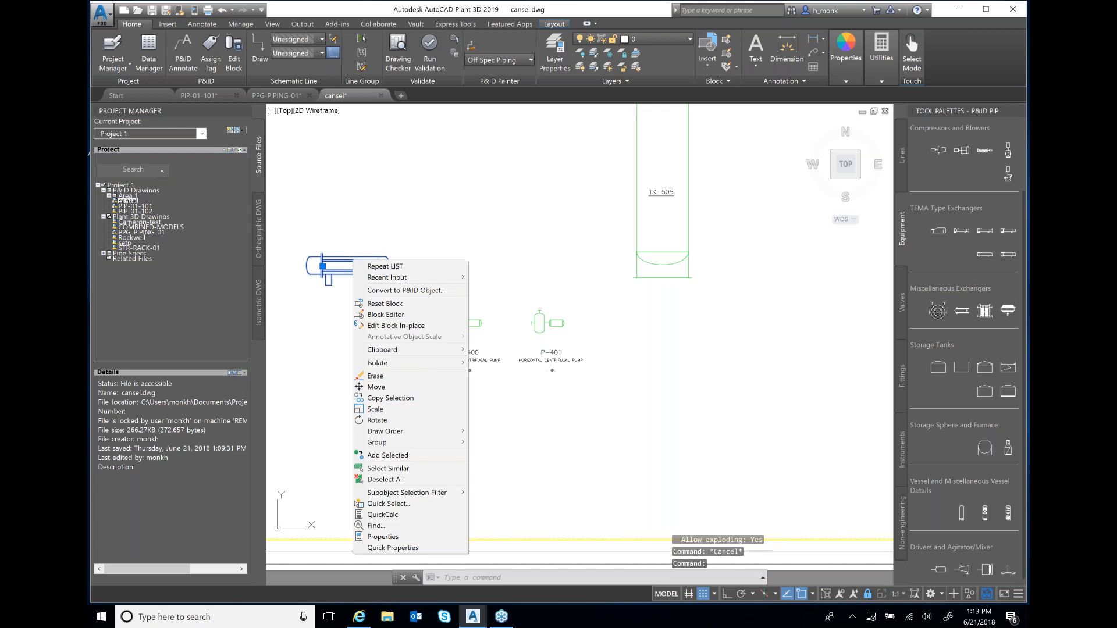
{"action": "left_click", "coordinate": [397, 290]}
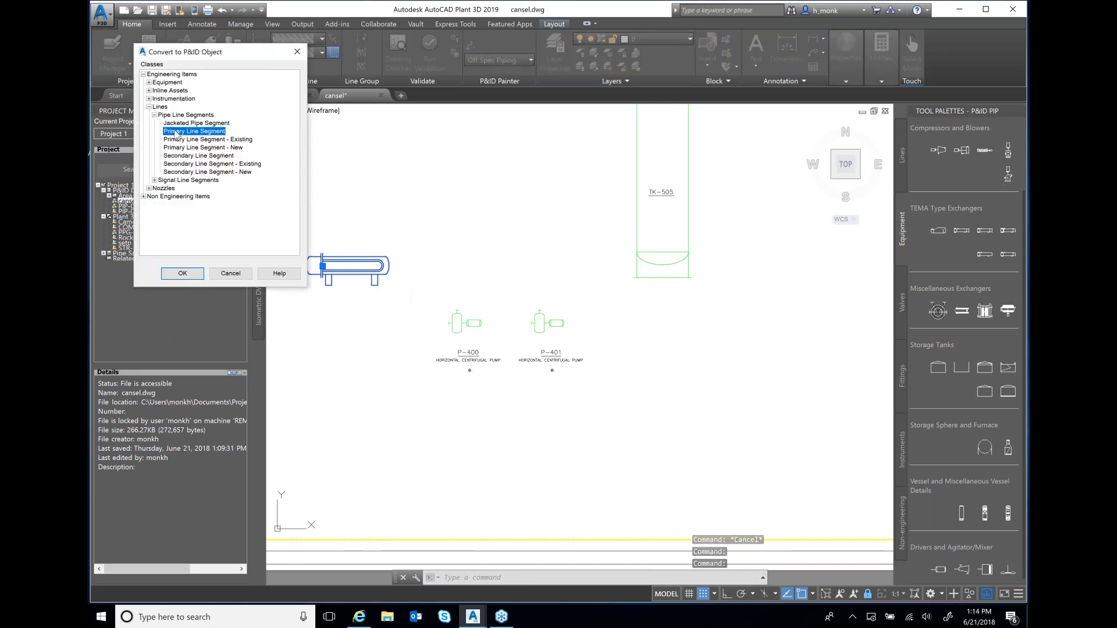
{"action": "left_click", "coordinate": [149, 107]}
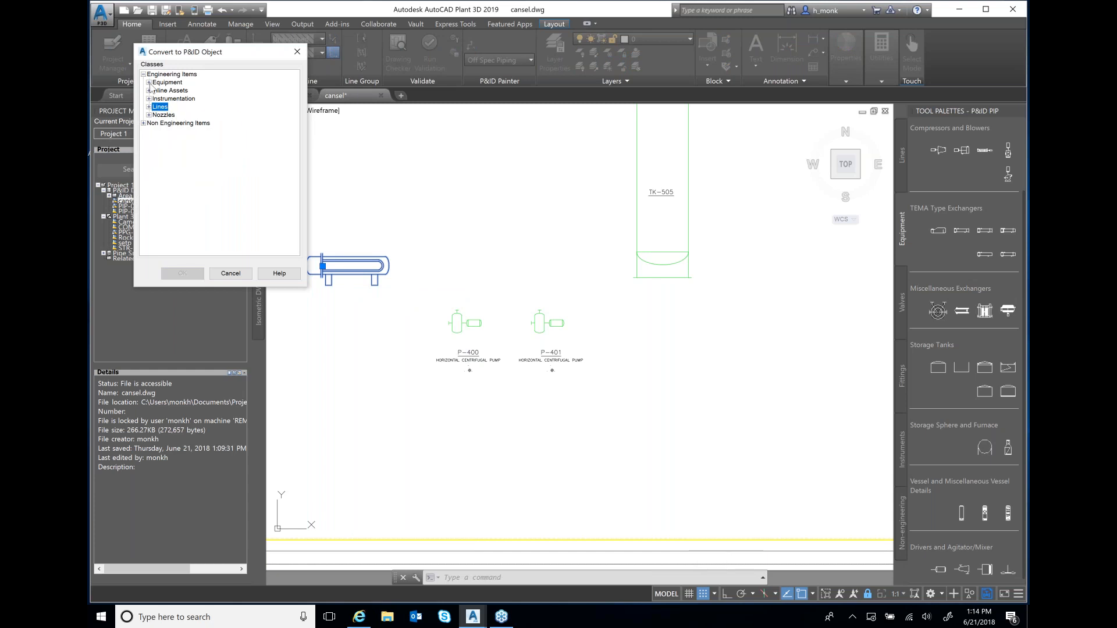
{"action": "left_click", "coordinate": [149, 82]}
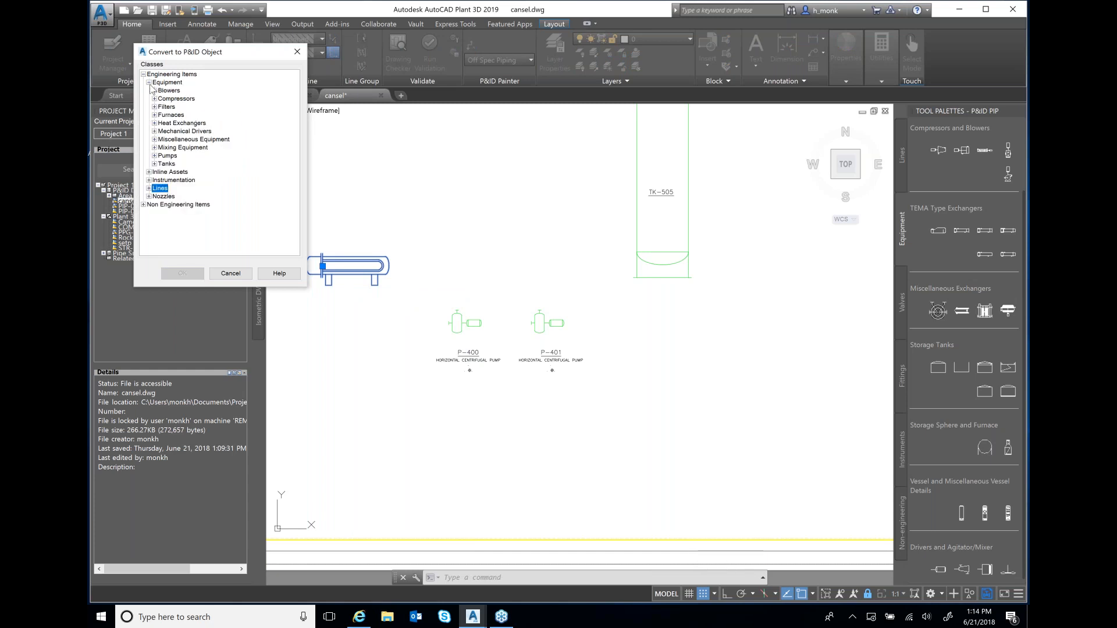
{"action": "left_click", "coordinate": [154, 123]}
{"action": "left_click", "coordinate": [199, 139]}
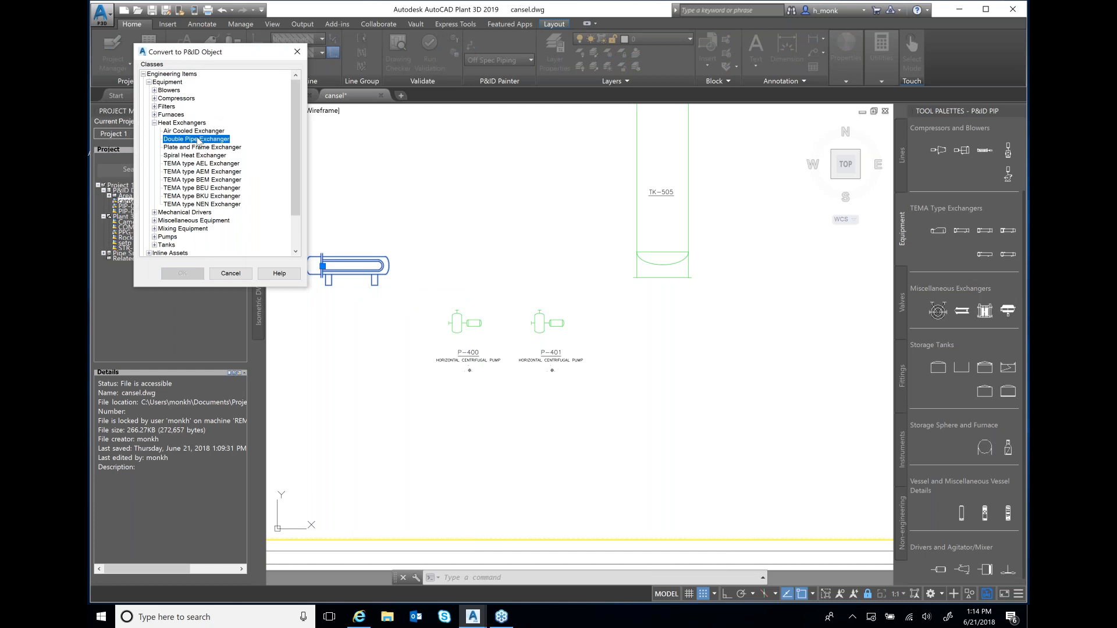
{"action": "left_click", "coordinate": [182, 274]}
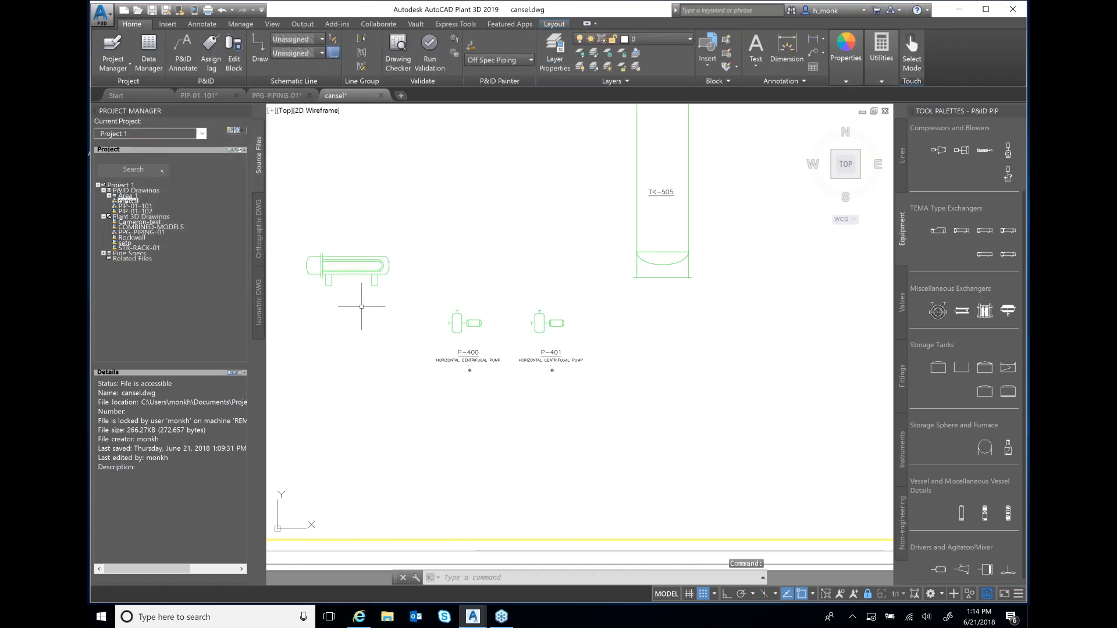
{"action": "left_click", "coordinate": [342, 271]}
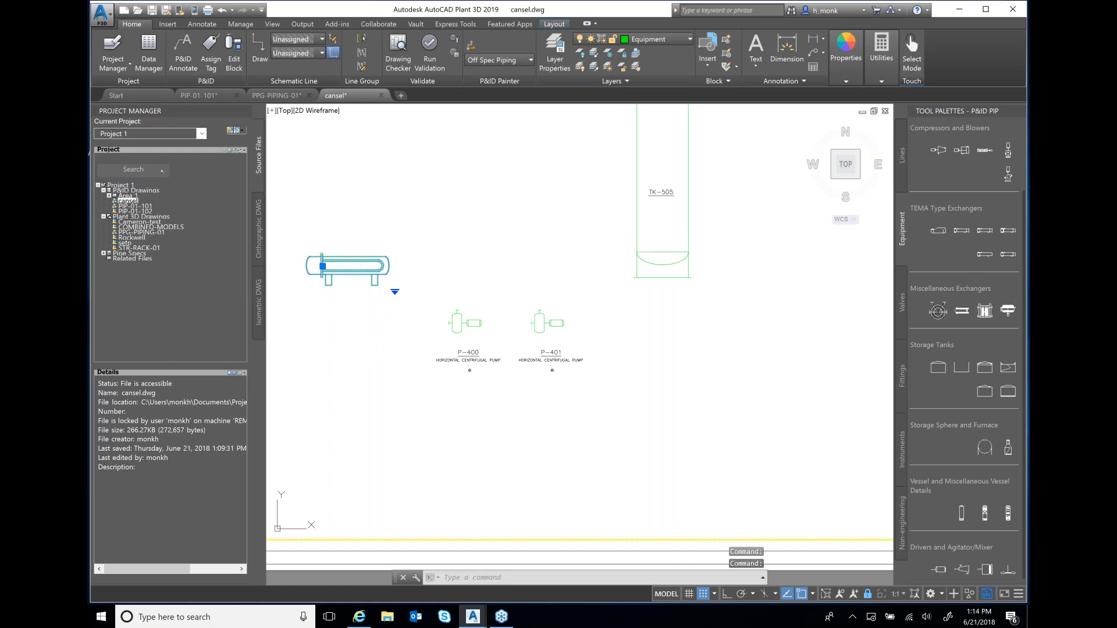
{"action": "key", "text": "ctrl+1"}
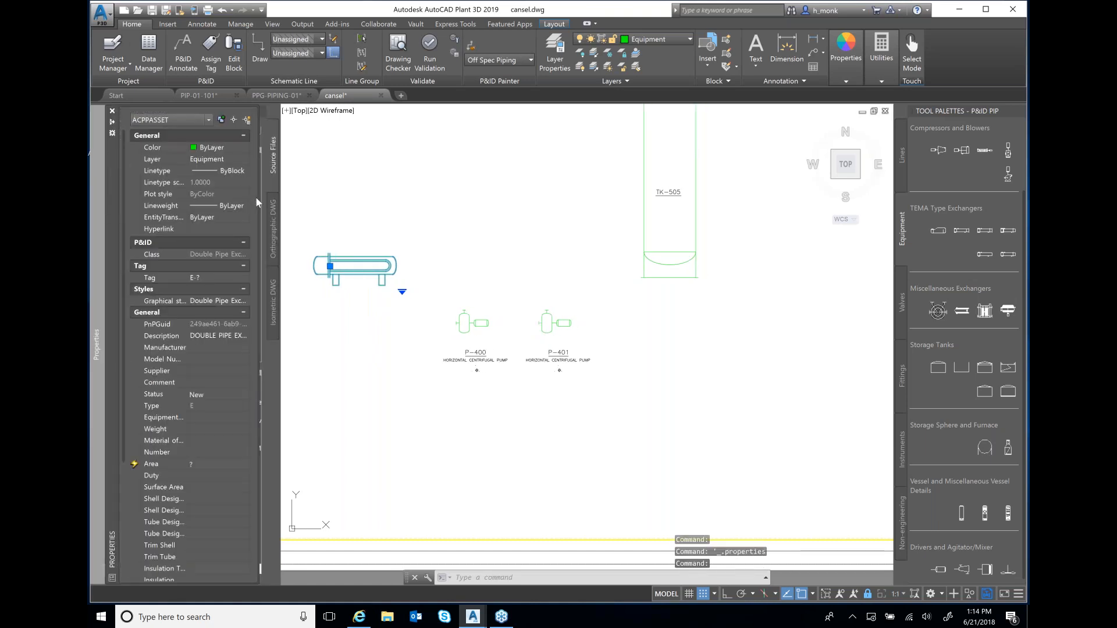
Step: Review the Double Pipe Exchanger's properties from the general data down to its geometry, then close them and deselect the exchanger
{"action": "left_click_drag", "start_coordinate": [278, 201], "coordinate": [309, 203]}
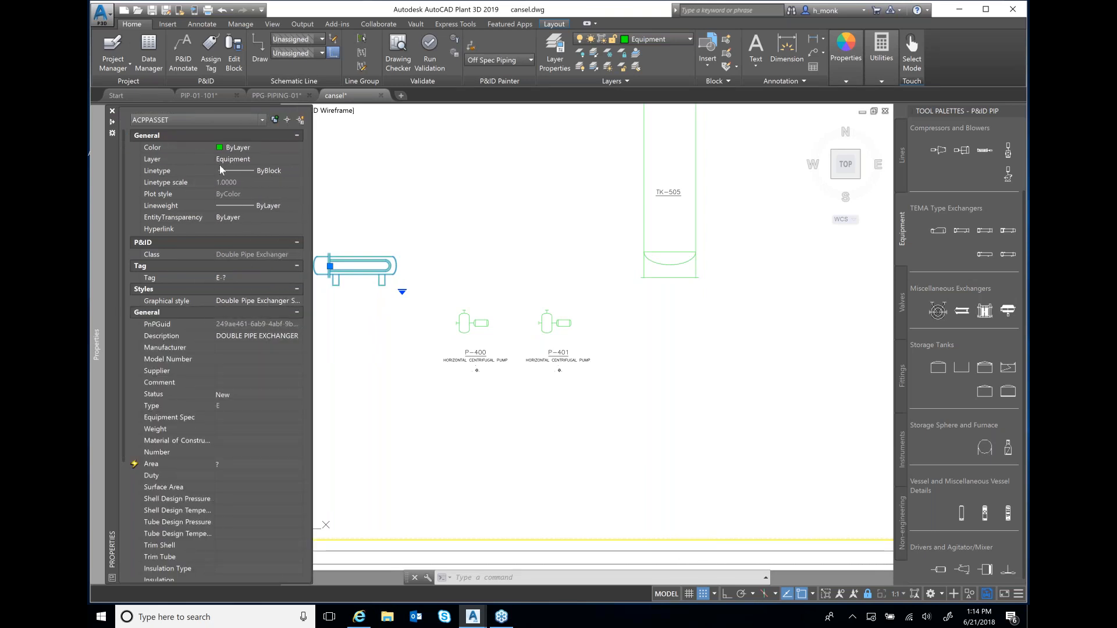
{"action": "left_click_drag", "start_coordinate": [123, 260], "coordinate": [126, 366]}
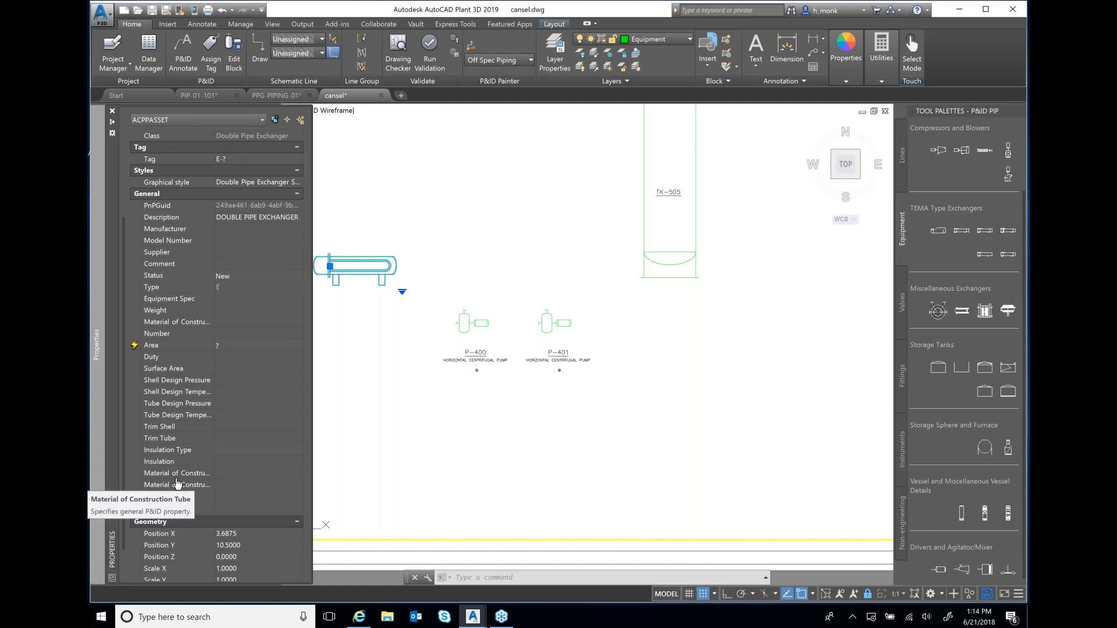
{"action": "left_click", "coordinate": [110, 119]}
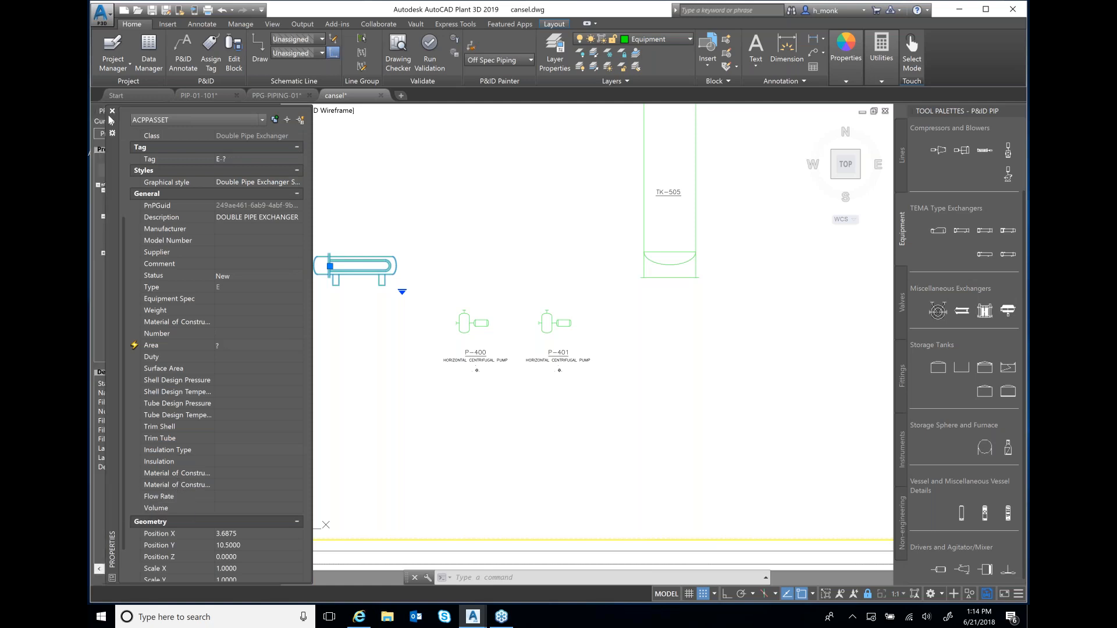
{"action": "left_click", "coordinate": [111, 112]}
{"action": "key", "text": "Escape"}
Step: Draw a process pipe line from the exchanger's underside down and across to the suction nozzle of pump P-400
{"action": "left_click", "coordinate": [905, 160]}
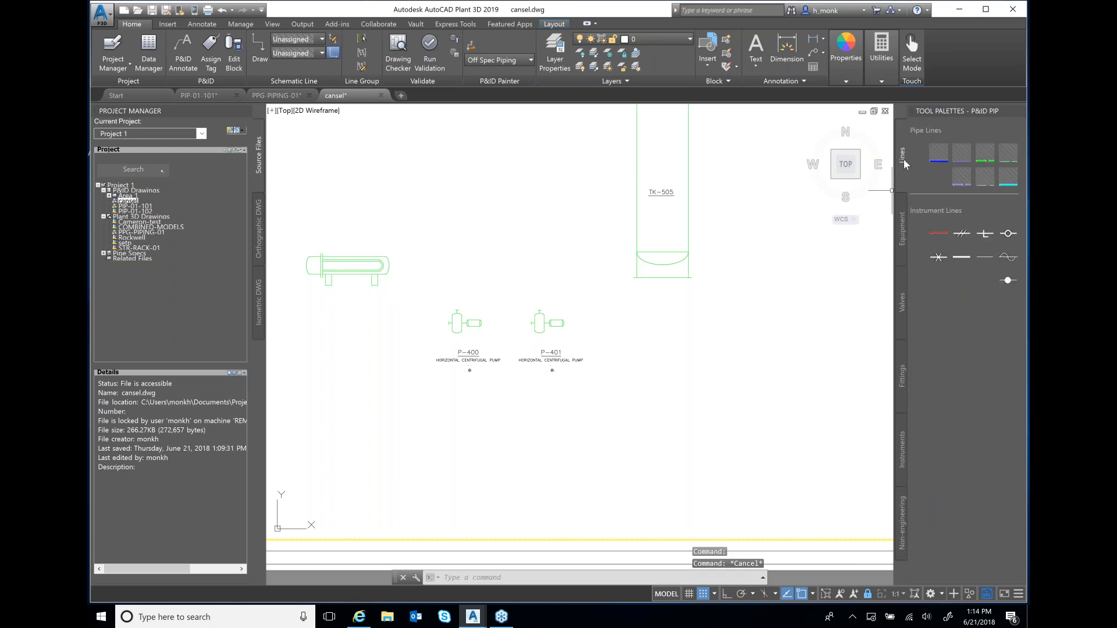
{"action": "left_click", "coordinate": [937, 152]}
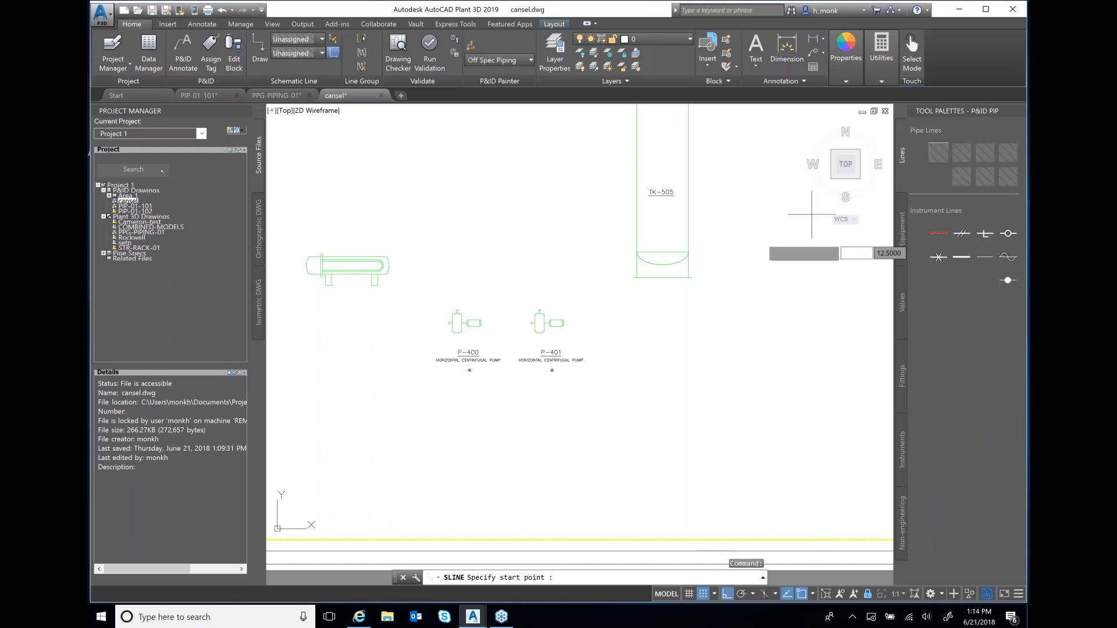
{"action": "left_click", "coordinate": [354, 274]}
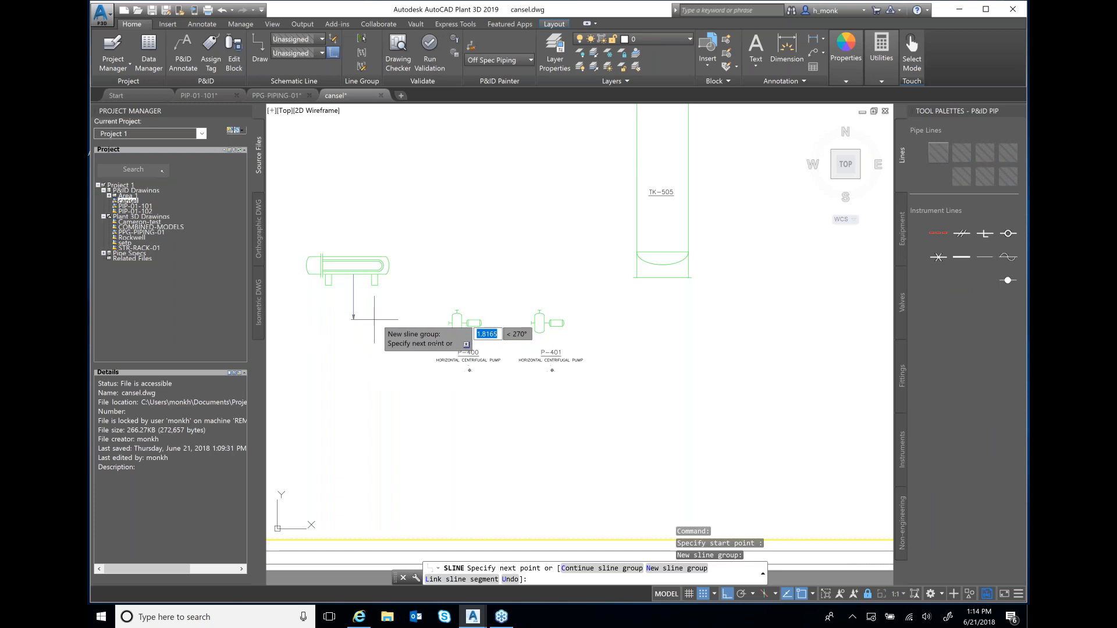
{"action": "left_click", "coordinate": [356, 303]}
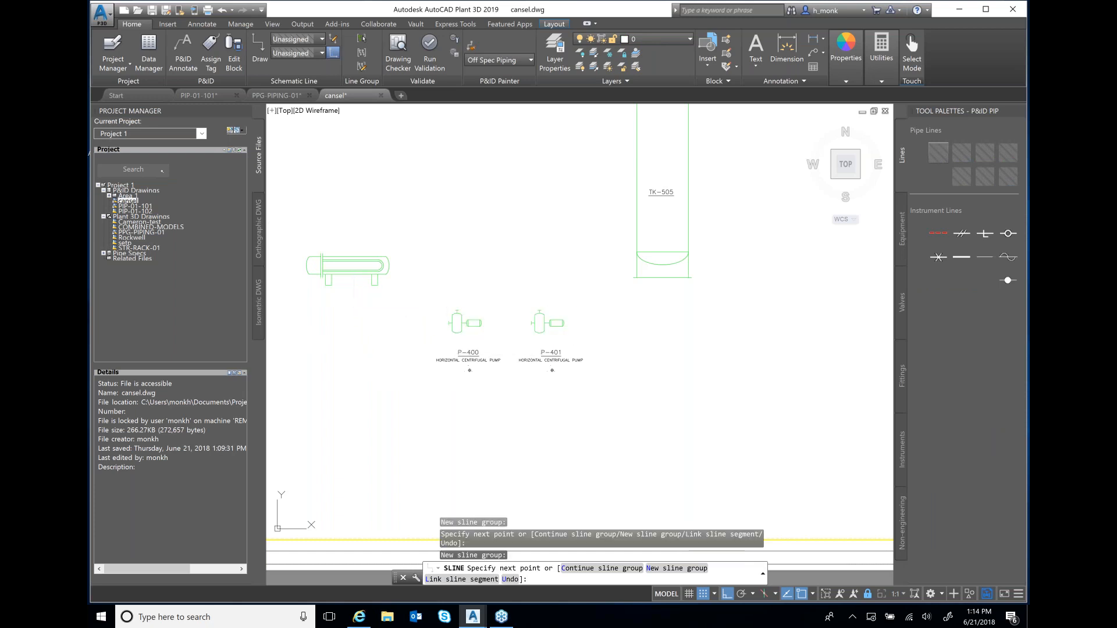
{"action": "left_click", "coordinate": [448, 323]}
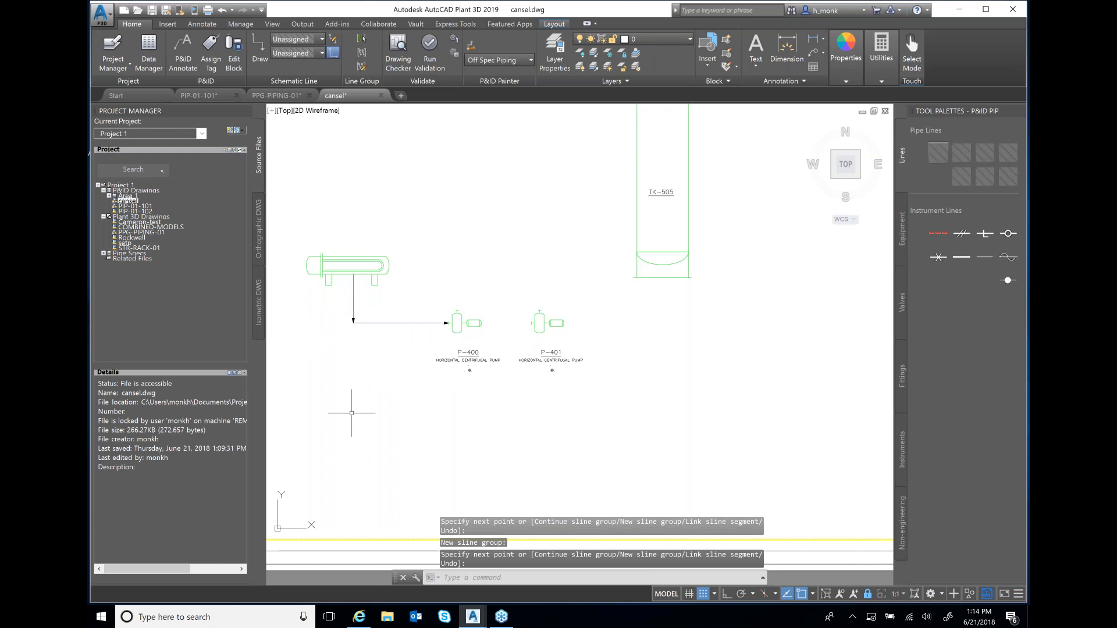
Step: Branch a process line from the exchanger's vertical outlet line across and down to the suction nozzle of pump P-401
{"action": "left_click", "coordinate": [932, 148]}
{"action": "left_click", "coordinate": [353, 297]}
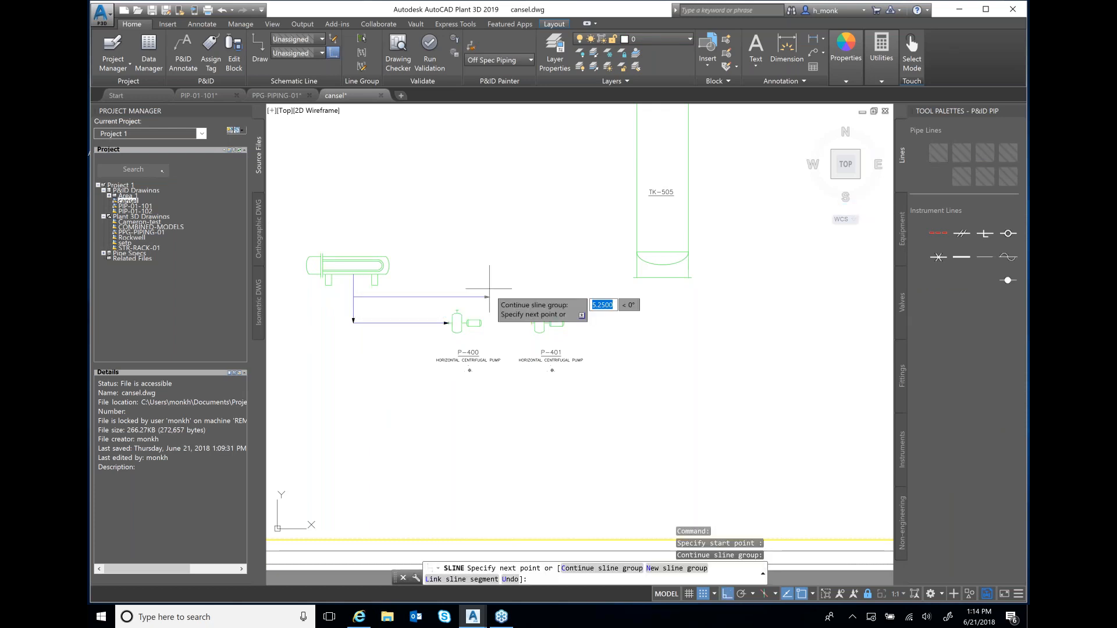
{"action": "left_click", "coordinate": [511, 297]}
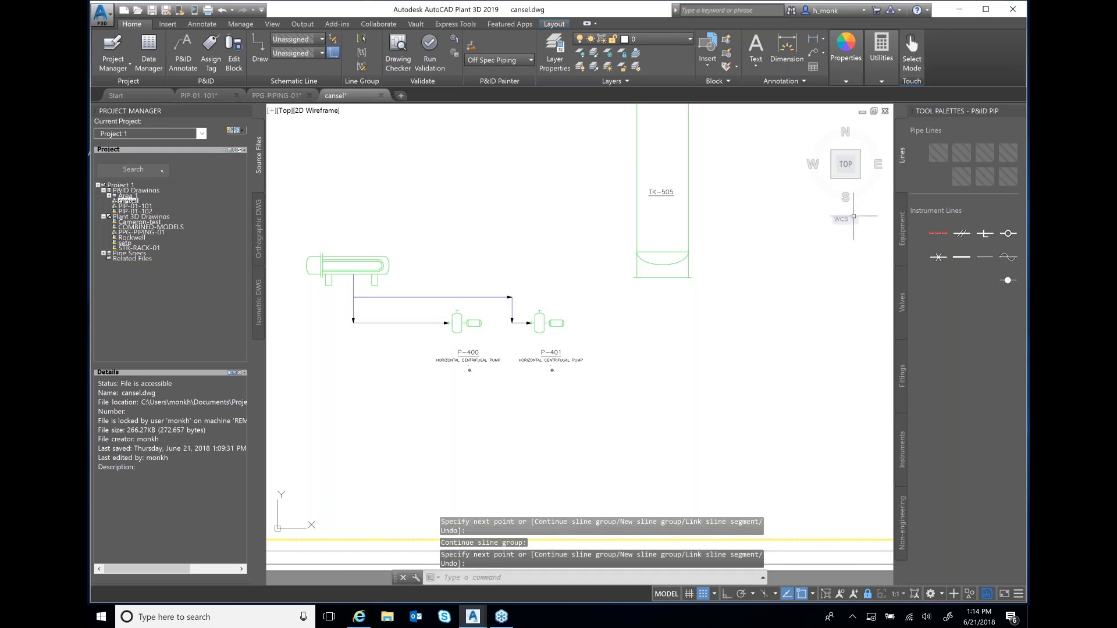
Step: Draw a process line from the discharge of pump P-400 straight up and across to the side of vessel TK-505
{"action": "left_click", "coordinate": [938, 153]}
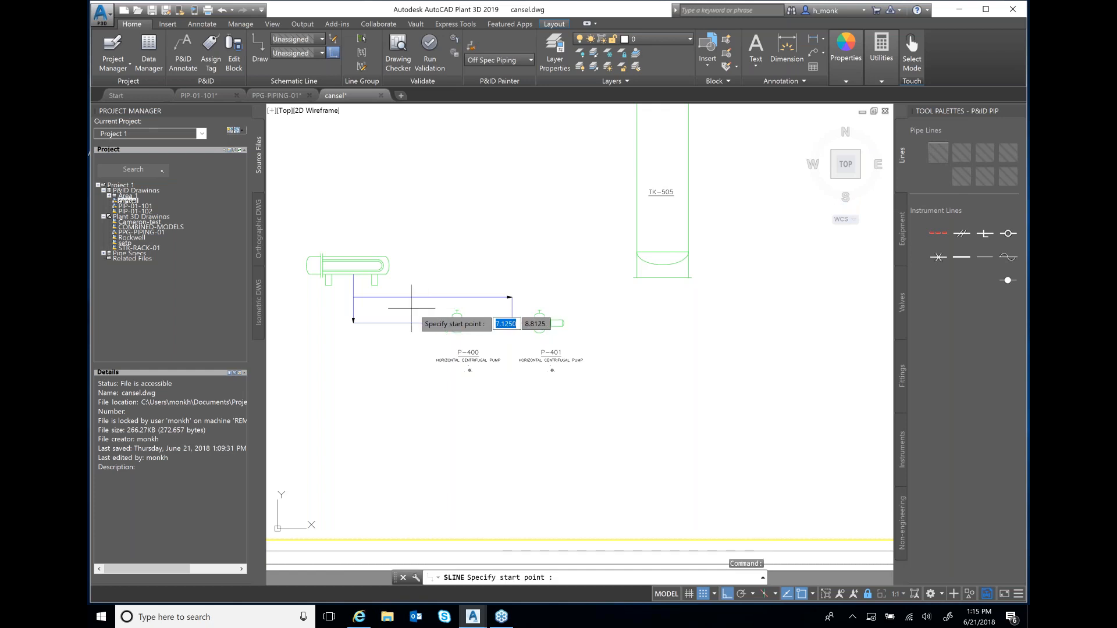
{"action": "left_click", "coordinate": [457, 310]}
{"action": "left_click", "coordinate": [457, 141]}
{"action": "left_click", "coordinate": [632, 141]}
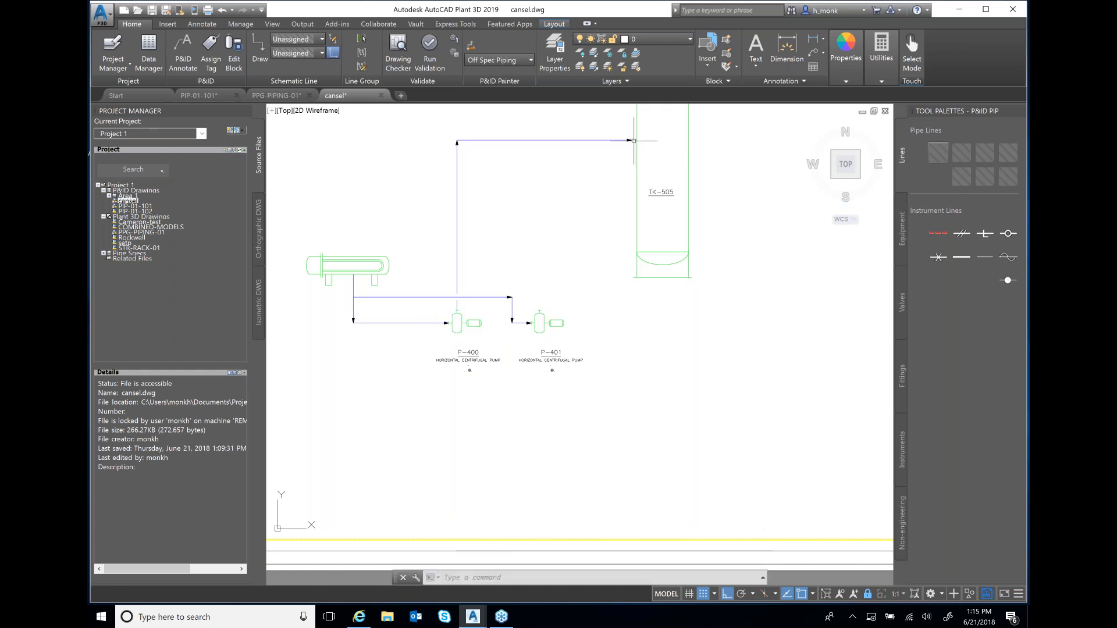
Step: Draw a process line from the discharge of pump P-401 up and back to join the vertical P-400 discharge line
{"action": "left_click", "coordinate": [930, 152]}
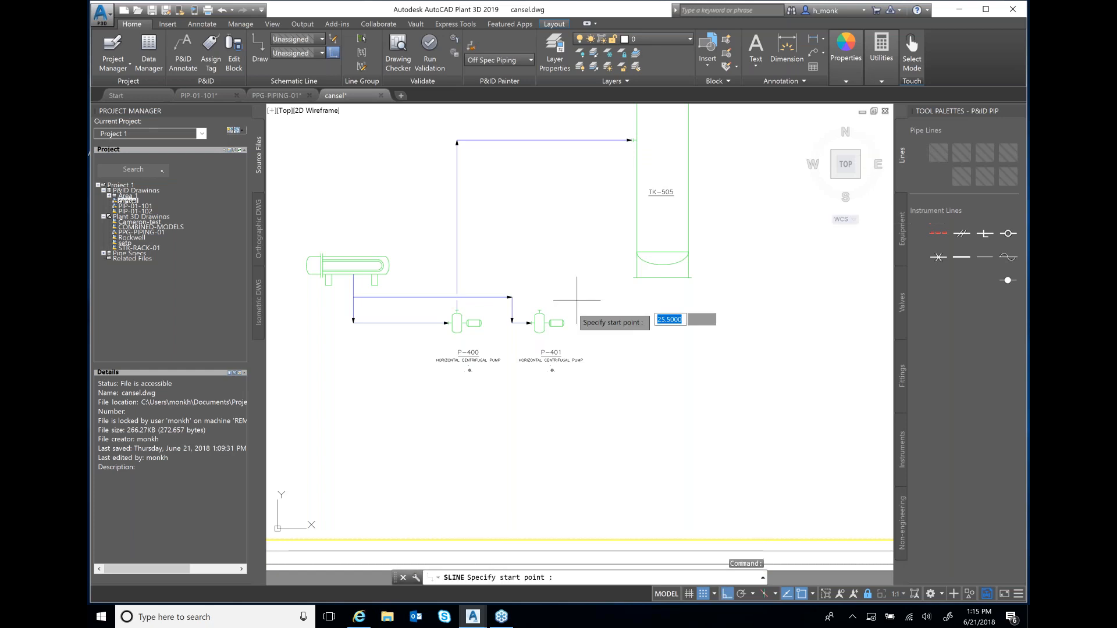
{"action": "left_click", "coordinate": [540, 310]}
{"action": "left_click", "coordinate": [539, 232]}
{"action": "left_click", "coordinate": [456, 231]}
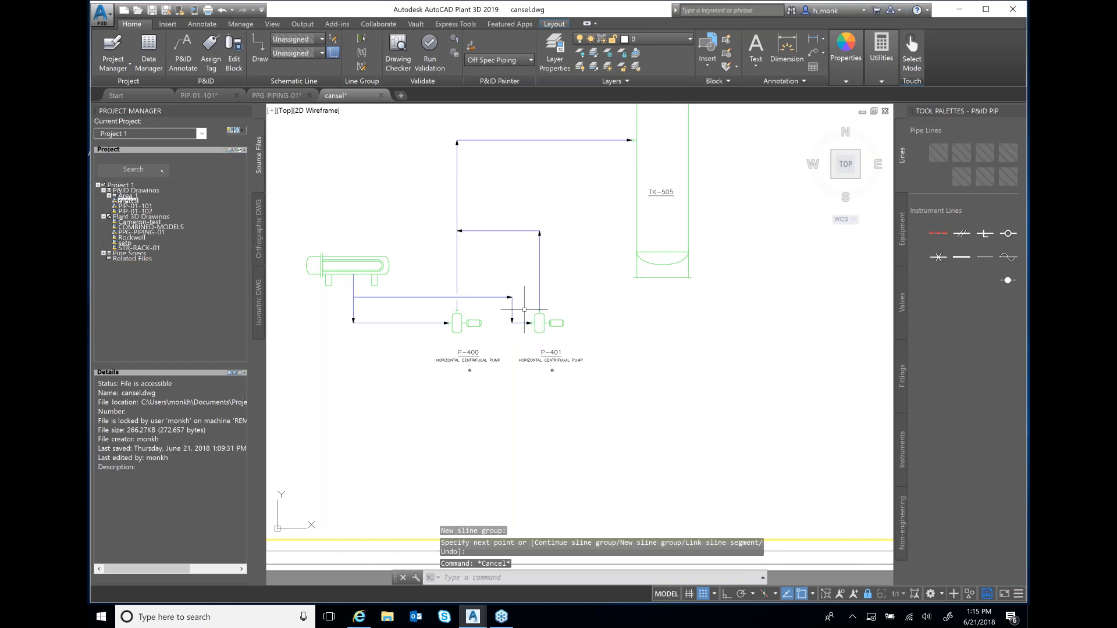
Step: Try lowering the horizontal segment of the P-401 discharge line toward the pumps by stretching it
{"action": "scroll", "coordinate": [603, 351], "scroll_direction": "up", "scroll_amount": 2}
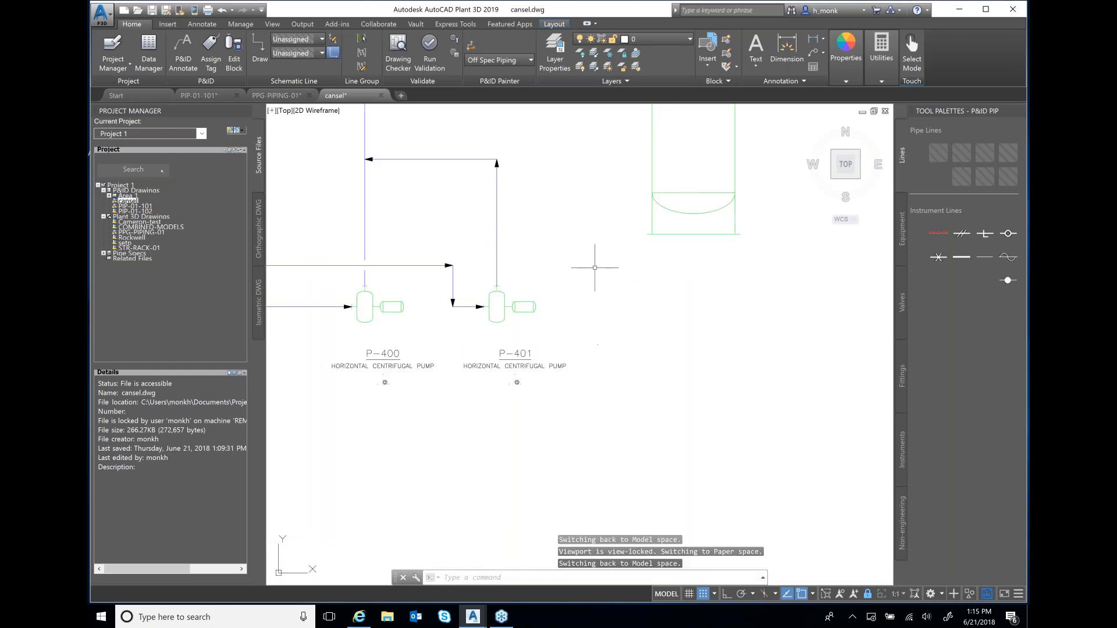
{"action": "middle_click_drag", "start_coordinate": [583, 278], "coordinate": [609, 406]}
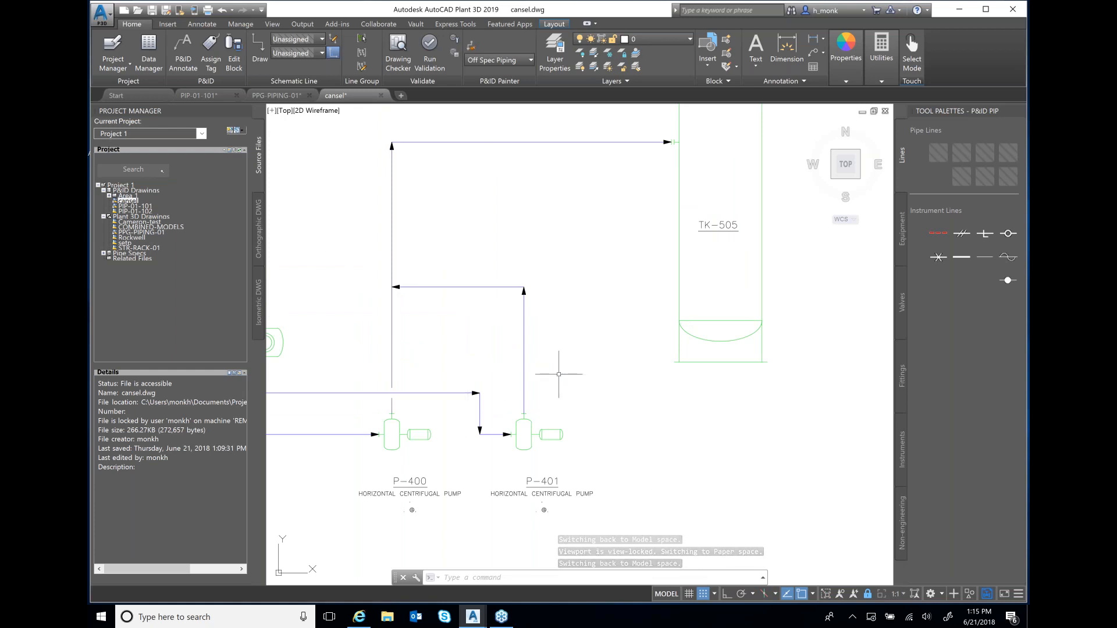
{"action": "left_click", "coordinate": [442, 287]}
{"action": "left_click", "coordinate": [458, 287]}
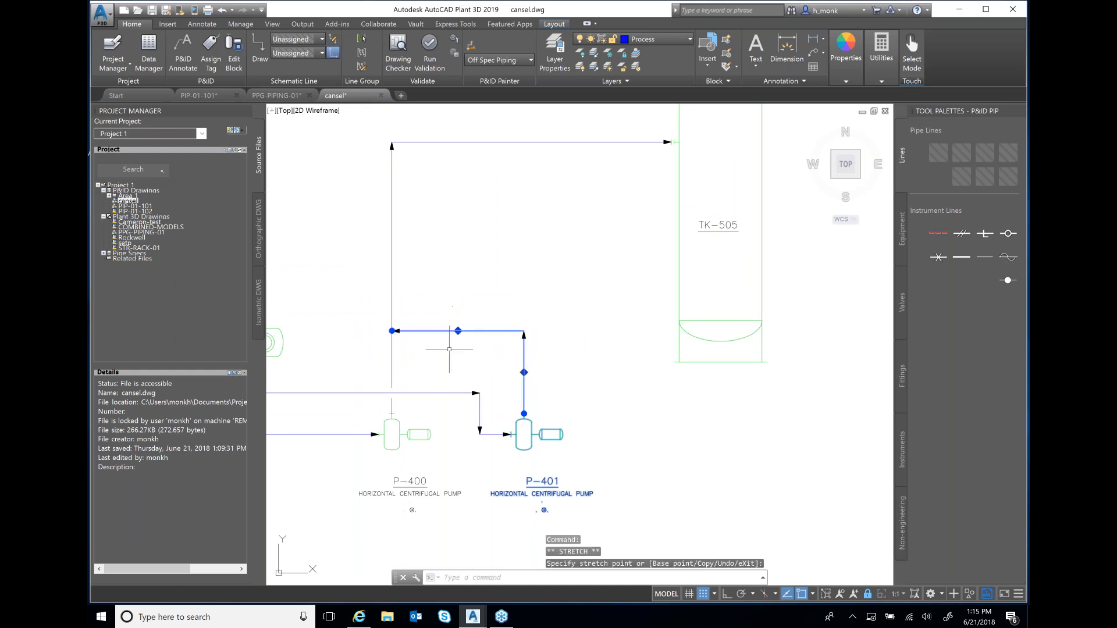
{"action": "key", "text": "Escape"}
Step: Try moving pump P-401 down and to the right with its connected lines attached
{"action": "left_click", "coordinate": [530, 433]}
{"action": "left_click", "coordinate": [524, 434]}
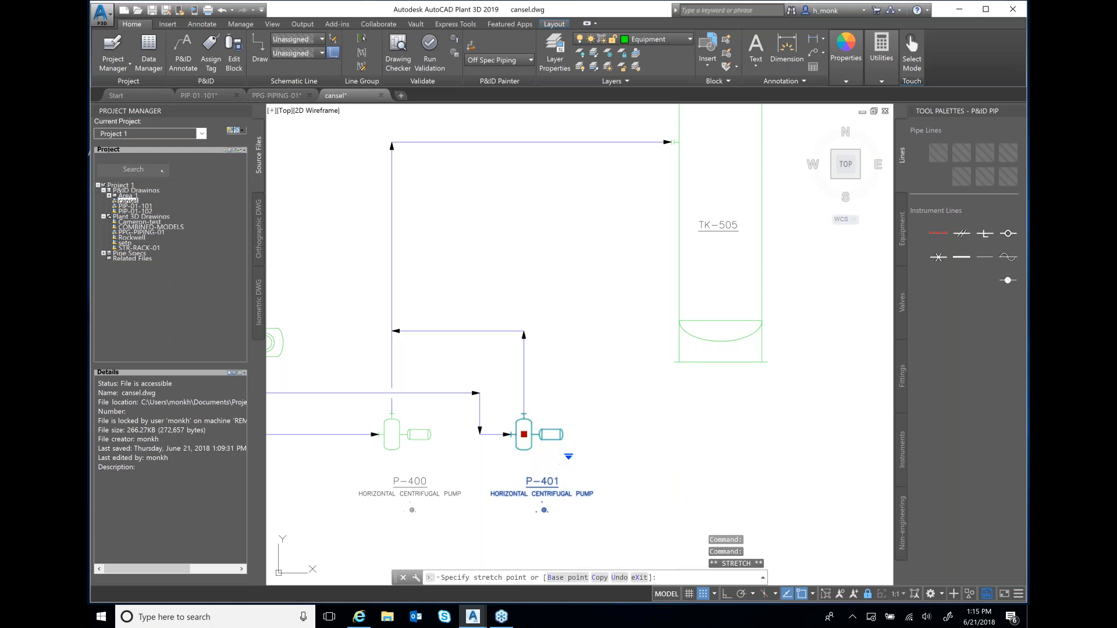
{"action": "left_click", "coordinate": [594, 484]}
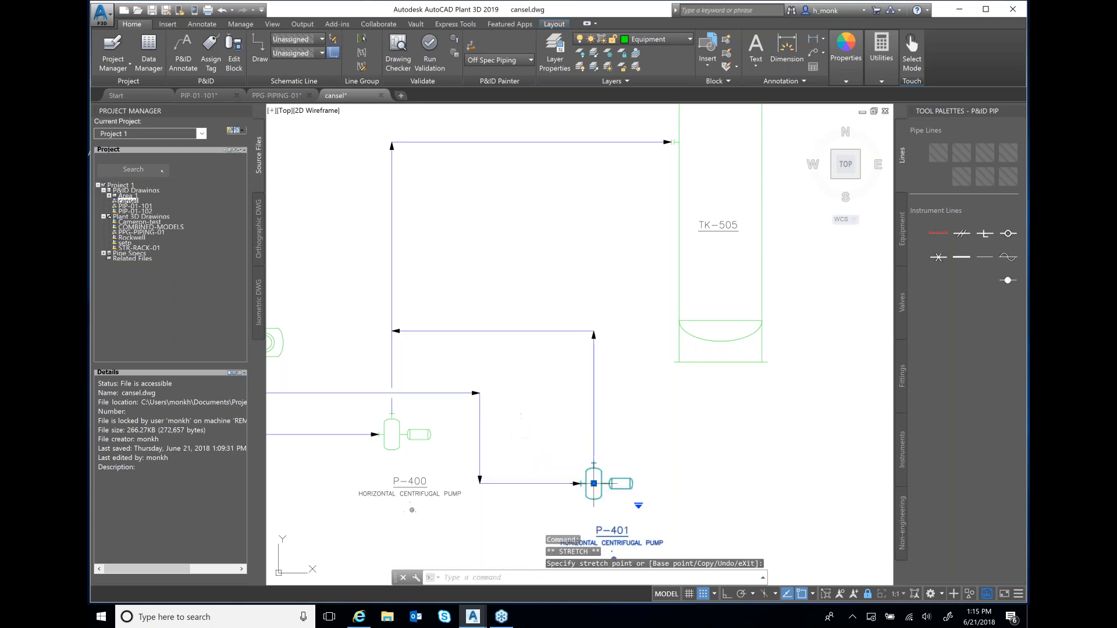
Step: Try shifting the vertical segment of the P-401 suction line toward the relocated pump
{"action": "left_click", "coordinate": [479, 428]}
{"action": "left_click", "coordinate": [480, 438]}
{"action": "left_click", "coordinate": [527, 440]}
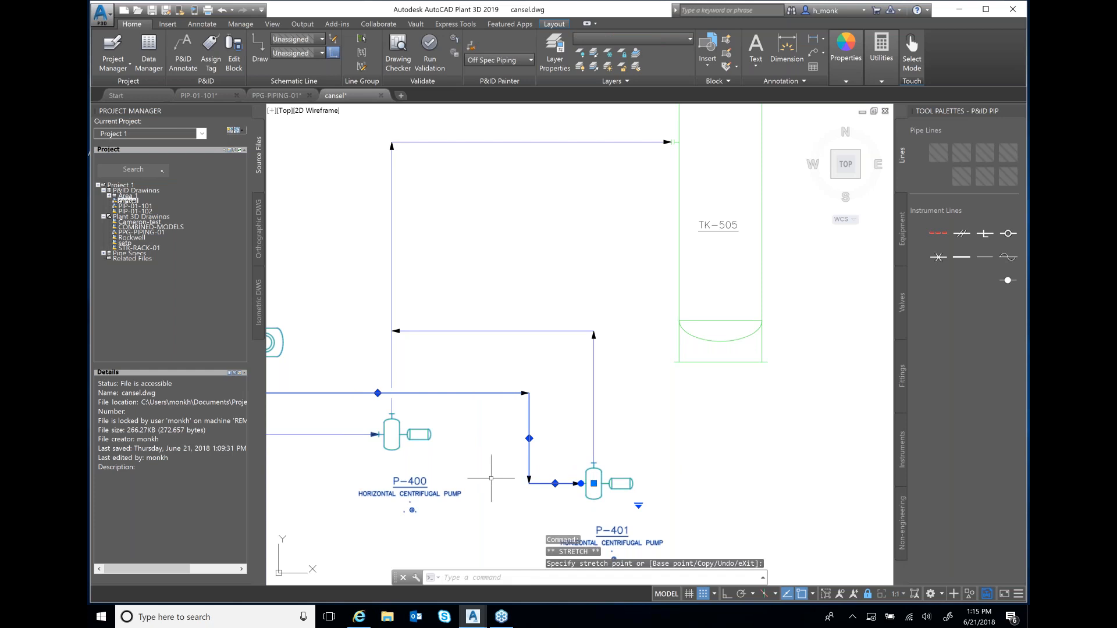
{"action": "key", "text": "Escape"}
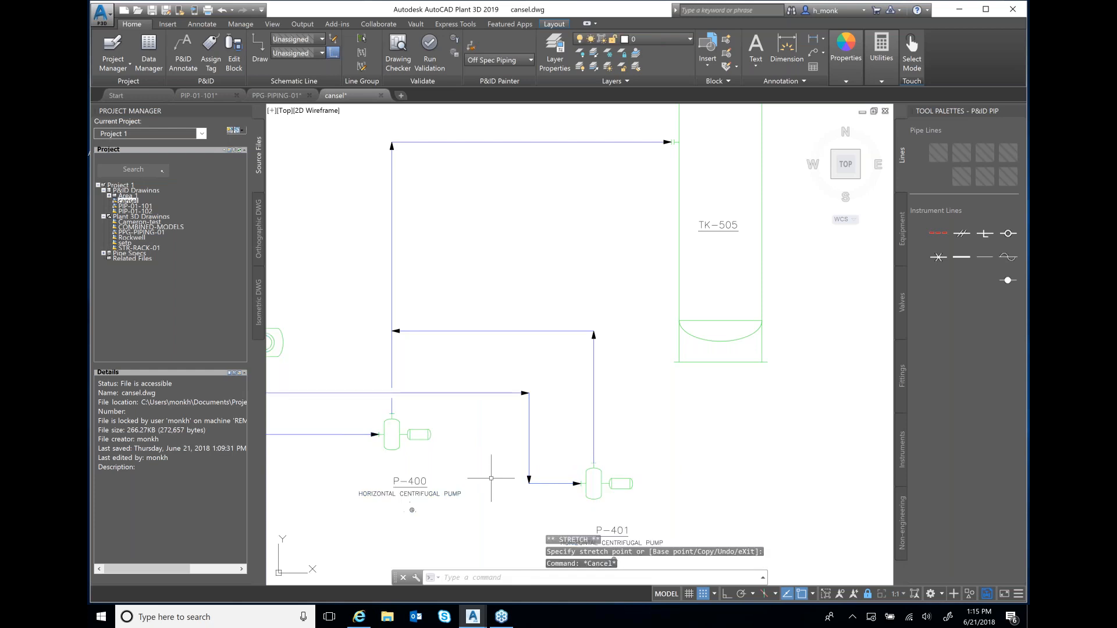
Step: Undo the trial stretches of the P-401 suction and discharge lines and the move of pump P-401
{"action": "type", "text": "u"}
{"action": "key", "text": "Return"}
{"action": "key", "text": "Return"}
{"action": "type", "text": "u"}
{"action": "key", "text": "Return"}
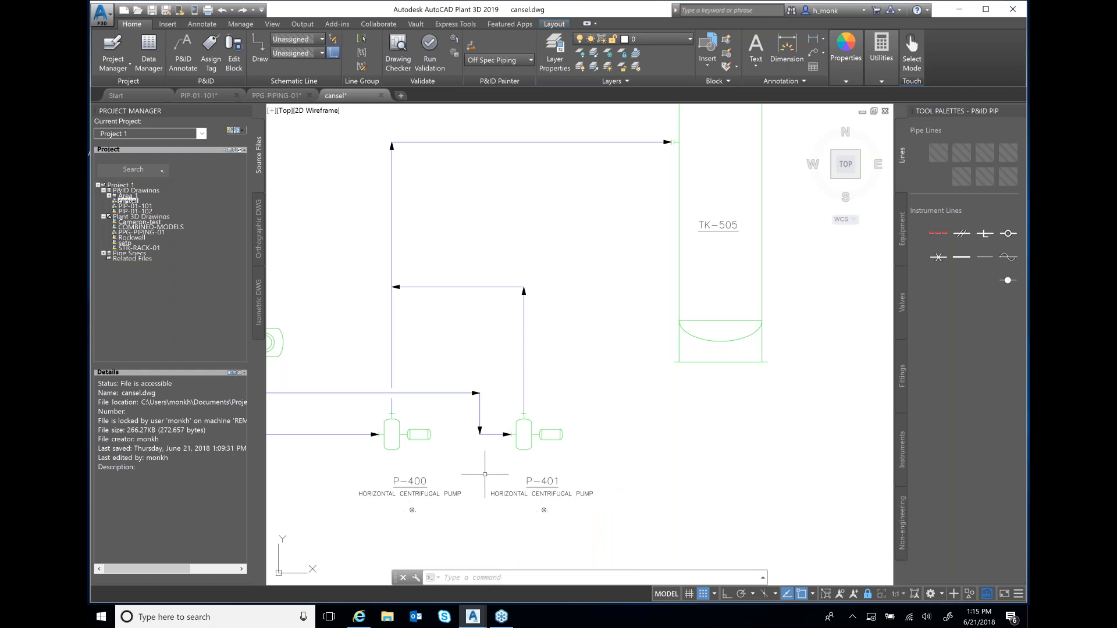
Step: Insert the same hand valve symbol in the vertical discharge lines of pumps P-400 and P-401, below their junction
{"action": "left_click", "coordinate": [902, 302]}
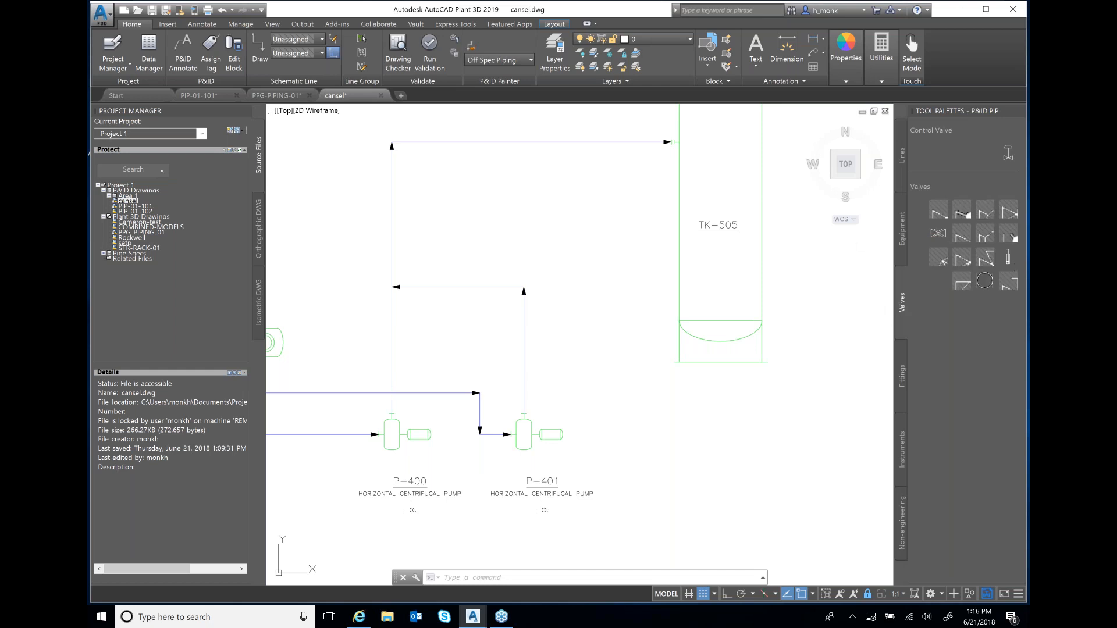
{"action": "left_click", "coordinate": [938, 233]}
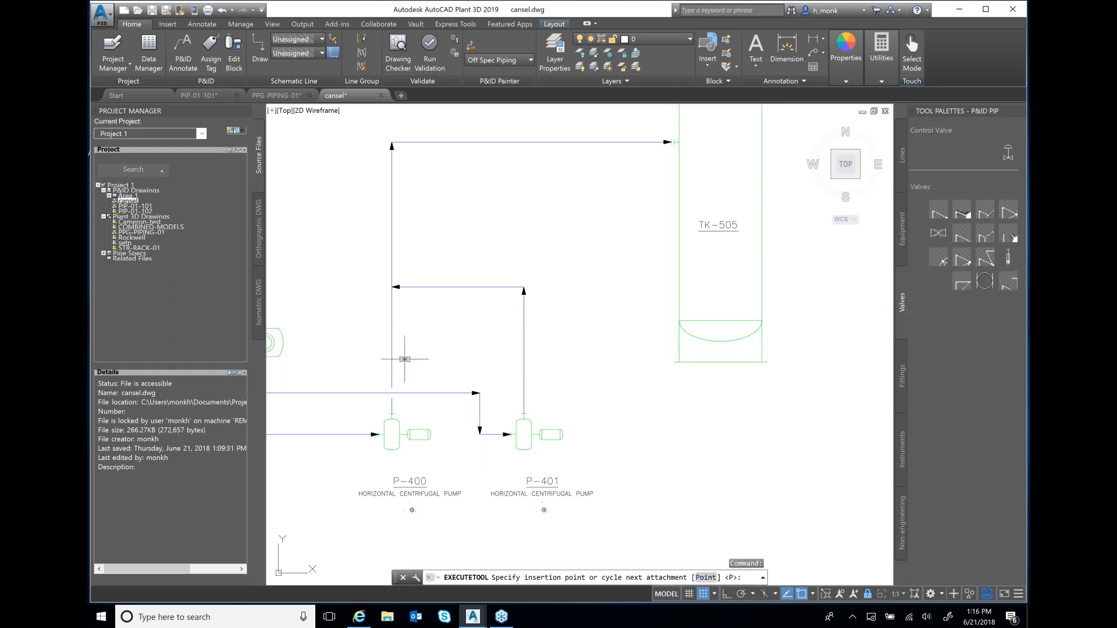
{"action": "left_click", "coordinate": [391, 323]}
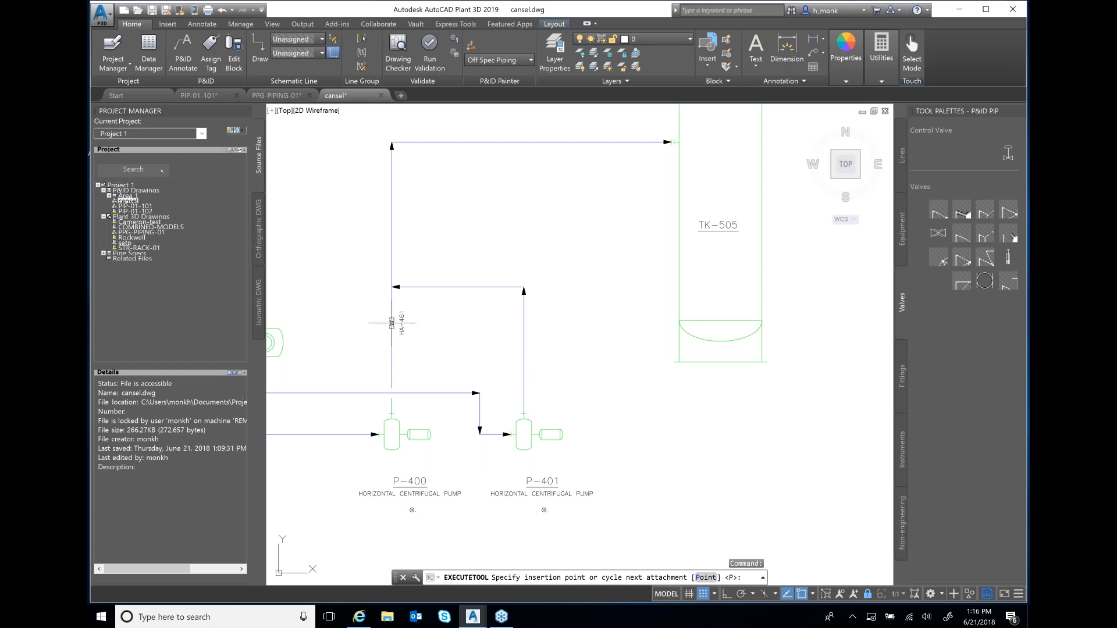
{"action": "left_click", "coordinate": [938, 232]}
{"action": "left_click", "coordinate": [526, 338]}
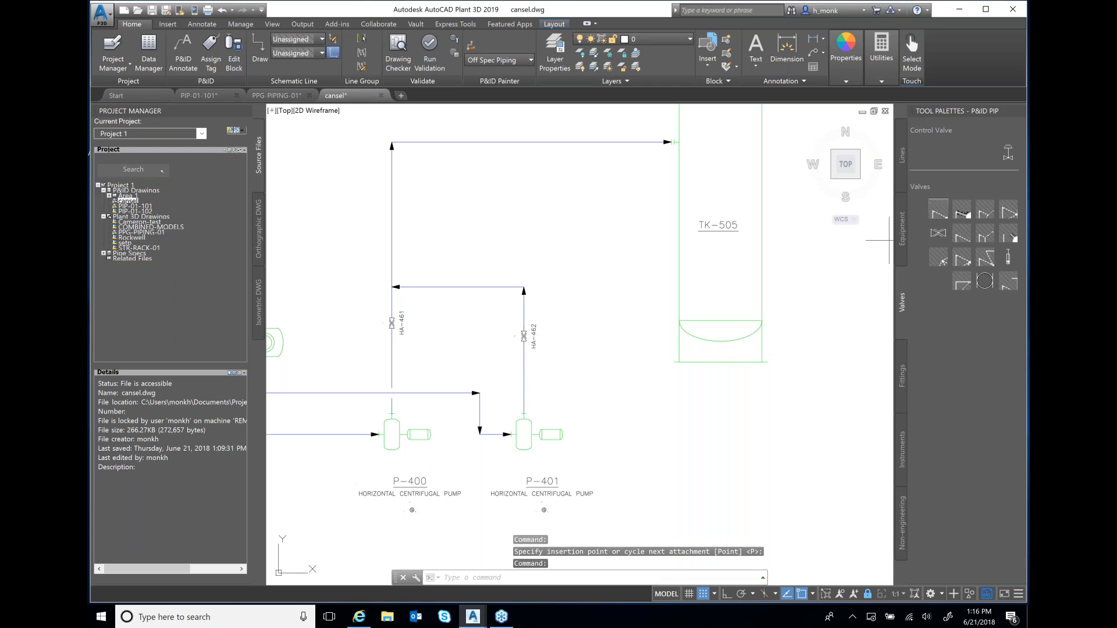
Step: Insert a gate valve in the P-401 discharge line below the existing hand valve, and cancel placing another
{"action": "left_click", "coordinate": [938, 233]}
{"action": "left_click", "coordinate": [524, 367]}
{"action": "left_click", "coordinate": [938, 211]}
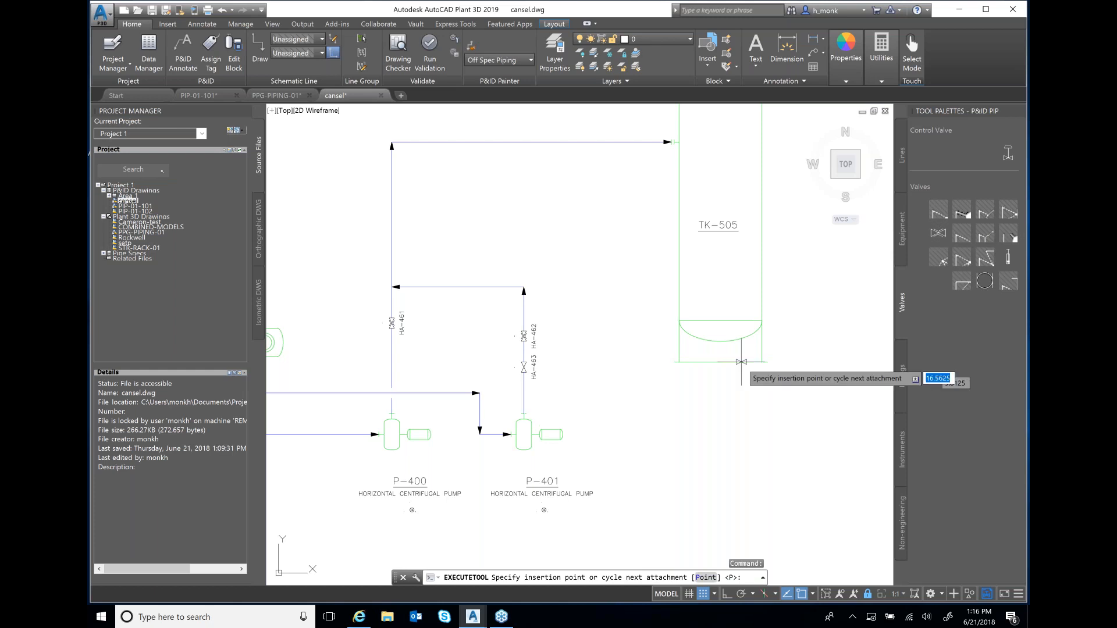
{"action": "key", "text": "Escape"}
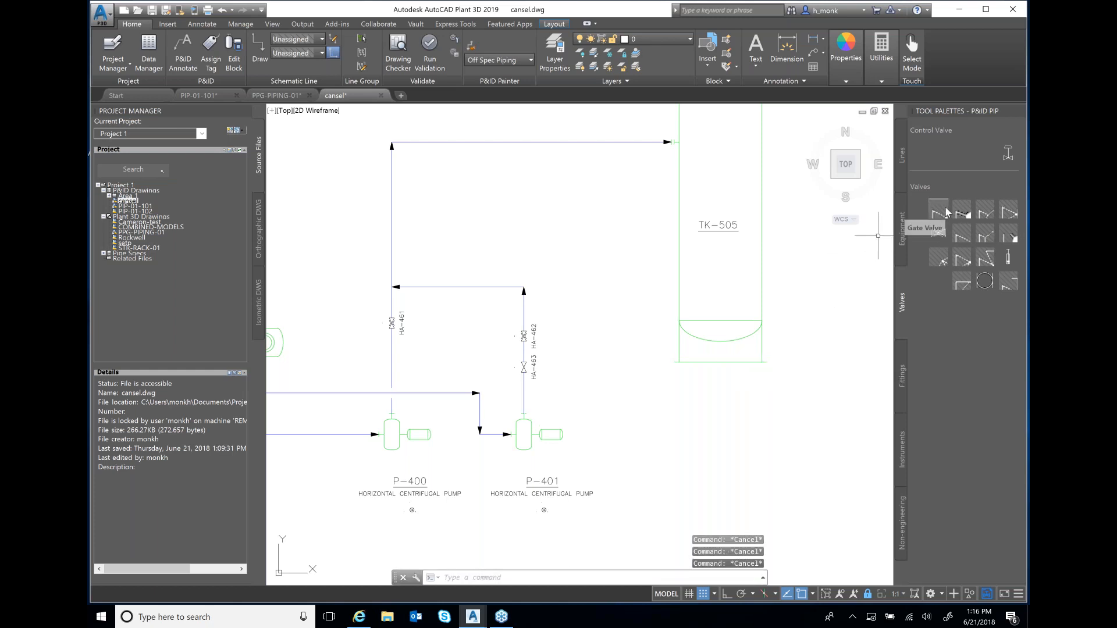
Step: Insert a check valve in the vertical P-401 discharge line just above the pump
{"action": "left_click", "coordinate": [960, 235]}
{"action": "left_click", "coordinate": [522, 390]}
{"action": "key", "text": "Escape"}
{"action": "key", "text": "Escape"}
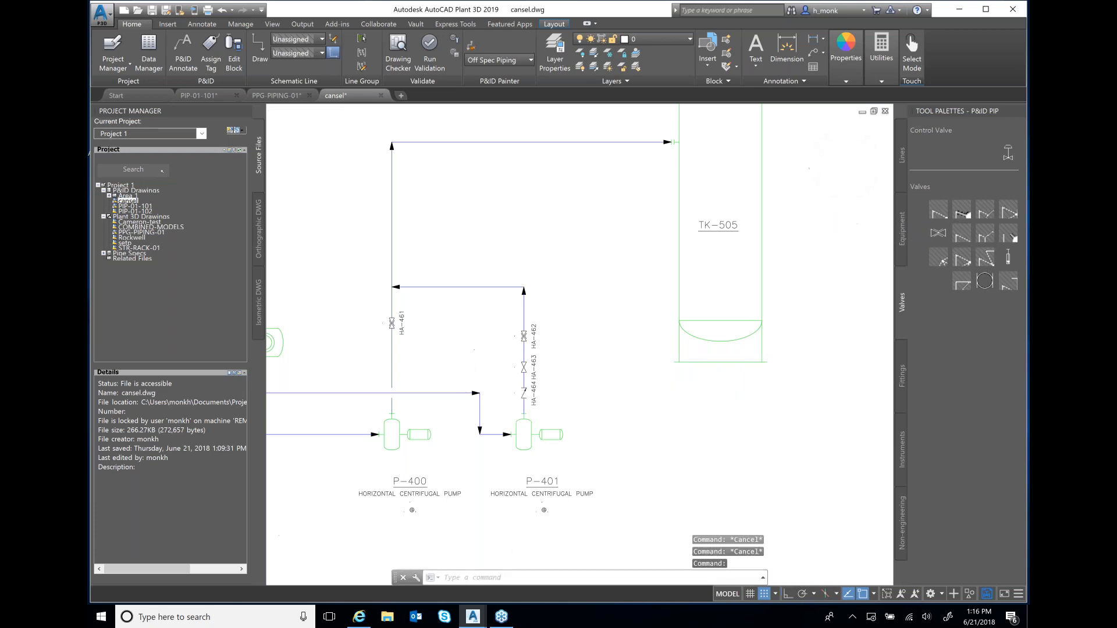
Step: Erase the gate valve between the hand valve and the check valve on the P-401 discharge line
{"action": "scroll", "coordinate": [509, 366], "scroll_direction": "up", "scroll_amount": 2}
{"action": "type", "text": "e"}
{"action": "key", "text": "Return"}
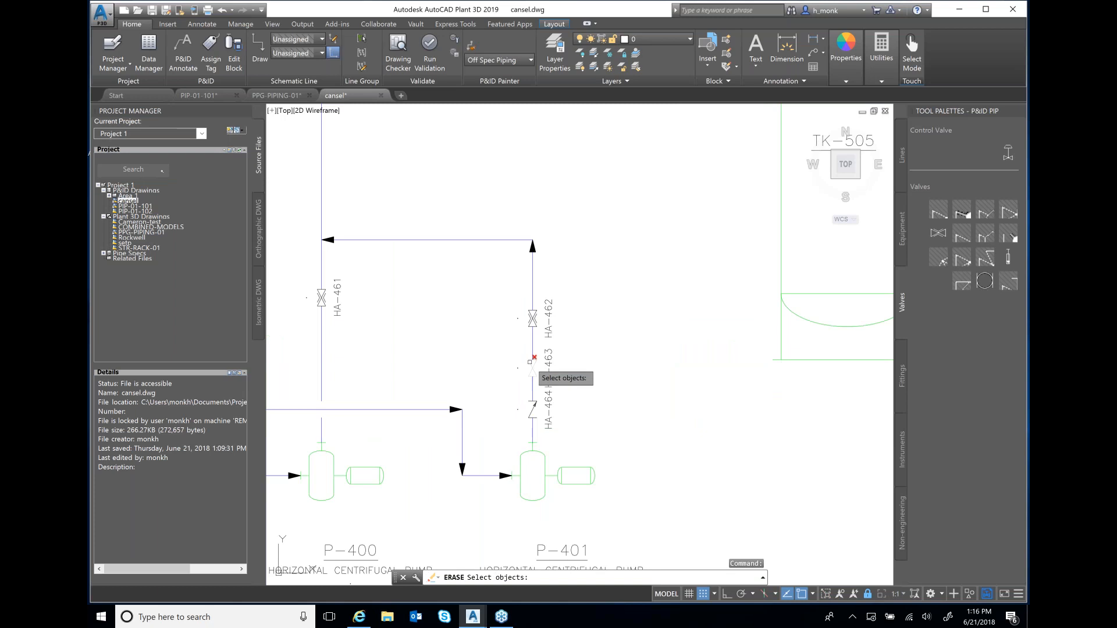
{"action": "left_click", "coordinate": [530, 362]}
{"action": "key", "text": "Return"}
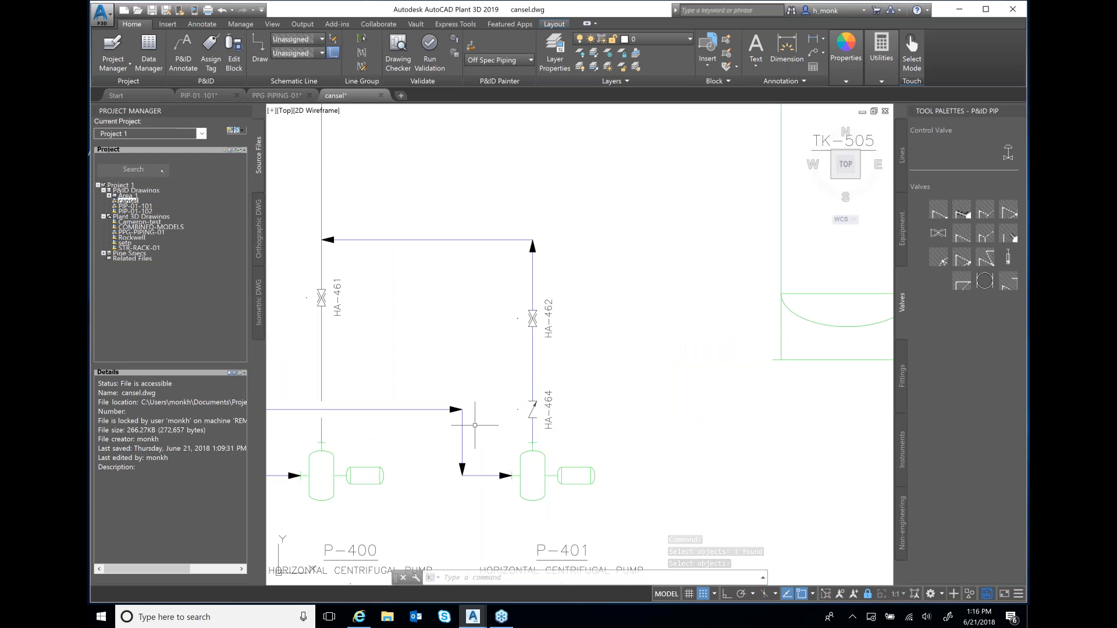
Step: Move the check valve up the P-401 discharge line to just below the hand valve
{"action": "left_click", "coordinate": [530, 410]}
{"action": "left_click", "coordinate": [532, 409]}
{"action": "left_click", "coordinate": [532, 364]}
{"action": "key", "text": "Escape"}
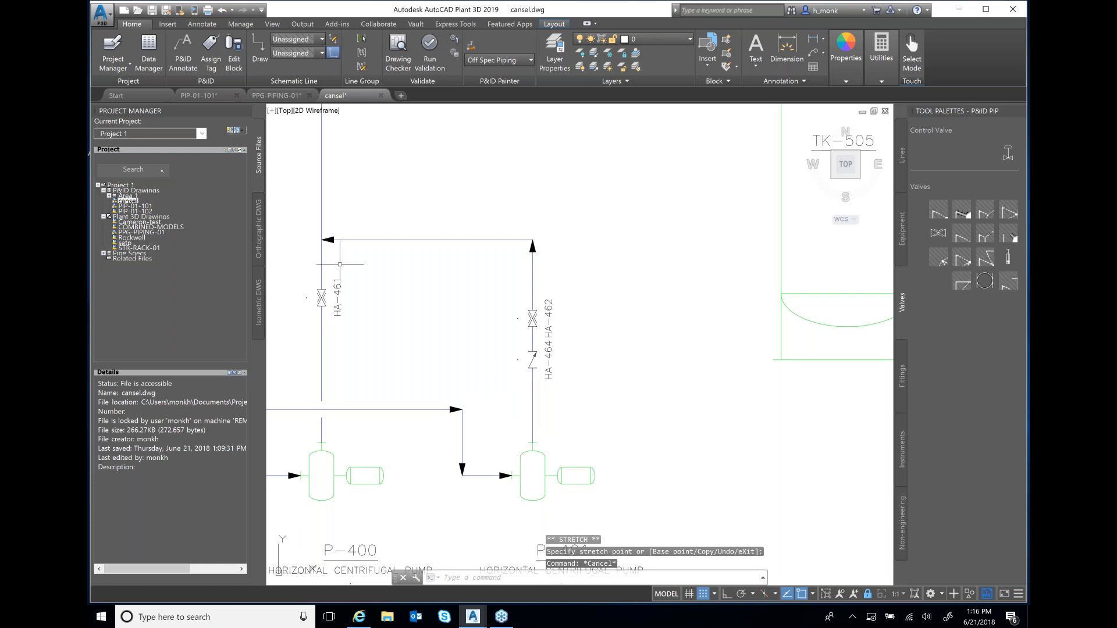
{"action": "left_click", "coordinate": [433, 239]}
{"action": "right_click", "coordinate": [434, 239]}
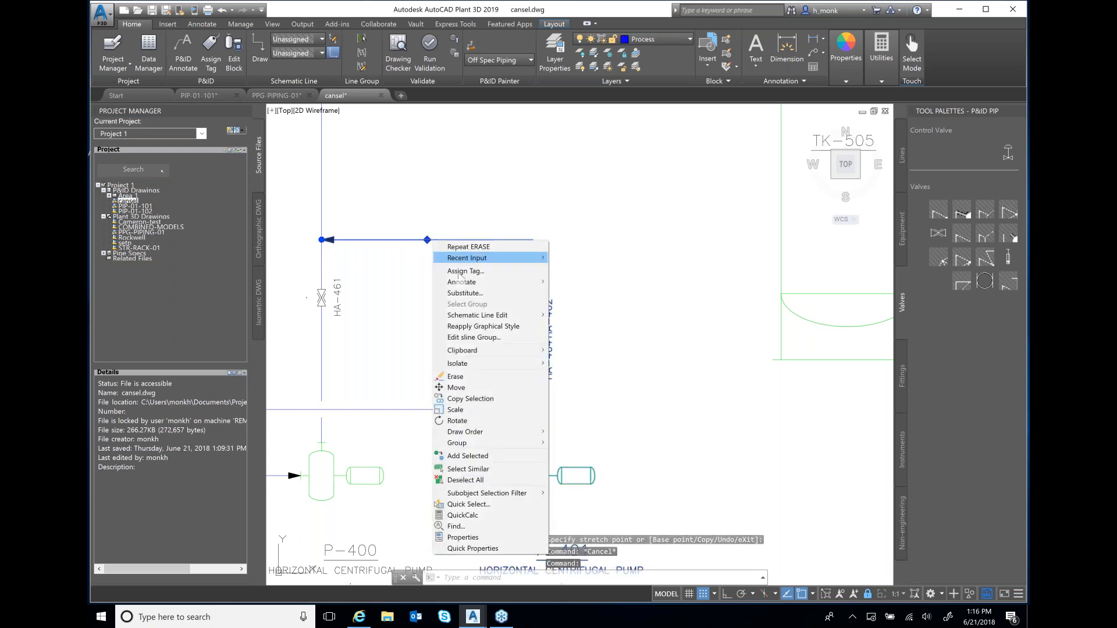
{"action": "mouse_move", "coordinate": [466, 289]}
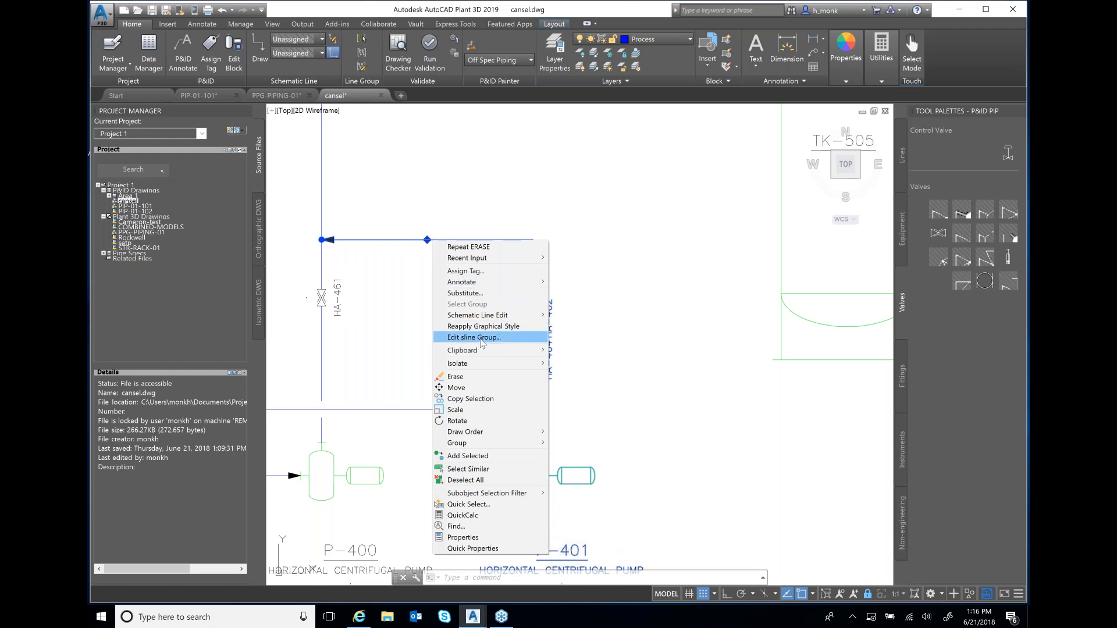
{"action": "key", "text": "Escape"}
{"action": "key", "text": "Escape"}
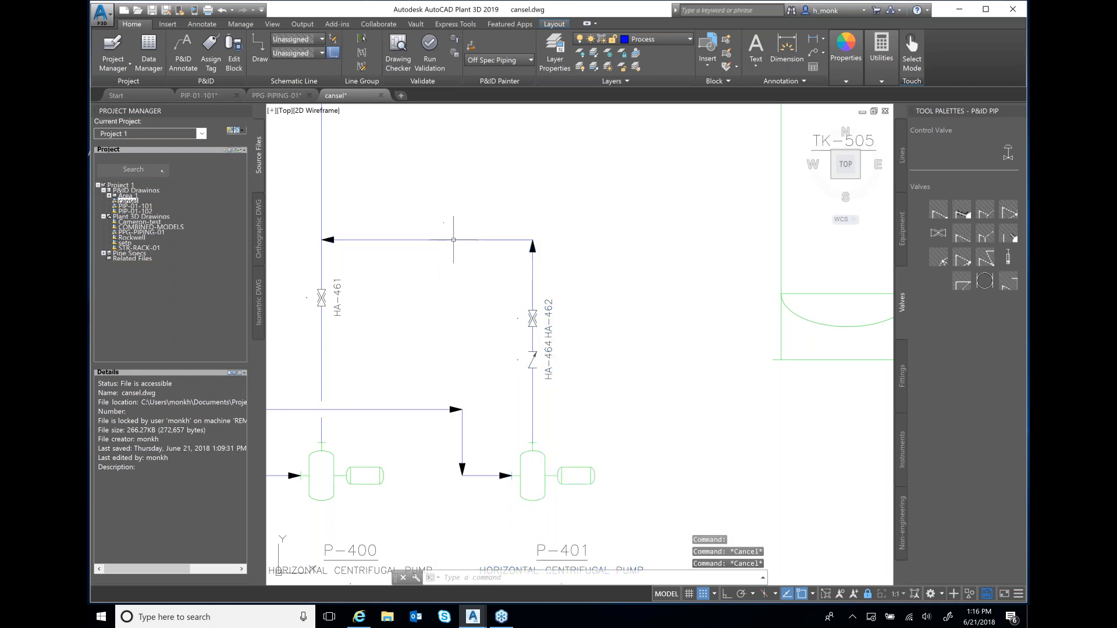
Step: Reverse the flow direction of the P-401 discharge line, and undo the reversal
{"action": "left_click", "coordinate": [453, 239]}
{"action": "right_click", "coordinate": [453, 240]}
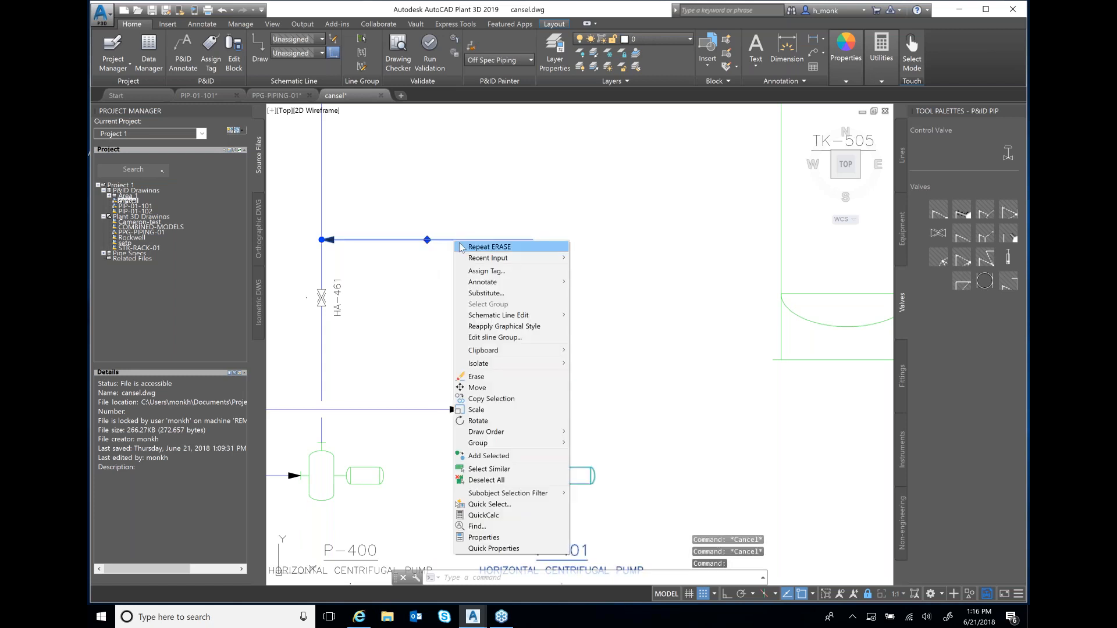
{"action": "mouse_move", "coordinate": [559, 319]}
{"action": "left_click", "coordinate": [375, 381]}
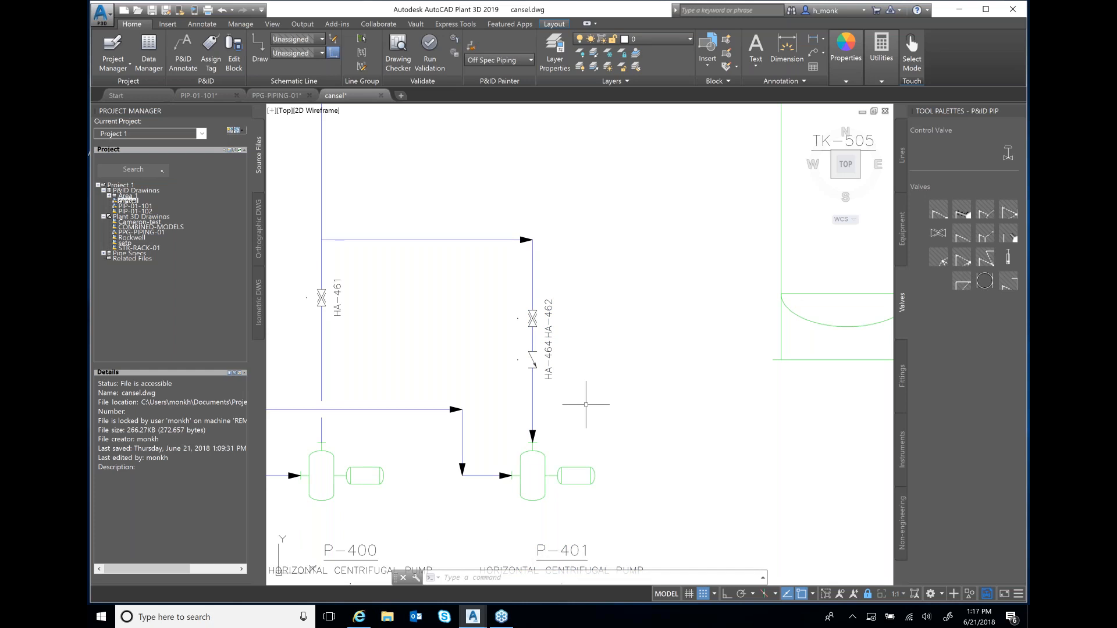
{"action": "type", "text": "u"}
{"action": "key", "text": "Return"}
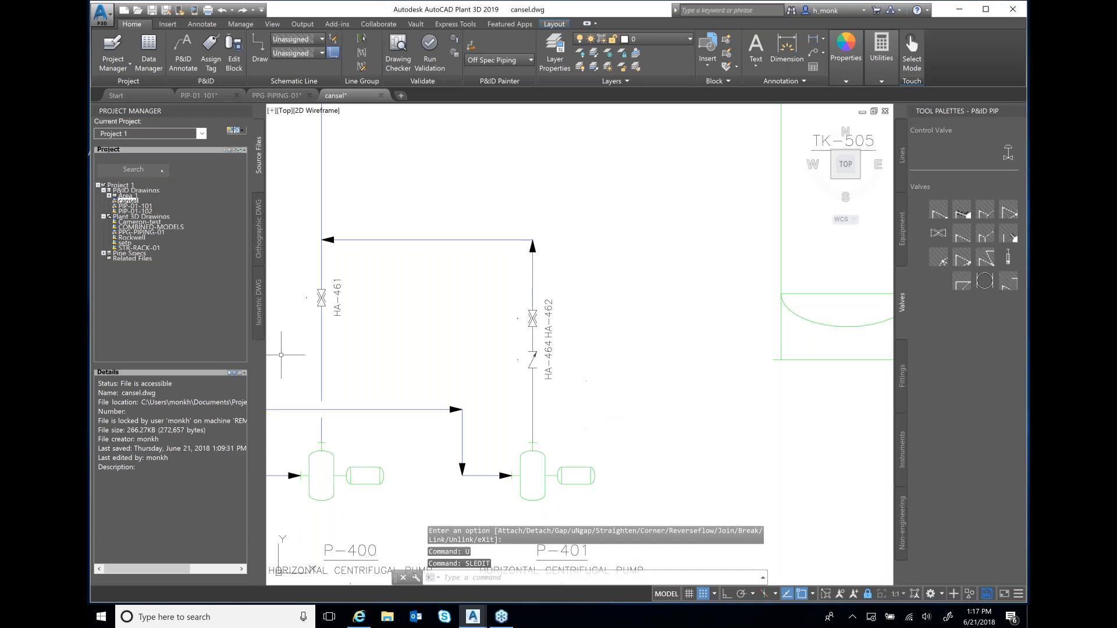
Step: Substitute hand valves HA-461 and HA-462 on the pump discharge lines with gate valves
{"action": "left_click", "coordinate": [323, 294]}
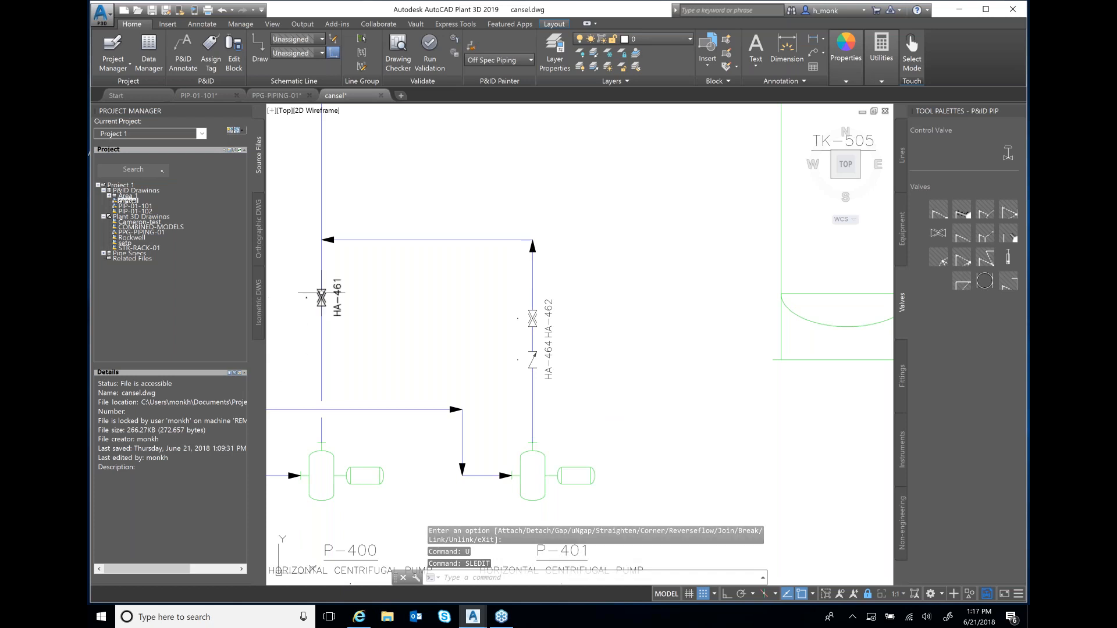
{"action": "left_click", "coordinate": [330, 312]}
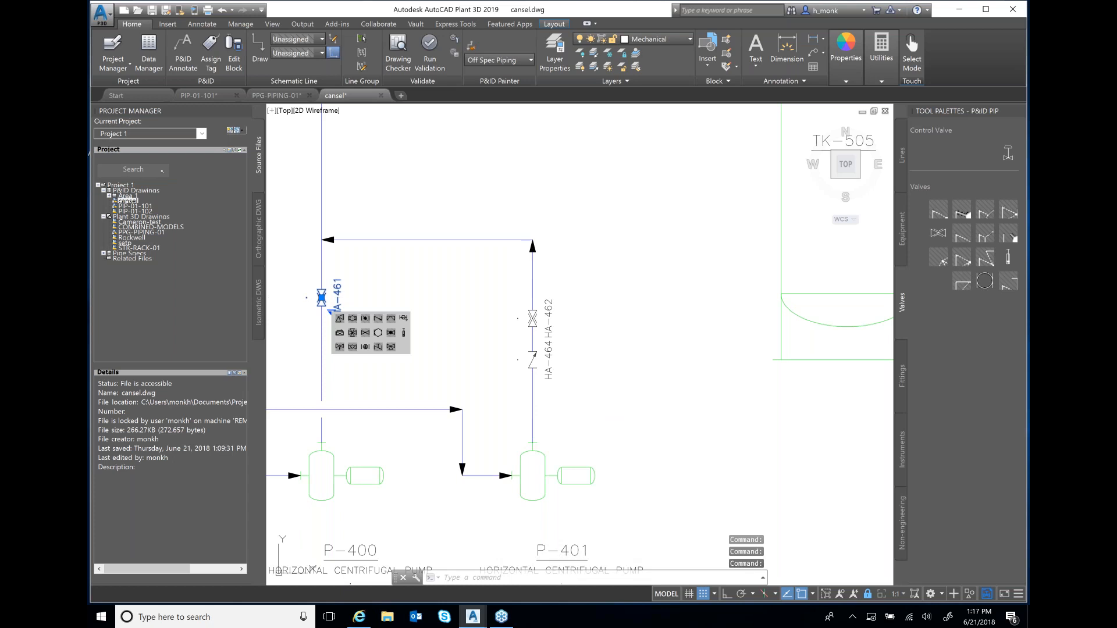
{"action": "left_click", "coordinate": [362, 333]}
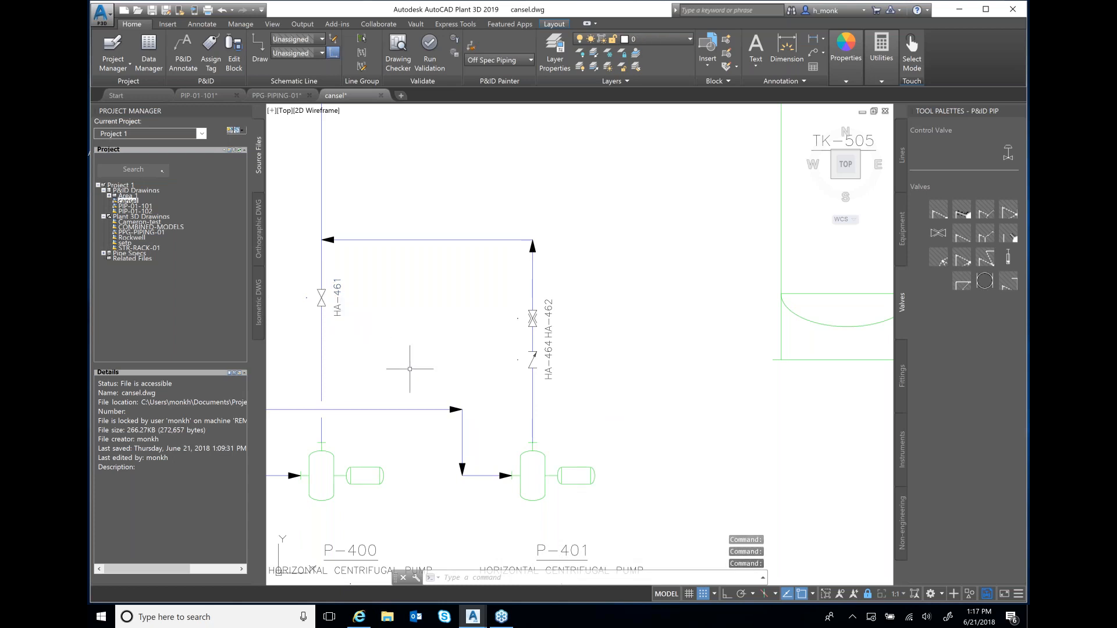
{"action": "key", "text": "Escape"}
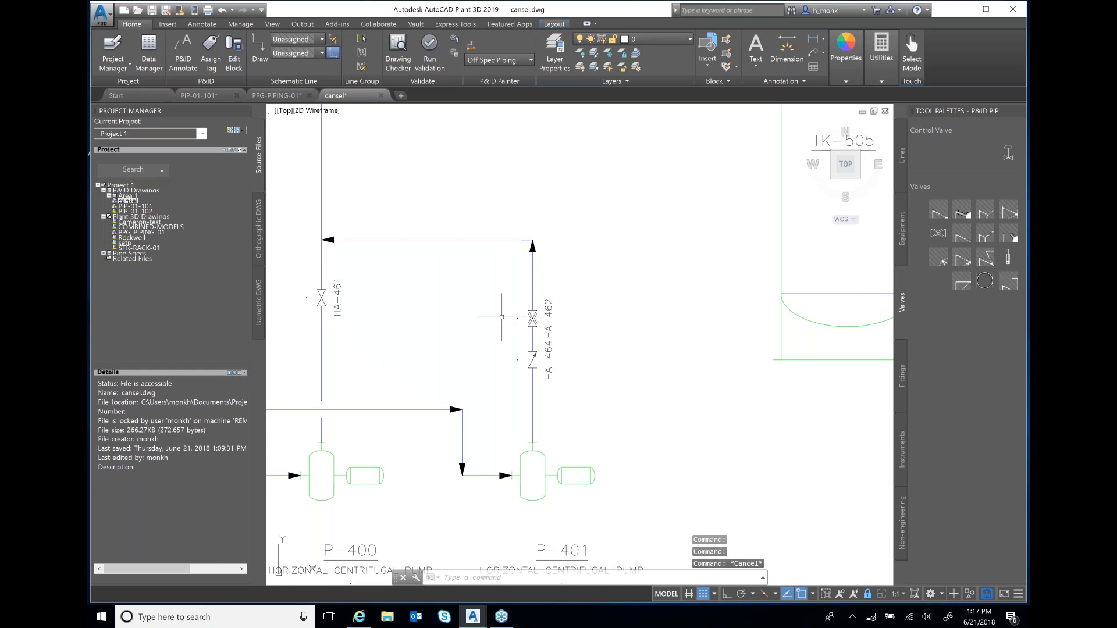
{"action": "left_click", "coordinate": [532, 318]}
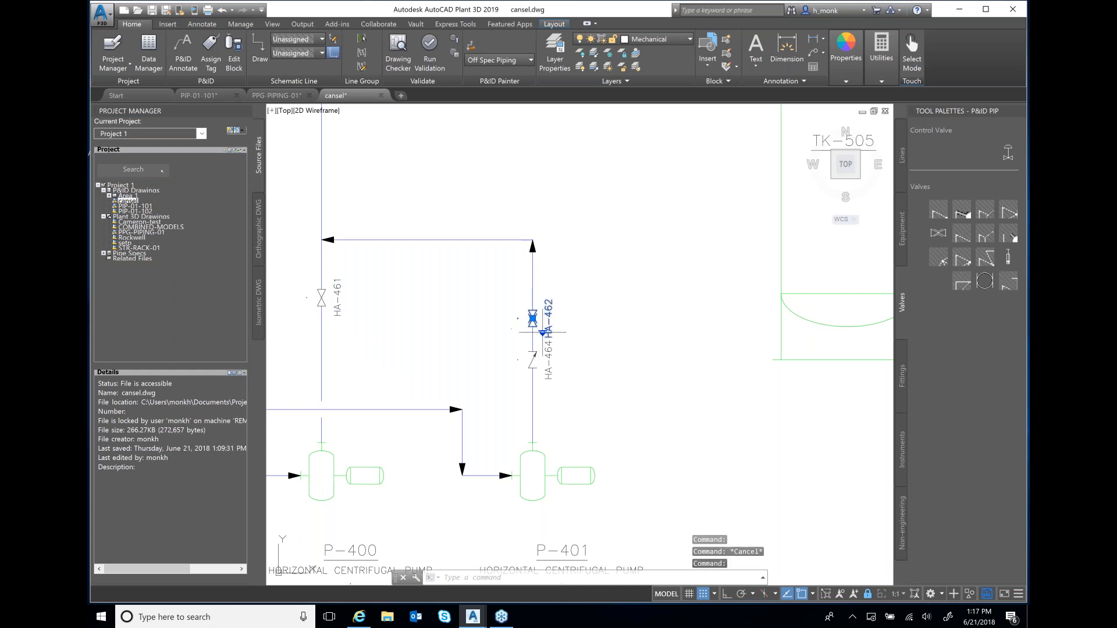
{"action": "left_click", "coordinate": [542, 332]}
{"action": "left_click", "coordinate": [577, 353]}
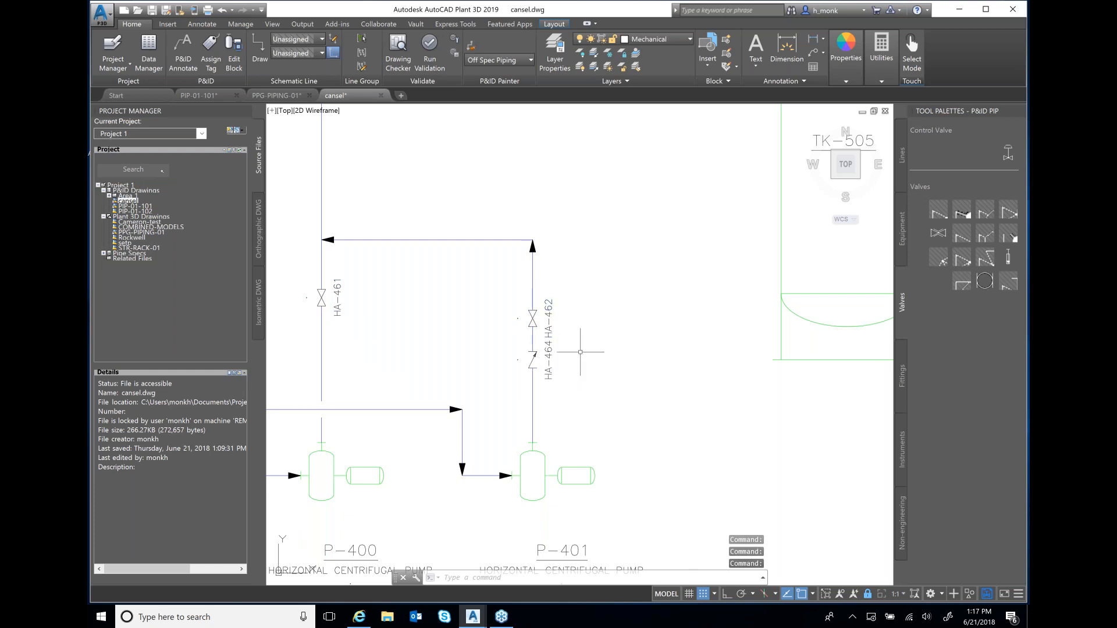
Step: Set the open/closed state of valve HA-462 to Car Sealed Closed
{"action": "left_click", "coordinate": [532, 318]}
{"action": "right_click", "coordinate": [532, 318]}
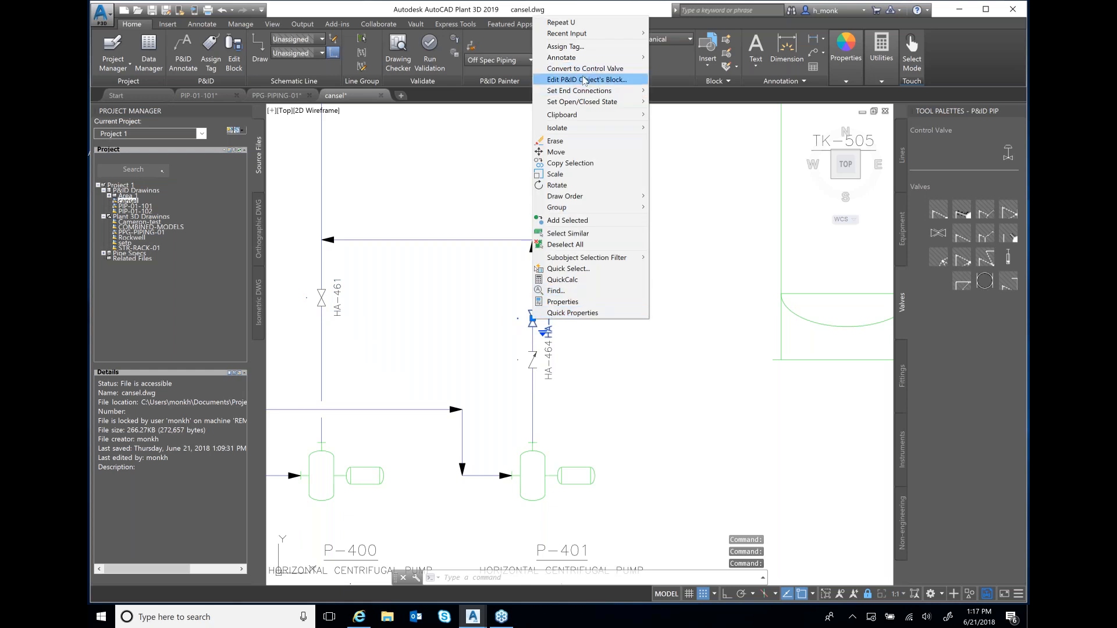
{"action": "mouse_move", "coordinate": [597, 102]}
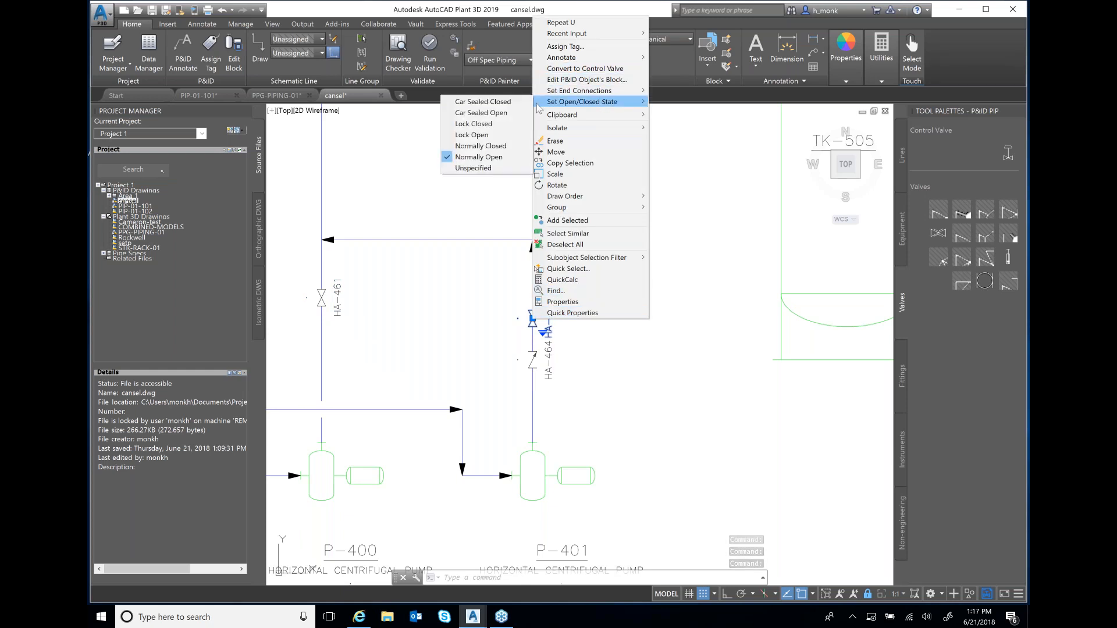
{"action": "left_click", "coordinate": [474, 102]}
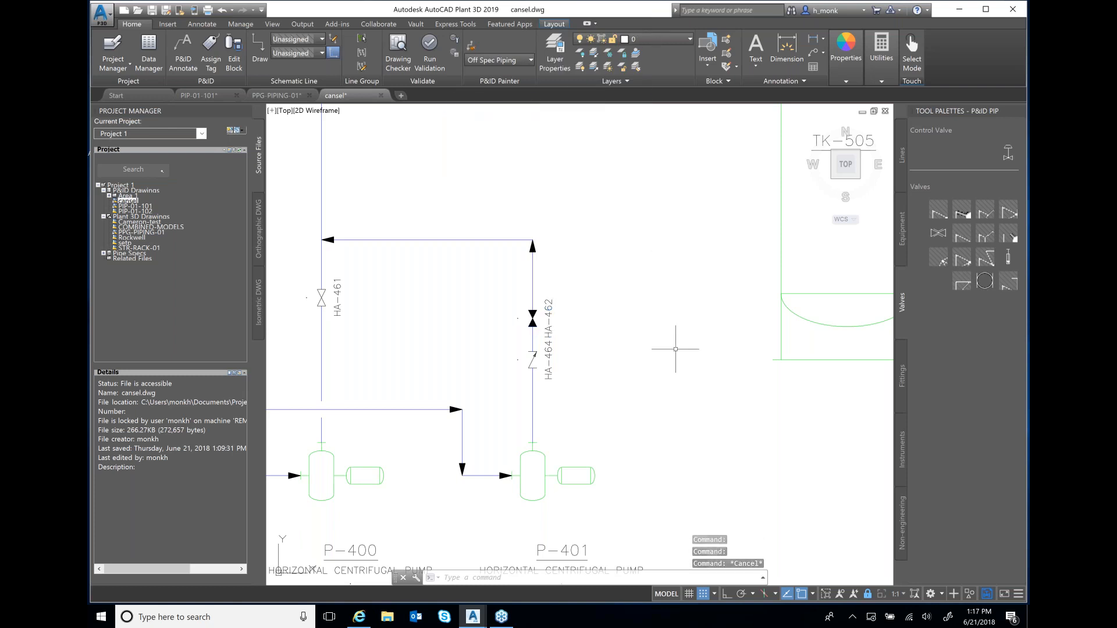
Step: Start assigning a tag to the line from P-400 to TK-505, with size 4" and spec CS300
{"action": "scroll", "coordinate": [558, 378], "scroll_direction": "down", "scroll_amount": 2}
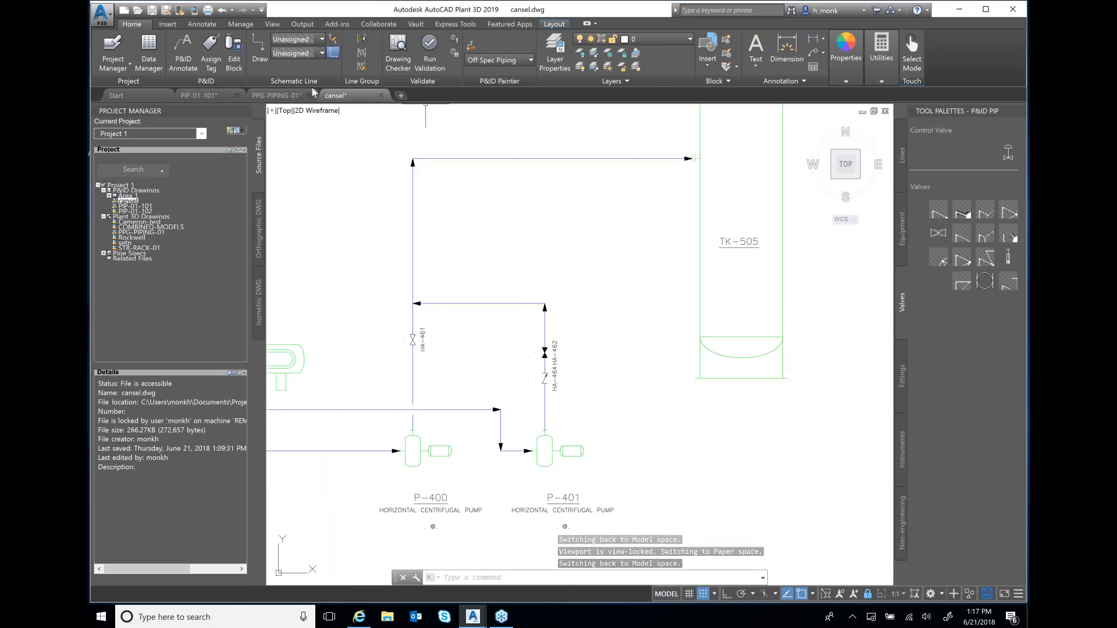
{"action": "left_click", "coordinate": [514, 158]}
{"action": "right_click", "coordinate": [515, 158]}
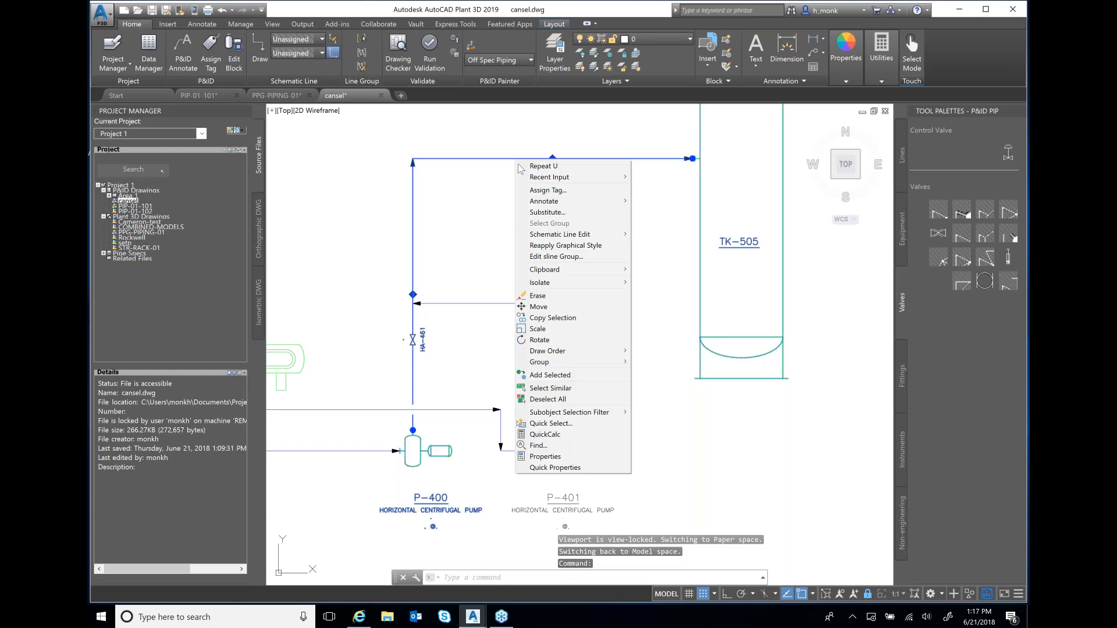
{"action": "left_click", "coordinate": [539, 190]}
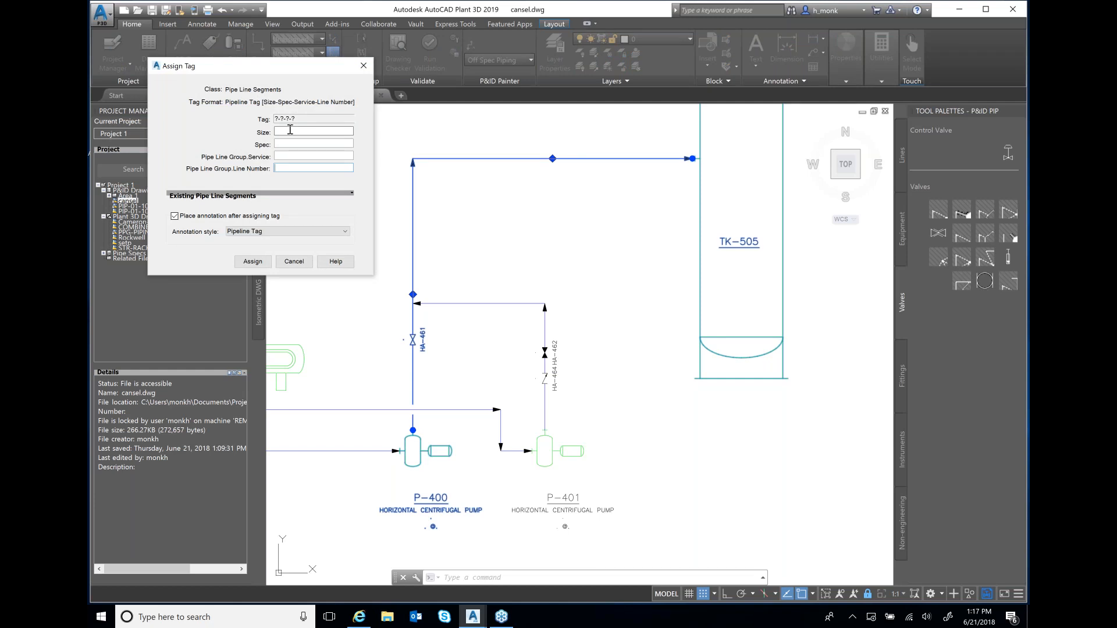
{"action": "left_click", "coordinate": [292, 130]}
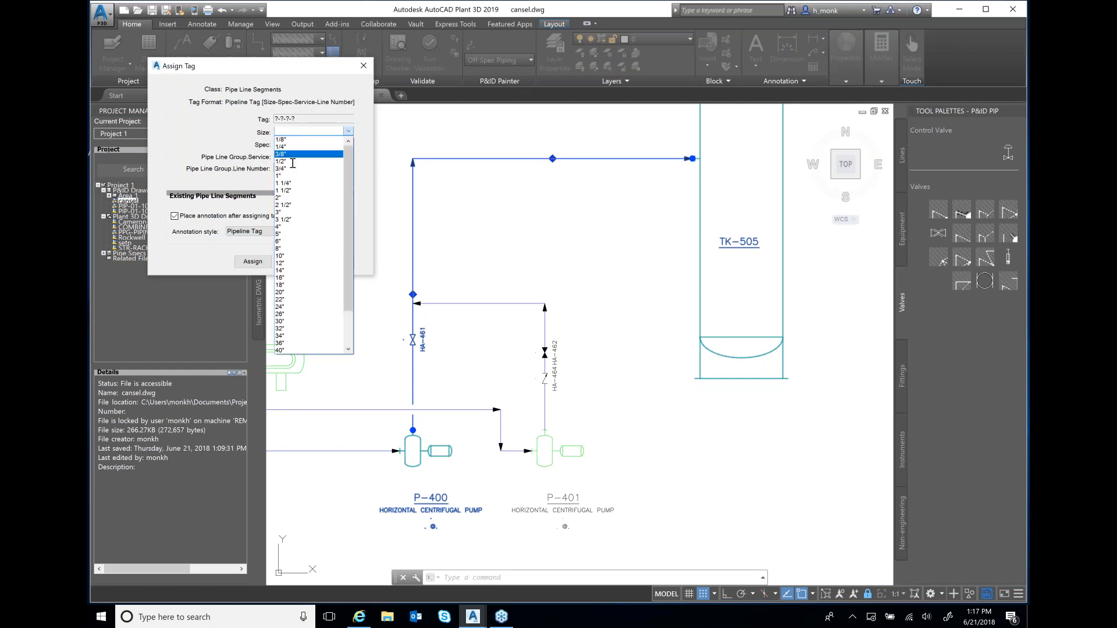
{"action": "left_click", "coordinate": [321, 227]}
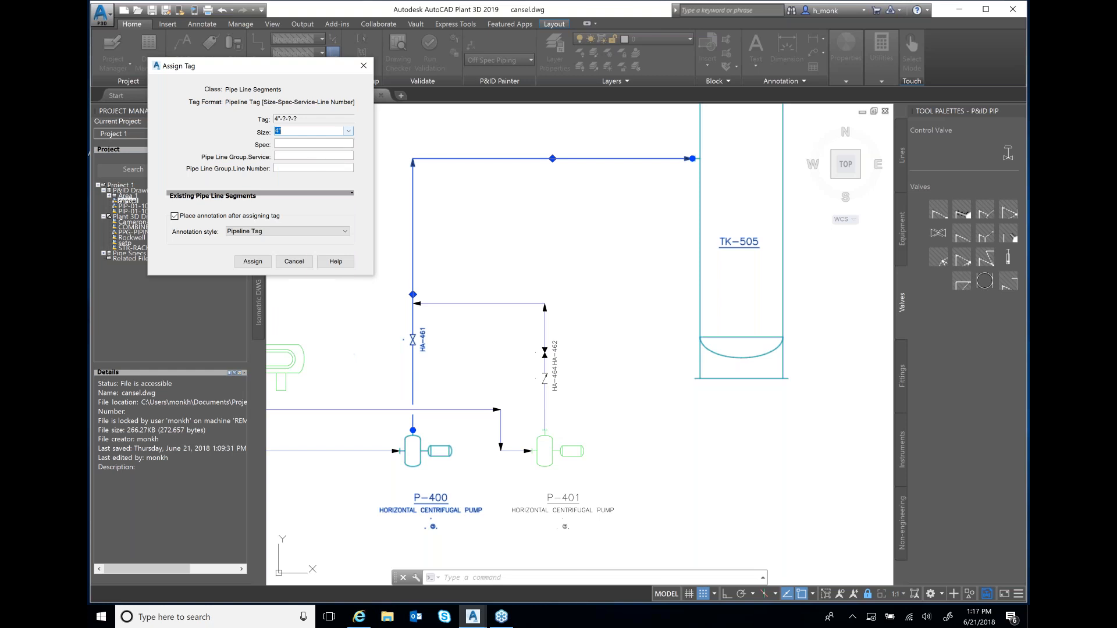
{"action": "left_click", "coordinate": [304, 143]}
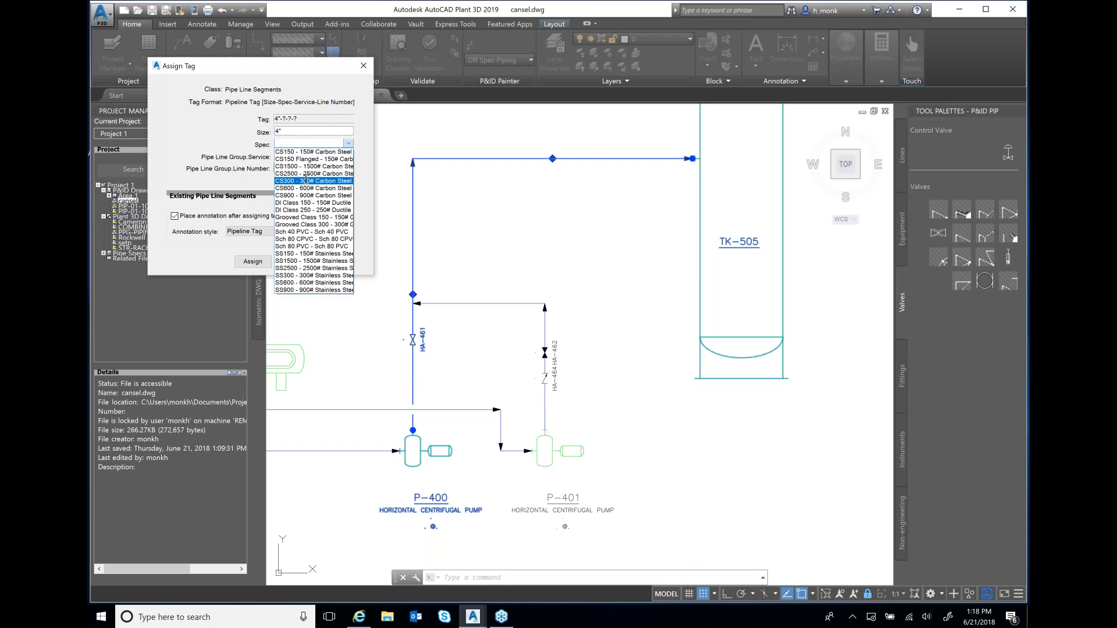
{"action": "left_click", "coordinate": [317, 180]}
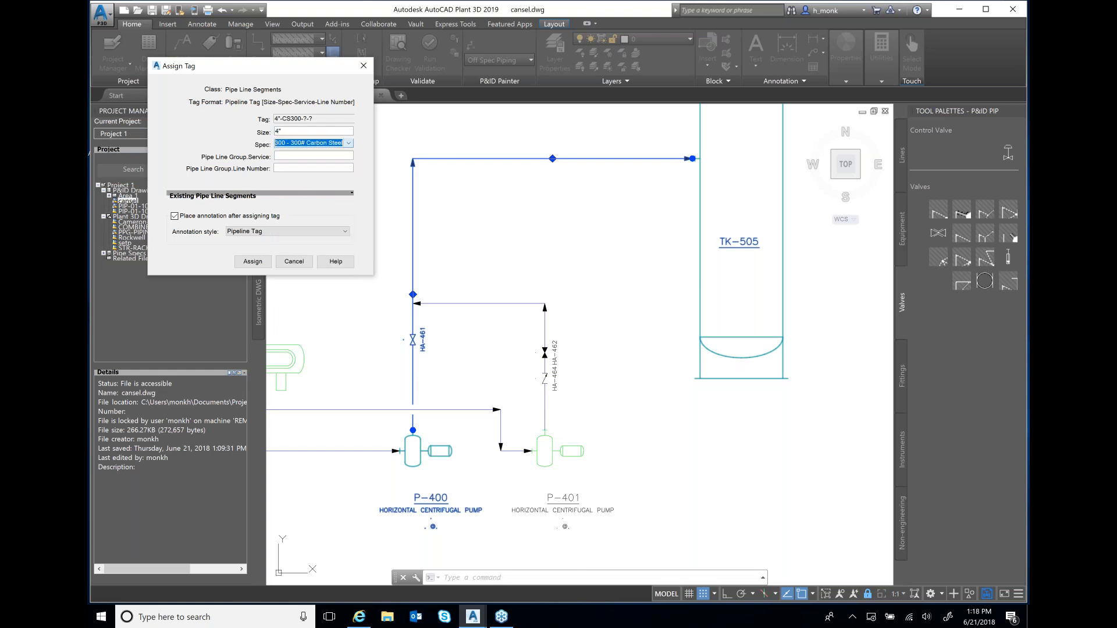
Step: Set the line's service to P - General Process and number to 1212, assign the tag and place its annotation above the horizontal run
{"action": "left_click", "coordinate": [302, 156]}
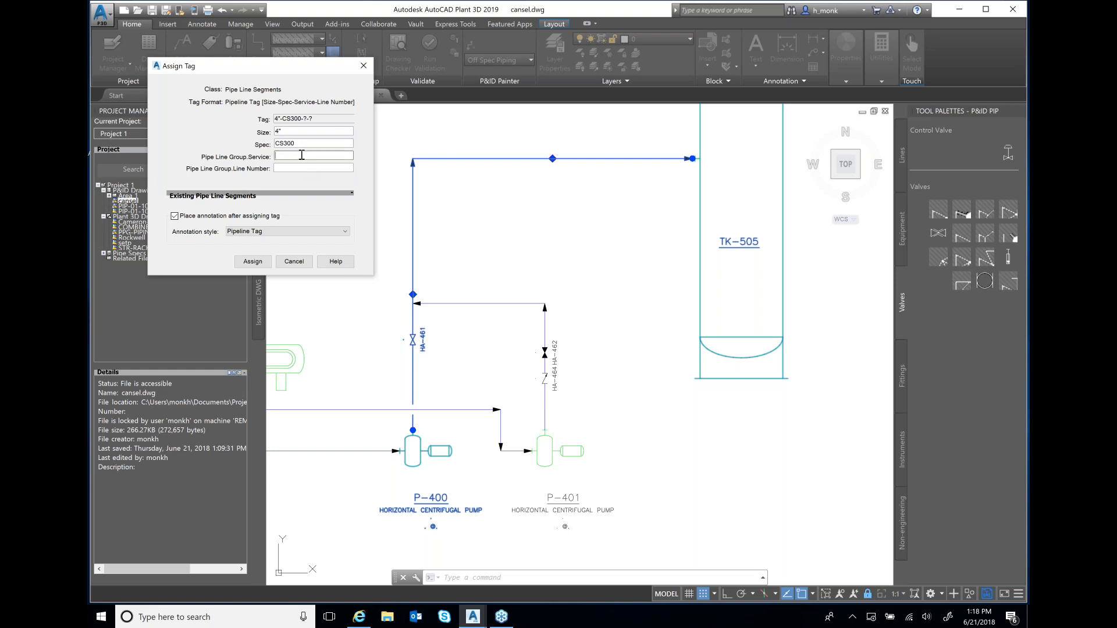
{"action": "left_click", "coordinate": [347, 156]}
{"action": "left_click_drag", "start_coordinate": [348, 221], "coordinate": [347, 266]}
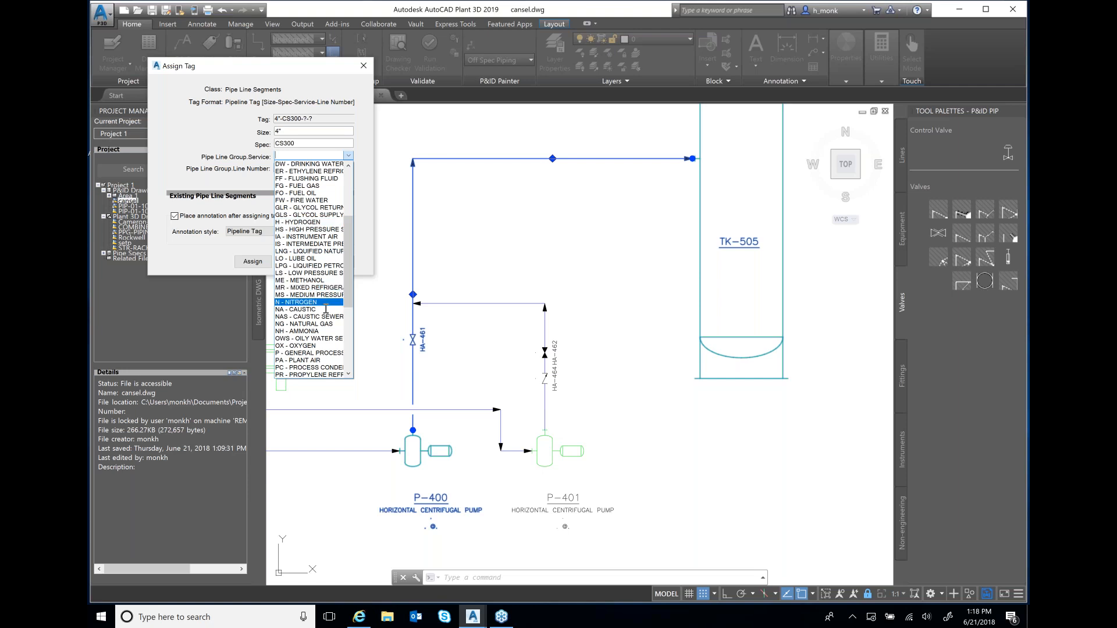
{"action": "left_click", "coordinate": [332, 353]}
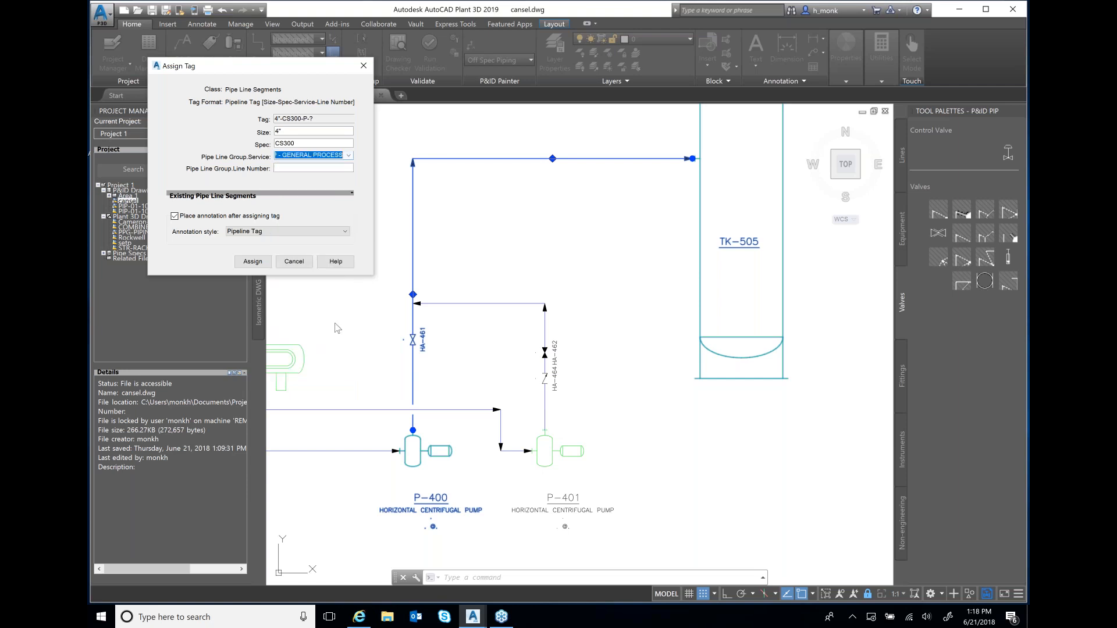
{"action": "left_click", "coordinate": [308, 169]}
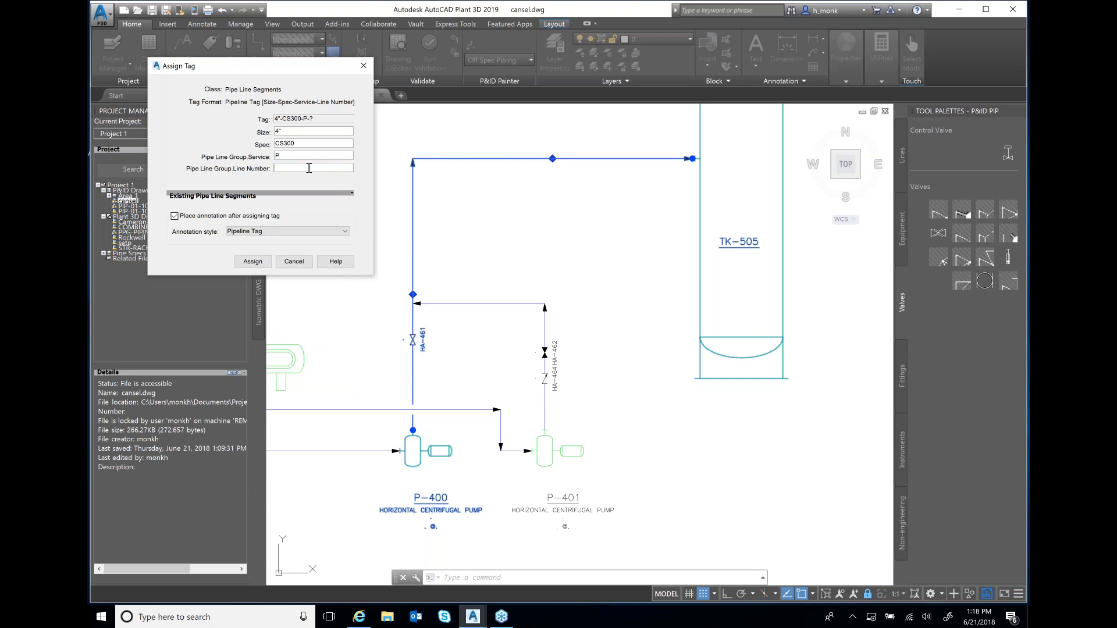
{"action": "type", "text": "1212"}
{"action": "left_click", "coordinate": [250, 265]}
{"action": "left_click", "coordinate": [478, 161]}
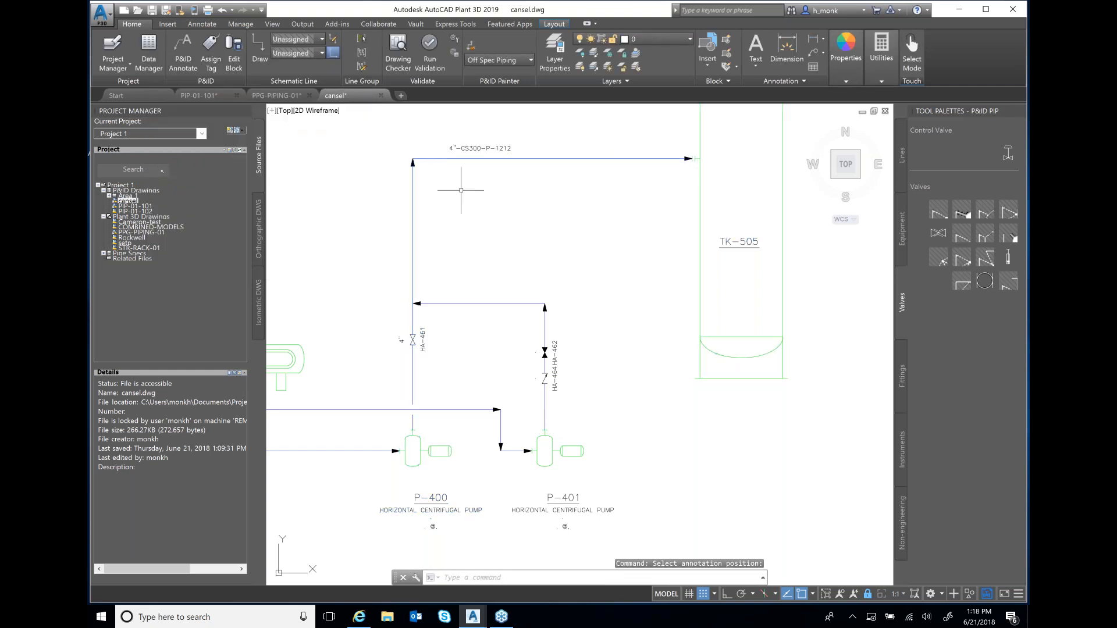
Step: Move the pipeline tag annotation closer to the line's upper corner, keeping it just above the horizontal run
{"action": "scroll", "coordinate": [492, 167], "scroll_direction": "up", "scroll_amount": 2}
{"action": "left_click", "coordinate": [472, 136]}
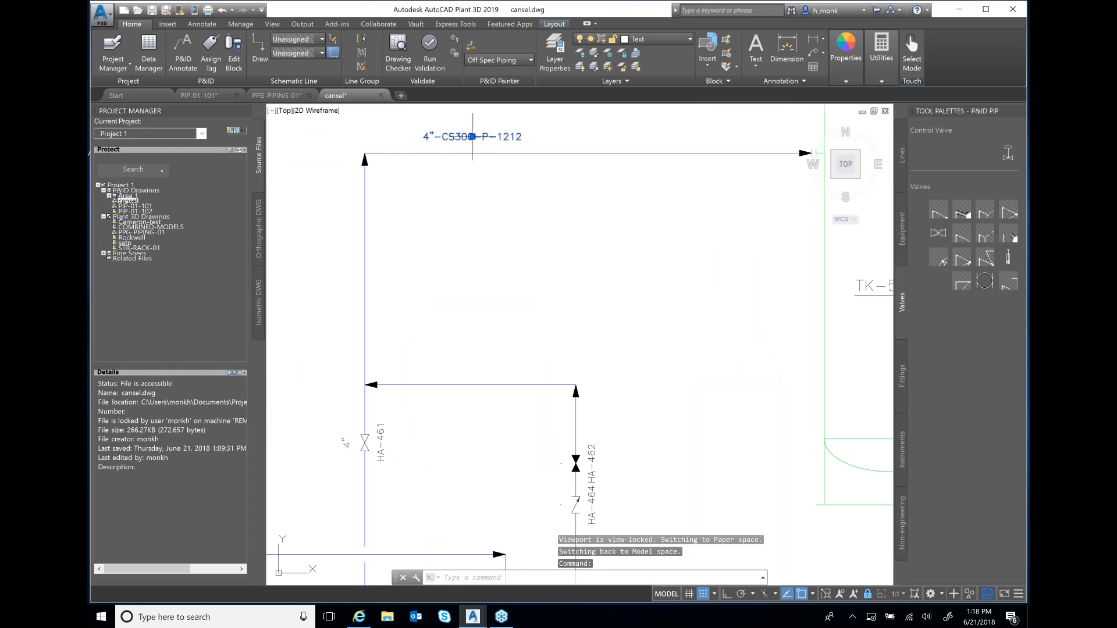
{"action": "left_click", "coordinate": [472, 136]}
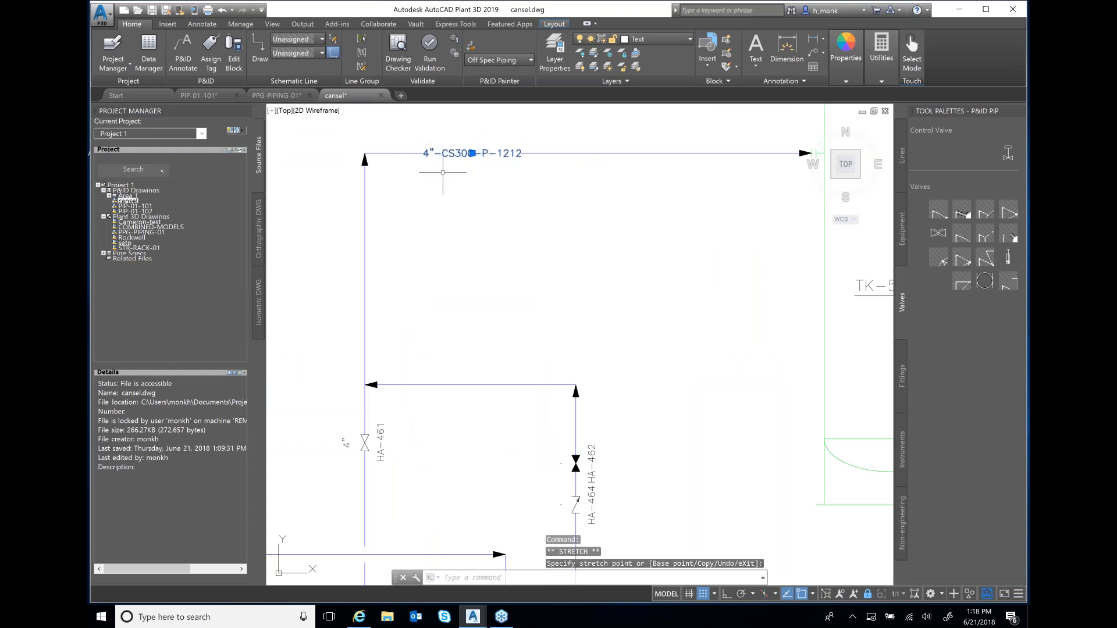
{"action": "left_click", "coordinate": [472, 153]}
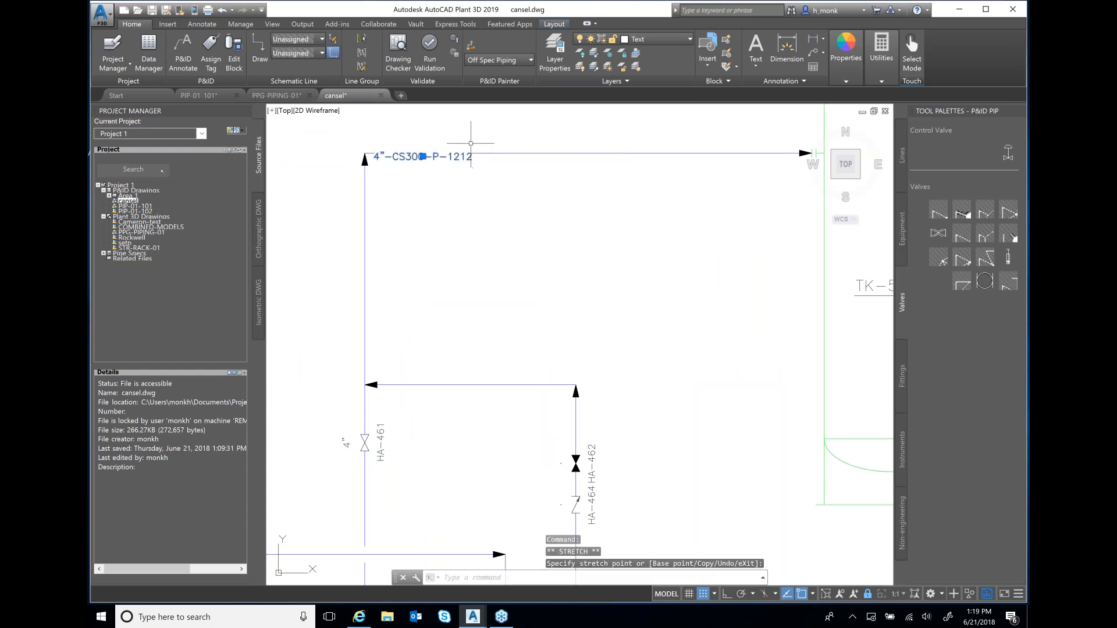
{"action": "key", "text": "Escape"}
{"action": "key", "text": "Escape"}
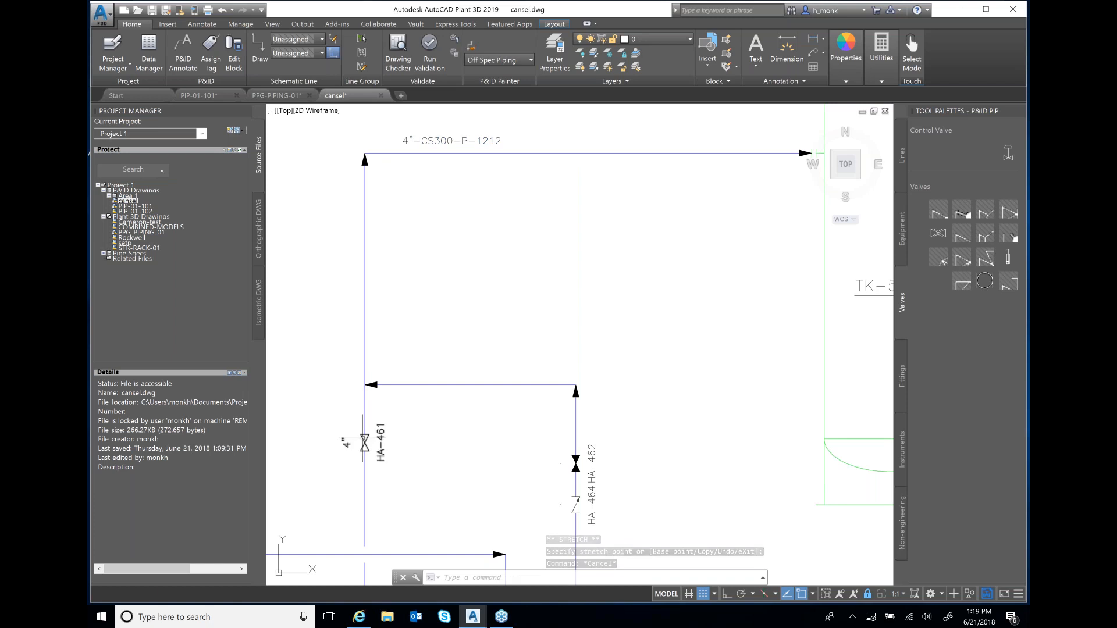
{"action": "double_click", "coordinate": [364, 442]}
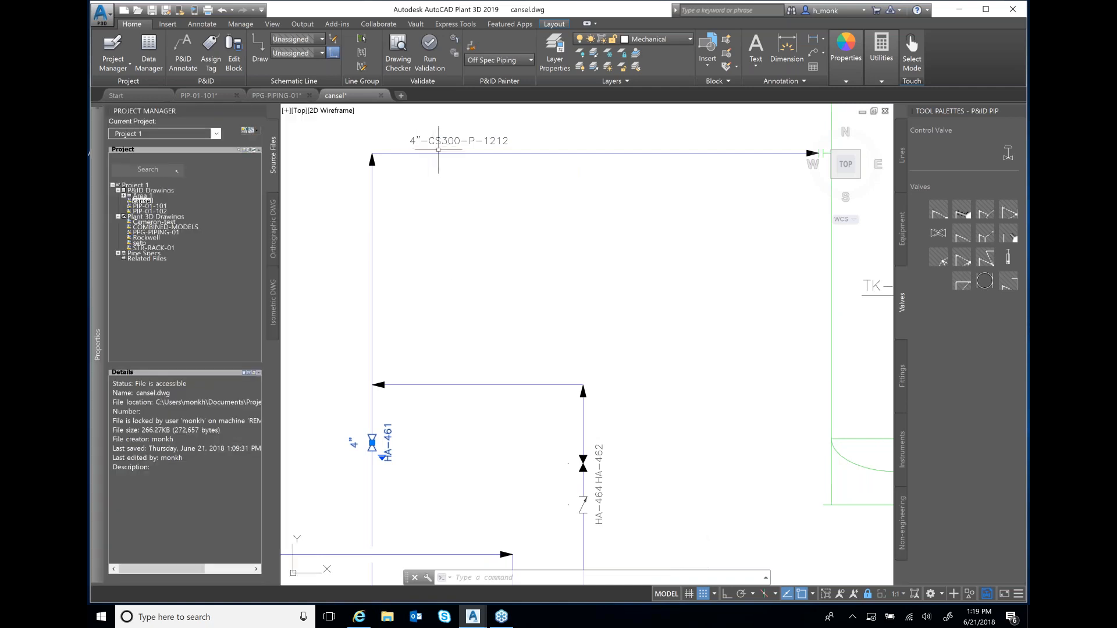
{"action": "left_click", "coordinate": [448, 141]}
{"action": "double_click", "coordinate": [441, 141]}
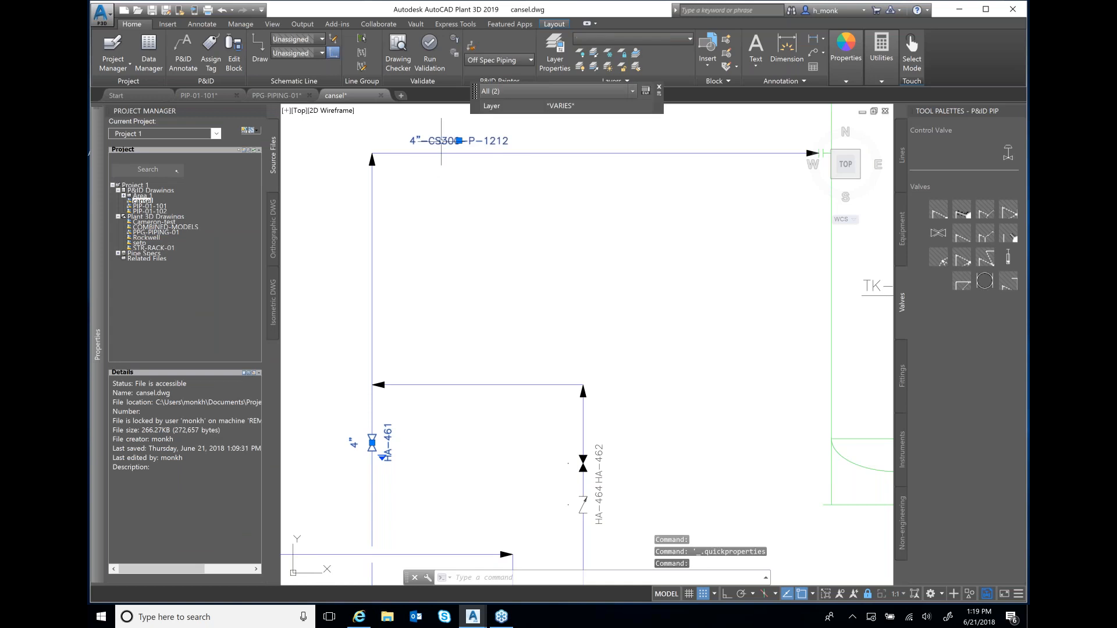
{"action": "key", "text": "Escape"}
{"action": "key", "text": "Escape"}
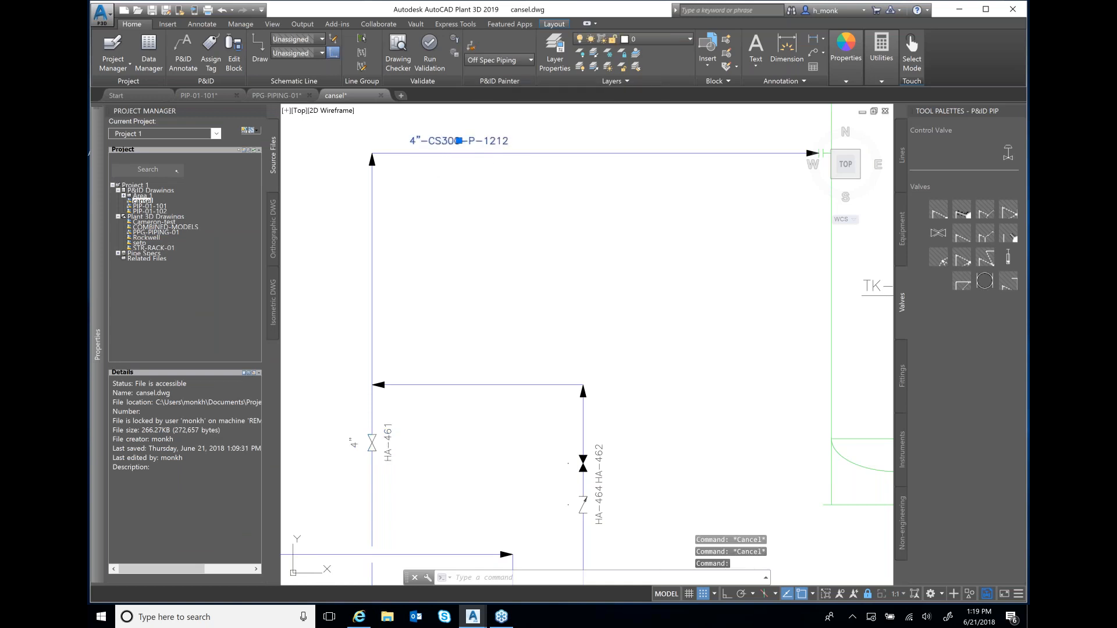
Step: Edit the pipeline tag annotation of line 1212 to change the size to 6"
{"action": "double_click", "coordinate": [441, 141]}
{"action": "left_click_drag", "start_coordinate": [394, 179], "coordinate": [302, 177]}
{"action": "type", "text": "6\""}
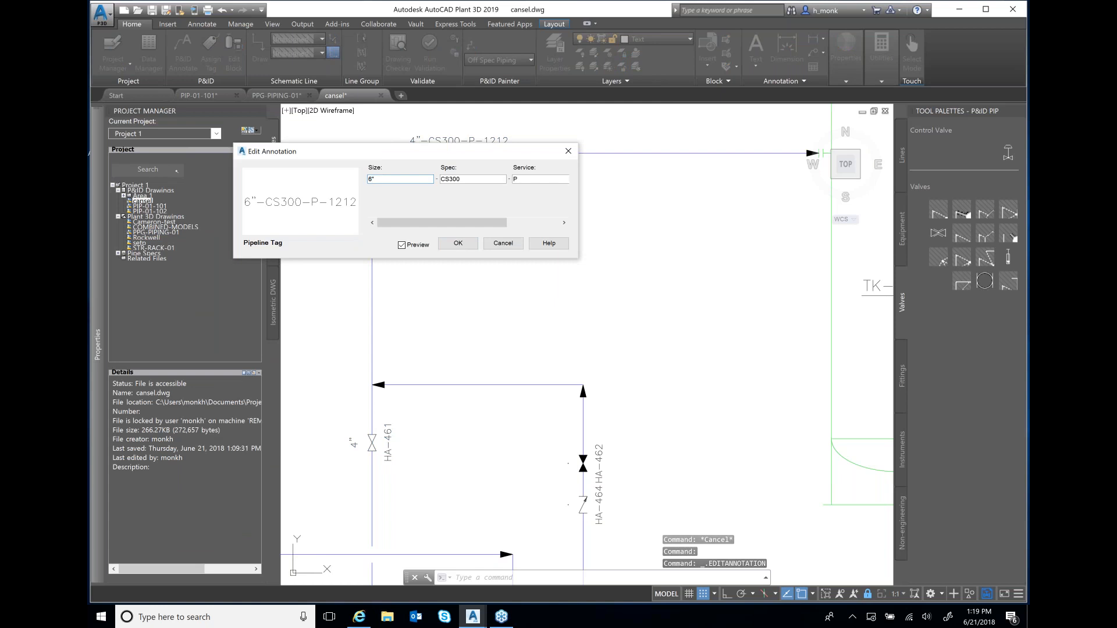
{"action": "left_click", "coordinate": [458, 244]}
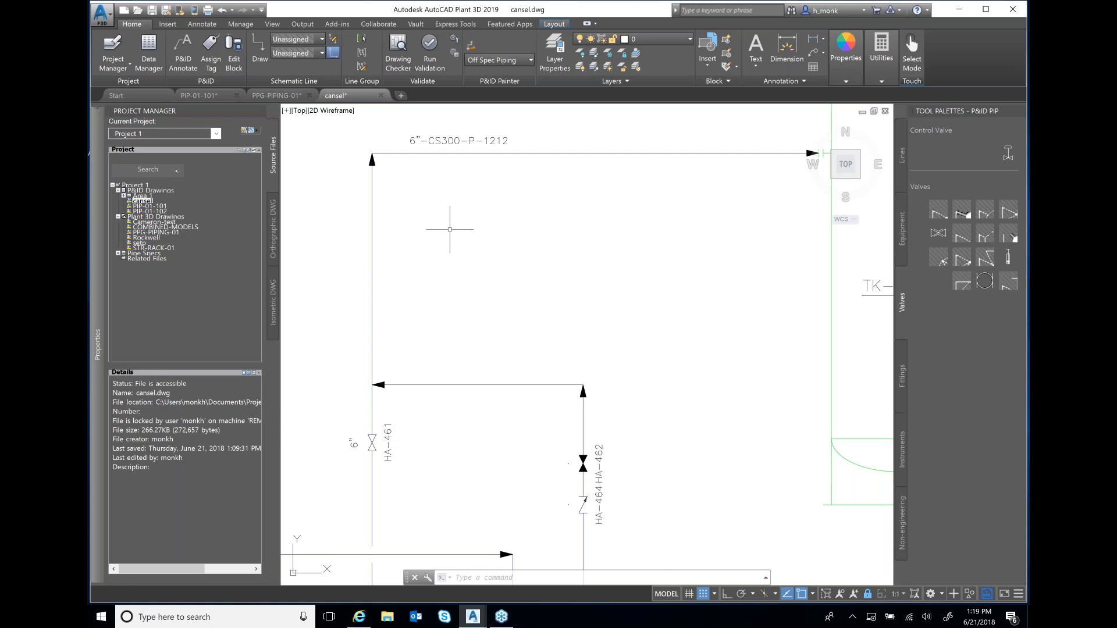
Step: Open the Data Manager for the current drawing and list only its Equipment items
{"action": "left_click", "coordinate": [149, 56]}
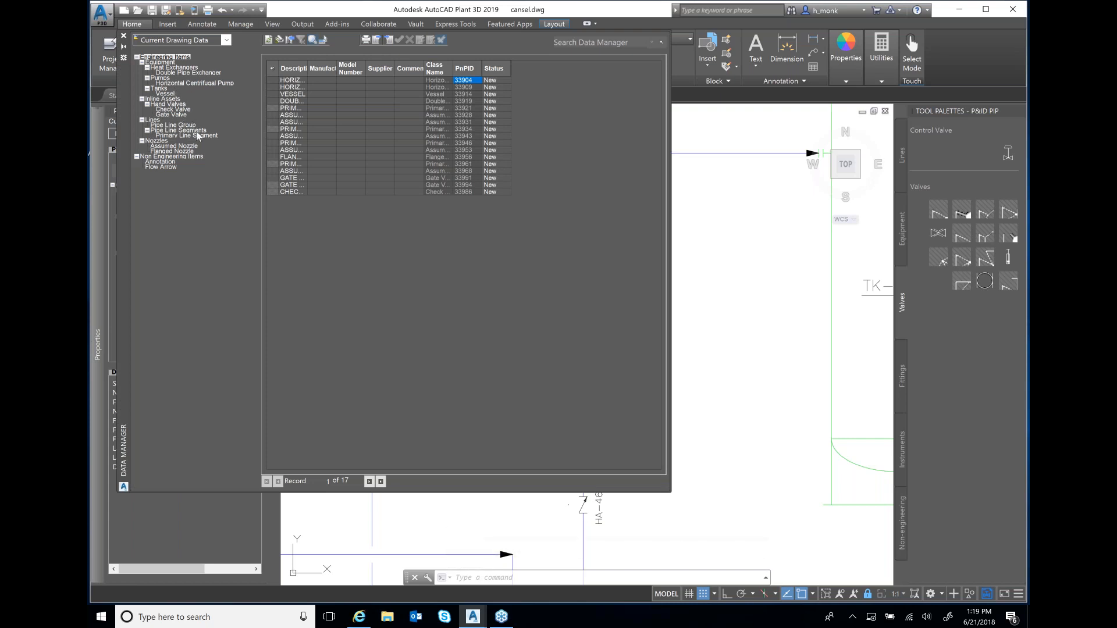
{"action": "left_click", "coordinate": [160, 62]}
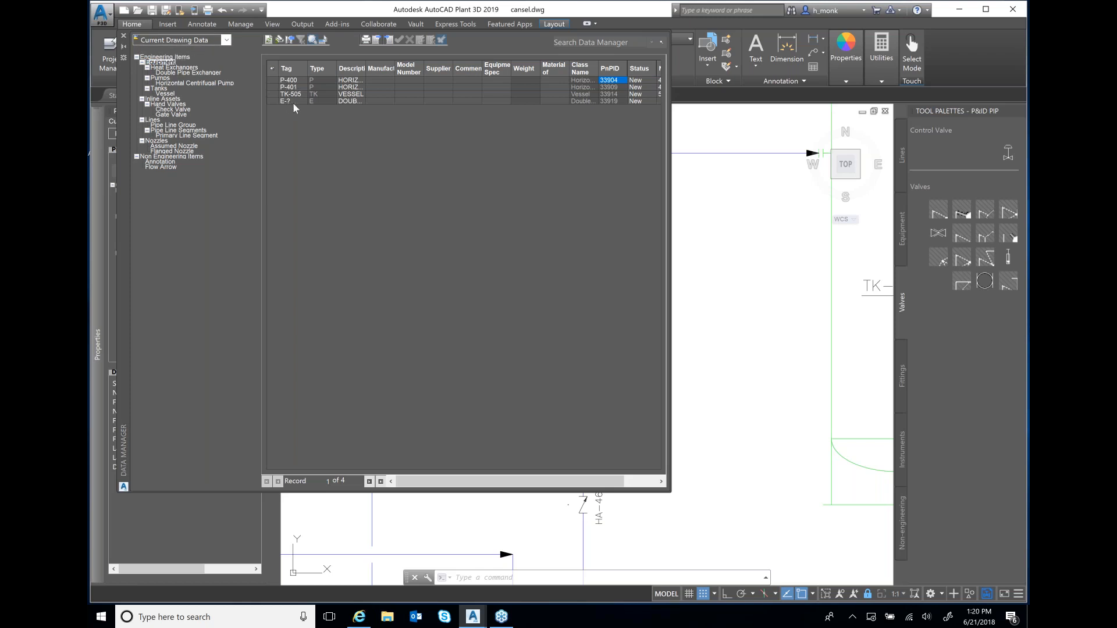
Step: Switch the Data Manager from the current drawing to P&ID Project Data and examine the project's Equipment items
{"action": "left_click", "coordinate": [226, 43]}
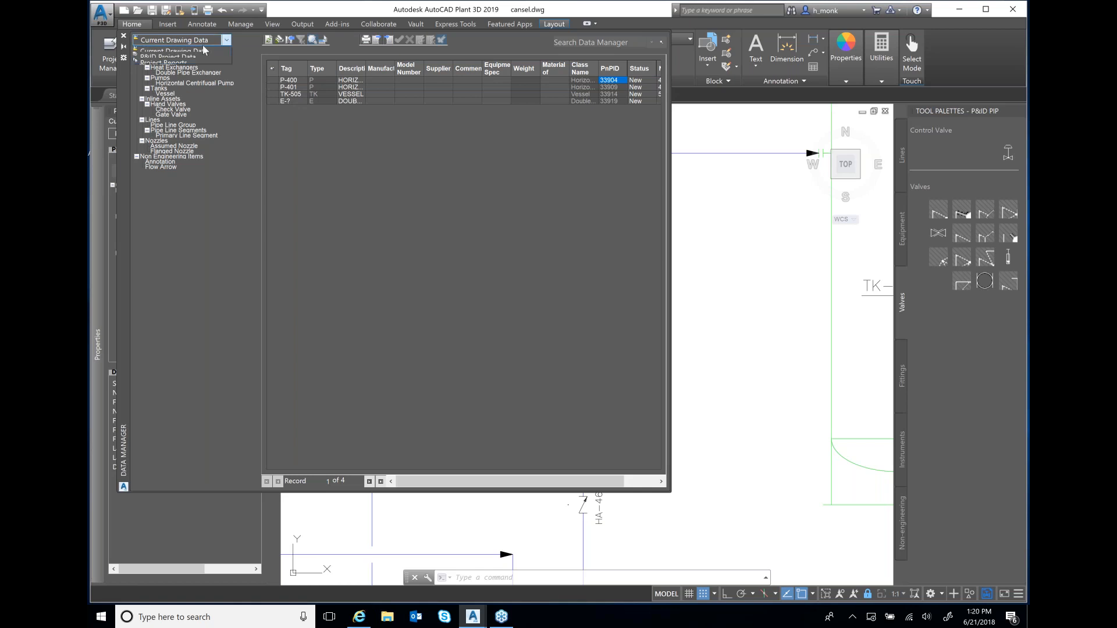
{"action": "left_click", "coordinate": [200, 60]}
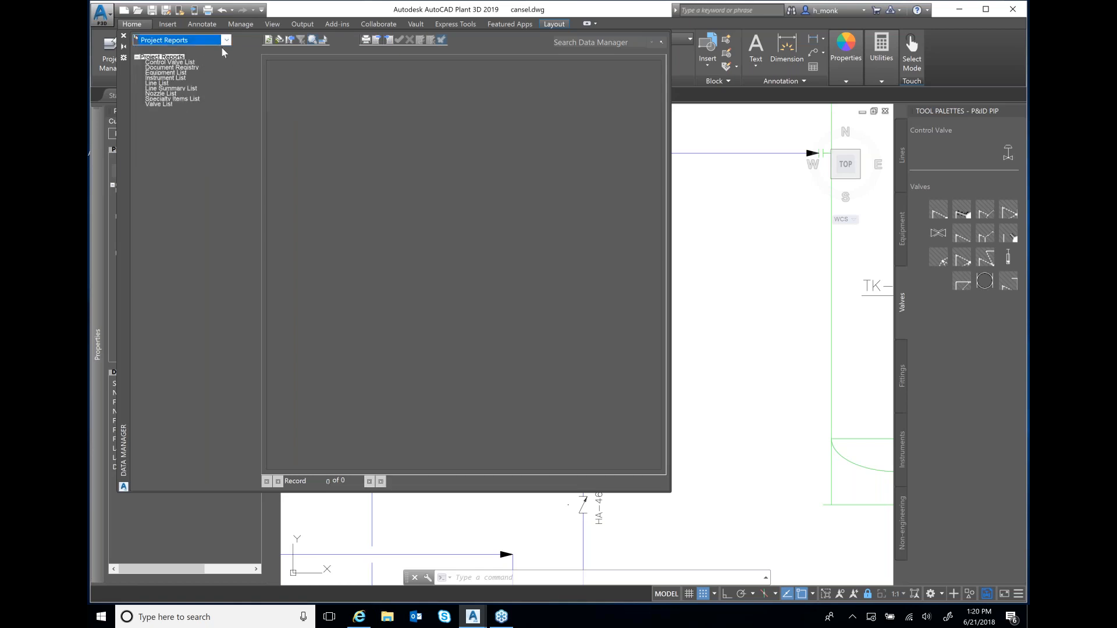
{"action": "left_click", "coordinate": [200, 52]}
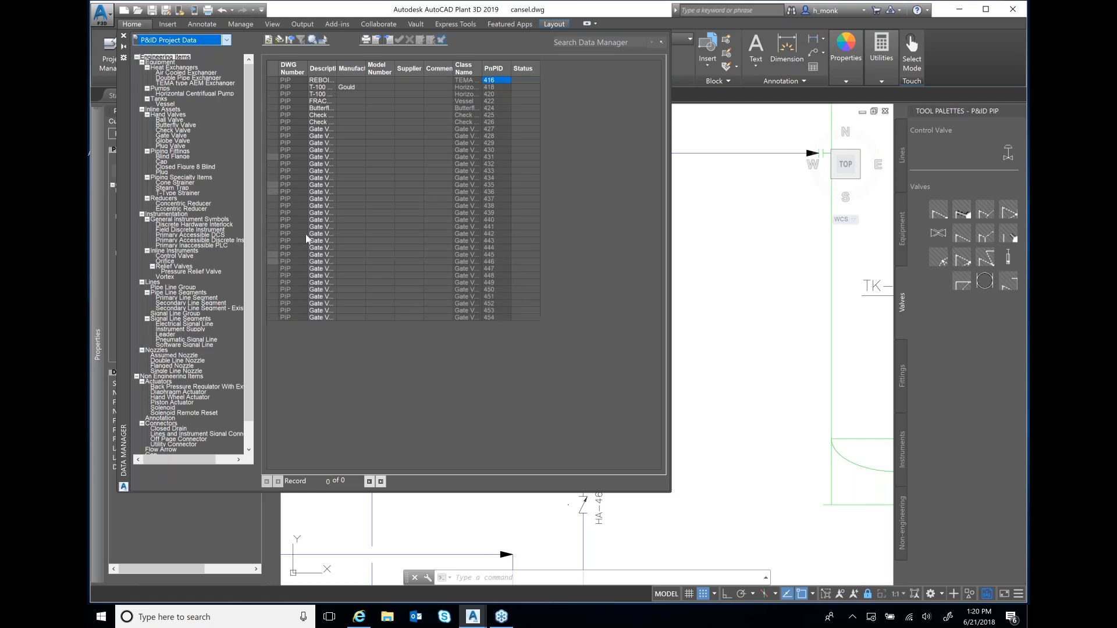
{"action": "left_click", "coordinate": [159, 63]}
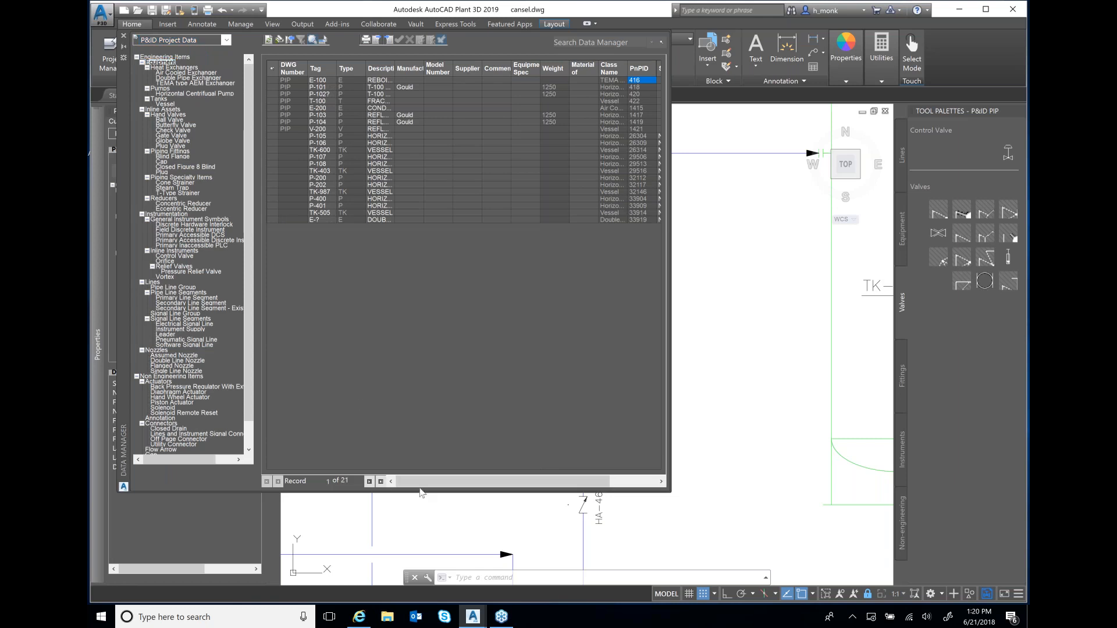
{"action": "left_click_drag", "start_coordinate": [566, 487], "coordinate": [605, 480]}
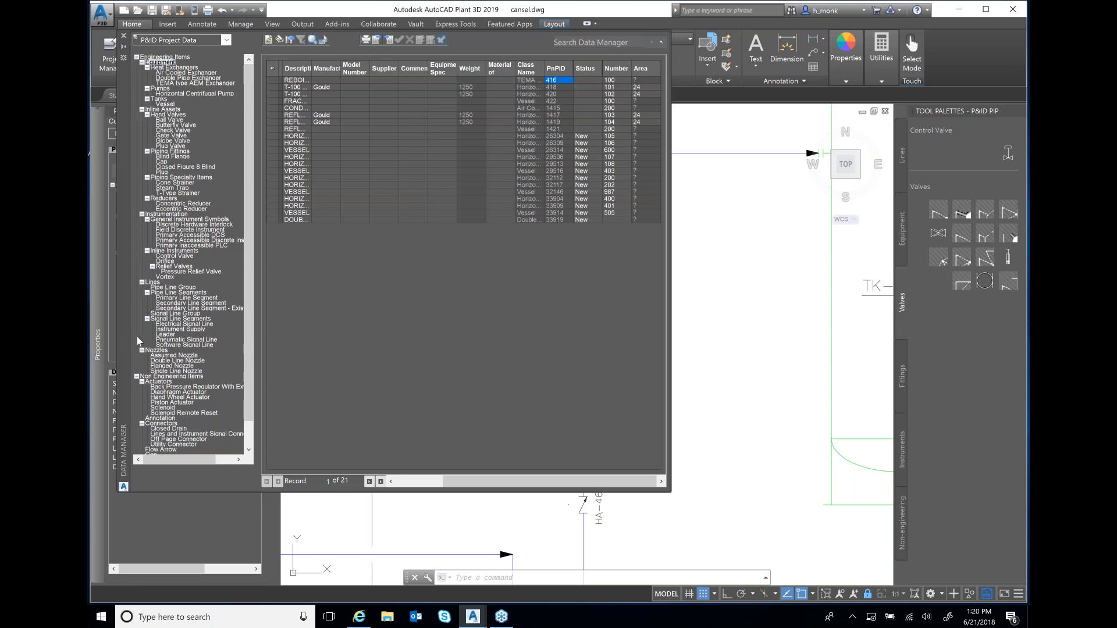
Step: Review the project's Lines and Pipe Line Segments data, and close the Data Manager
{"action": "left_click", "coordinate": [150, 284]}
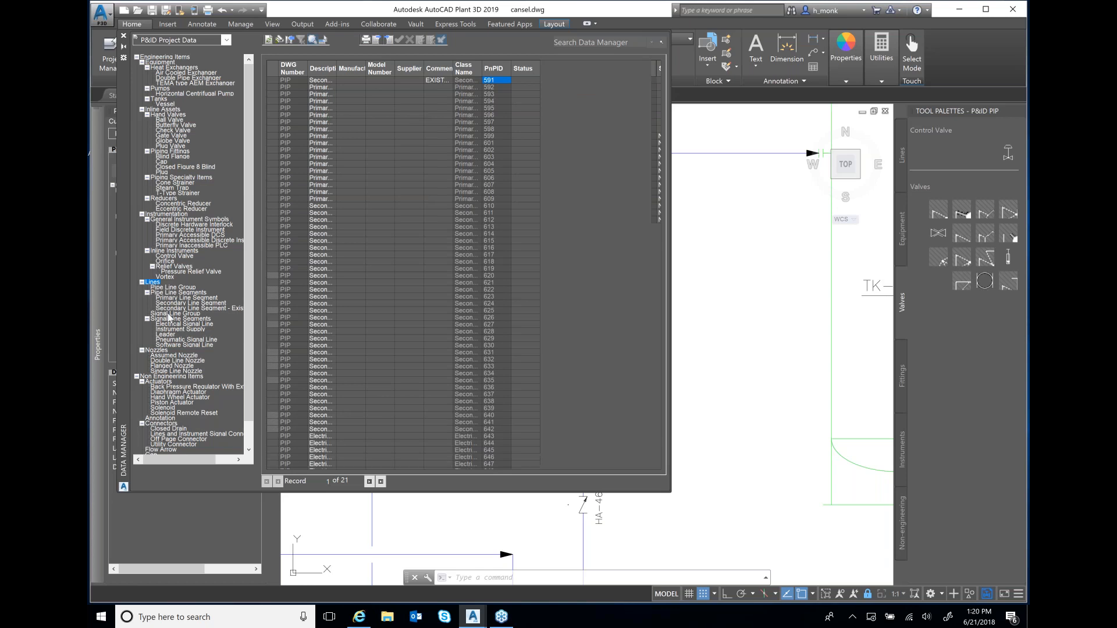
{"action": "left_click", "coordinate": [170, 293]}
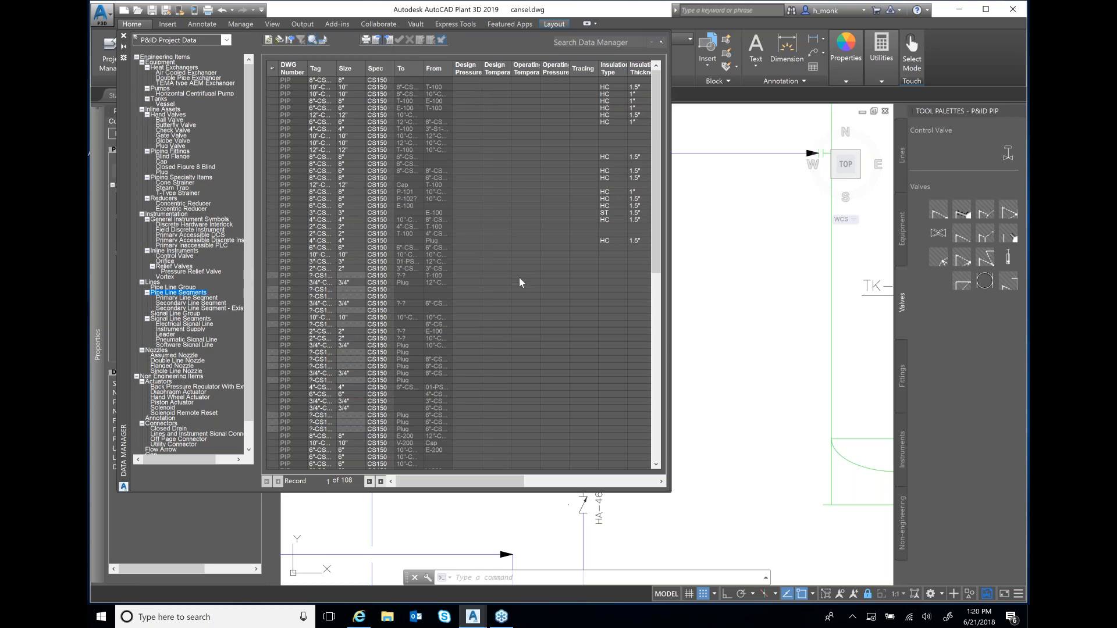
{"action": "left_click", "coordinate": [123, 36]}
{"action": "key", "text": "Escape"}
{"action": "key", "text": "Escape"}
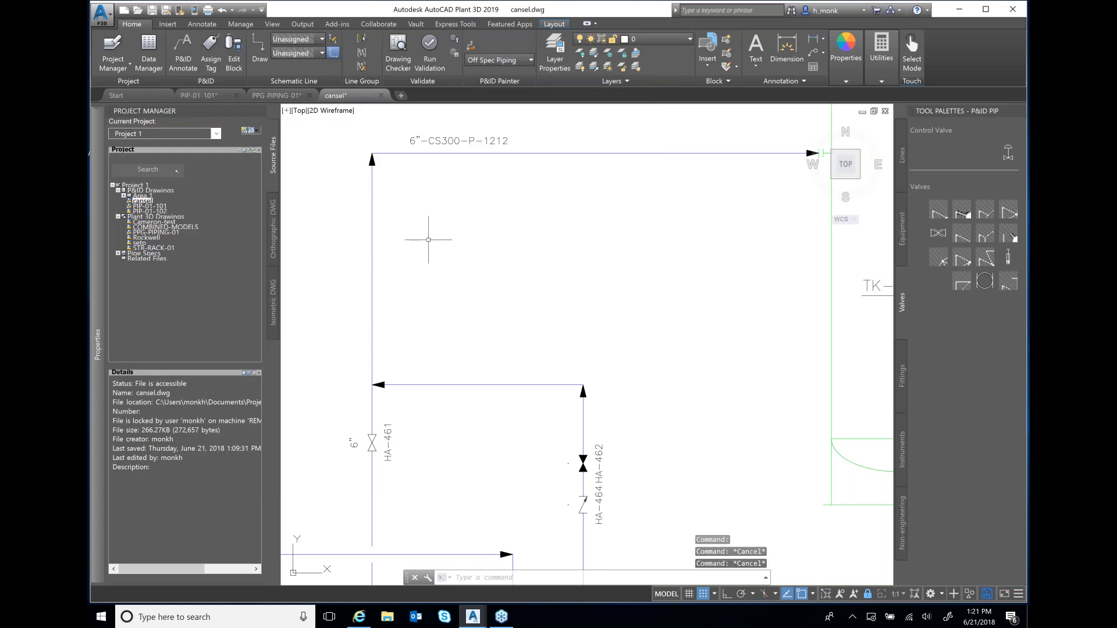
{"action": "scroll", "coordinate": [428, 247], "scroll_direction": "down", "scroll_amount": 1}
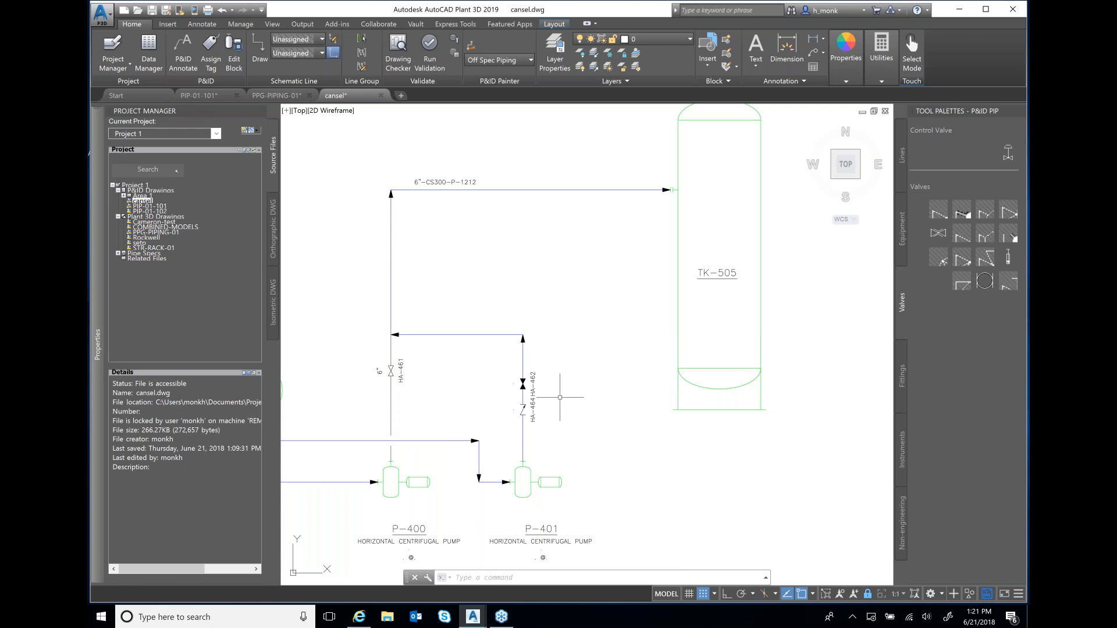
Step: Switch to the PPG-PIPING-01 drawing and identify the structural steel reference and the coordination model
{"action": "left_click", "coordinate": [278, 96]}
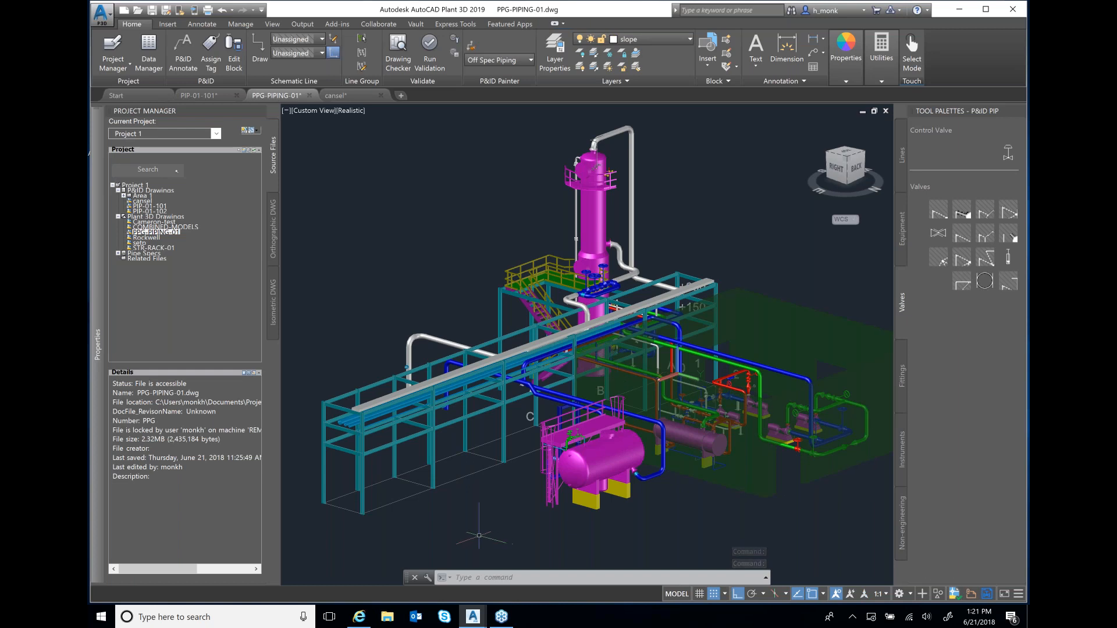
{"action": "left_click", "coordinate": [430, 442]}
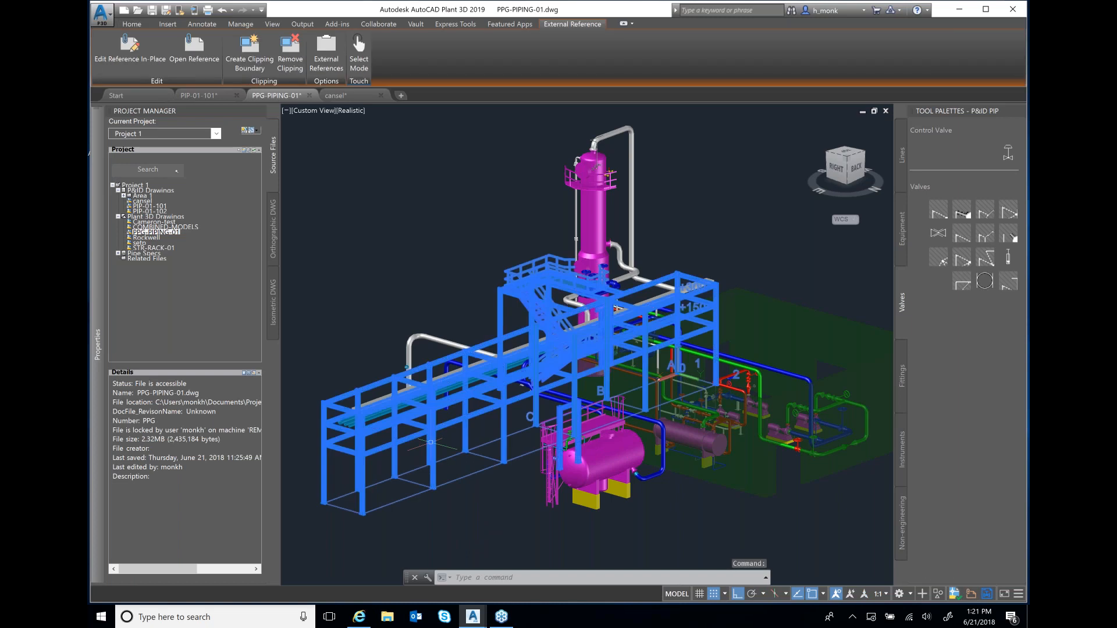
{"action": "key", "text": "Escape"}
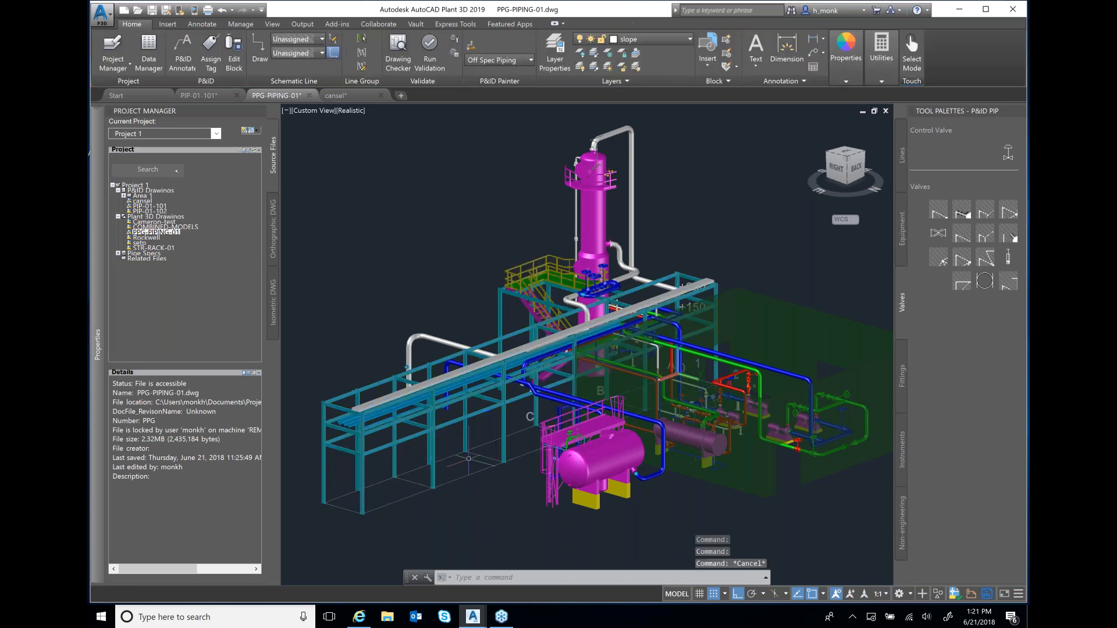
{"action": "left_click", "coordinate": [776, 489]}
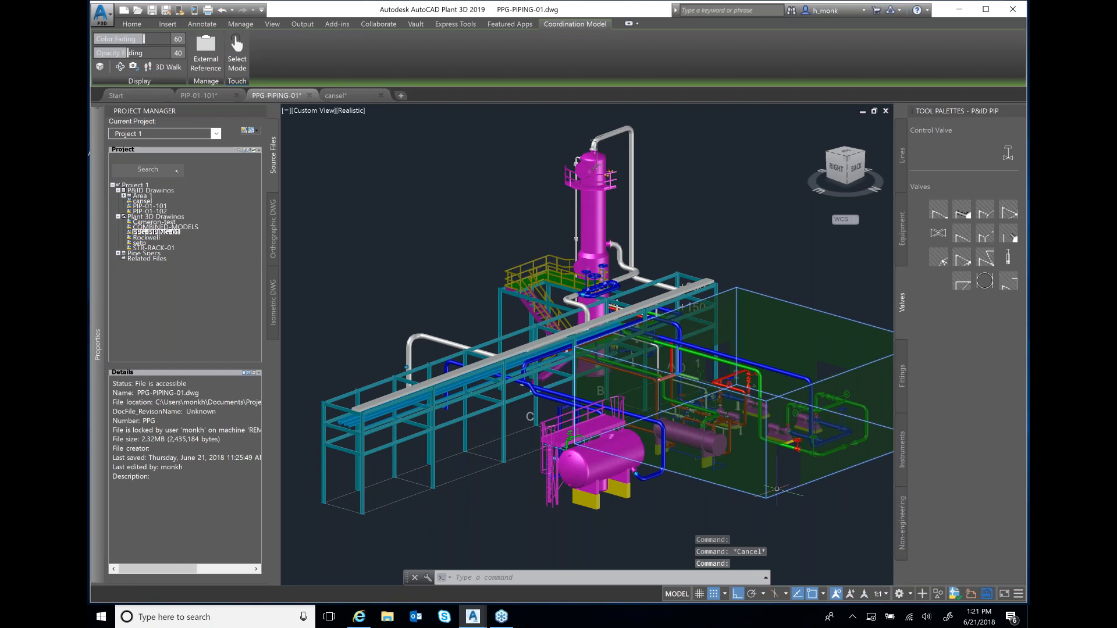
{"action": "key", "text": "Escape"}
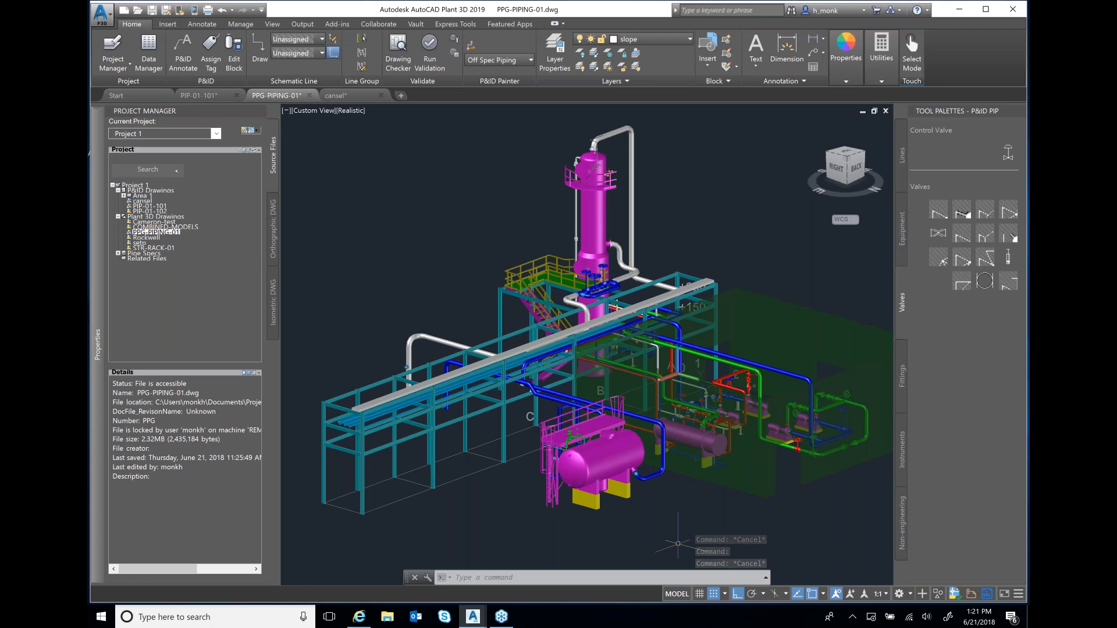
Step: Change the workspace to 3D Piping for the PPG-PIPING-01 model
{"action": "left_click", "coordinate": [901, 594]}
{"action": "left_click", "coordinate": [814, 408]}
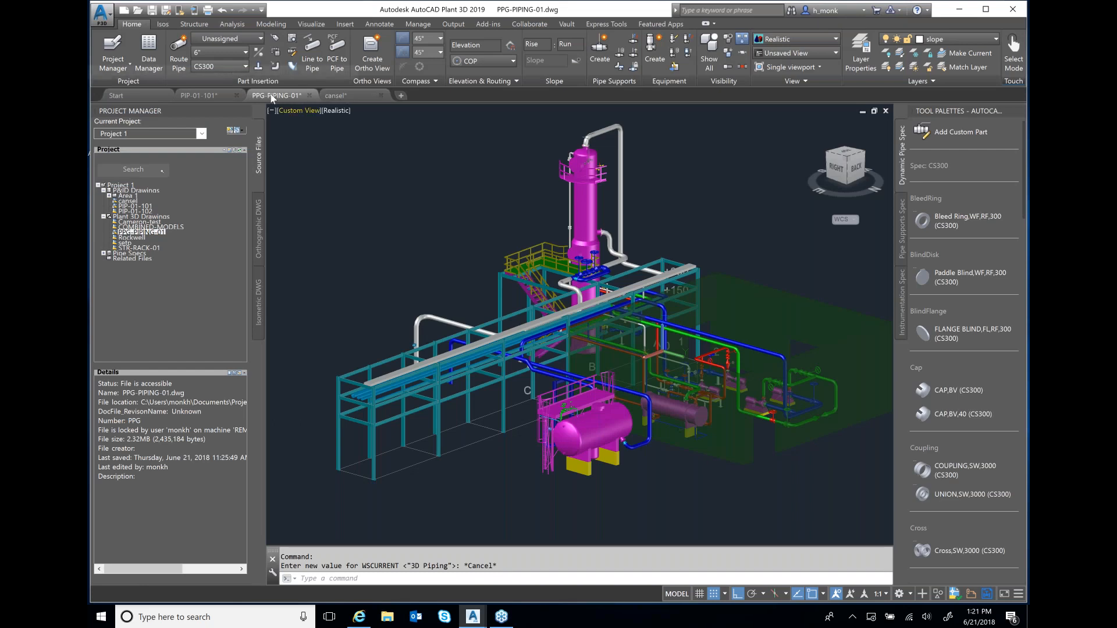
{"action": "mouse_move", "coordinate": [284, 97]}
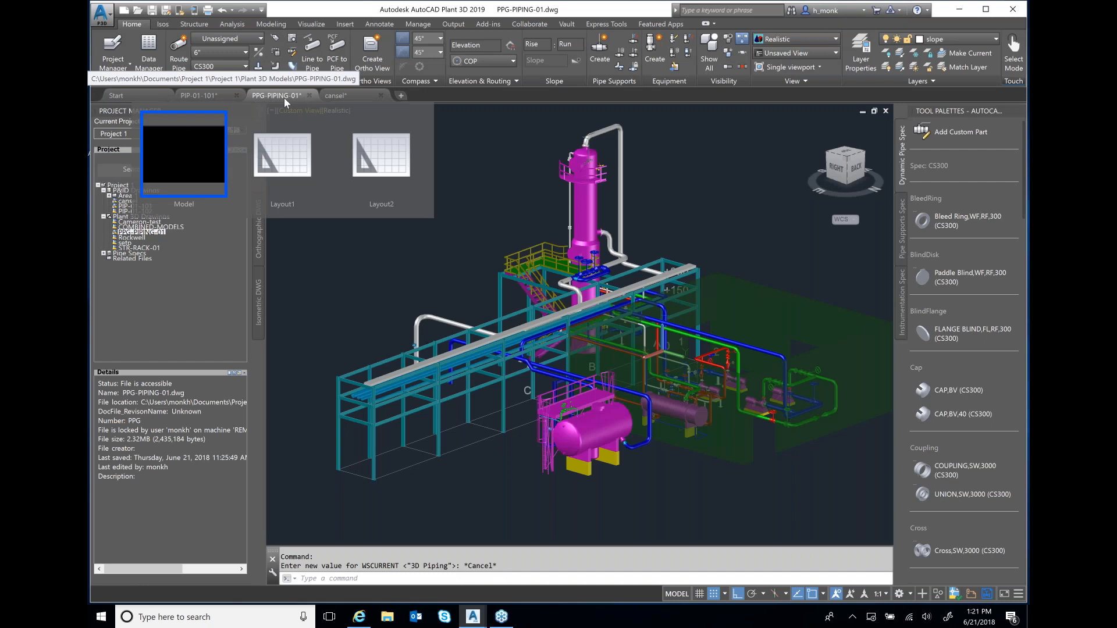
Step: Start creating Vertical Vessel equipment and set the height of its cylinder shape to 20'
{"action": "left_click", "coordinate": [652, 59]}
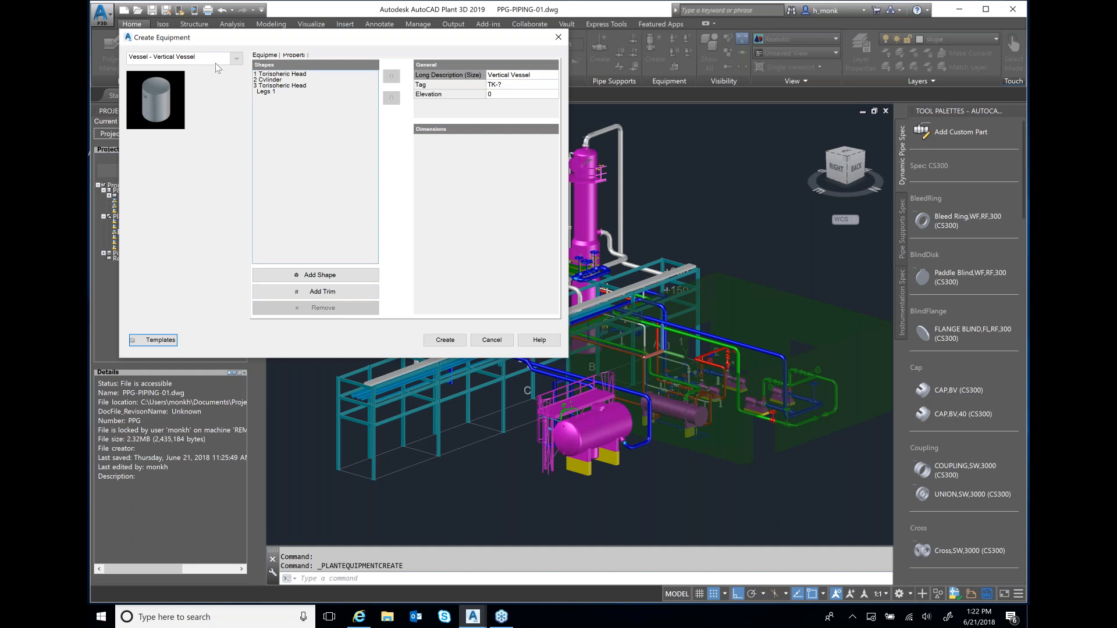
{"action": "left_click", "coordinate": [495, 95]}
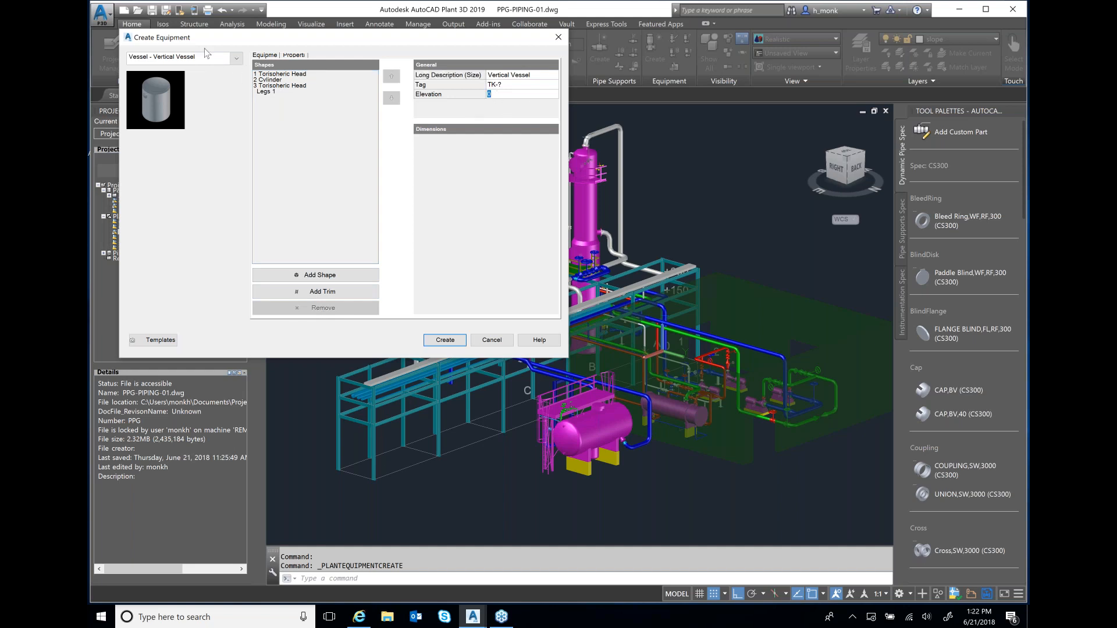
{"action": "left_click", "coordinate": [299, 74]}
{"action": "left_click", "coordinate": [276, 80]}
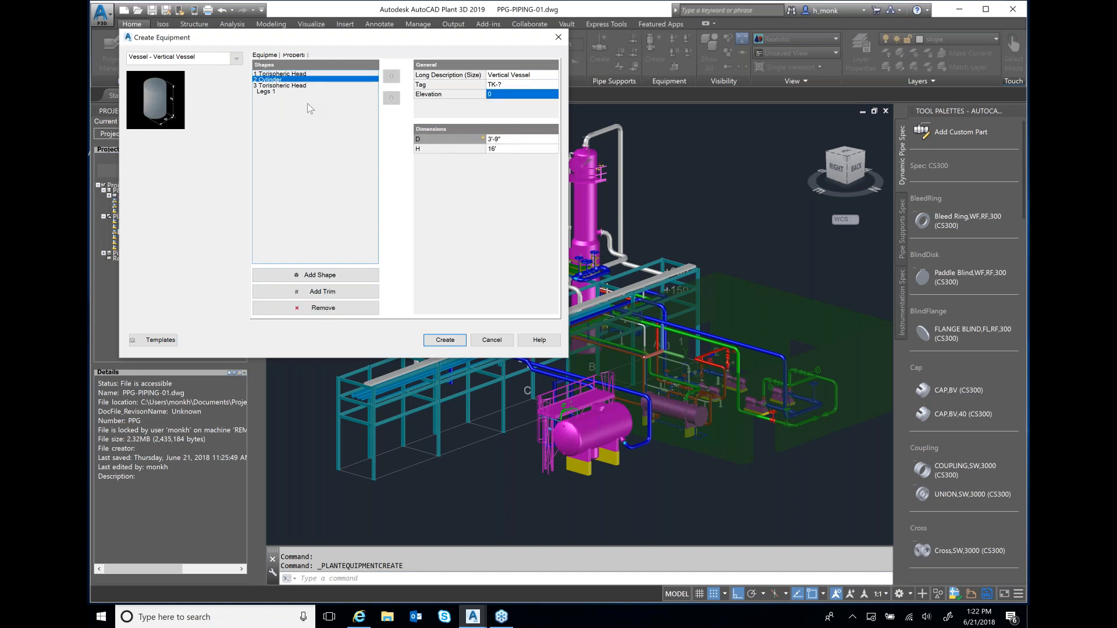
{"action": "left_click", "coordinate": [499, 148]}
{"action": "type", "text": "20"}
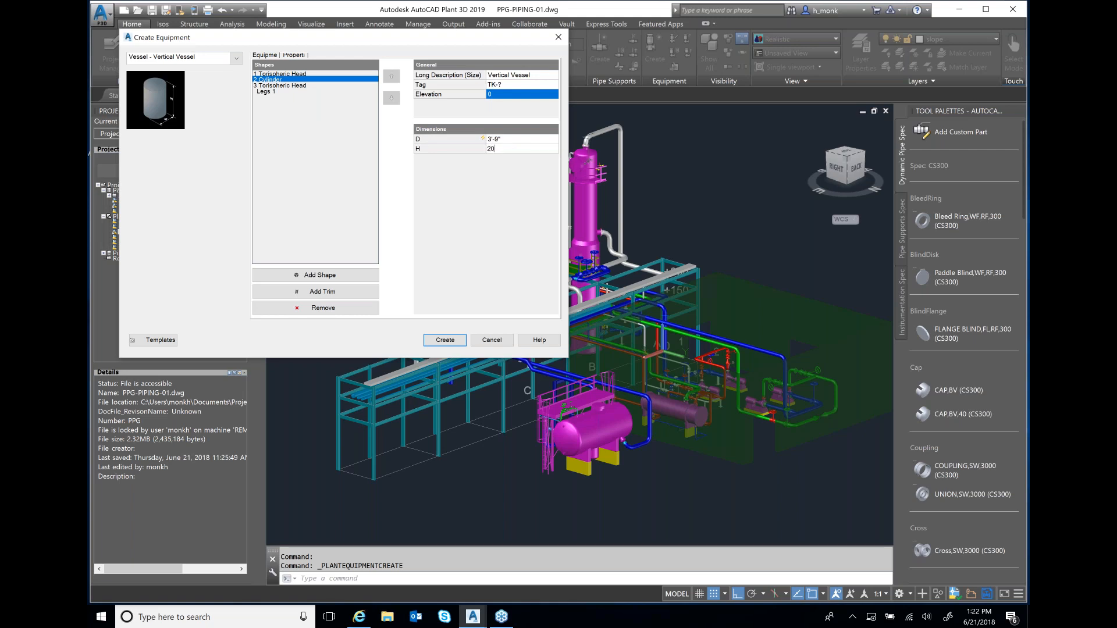
Step: Create the vertical vessel and place it beside the horizontal vessel's ladder platform with the default rotation
{"action": "left_click", "coordinate": [446, 340]}
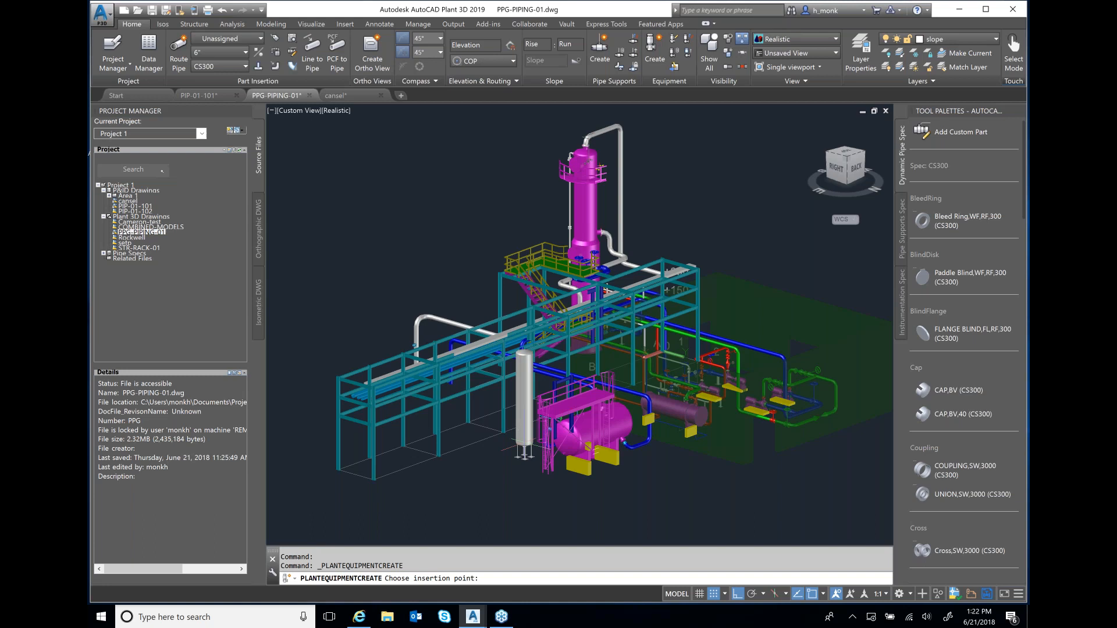
{"action": "left_click", "coordinate": [527, 448]}
{"action": "key", "text": "Return"}
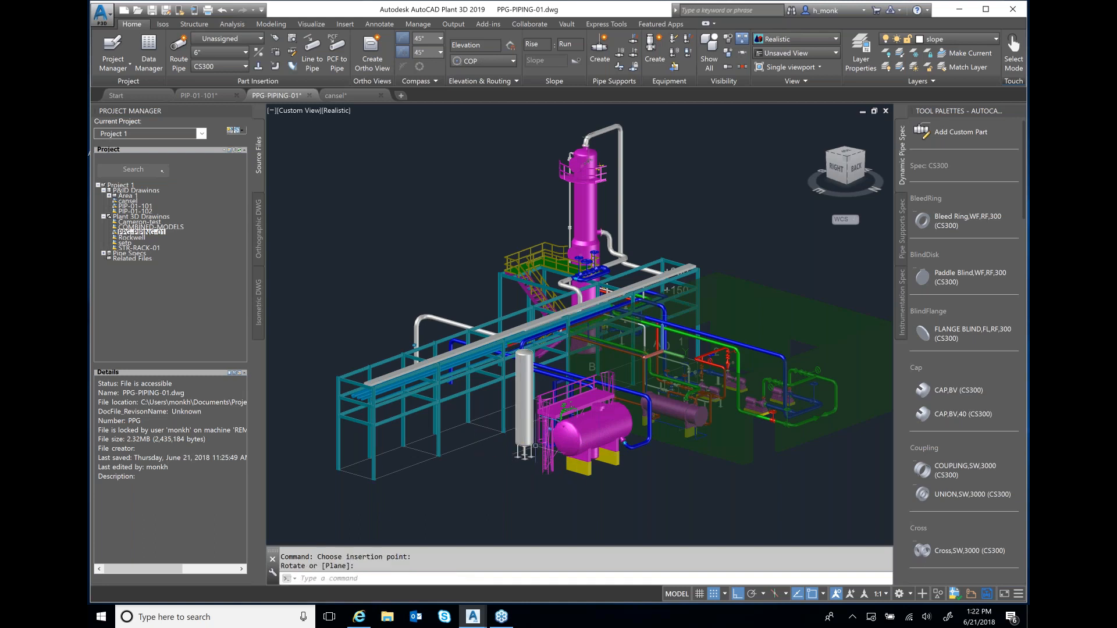
Step: Open nozzle N-2 on the new vertical vessel for editing and pick the flanged 4" ND, RF, 300, ASME B16.5 type
{"action": "scroll", "coordinate": [518, 429], "scroll_direction": "up", "scroll_amount": 5}
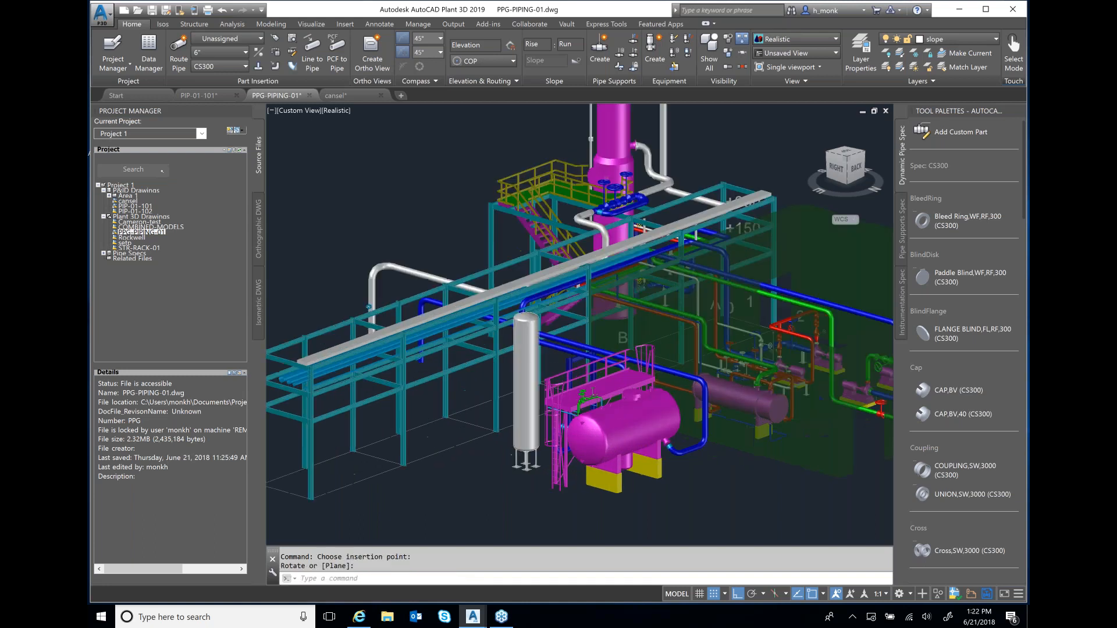
{"action": "scroll", "coordinate": [522, 452], "scroll_direction": "down", "scroll_amount": 3}
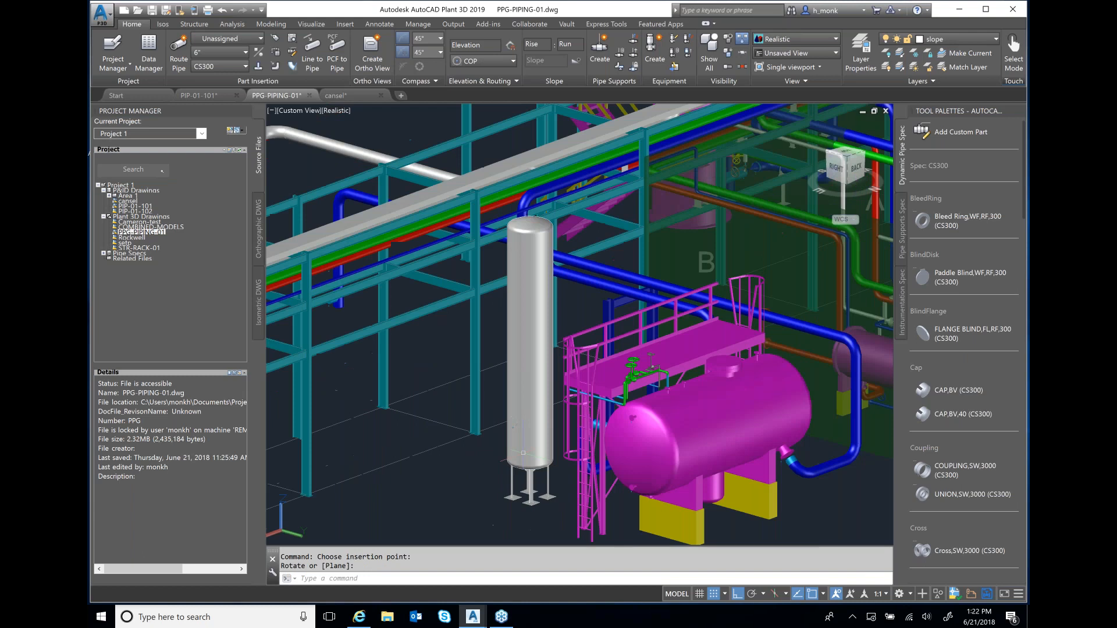
{"action": "scroll", "coordinate": [523, 452], "scroll_direction": "up", "scroll_amount": 3}
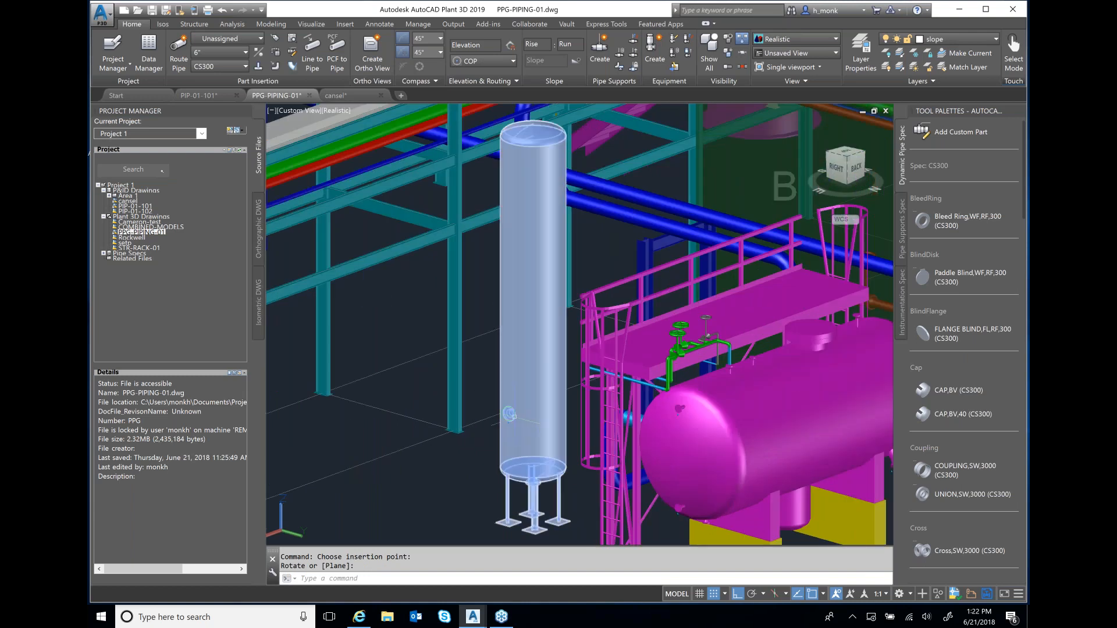
{"action": "left_click", "coordinate": [509, 414]}
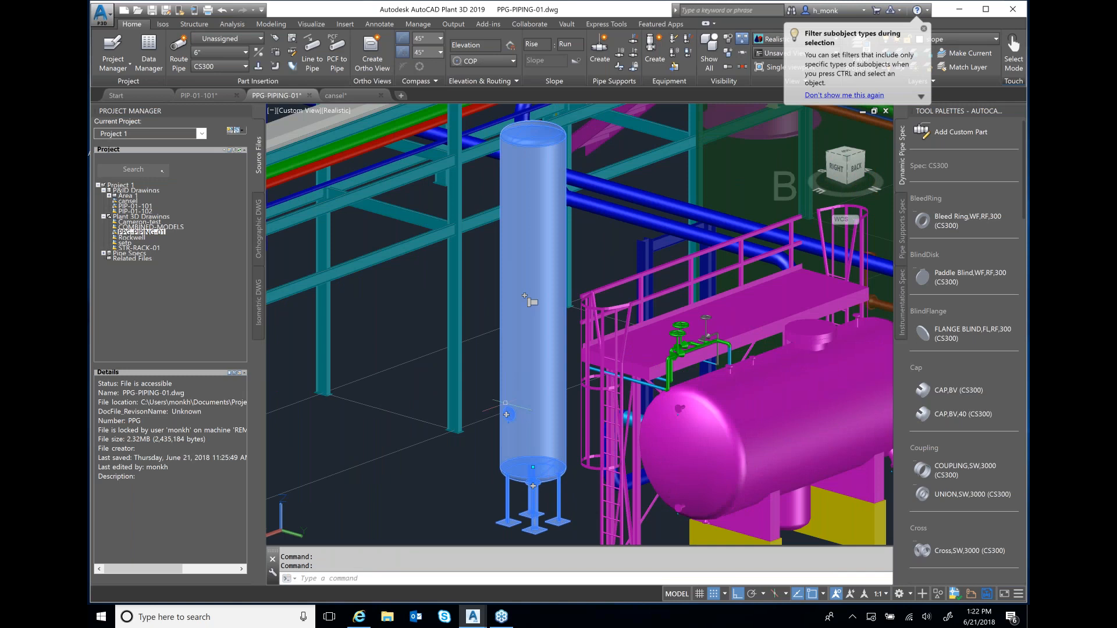
{"action": "key", "text": "Escape"}
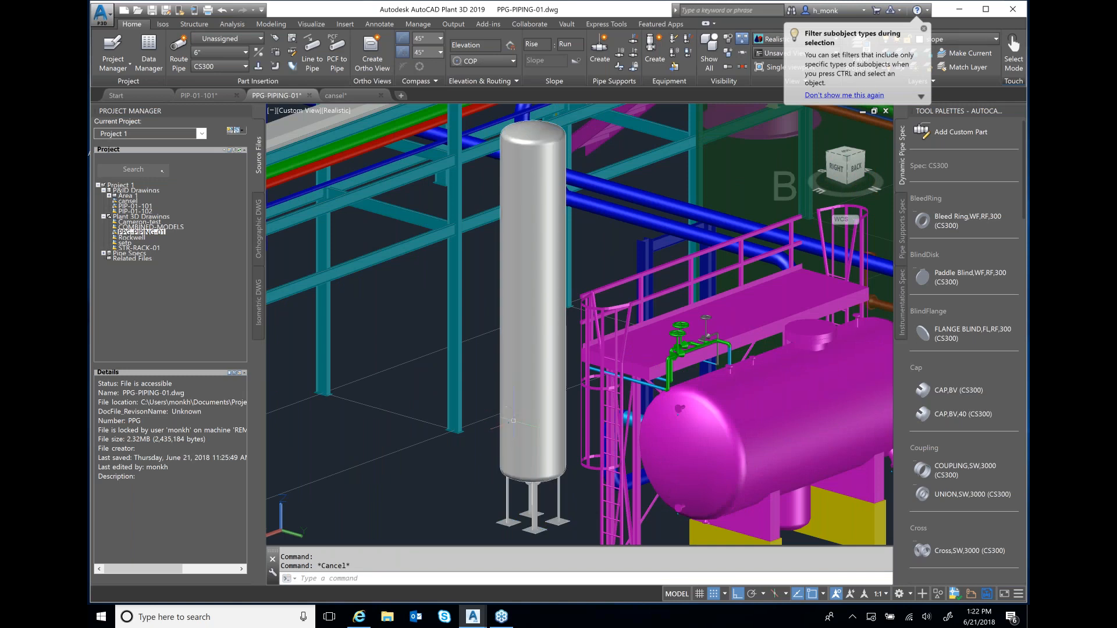
{"action": "scroll", "coordinate": [506, 413], "scroll_direction": "up", "scroll_amount": 3}
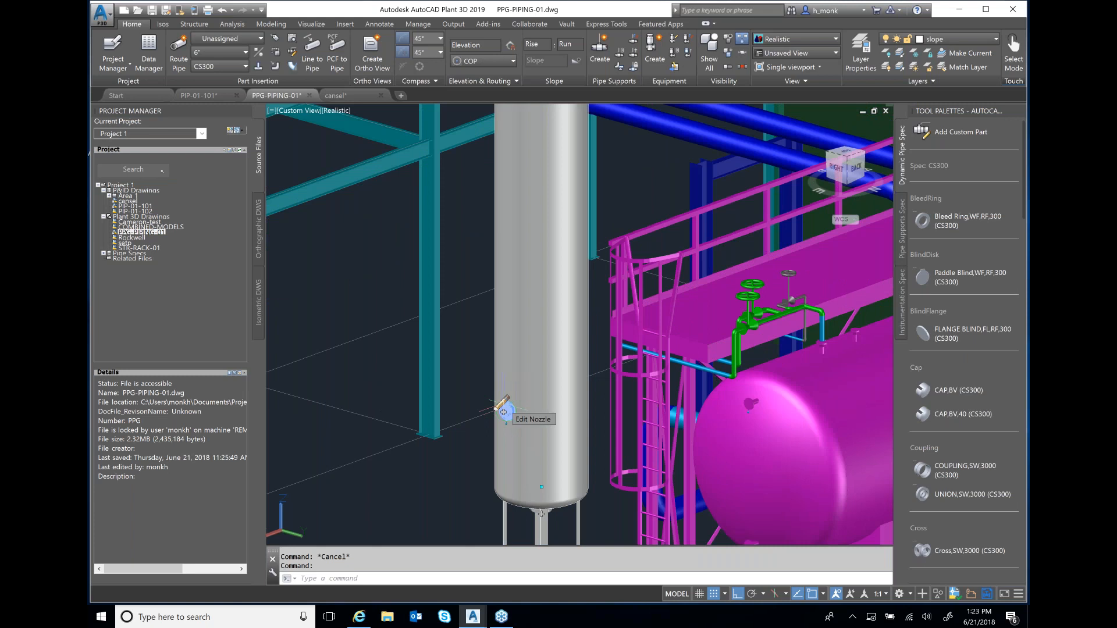
{"action": "left_click", "coordinate": [502, 403]}
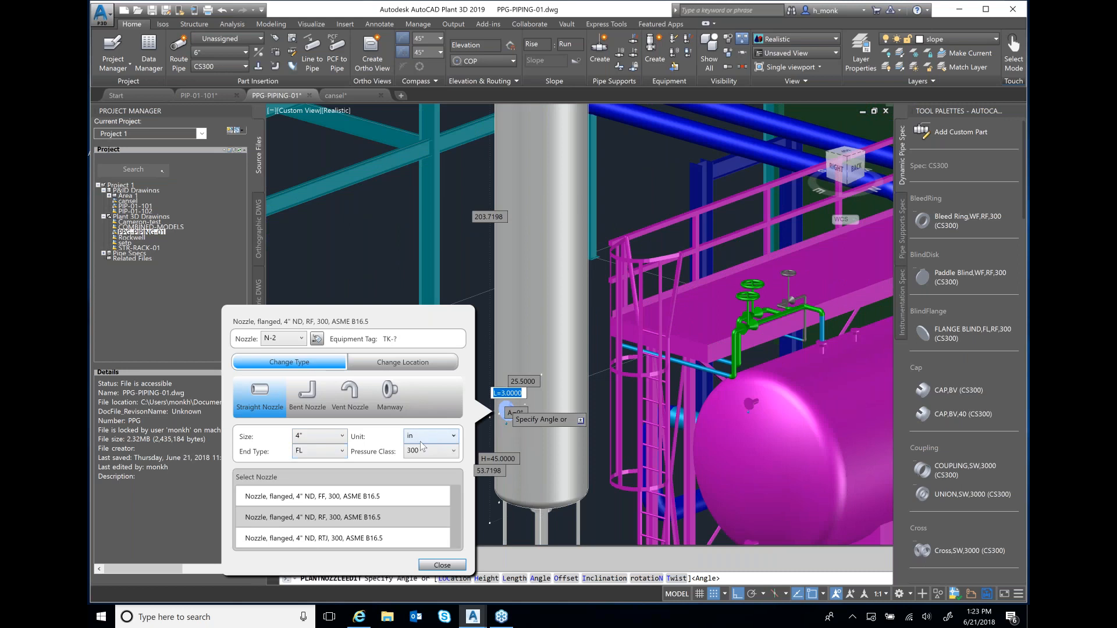
{"action": "left_click", "coordinate": [358, 524]}
Step: Set the location of nozzle N-2 to height 16' and length 4" on the vertical vessel
{"action": "left_click", "coordinate": [399, 367]}
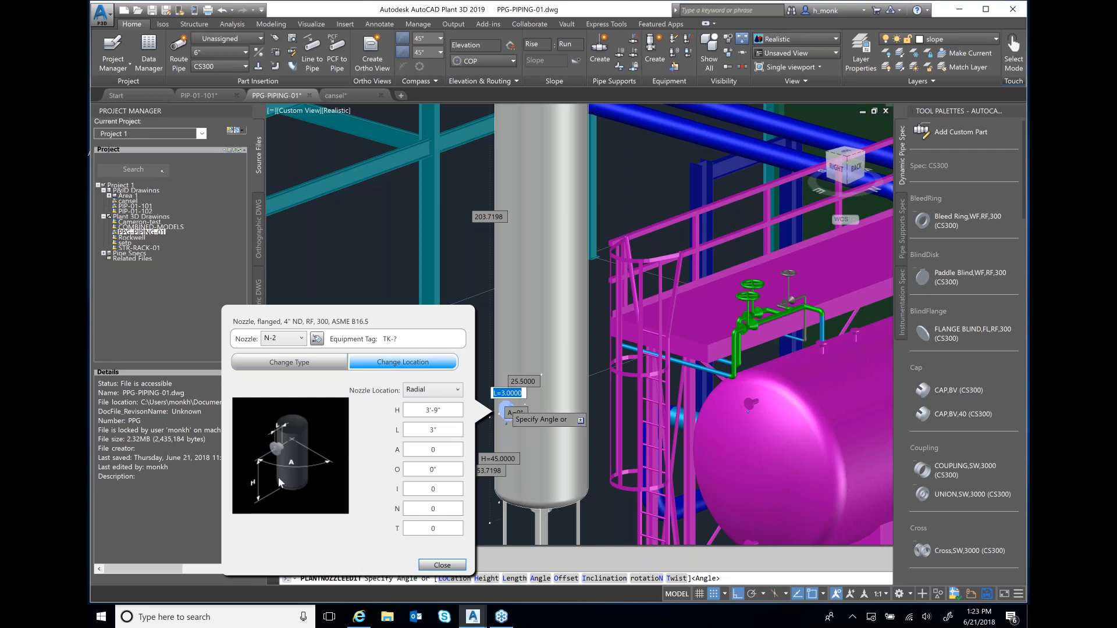
{"action": "left_click", "coordinate": [418, 414]}
{"action": "type", "text": "16"}
{"action": "double_click", "coordinate": [435, 430]}
{"action": "type", "text": "4"}
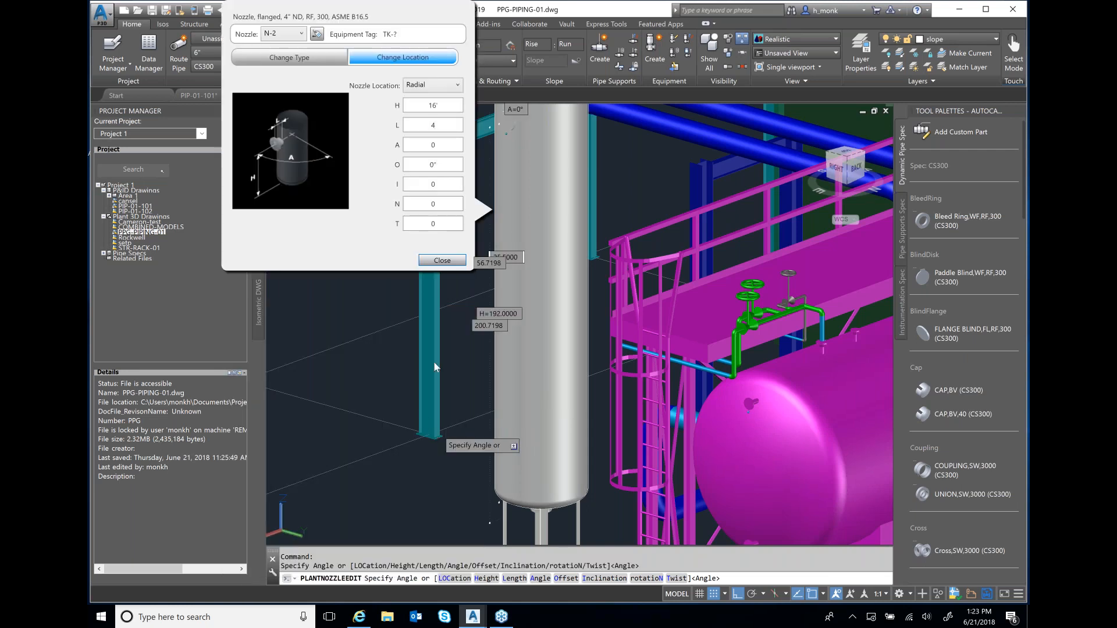
{"action": "double_click", "coordinate": [433, 223]}
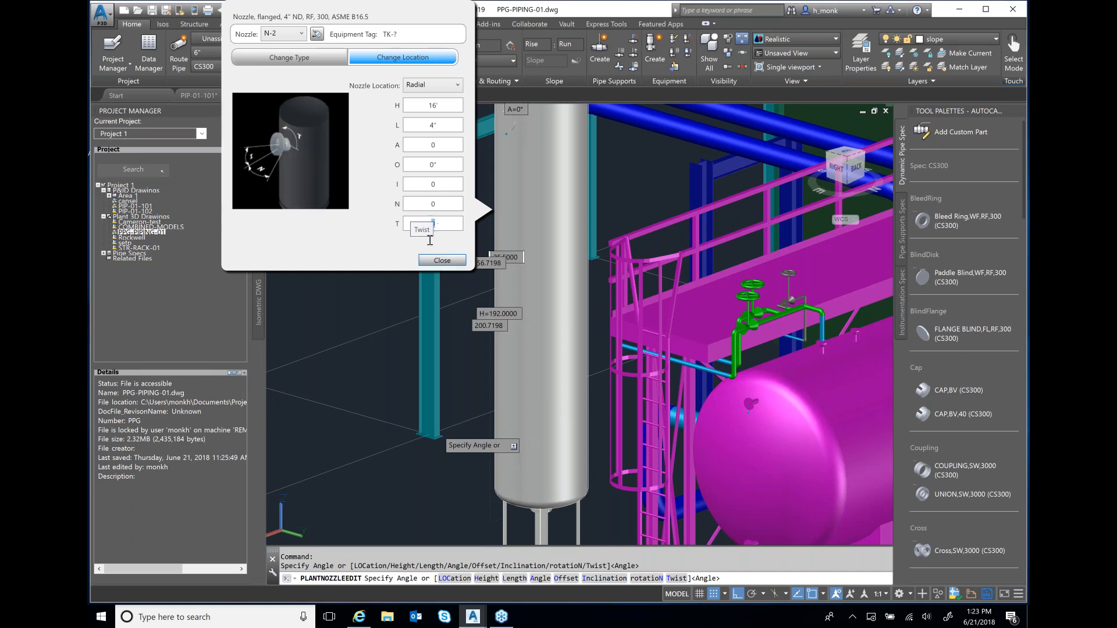
{"action": "left_click", "coordinate": [442, 260]}
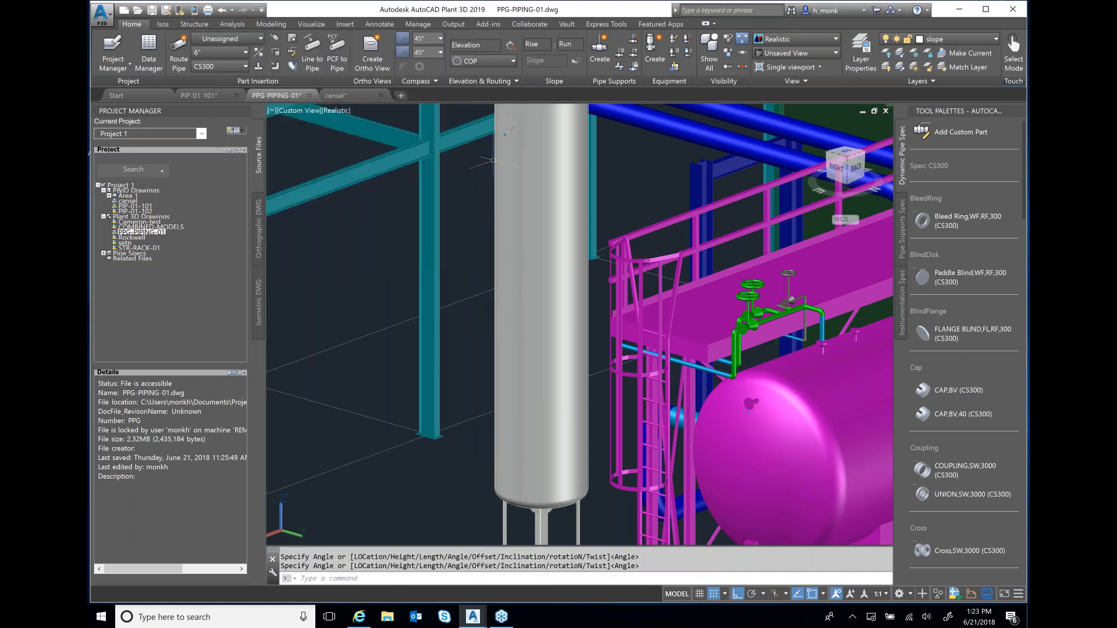
{"action": "scroll", "coordinate": [533, 172], "scroll_direction": "down", "scroll_amount": 3}
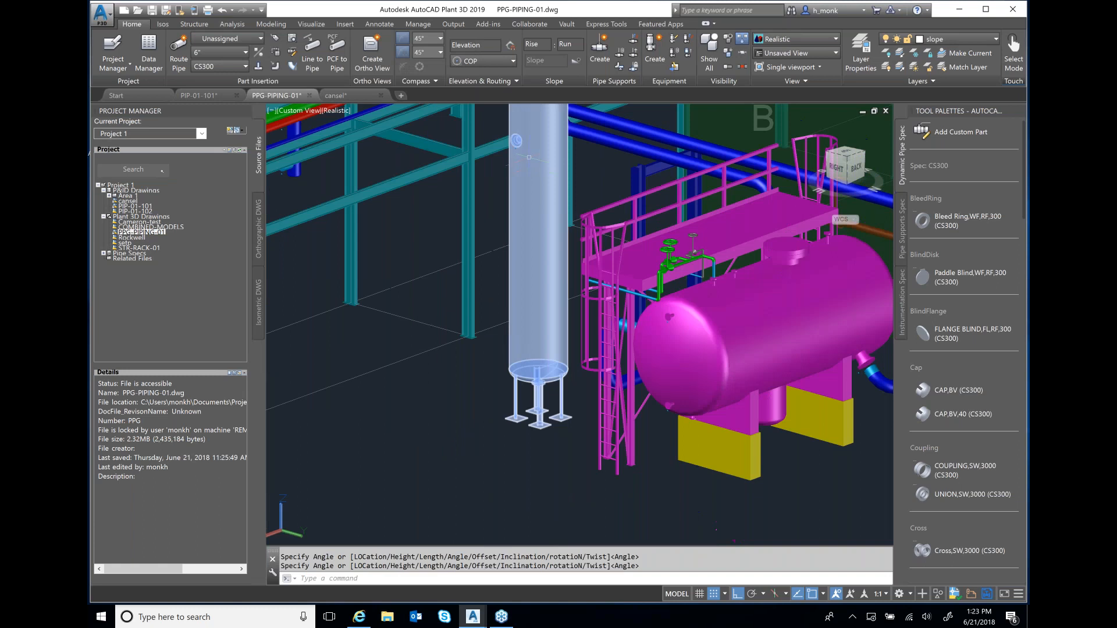
{"action": "scroll", "coordinate": [527, 186], "scroll_direction": "down", "scroll_amount": 2}
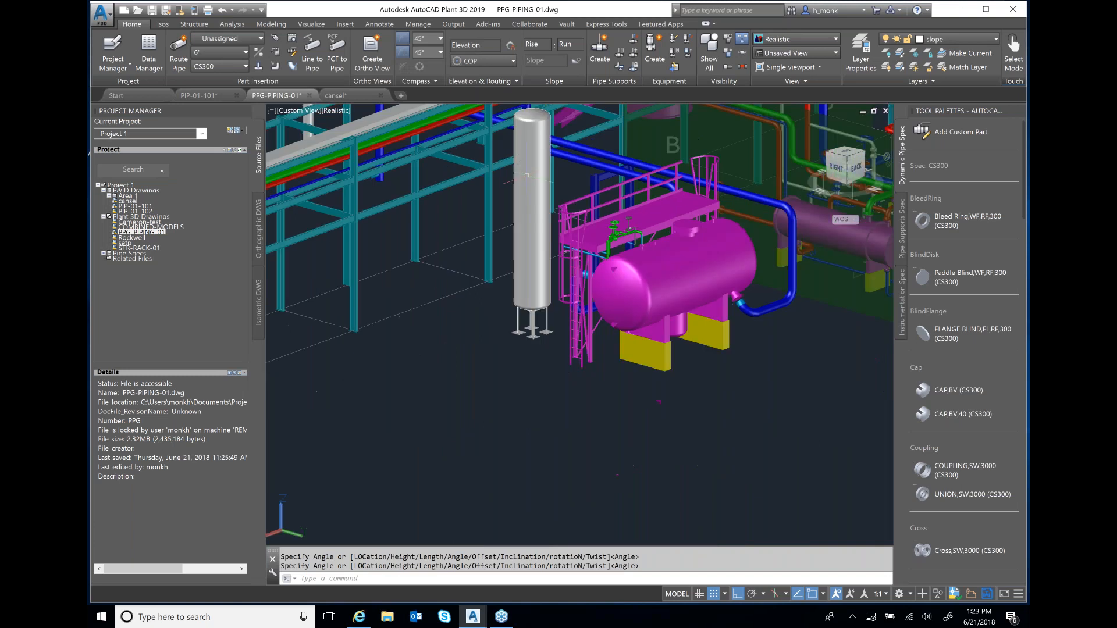
{"action": "scroll", "coordinate": [528, 160], "scroll_direction": "up", "scroll_amount": 3}
{"action": "left_click", "coordinate": [544, 283]}
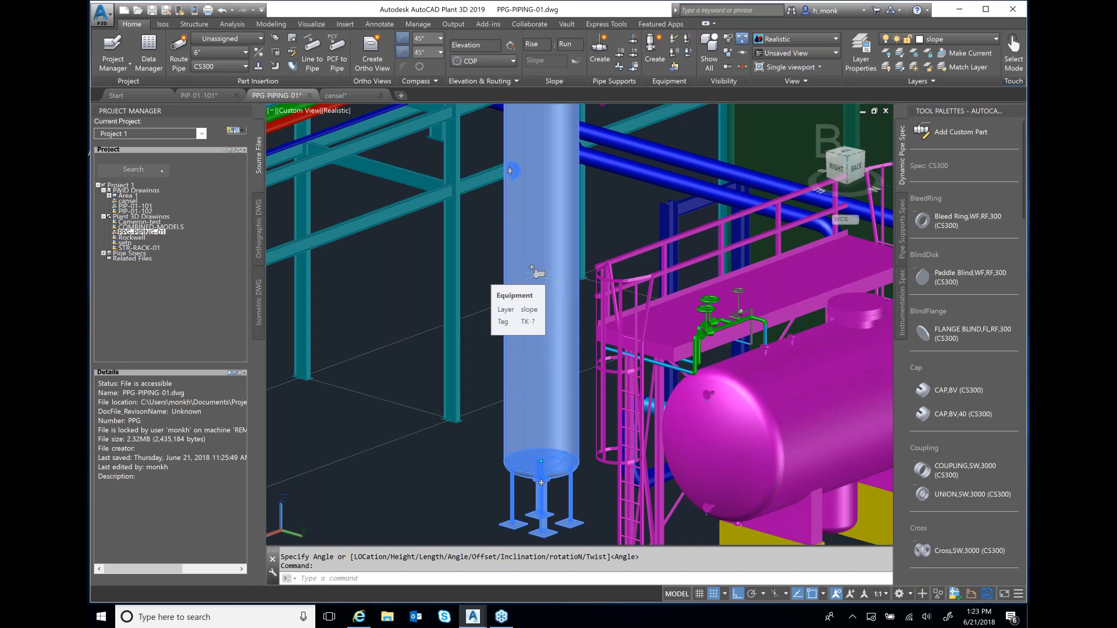
{"action": "key", "text": "Escape"}
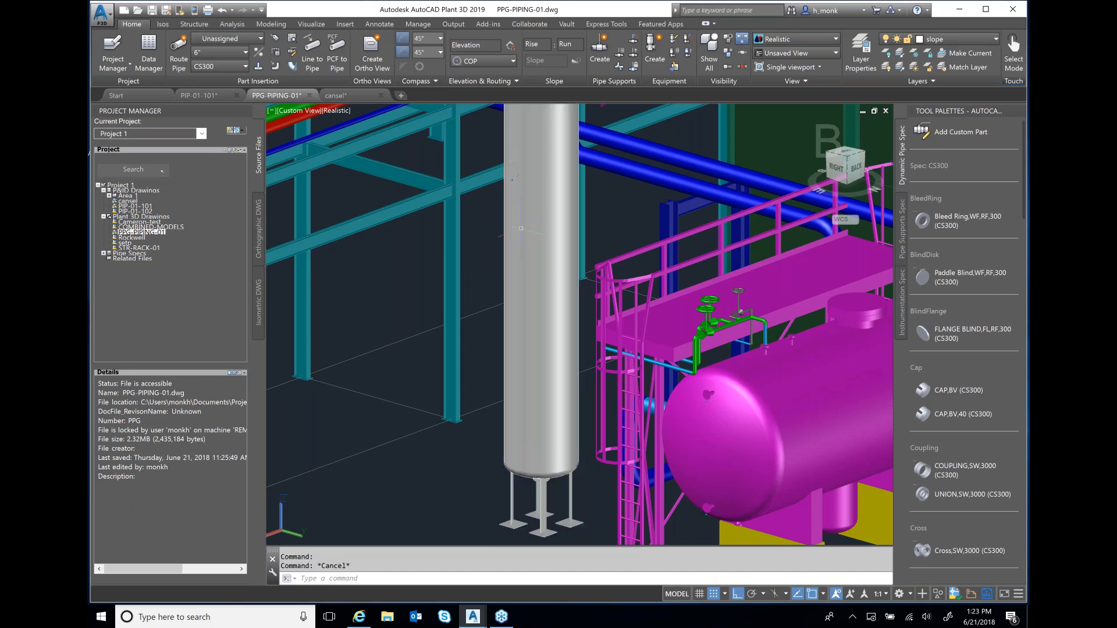
{"action": "scroll", "coordinate": [511, 172], "scroll_direction": "down", "scroll_amount": 3}
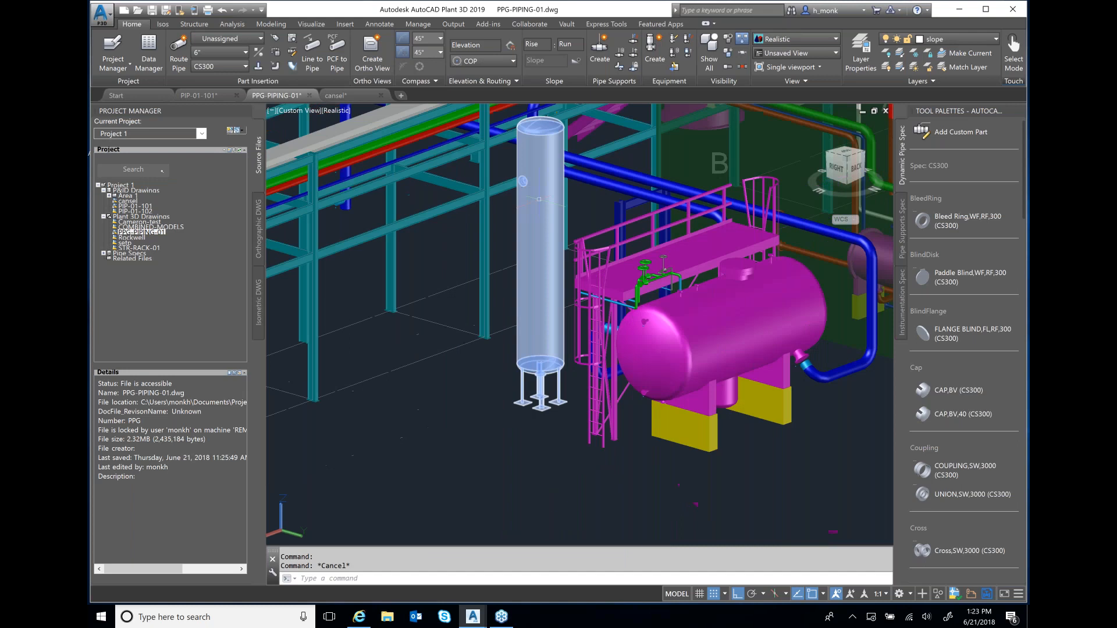
Step: Start creating new equipment and choose the Centrifugal Pump type
{"action": "scroll", "coordinate": [539, 199], "scroll_direction": "down", "scroll_amount": 4}
{"action": "scroll", "coordinate": [315, 281], "scroll_direction": "up", "scroll_amount": 3}
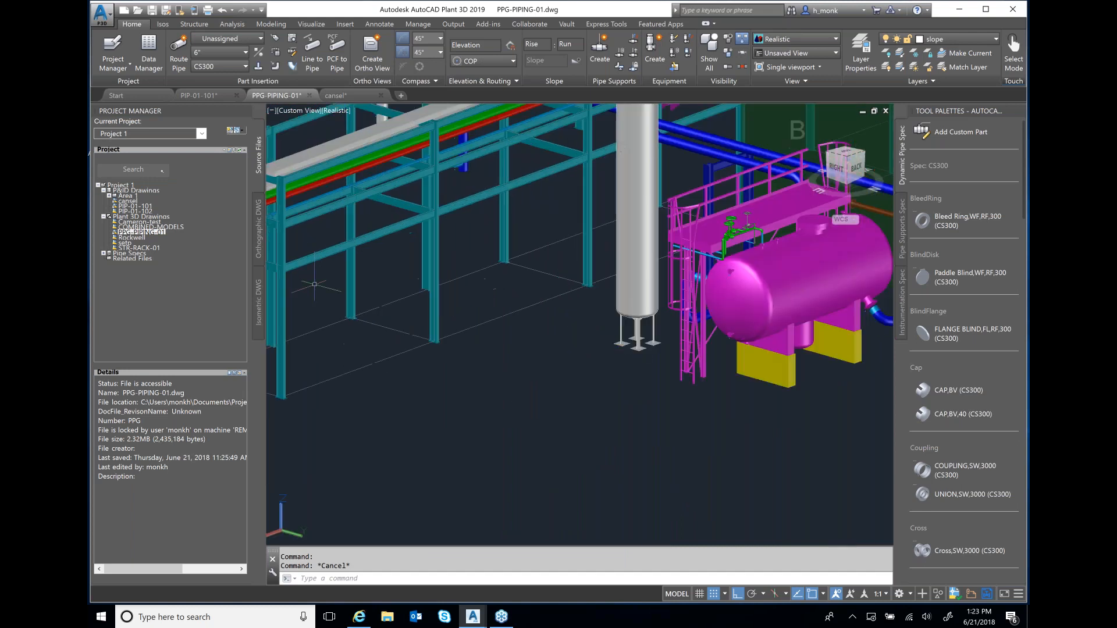
{"action": "left_click", "coordinate": [656, 54]}
{"action": "left_click", "coordinate": [236, 58]}
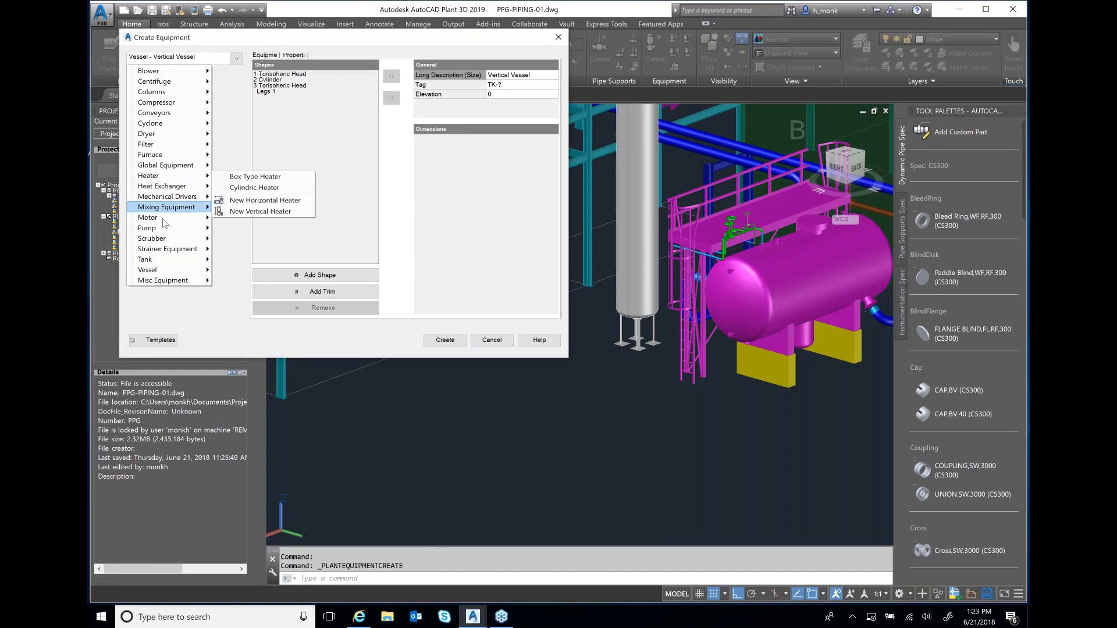
{"action": "mouse_move", "coordinate": [167, 219]}
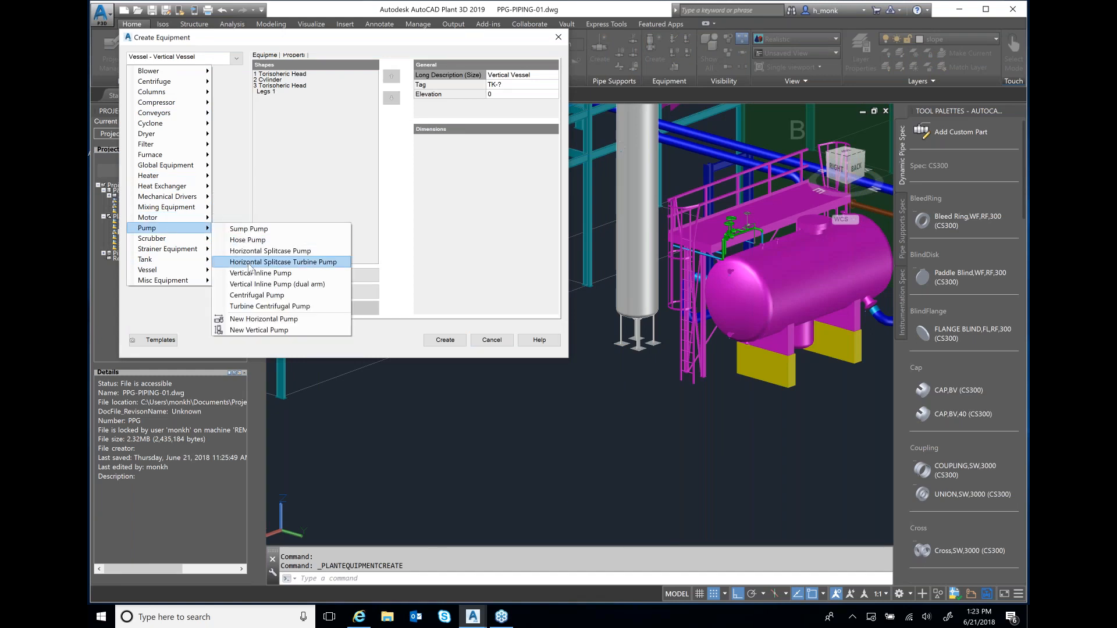
{"action": "left_click", "coordinate": [255, 295]}
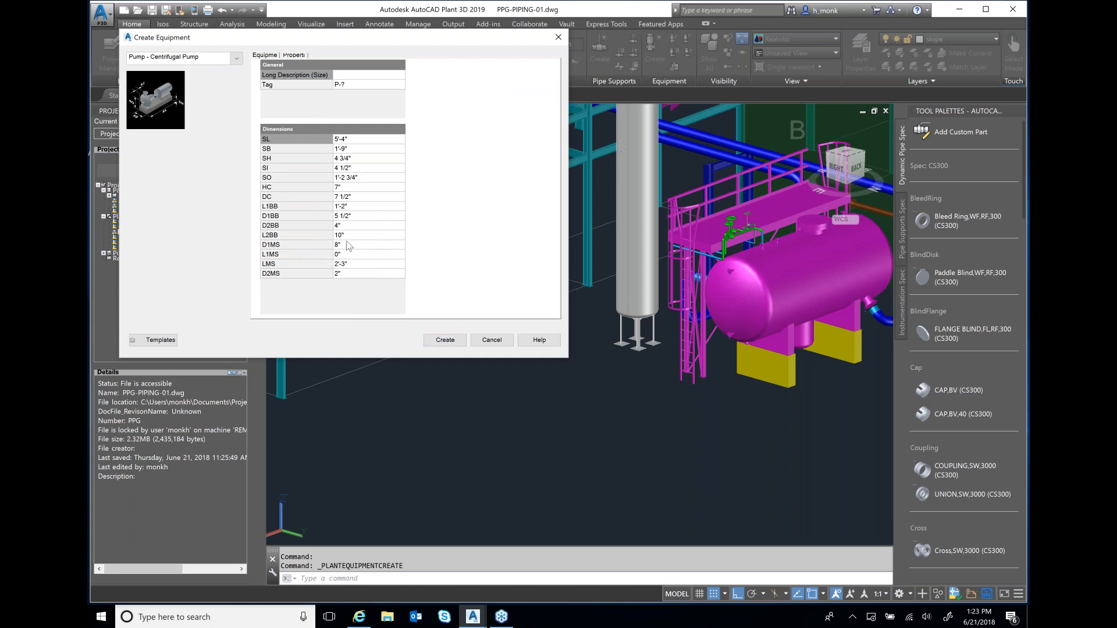
Step: Create the centrifugal pump with its default dimensions and place it at the base of the pipe rack, near the front column
{"action": "mouse_move", "coordinate": [344, 249]}
{"action": "left_click", "coordinate": [356, 158]}
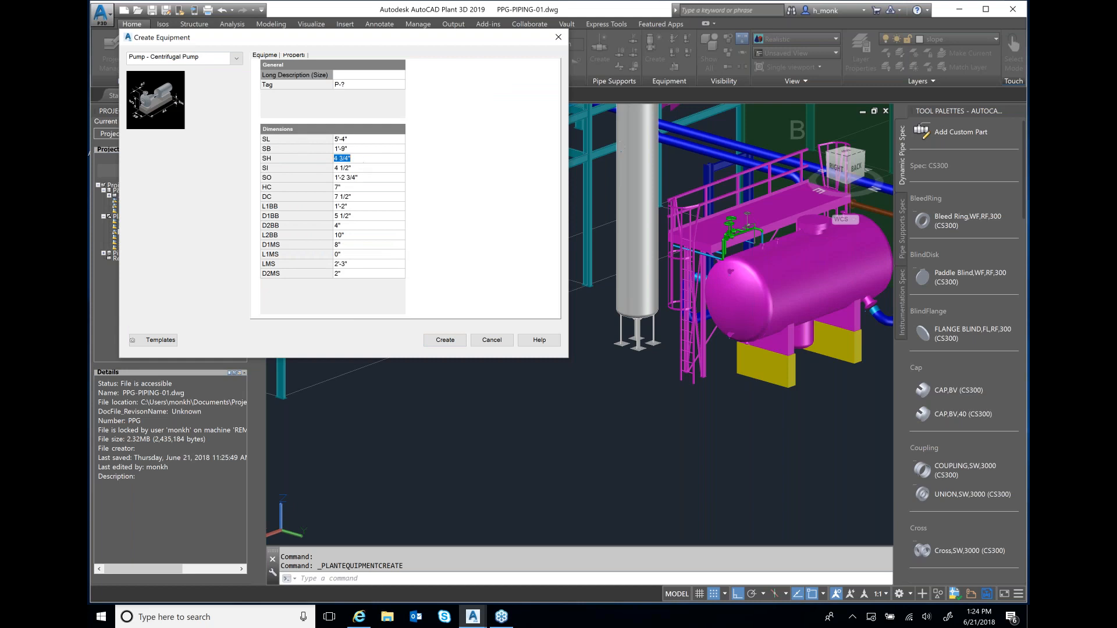
{"action": "left_click", "coordinate": [354, 169]}
{"action": "left_click", "coordinate": [280, 170]}
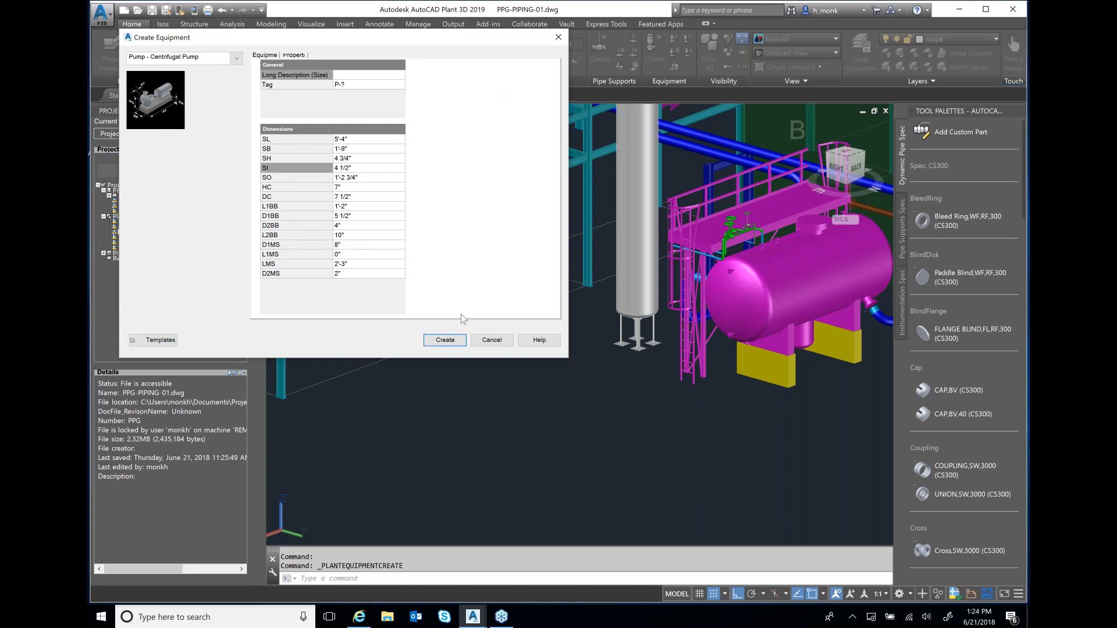
{"action": "left_click", "coordinate": [445, 340]}
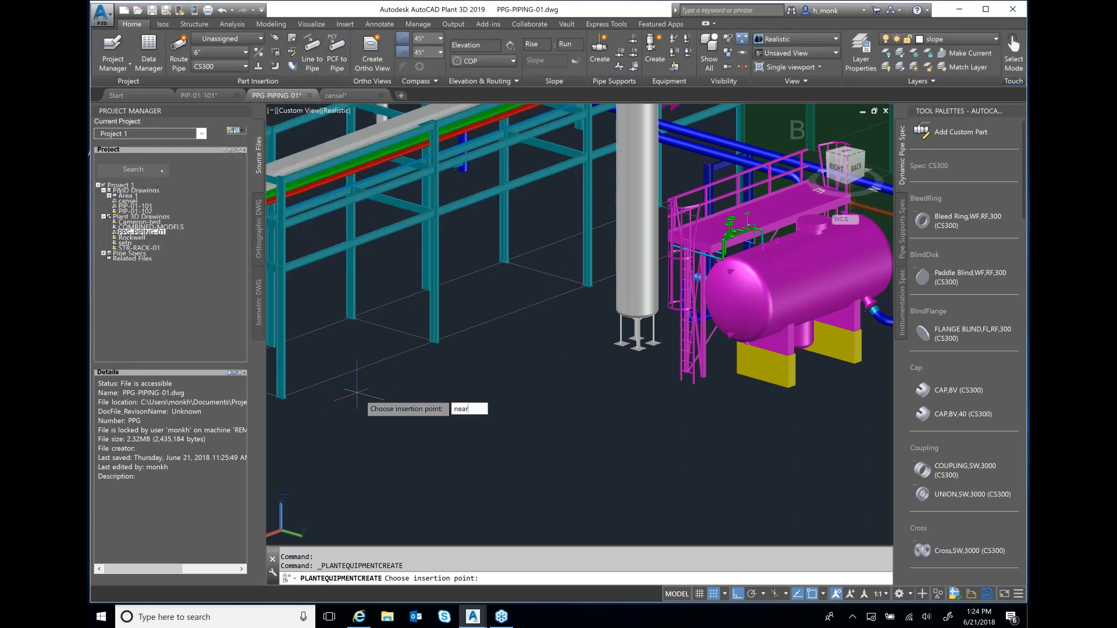
{"action": "left_click", "coordinate": [356, 372]}
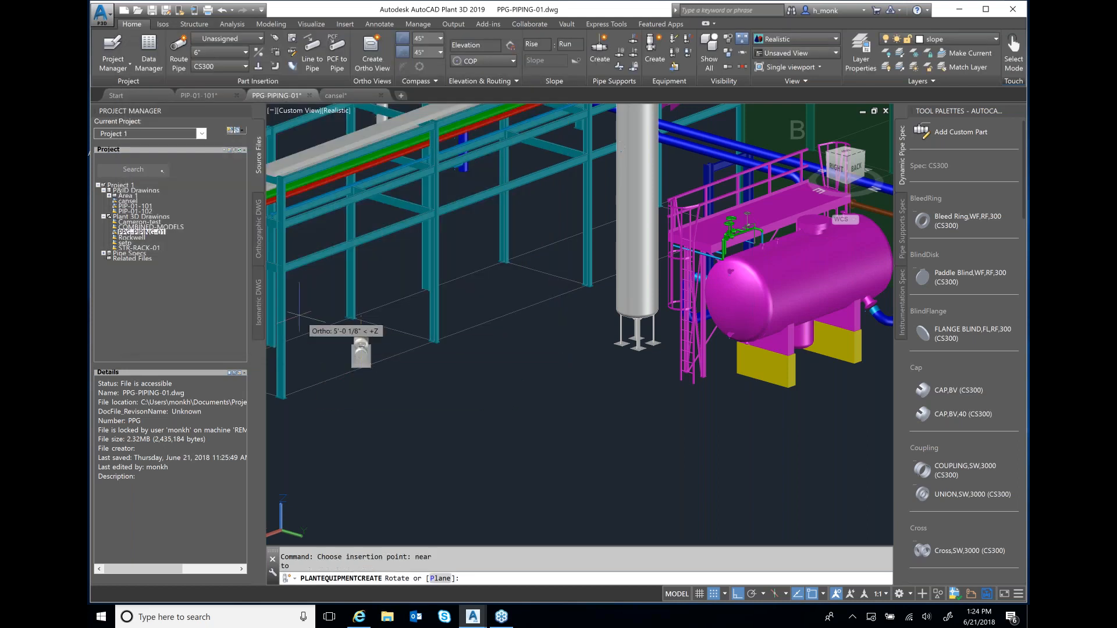
{"action": "key", "text": "Escape"}
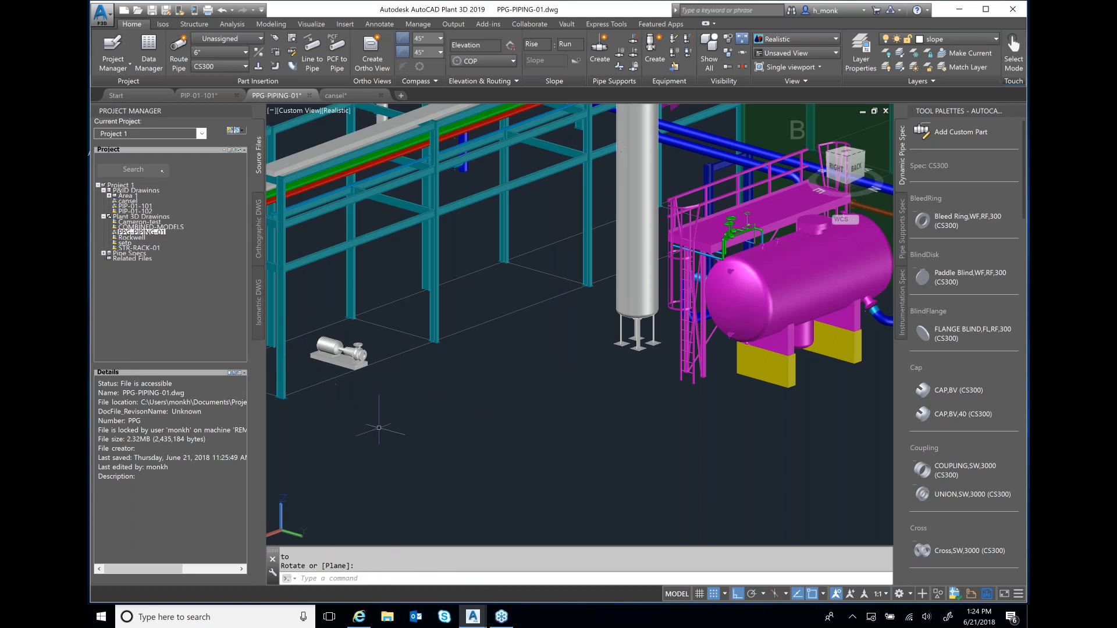
{"action": "key", "text": "Escape"}
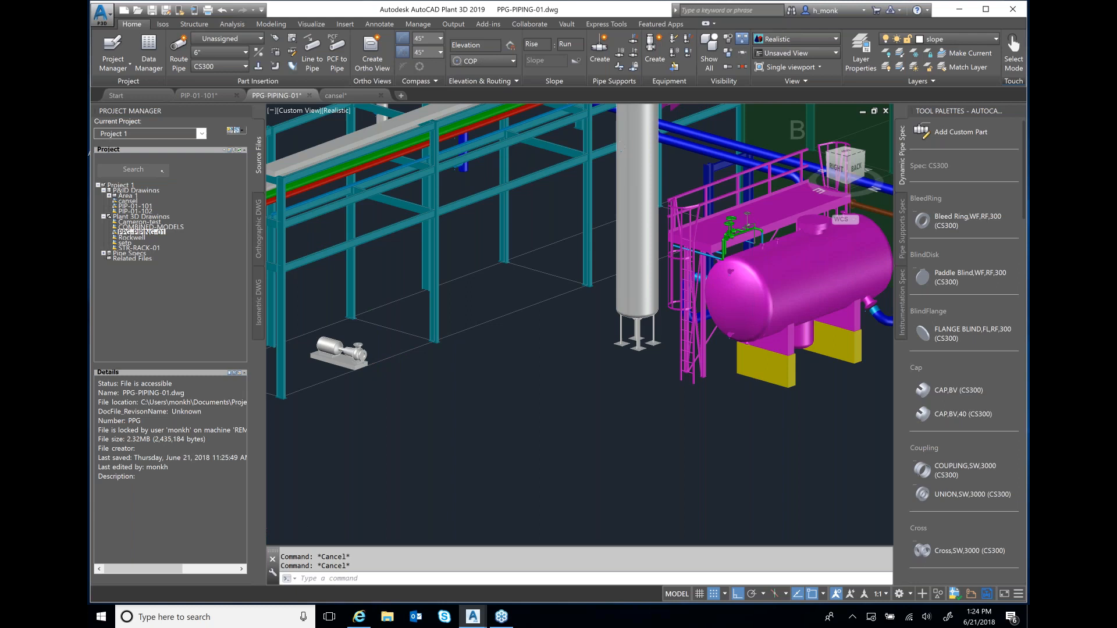
Step: Open the P&ID line list and show the lines of the drawing cansel
{"action": "scroll", "coordinate": [642, 180], "scroll_direction": "down", "scroll_amount": 4}
{"action": "scroll", "coordinate": [610, 166], "scroll_direction": "up", "scroll_amount": 3}
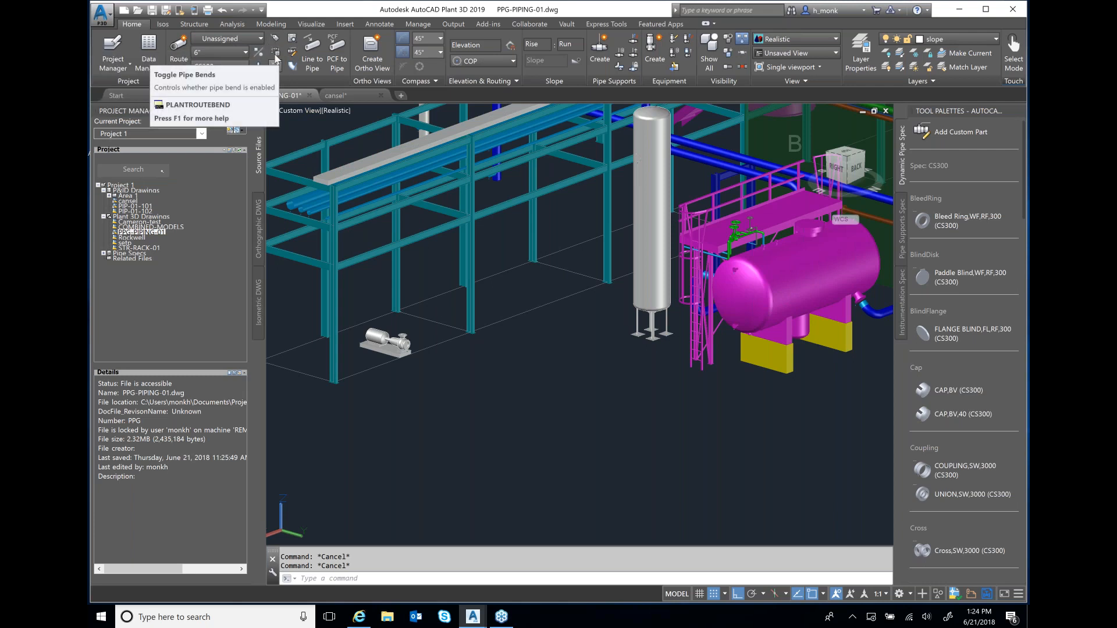
{"action": "left_click", "coordinate": [275, 54]}
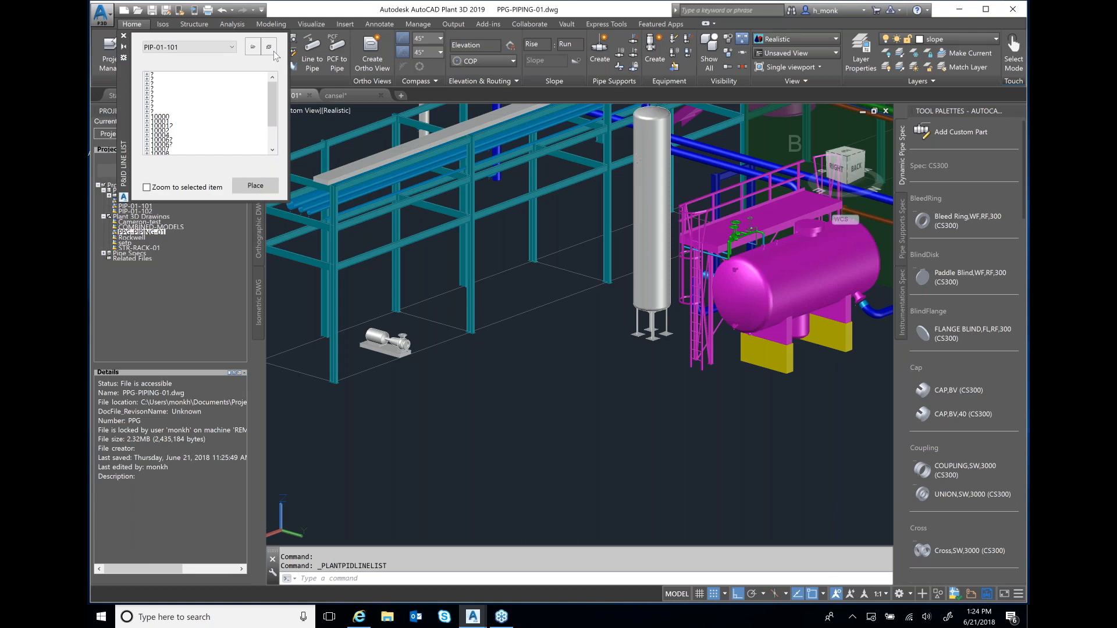
{"action": "left_click", "coordinate": [232, 51]}
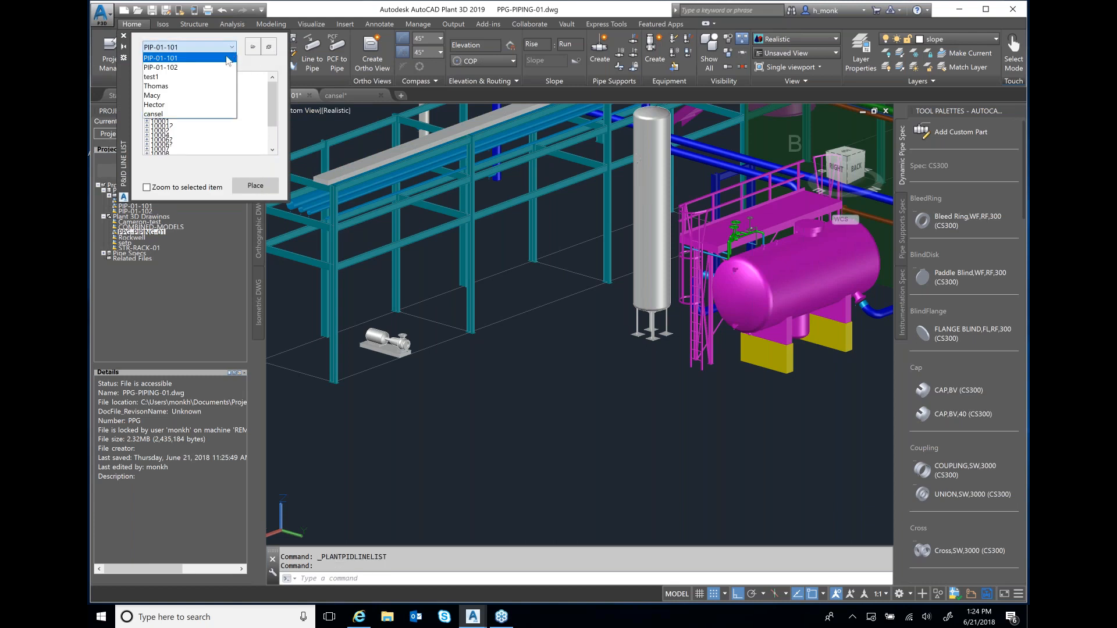
{"action": "left_click", "coordinate": [188, 117]}
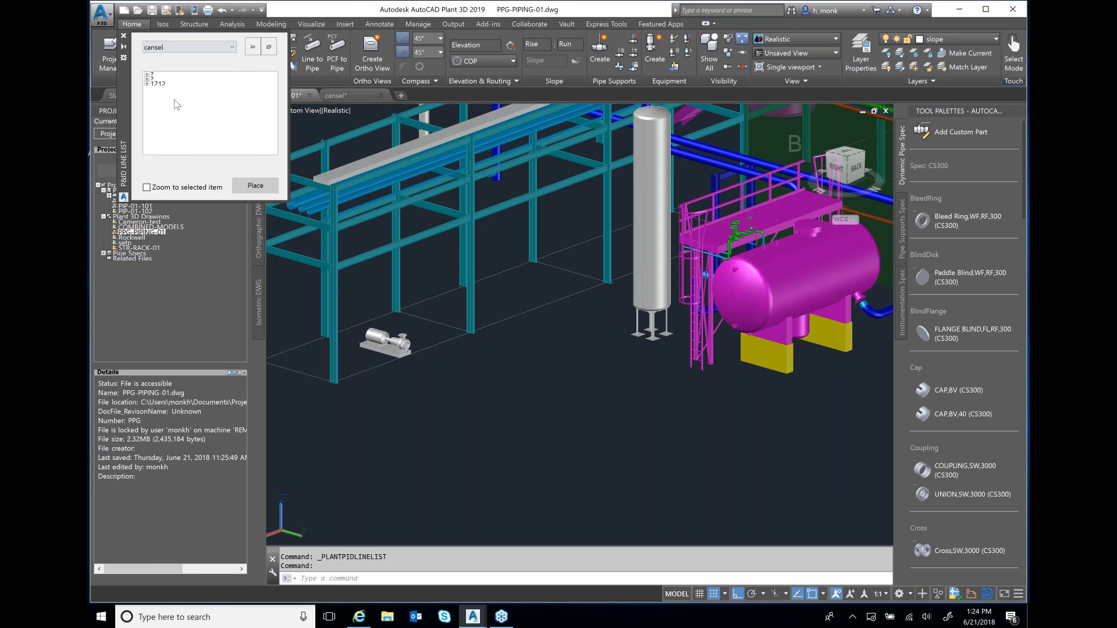
Step: Enlarge the line list, expand line 1212 and start placing its CS300-P-1212 segment in the model
{"action": "left_click_drag", "start_coordinate": [289, 202], "coordinate": [335, 263]}
{"action": "left_click", "coordinate": [147, 83]}
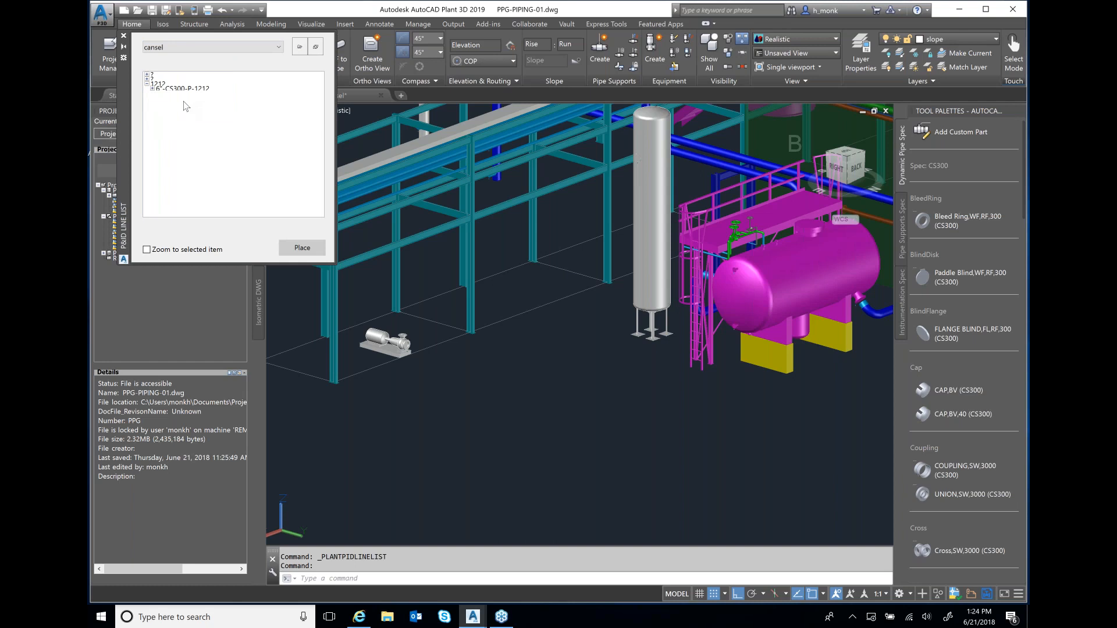
{"action": "left_click", "coordinate": [153, 88]}
{"action": "right_click", "coordinate": [191, 88]}
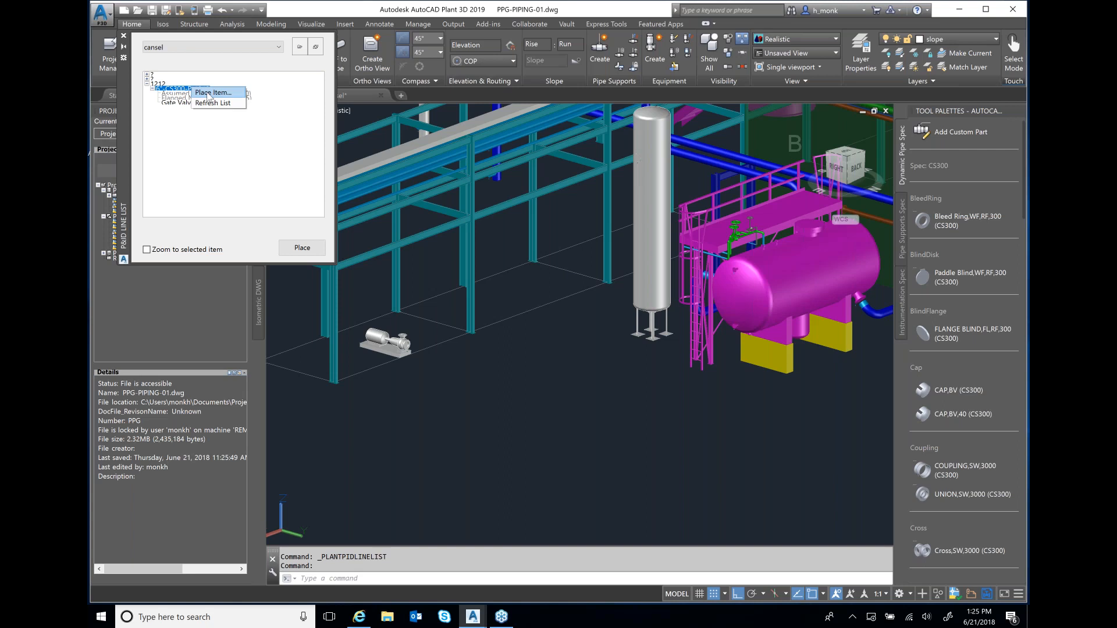
{"action": "left_click", "coordinate": [205, 93]}
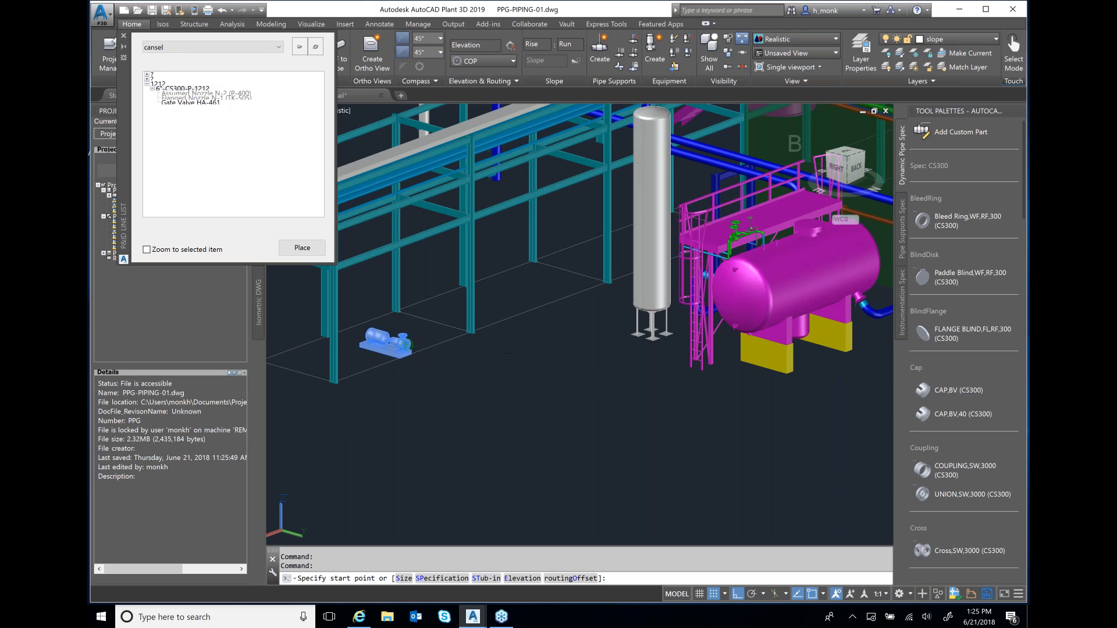
Step: Route the pipe from the pump's end nozzle 24" straight out and 24" upward, then end the routing
{"action": "left_click", "coordinate": [407, 345]}
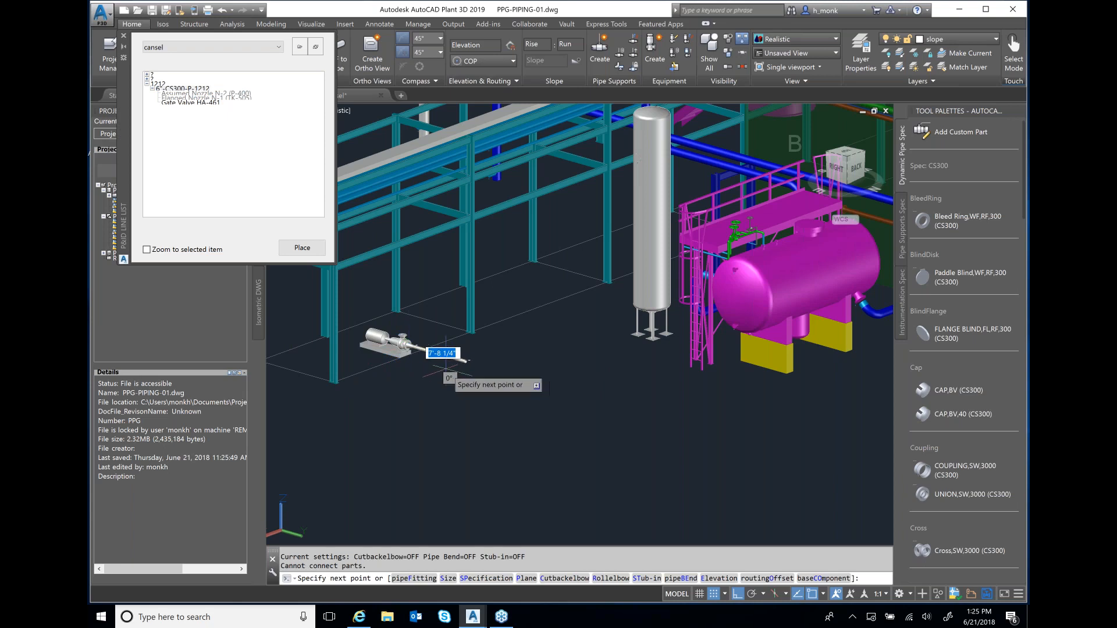
{"action": "scroll", "coordinate": [445, 360], "scroll_direction": "up", "scroll_amount": 3}
{"action": "scroll", "coordinate": [366, 320], "scroll_direction": "down", "scroll_amount": 3}
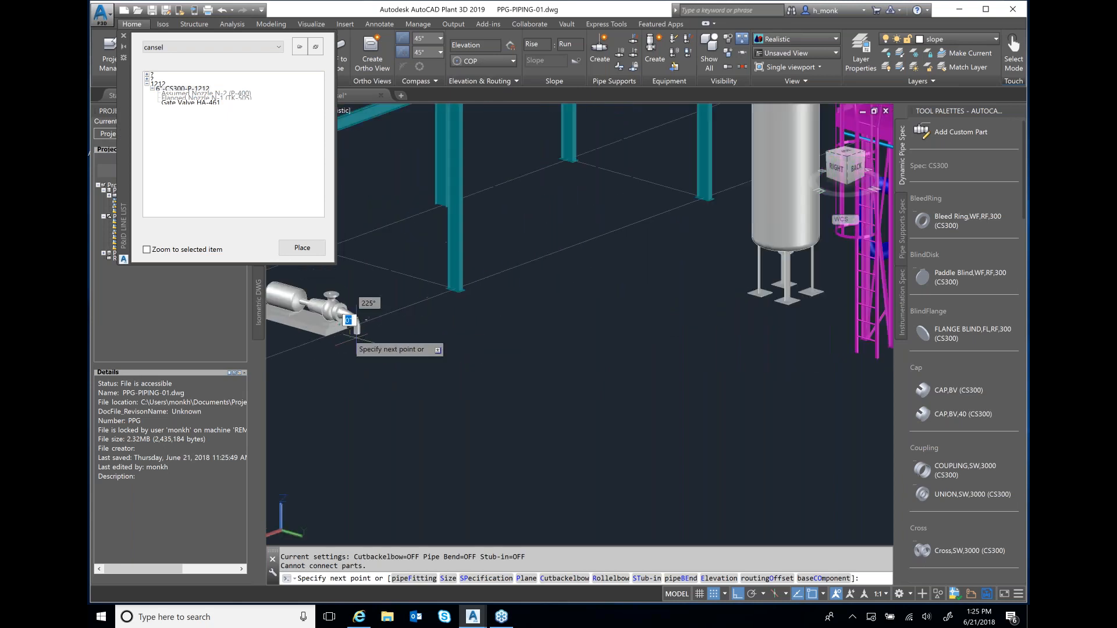
{"action": "scroll", "coordinate": [430, 346], "scroll_direction": "up", "scroll_amount": 5}
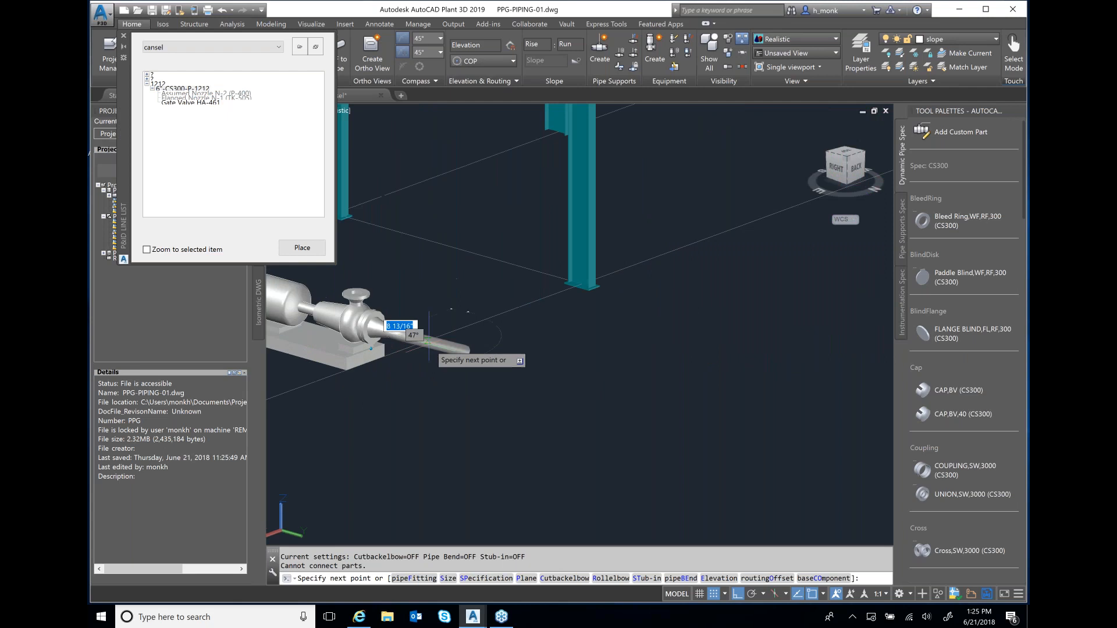
{"action": "type", "text": "24"}
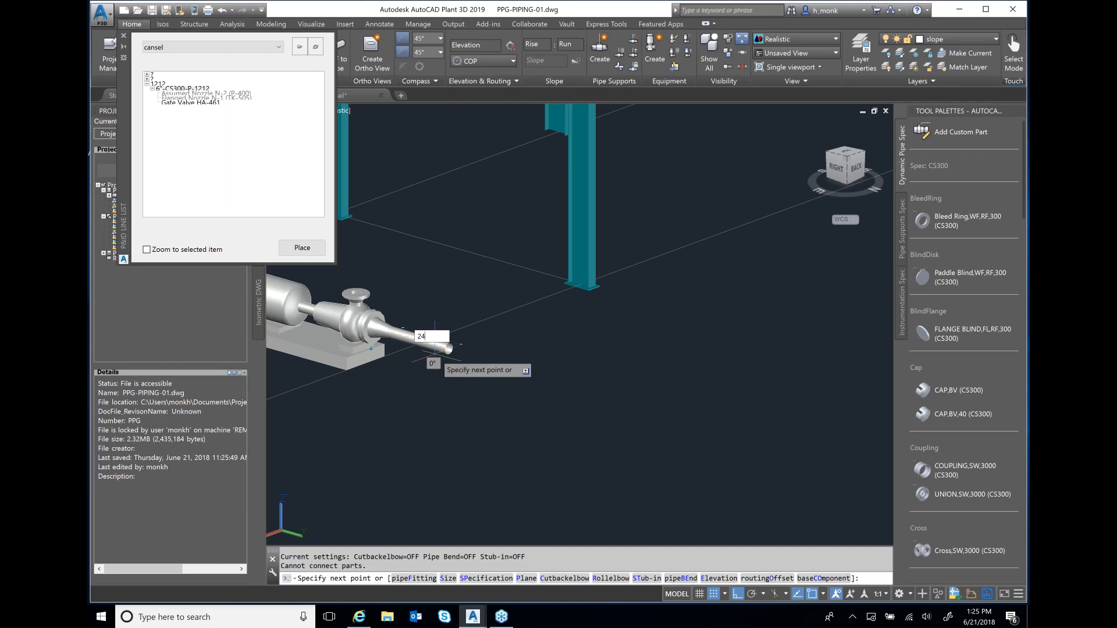
{"action": "key", "text": "Return"}
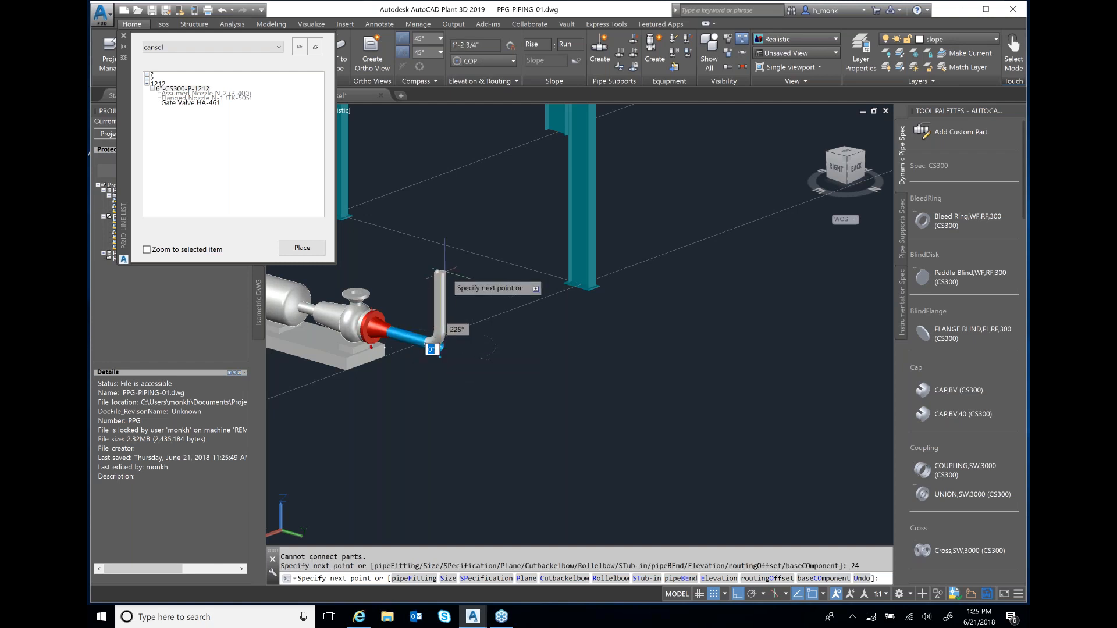
{"action": "type", "text": "24"}
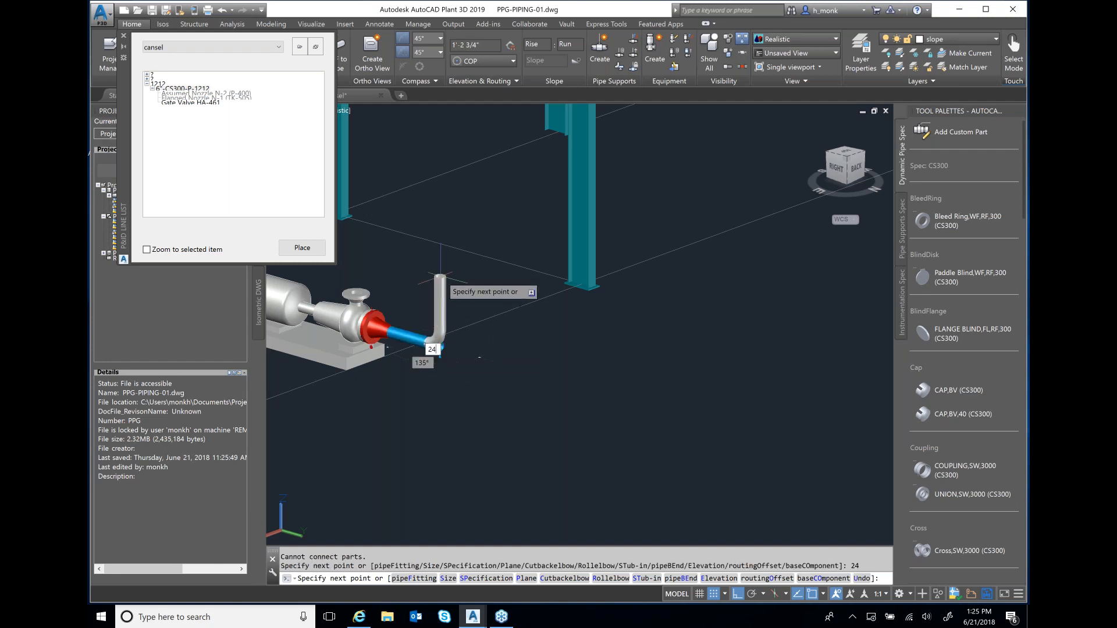
{"action": "key", "text": "Return"}
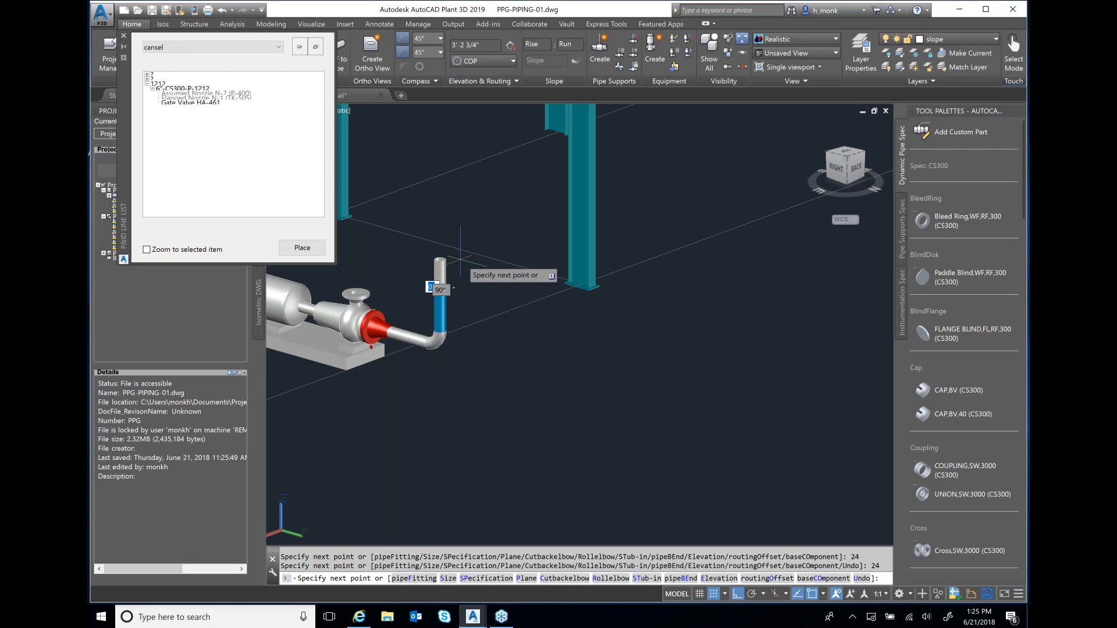
{"action": "key", "text": "Escape"}
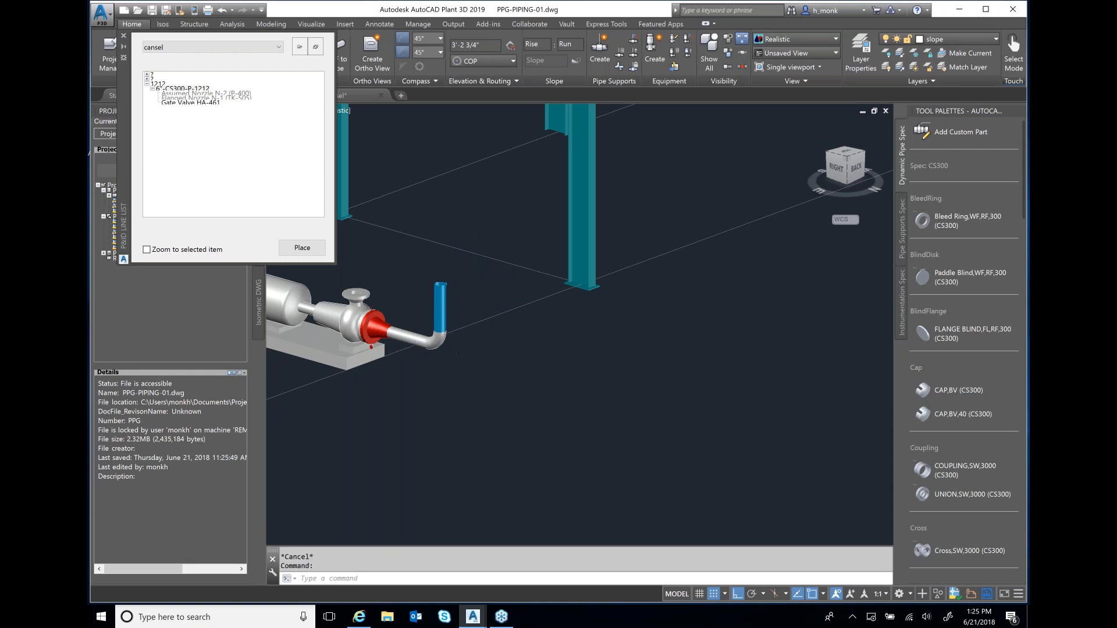
Step: Close the P&ID line list and check the flange connection at the pump nozzle
{"action": "scroll", "coordinate": [404, 349], "scroll_direction": "up", "scroll_amount": 3}
{"action": "scroll", "coordinate": [396, 371], "scroll_direction": "up", "scroll_amount": 3}
{"action": "scroll", "coordinate": [491, 381], "scroll_direction": "down", "scroll_amount": 4}
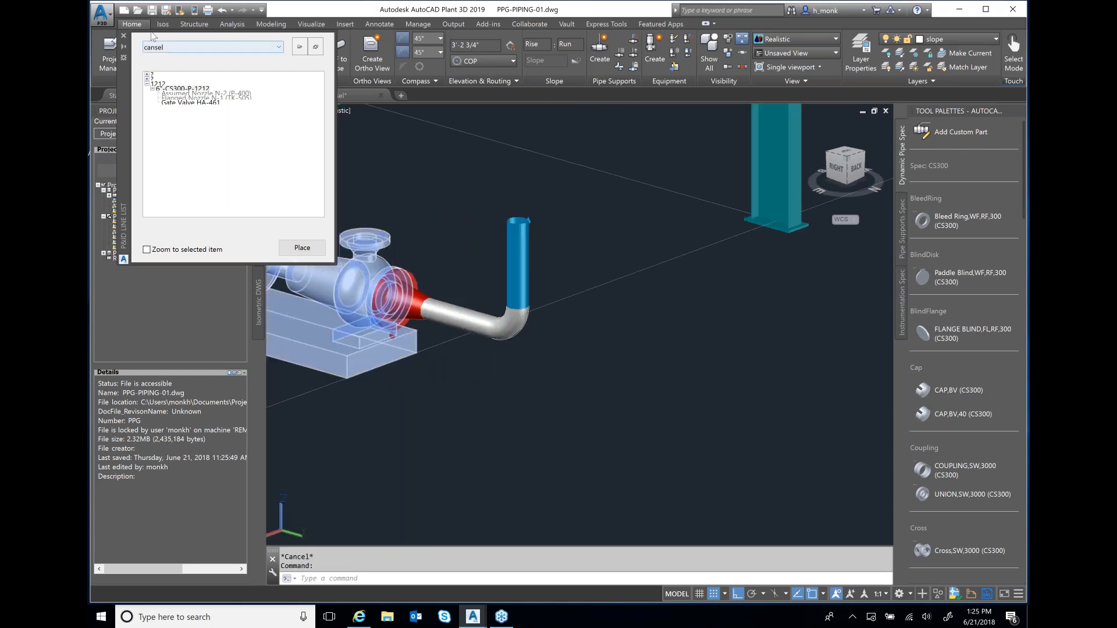
{"action": "left_click", "coordinate": [123, 35]}
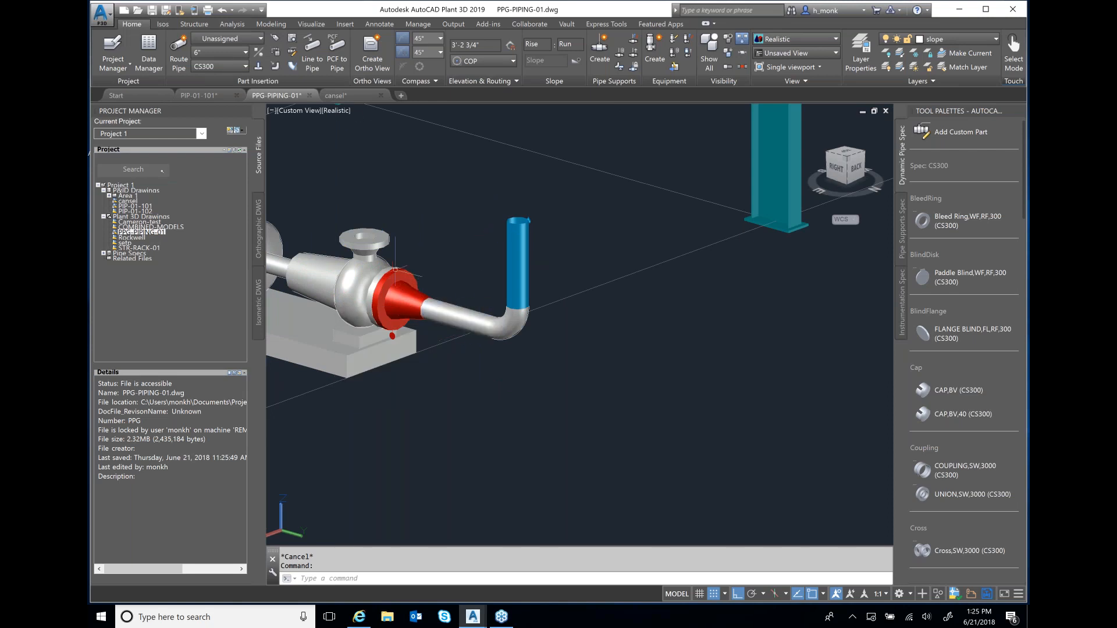
{"action": "left_click", "coordinate": [377, 272]}
{"action": "key", "text": "Escape"}
{"action": "scroll", "coordinate": [414, 432], "scroll_direction": "down", "scroll_amount": 4}
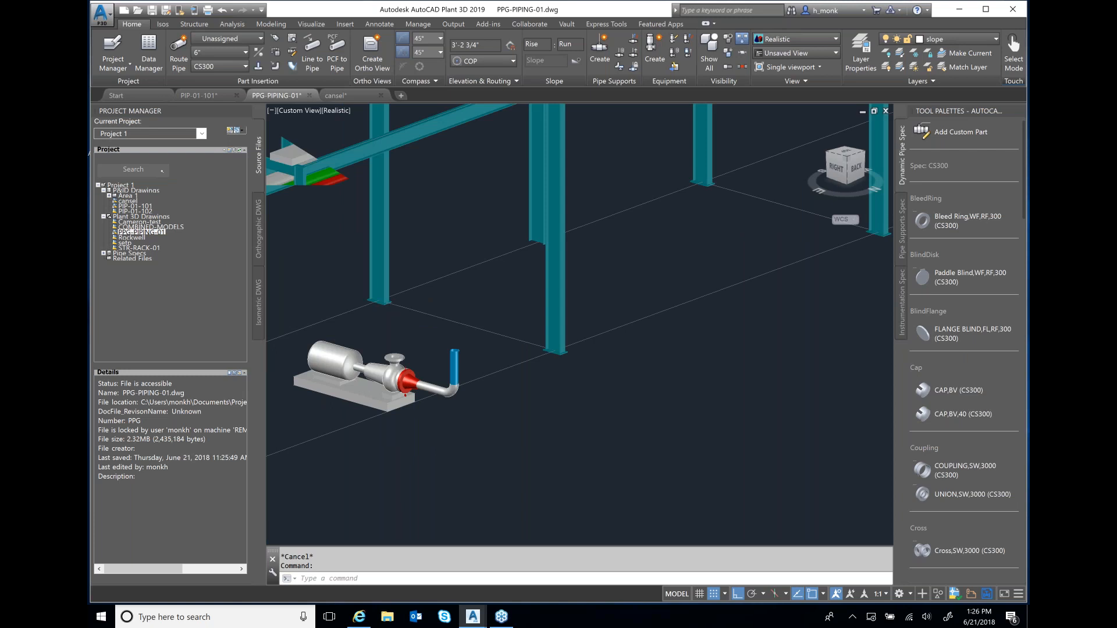
Step: Continue pipe 1212 from the open end of the pump's short riser to the vessel's side nozzle
{"action": "scroll", "coordinate": [414, 436], "scroll_direction": "down", "scroll_amount": 3}
{"action": "middle_click_drag", "start_coordinate": [570, 307], "coordinate": [539, 373]}
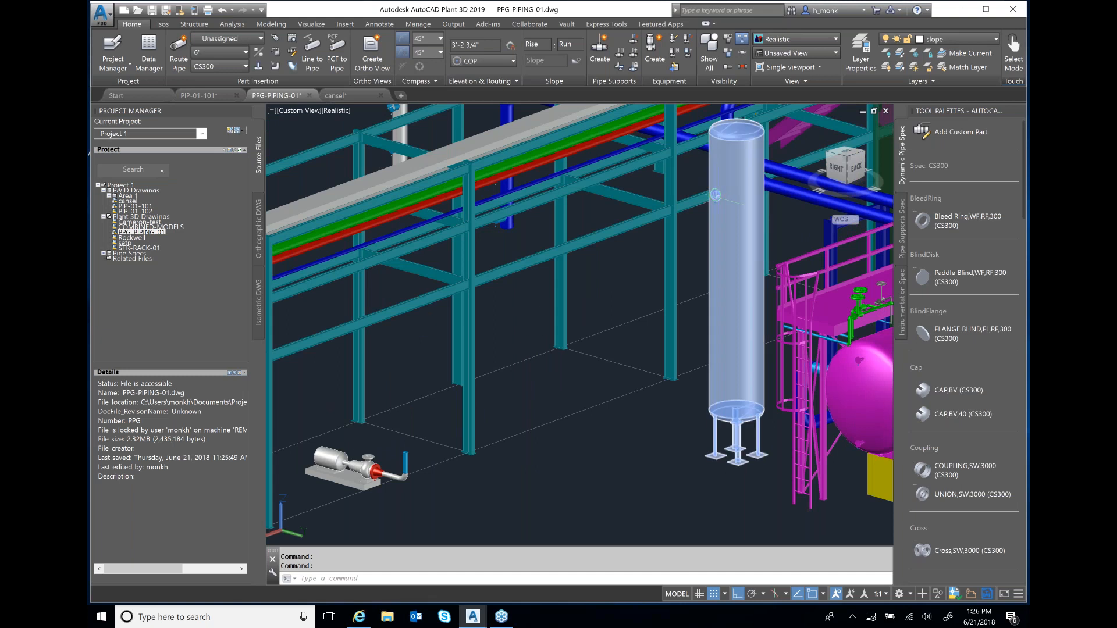
{"action": "left_click", "coordinate": [406, 453]}
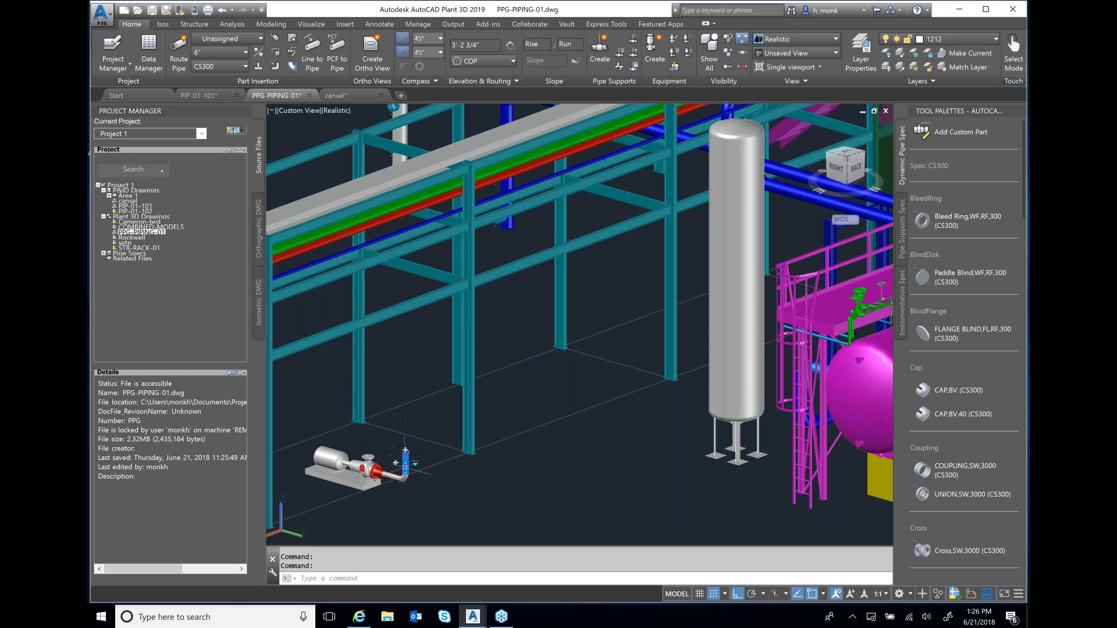
{"action": "left_click", "coordinate": [406, 452]}
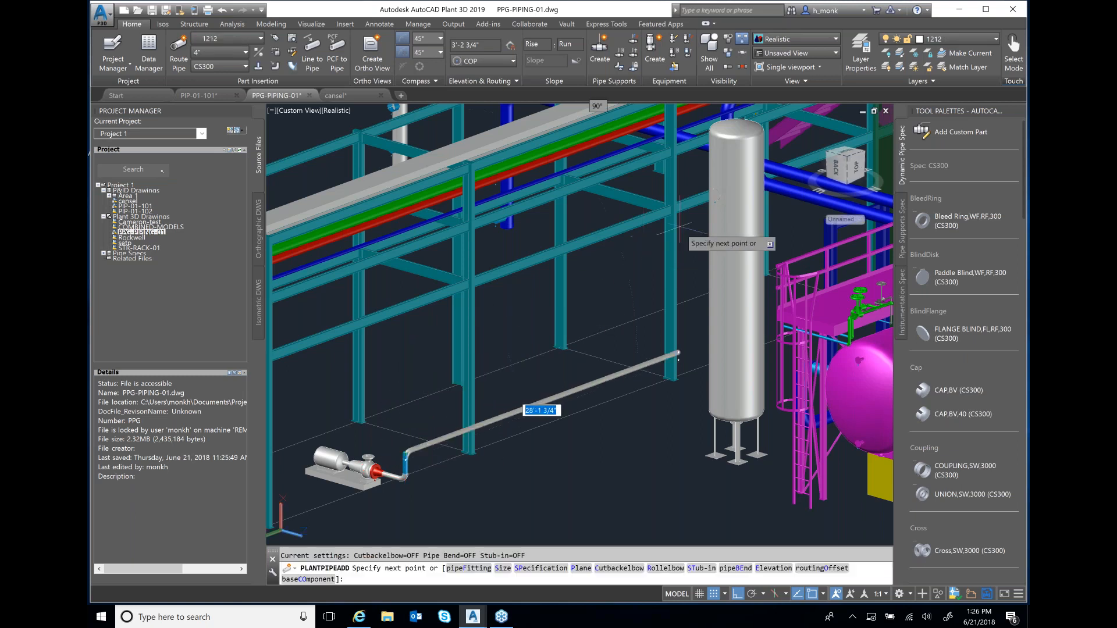
{"action": "left_click", "coordinate": [714, 194]}
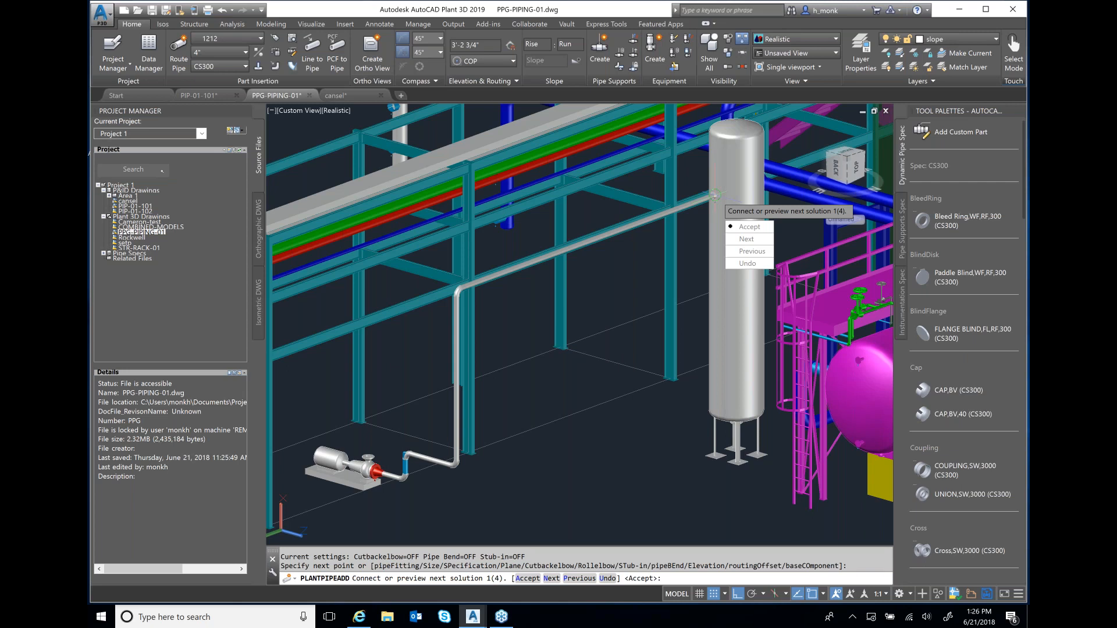
Step: Preview the four routing solutions for connecting the pump riser to the vessel nozzle
{"action": "key", "text": "Return"}
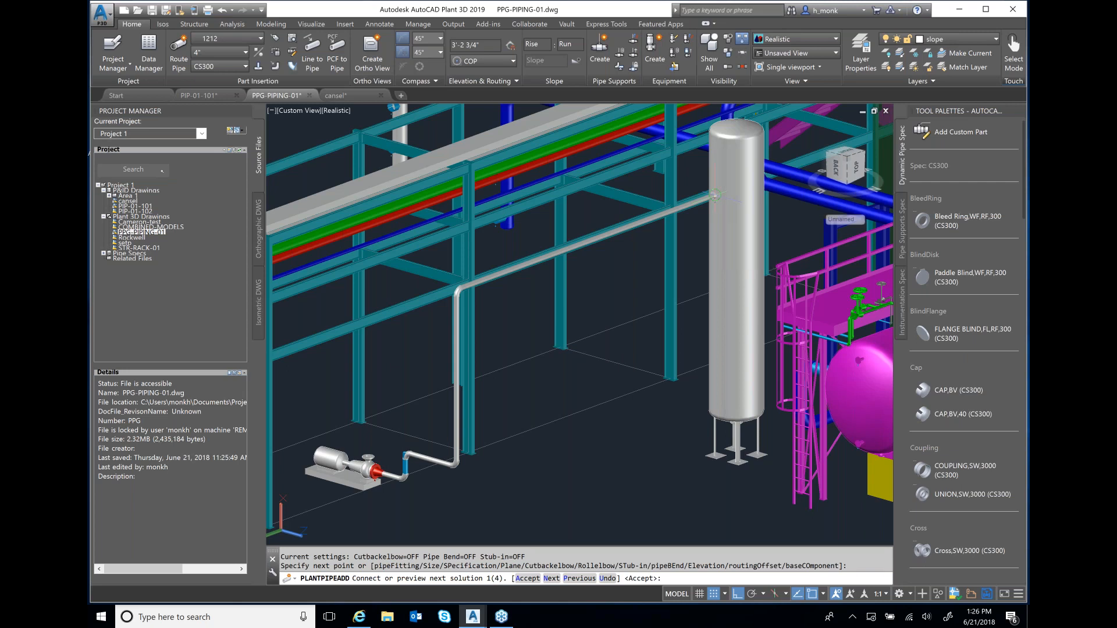
{"action": "type", "text": "n"}
{"action": "key", "text": "Return"}
{"action": "type", "text": "n"}
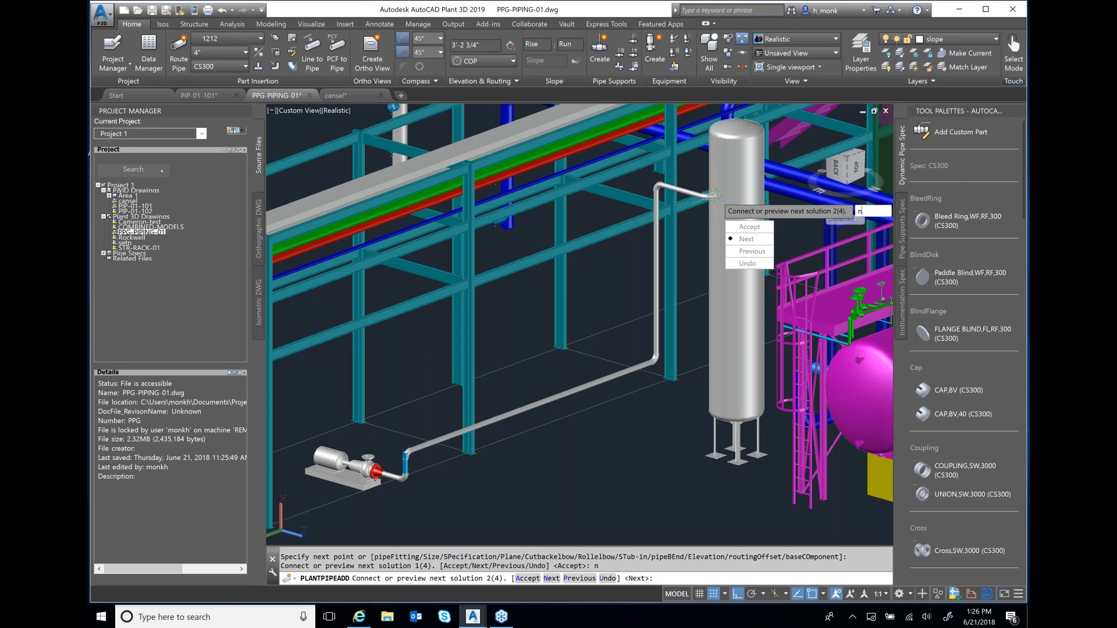
{"action": "key", "text": "Return"}
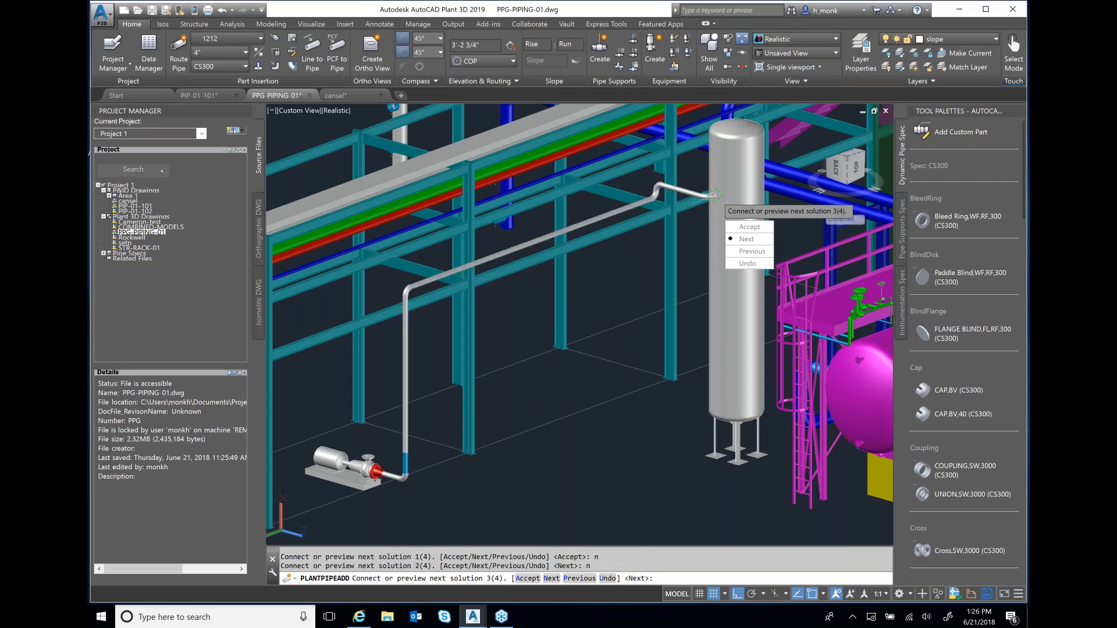
{"action": "type", "text": "n"}
{"action": "key", "text": "Return"}
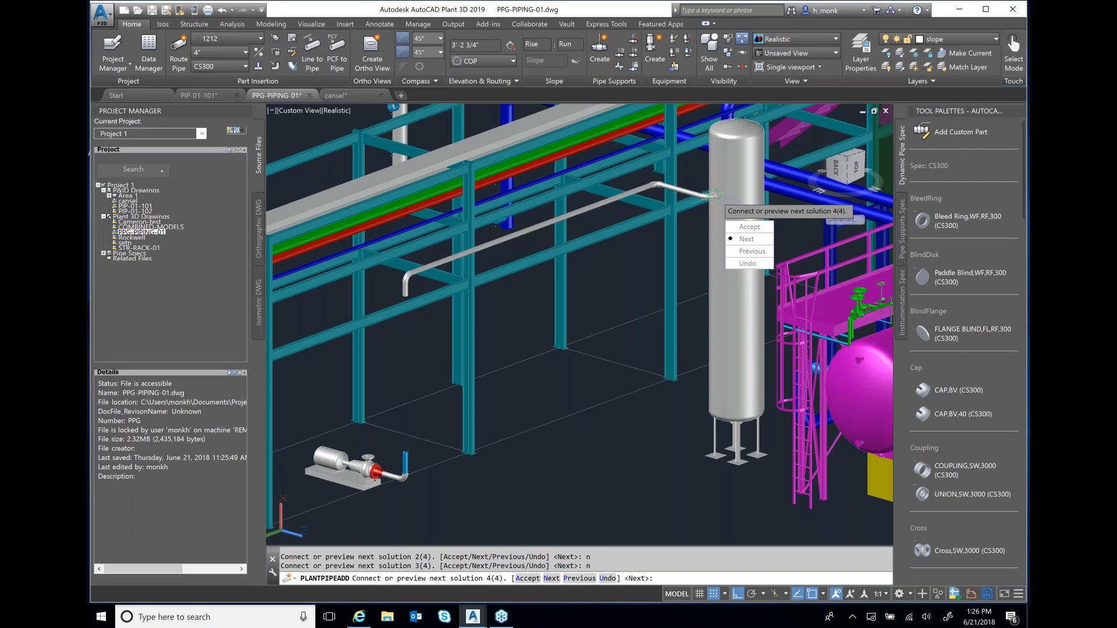
{"action": "type", "text": "n"}
{"action": "key", "text": "Return"}
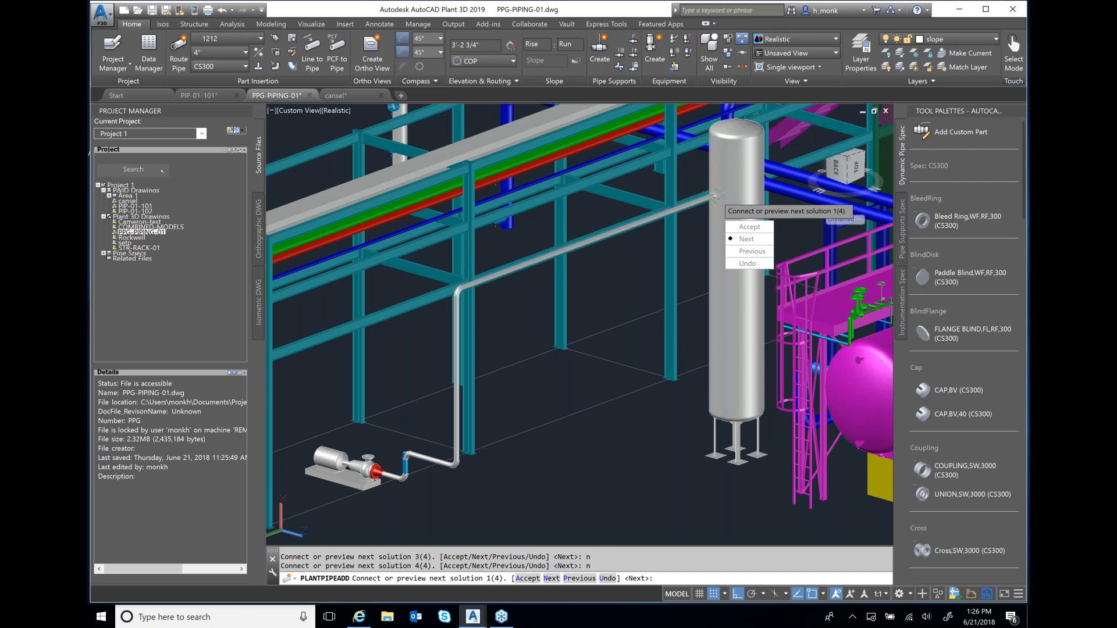
Step: Accept routing solution 2, which runs low alongside the rack and rises near the vessel
{"action": "key", "text": "Return"}
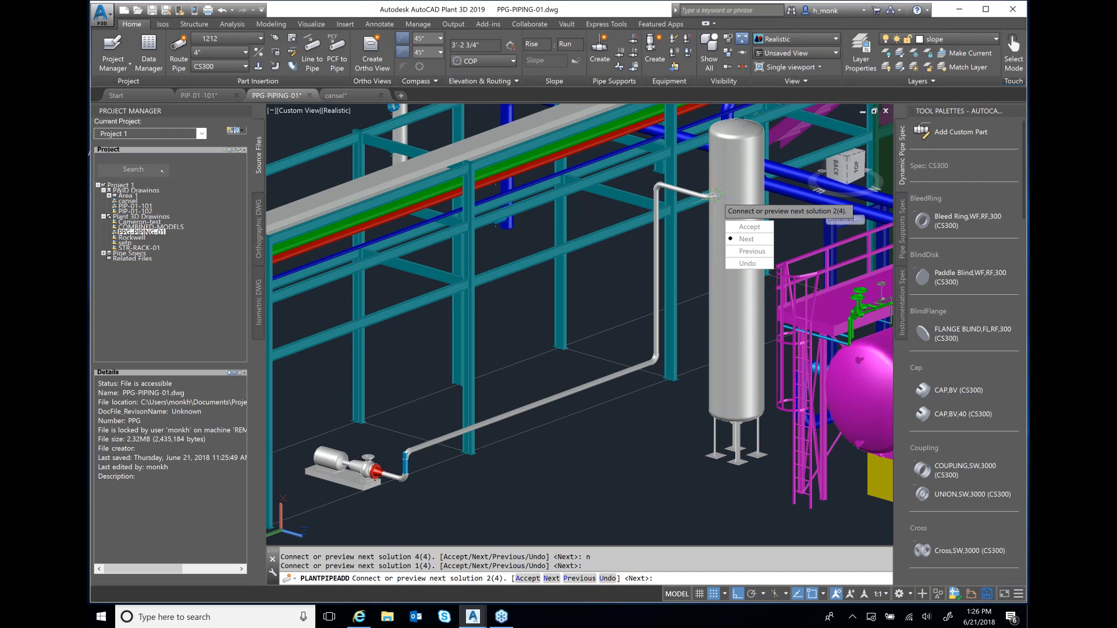
{"action": "type", "text": "a"}
{"action": "type", "text": "a"}
{"action": "key", "text": "Return"}
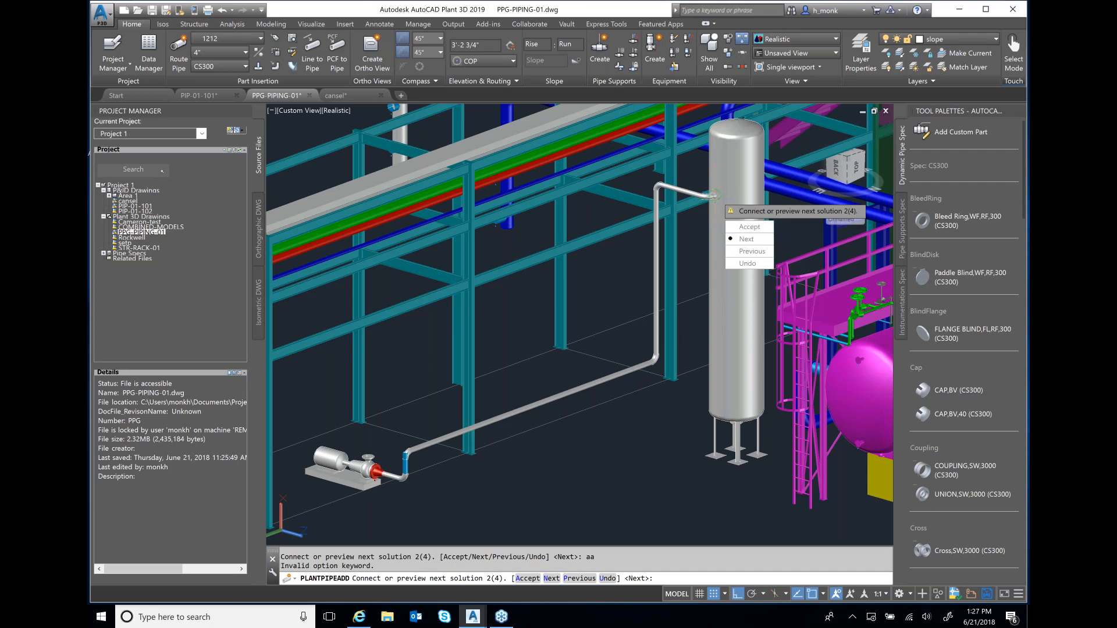
{"action": "type", "text": "A"}
{"action": "key", "text": "Return"}
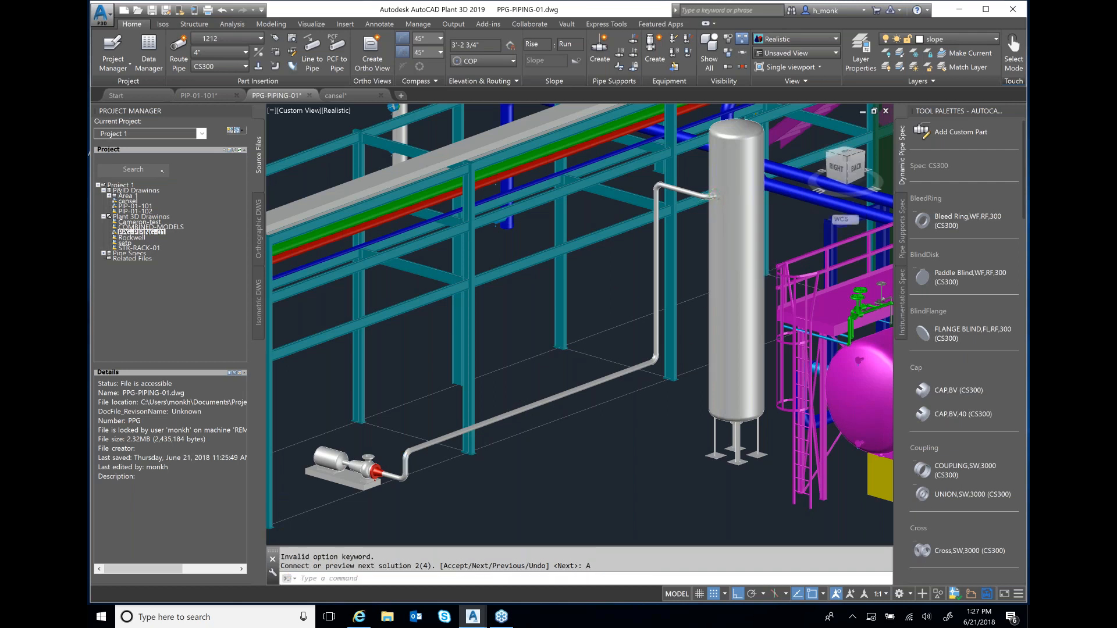
Step: Identify the coordinates of a point on the rack's lower horizontal beam with the ID command
{"action": "scroll", "coordinate": [479, 443], "scroll_direction": "down", "scroll_amount": 3}
{"action": "scroll", "coordinate": [442, 476], "scroll_direction": "up", "scroll_amount": 3}
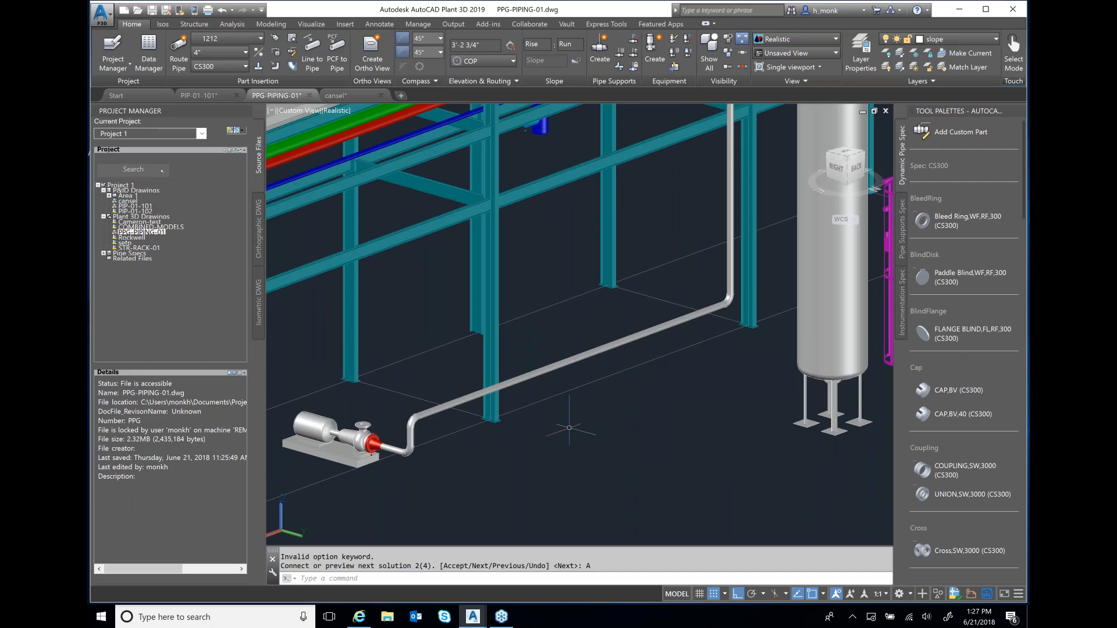
{"action": "scroll", "coordinate": [569, 427], "scroll_direction": "down", "scroll_amount": 3}
{"action": "scroll", "coordinate": [544, 382], "scroll_direction": "up", "scroll_amount": 2}
{"action": "scroll", "coordinate": [544, 382], "scroll_direction": "up", "scroll_amount": 2}
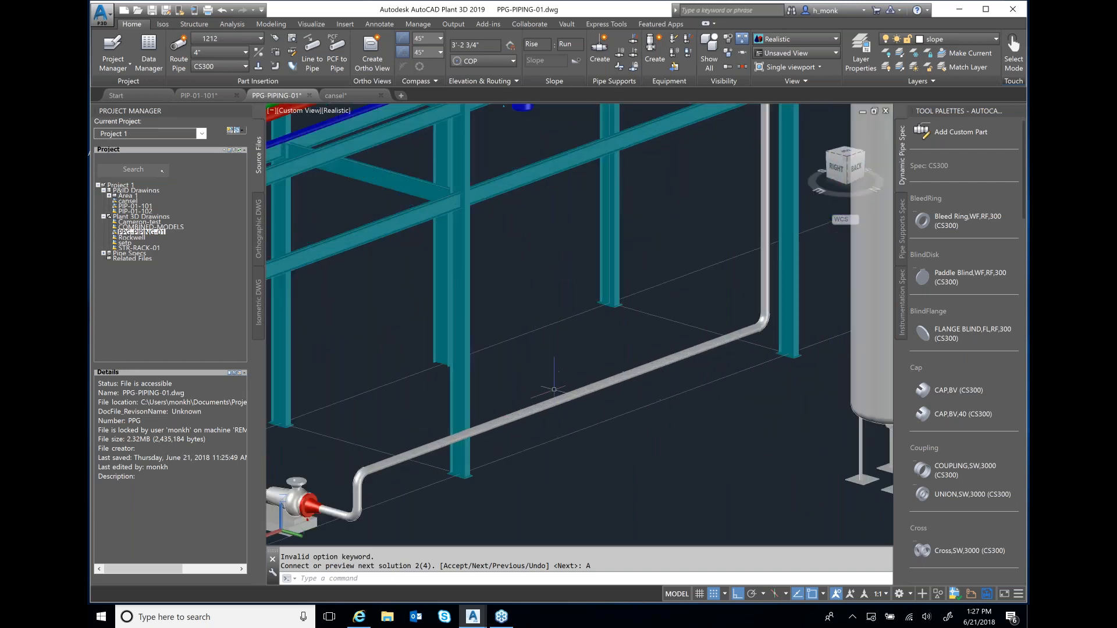
{"action": "type", "text": "ID"}
{"action": "key", "text": "Return"}
{"action": "left_click", "coordinate": [513, 170]}
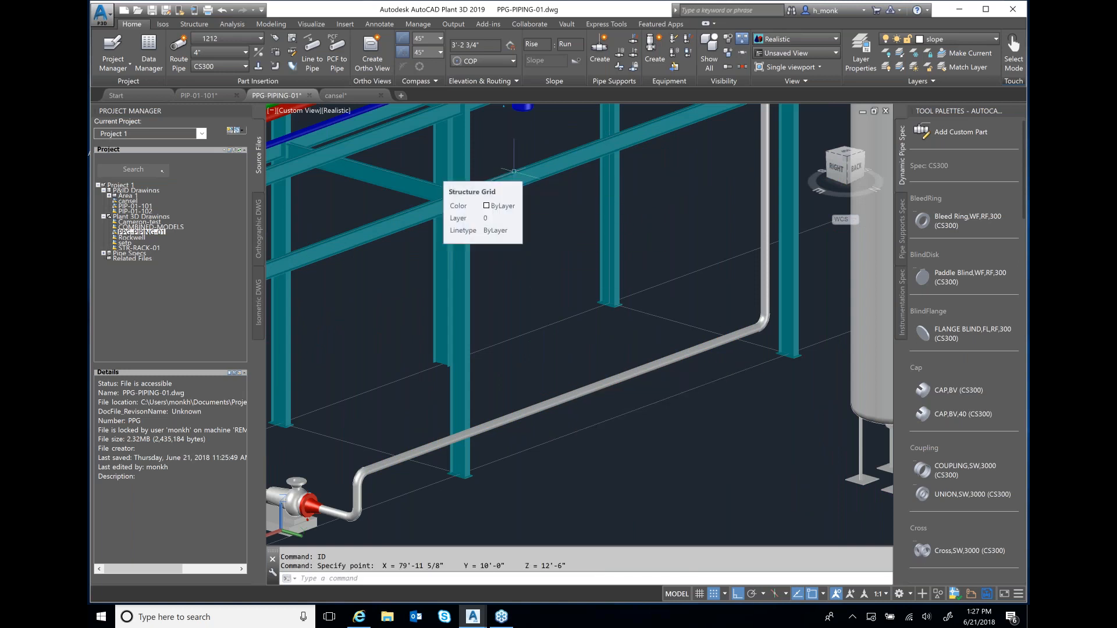
Step: Set the bottom-of-pipe elevation of the long horizontal run to 12'6" and clear the selection
{"action": "left_click", "coordinate": [571, 391]}
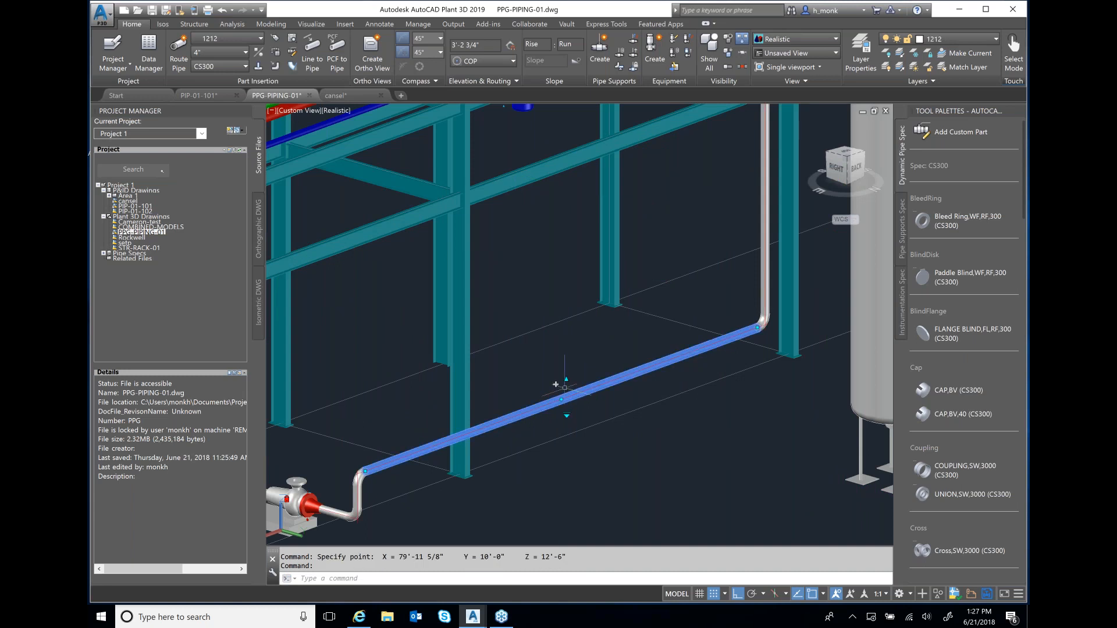
{"action": "left_click", "coordinate": [565, 381]}
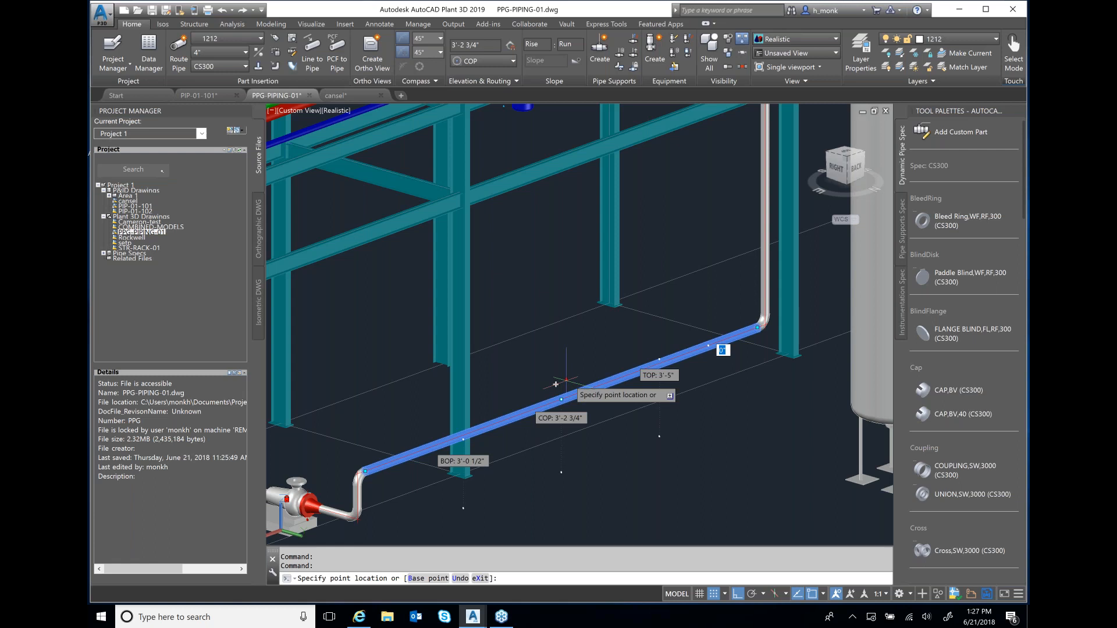
{"action": "key", "text": "Tab"}
{"action": "key", "text": "Tab"}
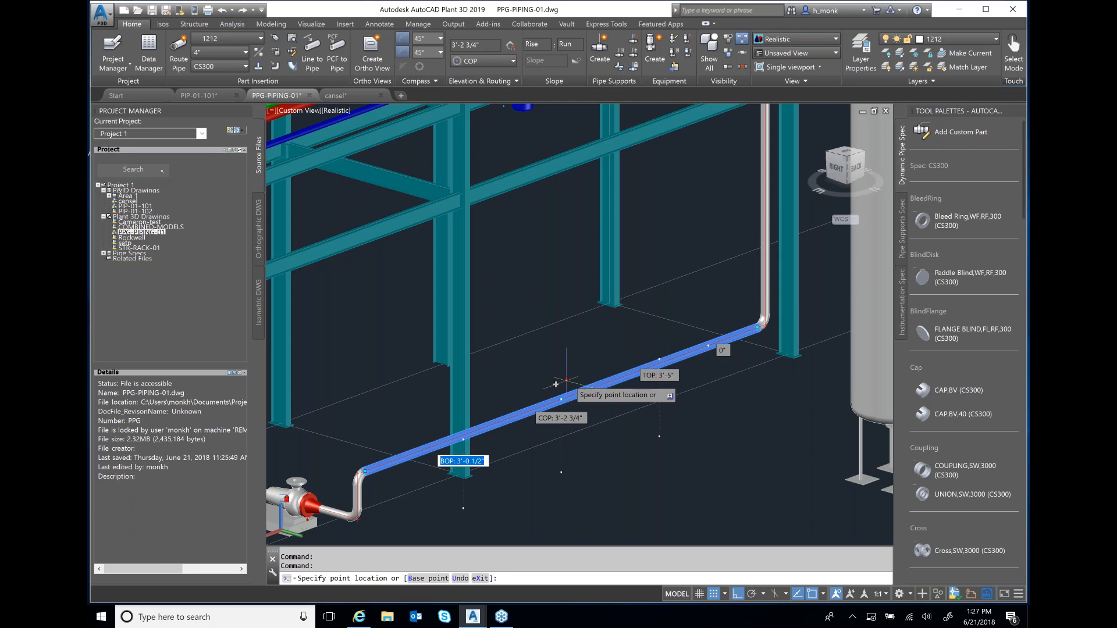
{"action": "type", "text": "12'6"}
{"action": "key", "text": "Return"}
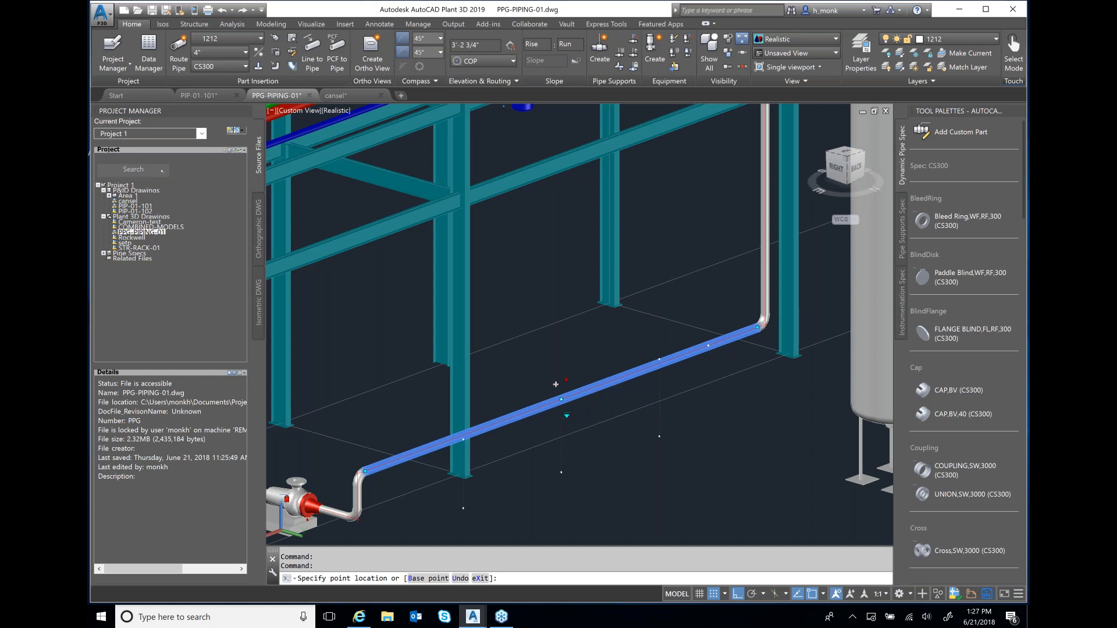
{"action": "key", "text": "Escape"}
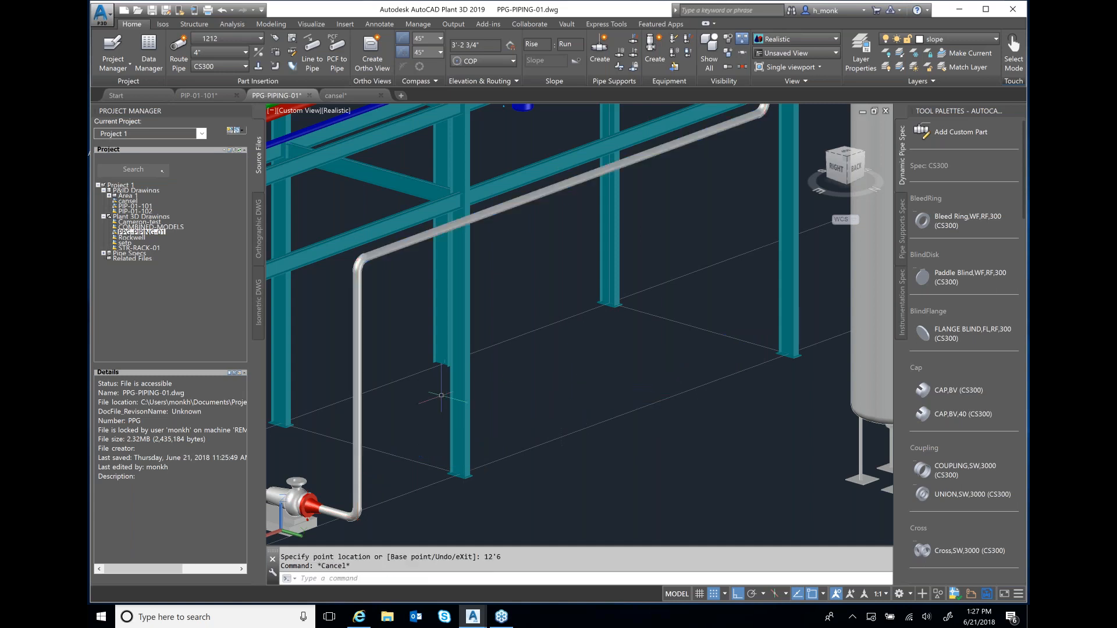
Step: Insert gate valve HA-461 from the P&ID line list into the pump's vertical pipe with its handwheel turned to 270°, and close the list
{"action": "scroll", "coordinate": [440, 395], "scroll_direction": "down", "scroll_amount": 2}
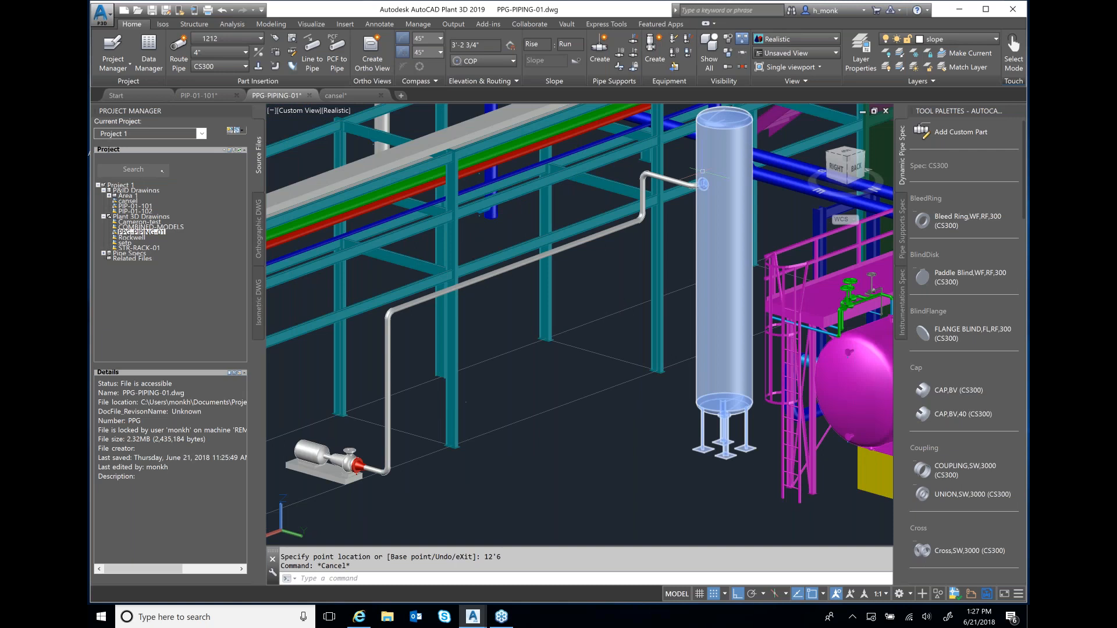
{"action": "scroll", "coordinate": [702, 172], "scroll_direction": "up", "scroll_amount": 5}
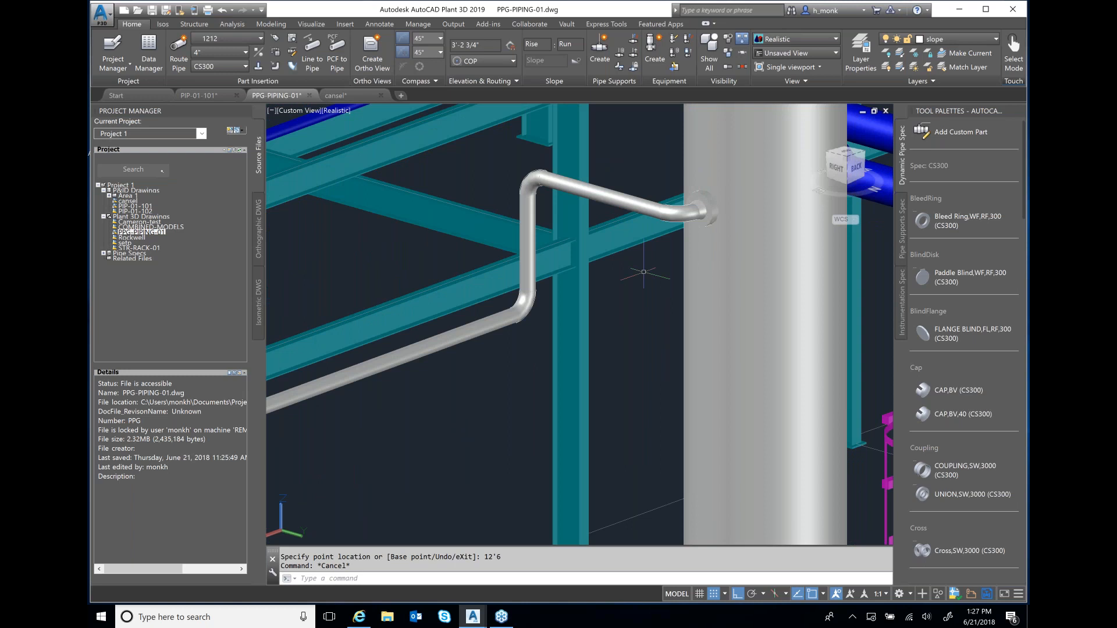
{"action": "scroll", "coordinate": [643, 271], "scroll_direction": "down", "scroll_amount": 2}
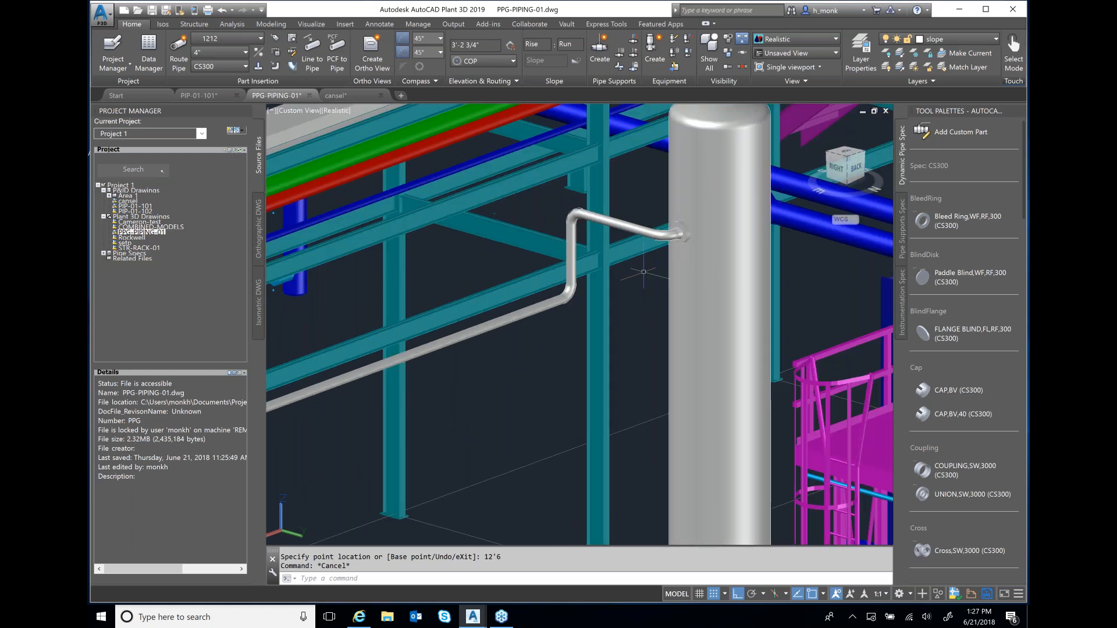
{"action": "scroll", "coordinate": [643, 272], "scroll_direction": "down", "scroll_amount": 2}
{"action": "middle_click_drag", "start_coordinate": [492, 402], "coordinate": [597, 283]}
{"action": "scroll", "coordinate": [379, 473], "scroll_direction": "up", "scroll_amount": 2}
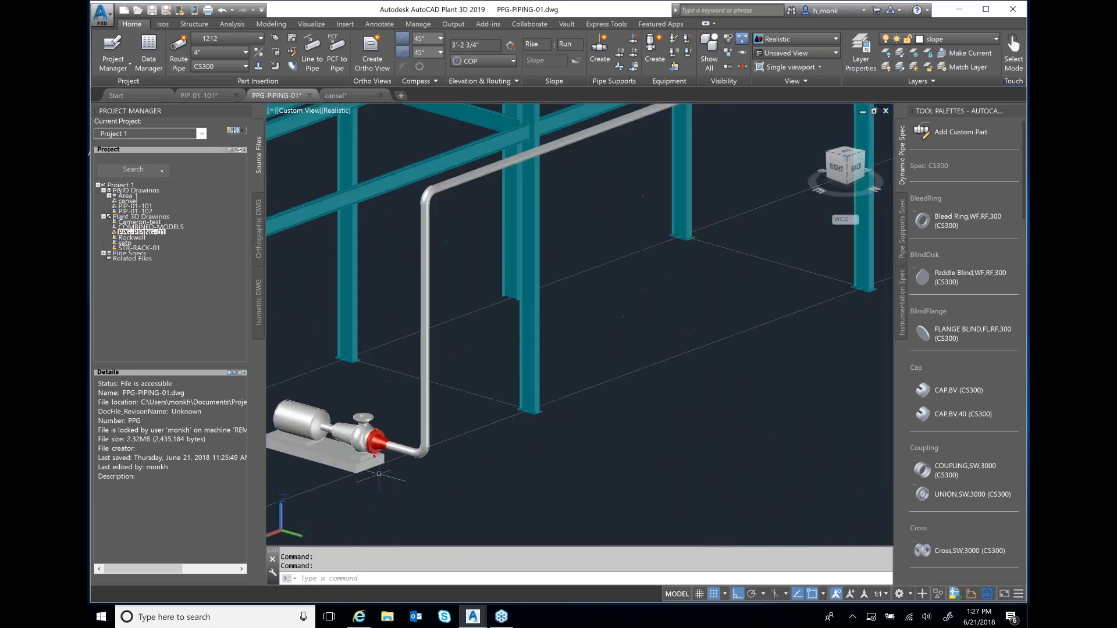
{"action": "left_click", "coordinate": [275, 51]}
{"action": "right_click", "coordinate": [186, 103]}
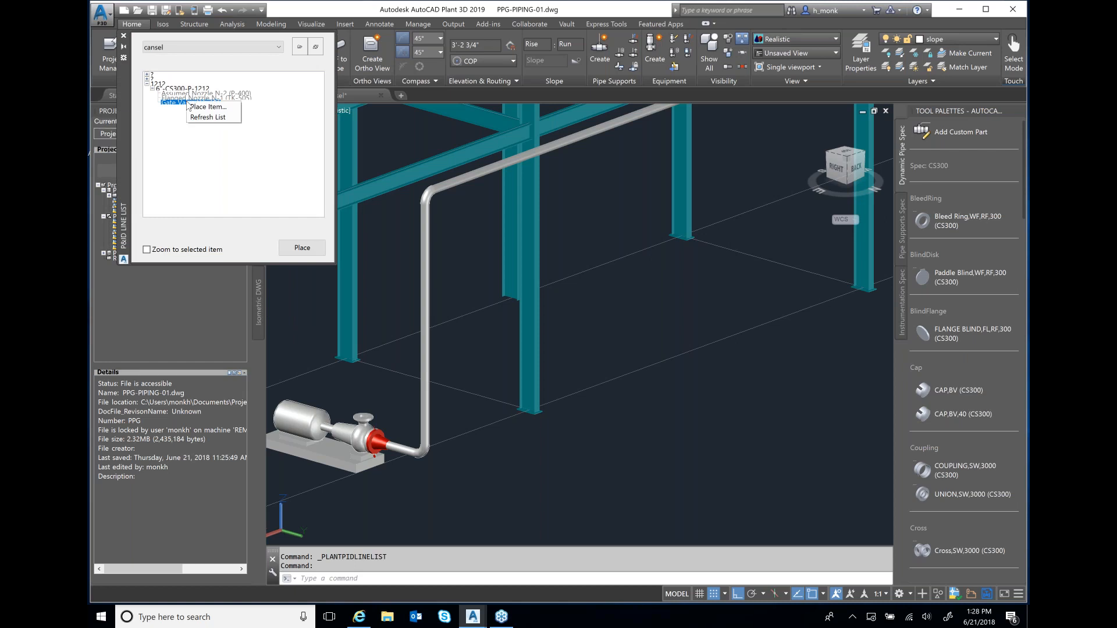
{"action": "left_click", "coordinate": [207, 107]}
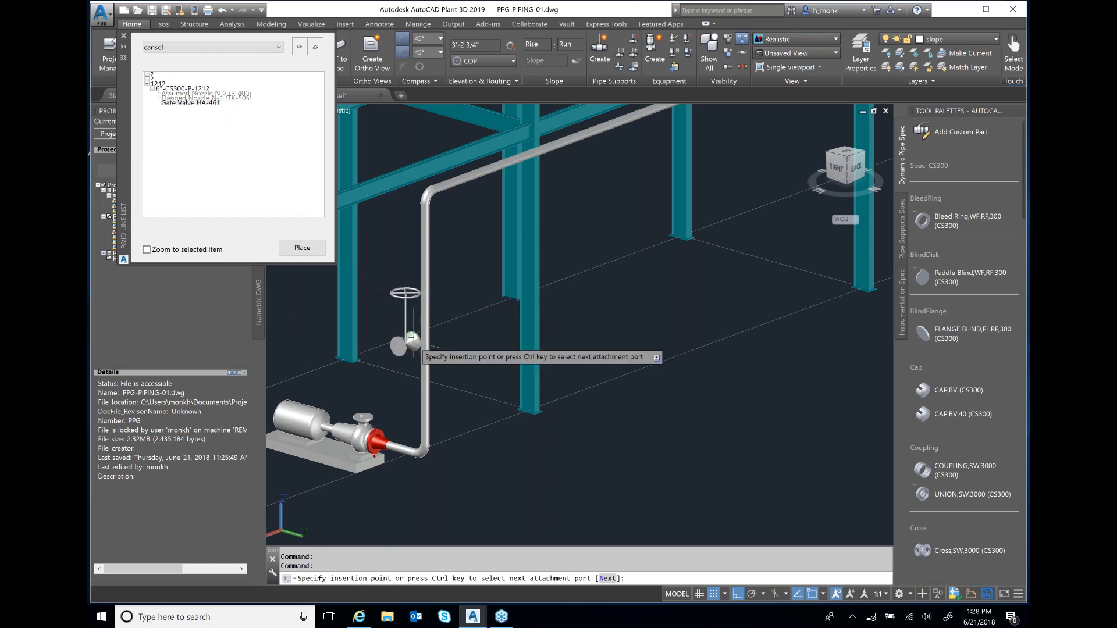
{"action": "left_click", "coordinate": [425, 317]}
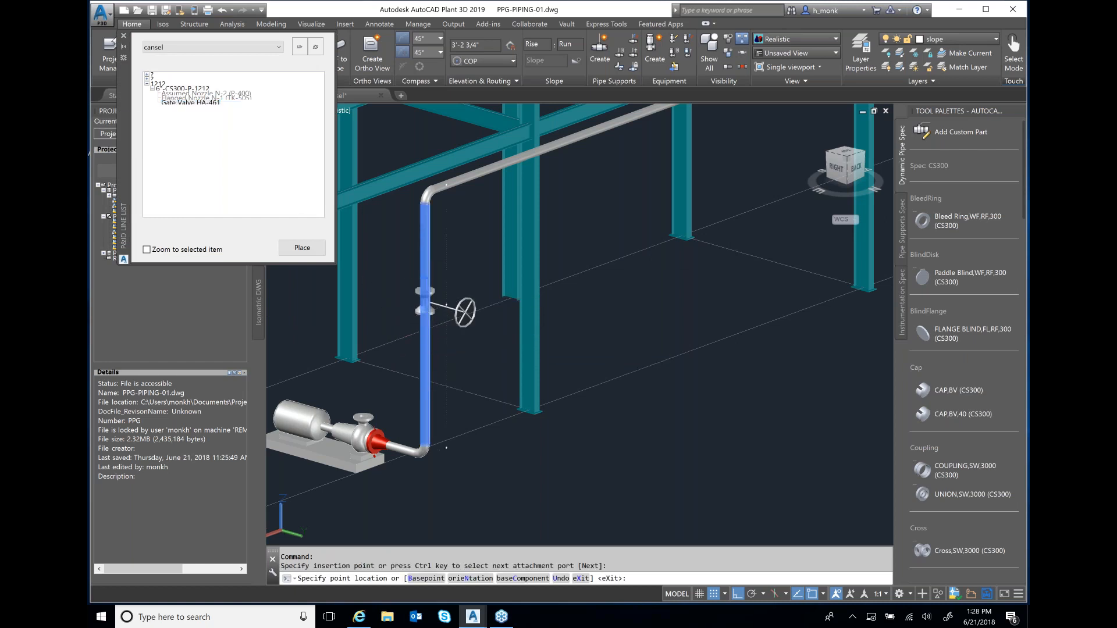
{"action": "left_click", "coordinate": [447, 304]}
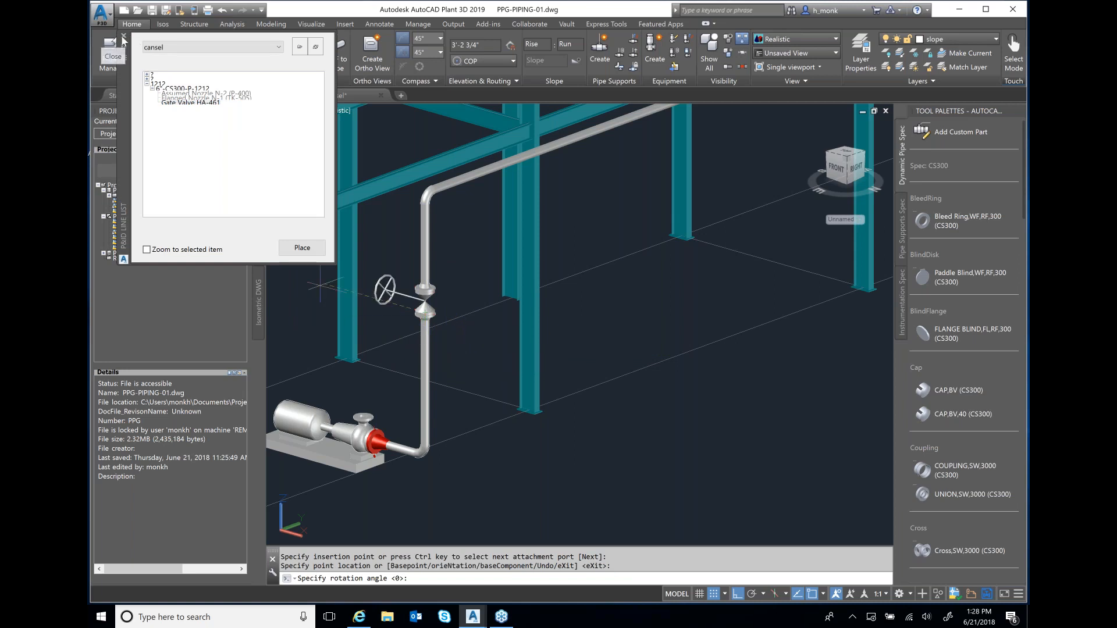
{"action": "left_click", "coordinate": [123, 37]}
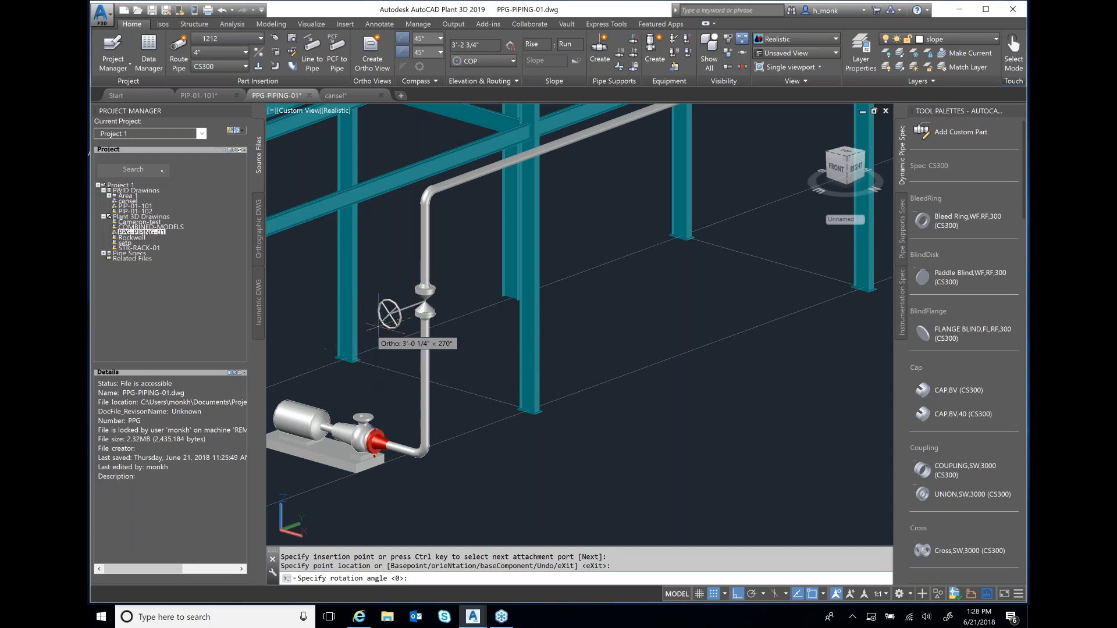
{"action": "key", "text": "Escape"}
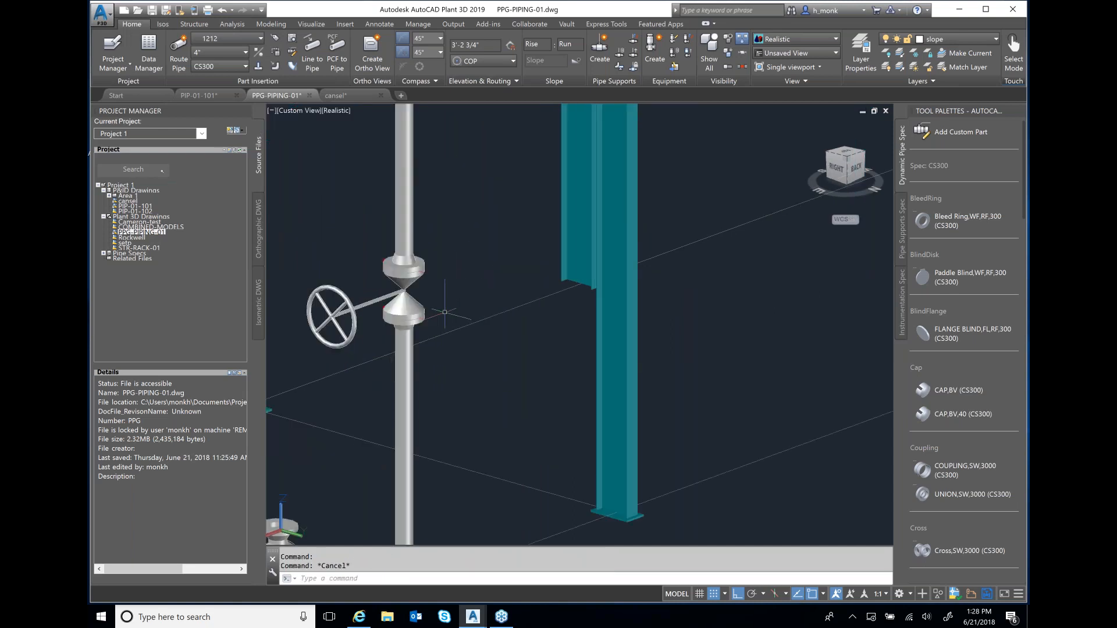
Step: Substitute the flange above the gate valve with the 4" FLANGE SO, 300 LB, RF, ASME B16.5
{"action": "scroll", "coordinate": [343, 273], "scroll_direction": "up", "scroll_amount": 2}
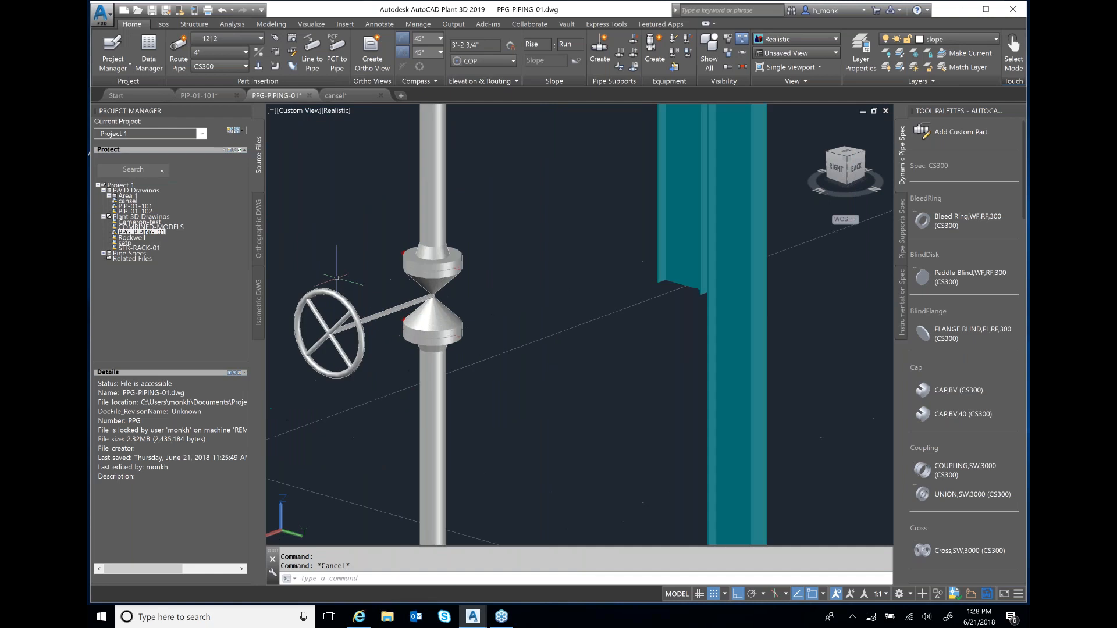
{"action": "left_click", "coordinate": [456, 249]}
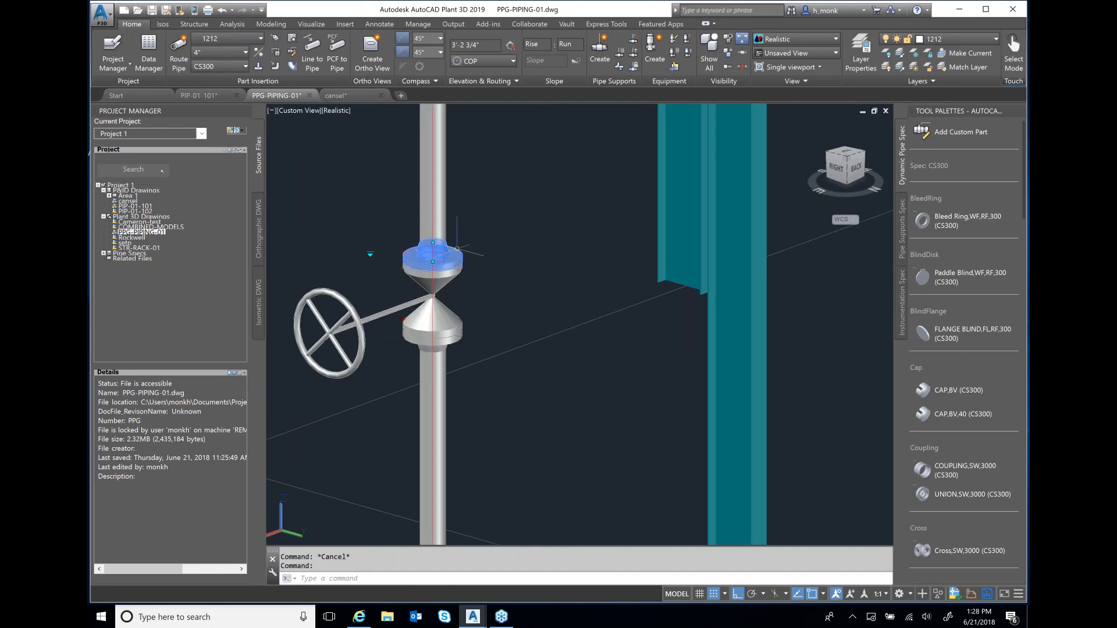
{"action": "left_click", "coordinate": [370, 254]}
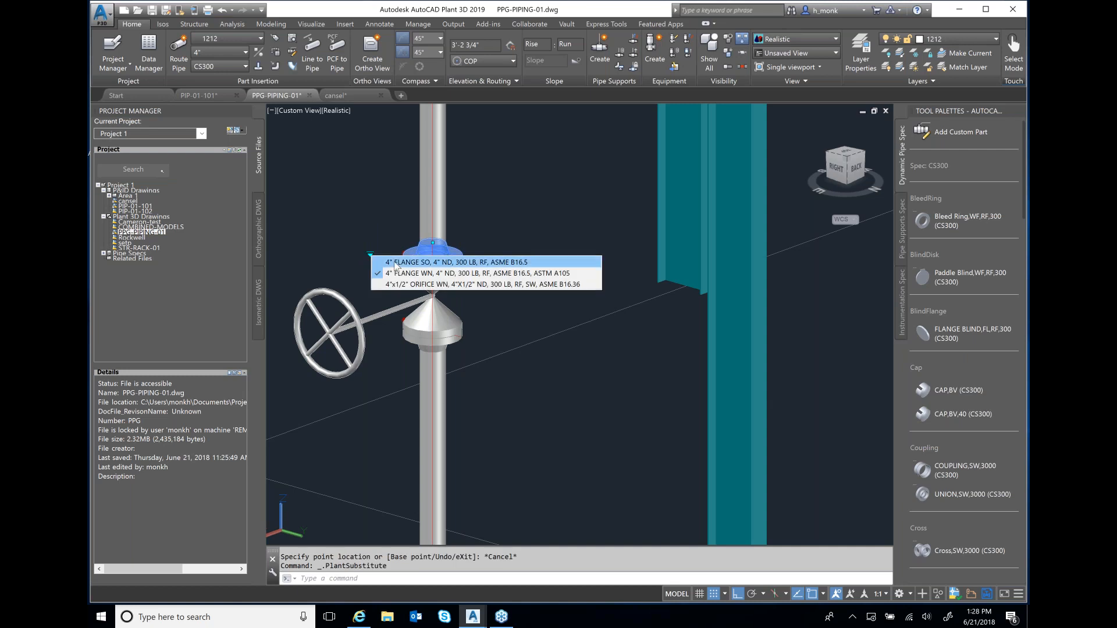
{"action": "left_click", "coordinate": [395, 263]}
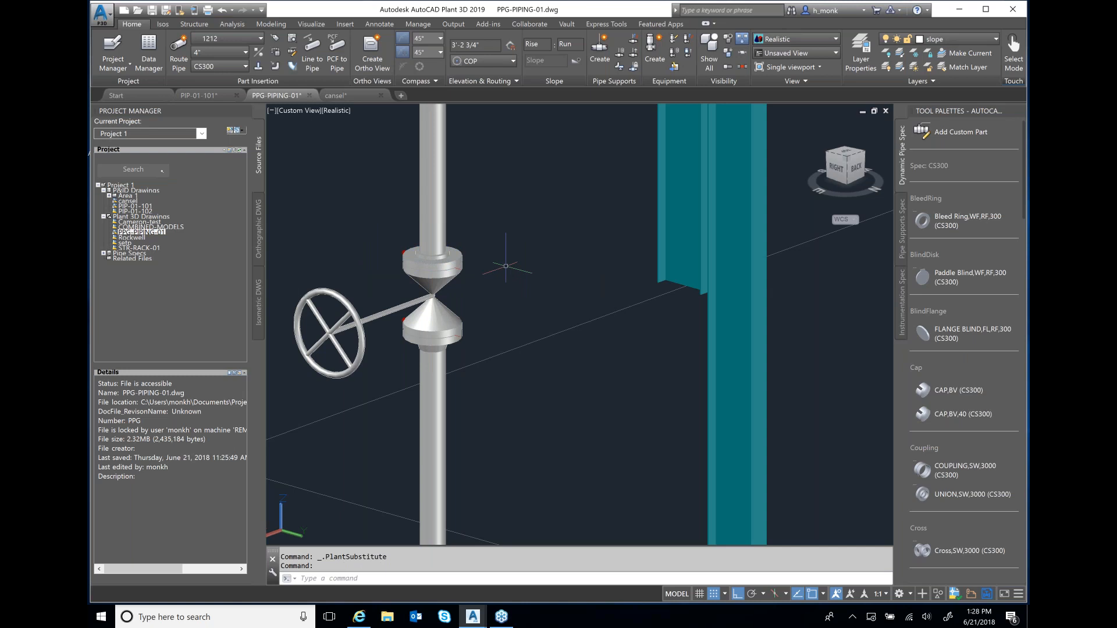
Step: Substitute the gate valve in the pump's vertical pipe with a ball valve and clear the selection
{"action": "left_click", "coordinate": [422, 294]}
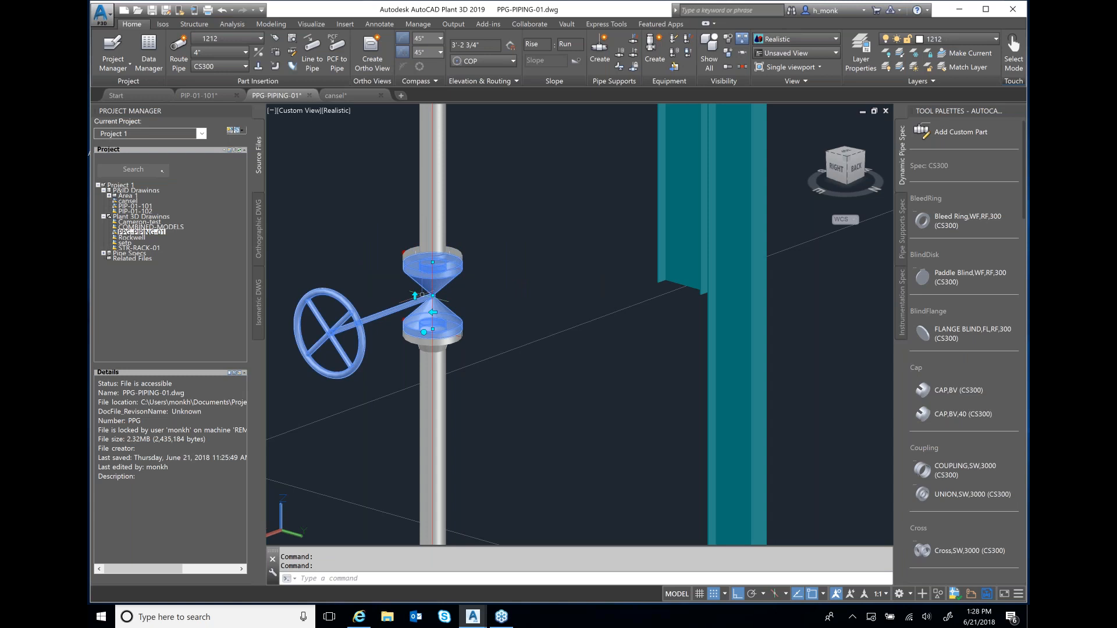
{"action": "scroll", "coordinate": [422, 295], "scroll_direction": "down", "scroll_amount": 2}
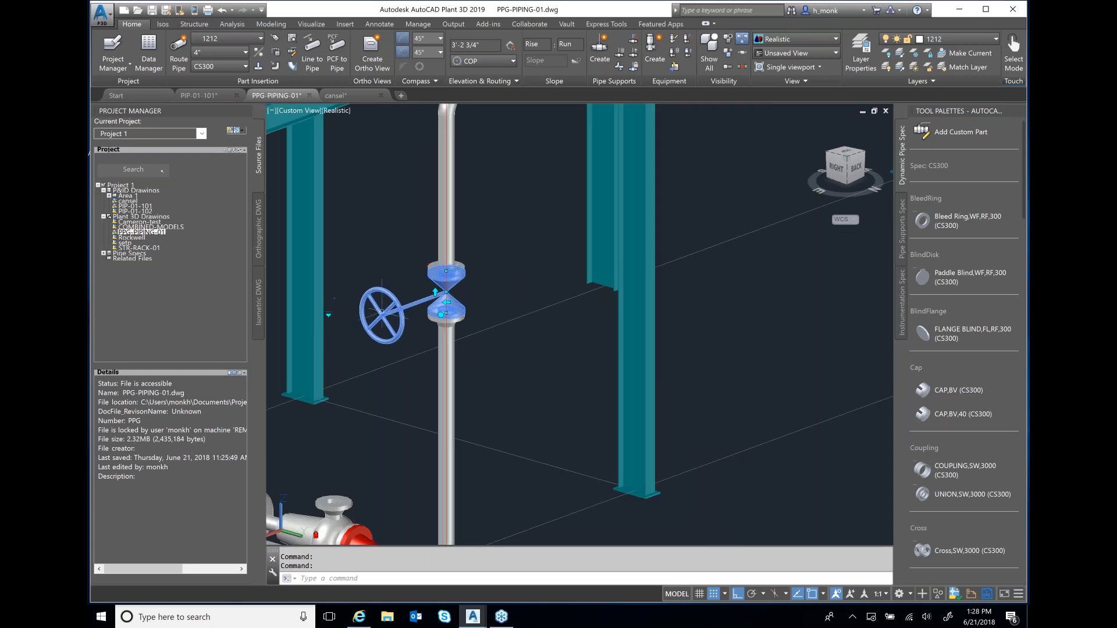
{"action": "left_click", "coordinate": [328, 315]}
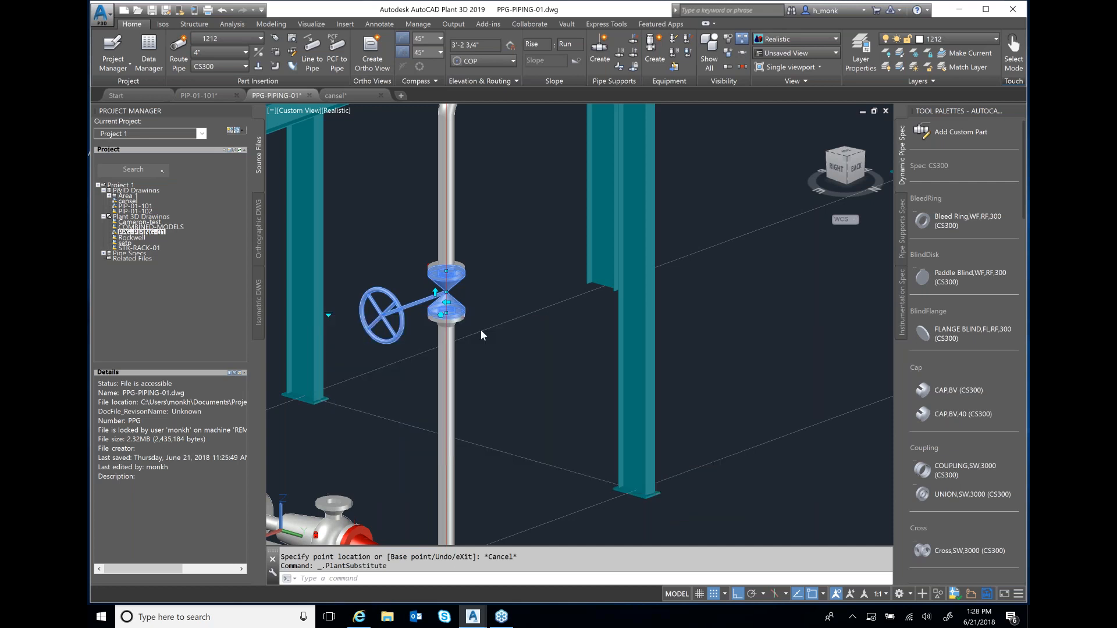
{"action": "scroll", "coordinate": [493, 341], "scroll_direction": "up", "scroll_amount": 2}
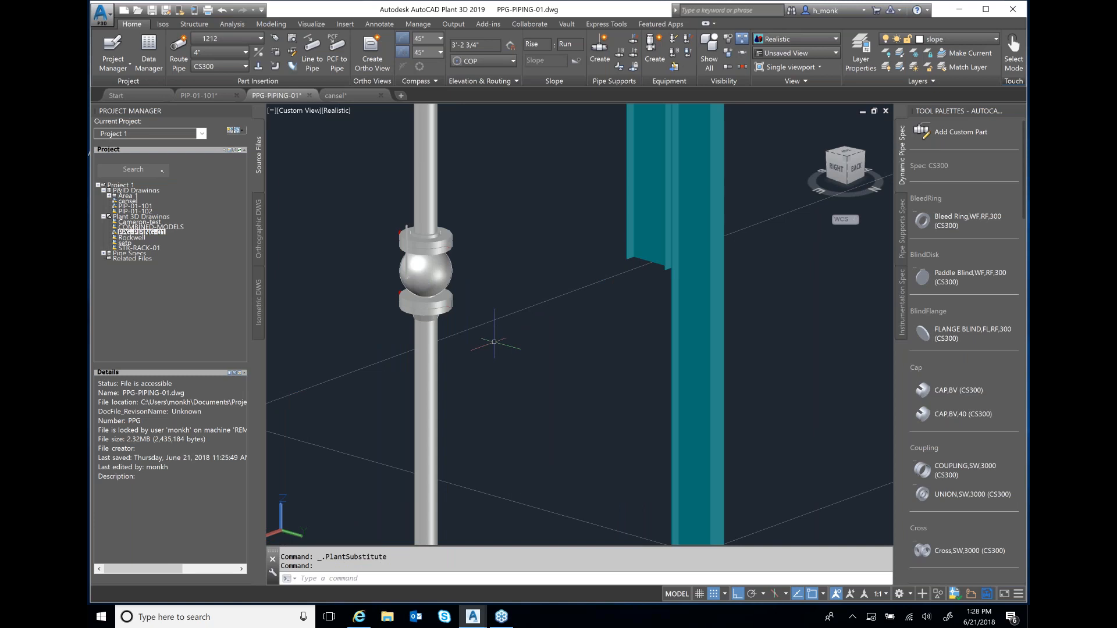
{"action": "key", "text": "Escape"}
{"action": "key", "text": "Escape"}
Step: Route a short 4" pipe stub out of the elbow atop the vertical pipe, opposite the long horizontal run, turning the elbow into a tee
{"action": "scroll", "coordinate": [463, 305], "scroll_direction": "down", "scroll_amount": 3}
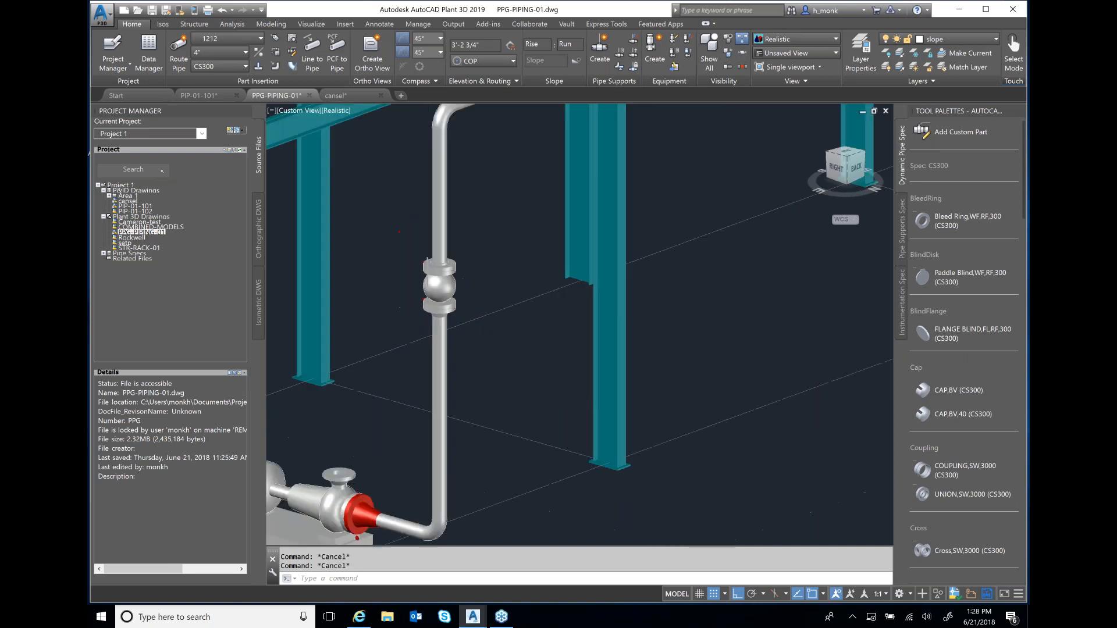
{"action": "scroll", "coordinate": [463, 312], "scroll_direction": "down", "scroll_amount": 3}
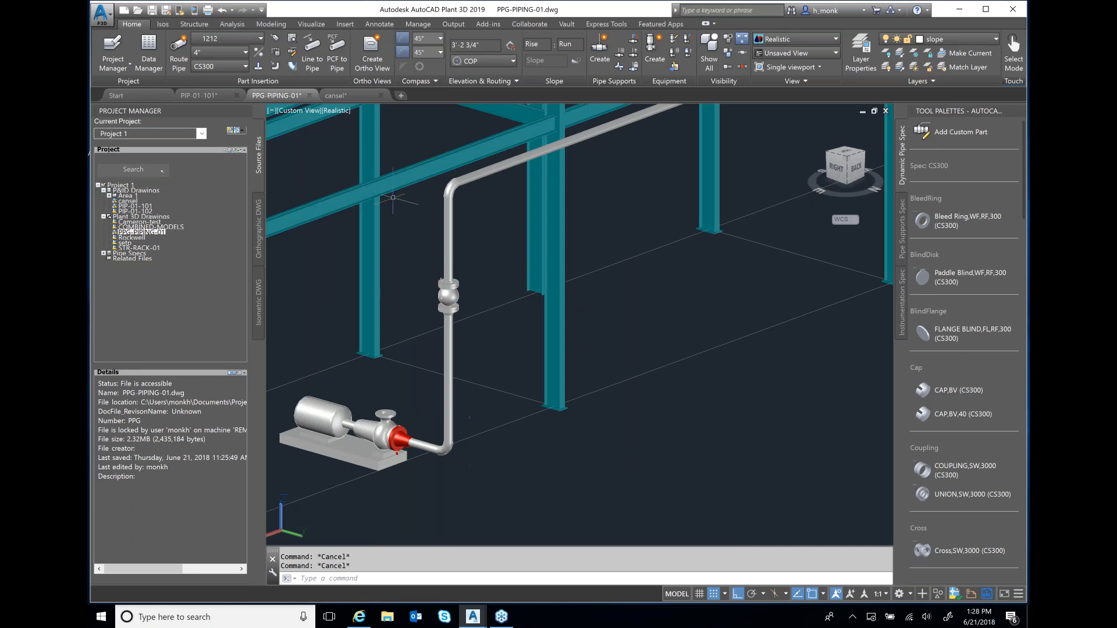
{"action": "scroll", "coordinate": [435, 178], "scroll_direction": "up", "scroll_amount": 2}
{"action": "scroll", "coordinate": [435, 178], "scroll_direction": "up", "scroll_amount": 2}
{"action": "left_click", "coordinate": [461, 195]}
{"action": "left_click", "coordinate": [450, 196]}
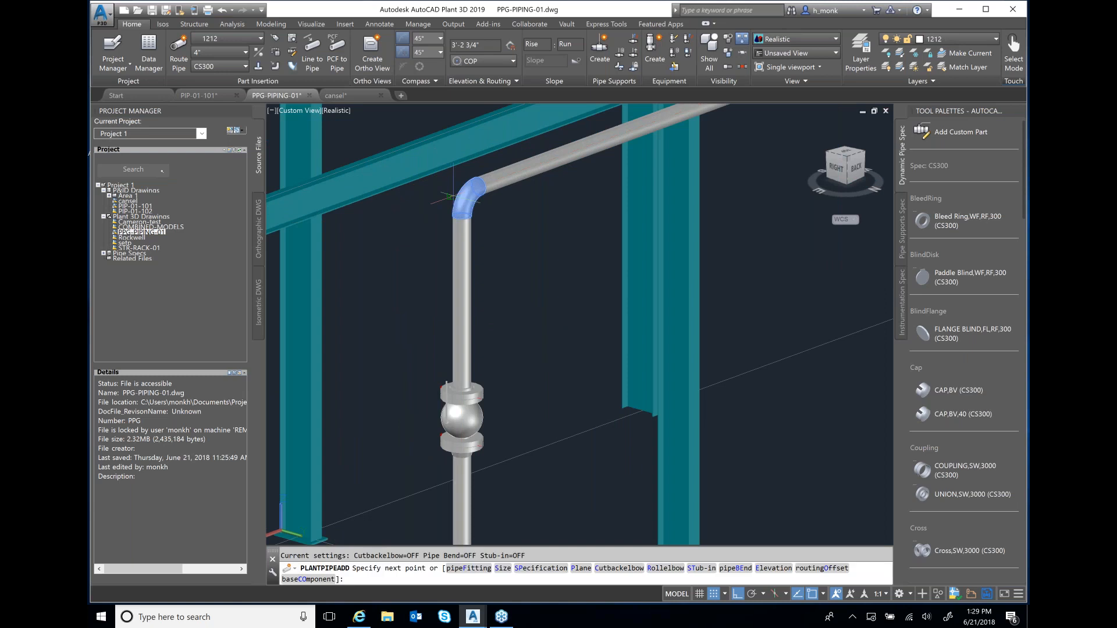
{"action": "left_click", "coordinate": [393, 217]}
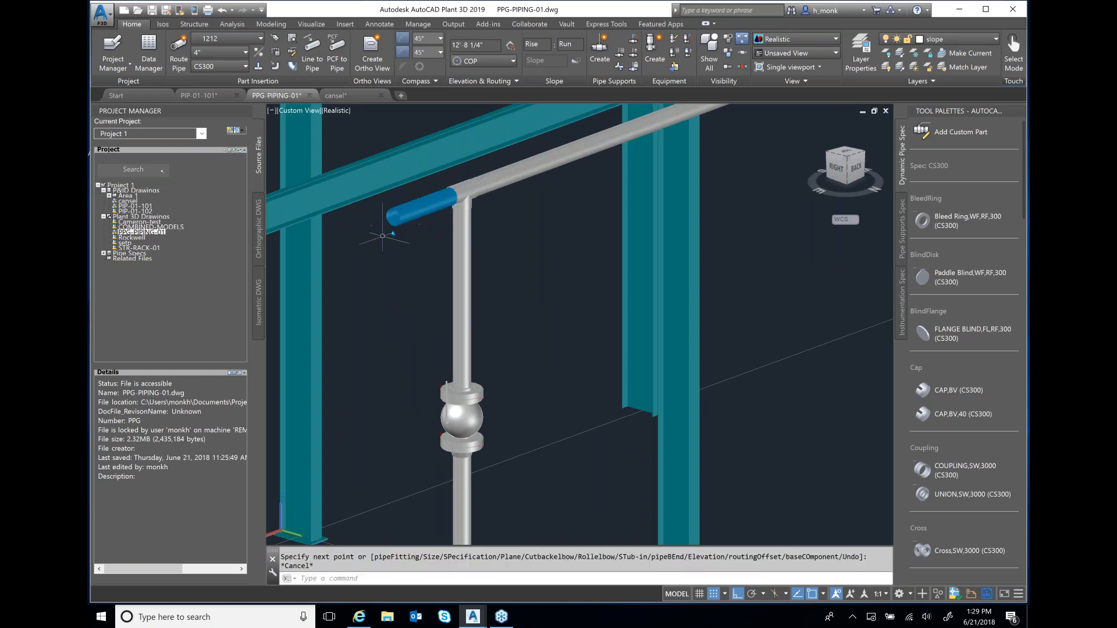
{"action": "key", "text": "Escape"}
{"action": "key", "text": "Escape"}
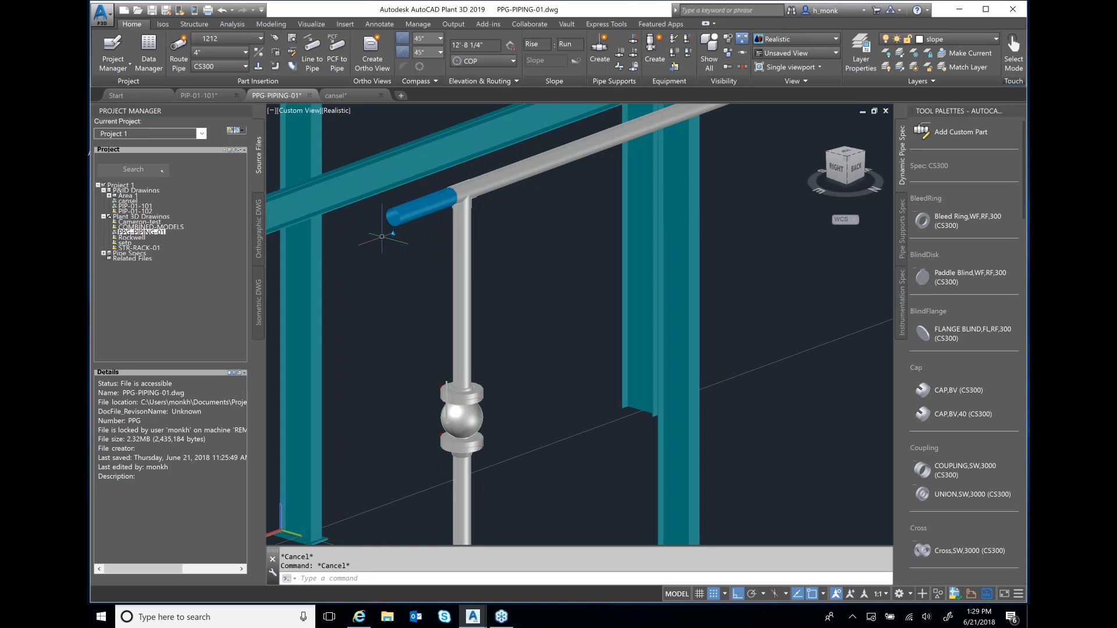
{"action": "key", "text": "Escape"}
Step: Set the pipe size to 3/4" and route a short horizontal branch off the vertical pipe below the ball valve
{"action": "scroll", "coordinate": [402, 232], "scroll_direction": "down", "scroll_amount": 5}
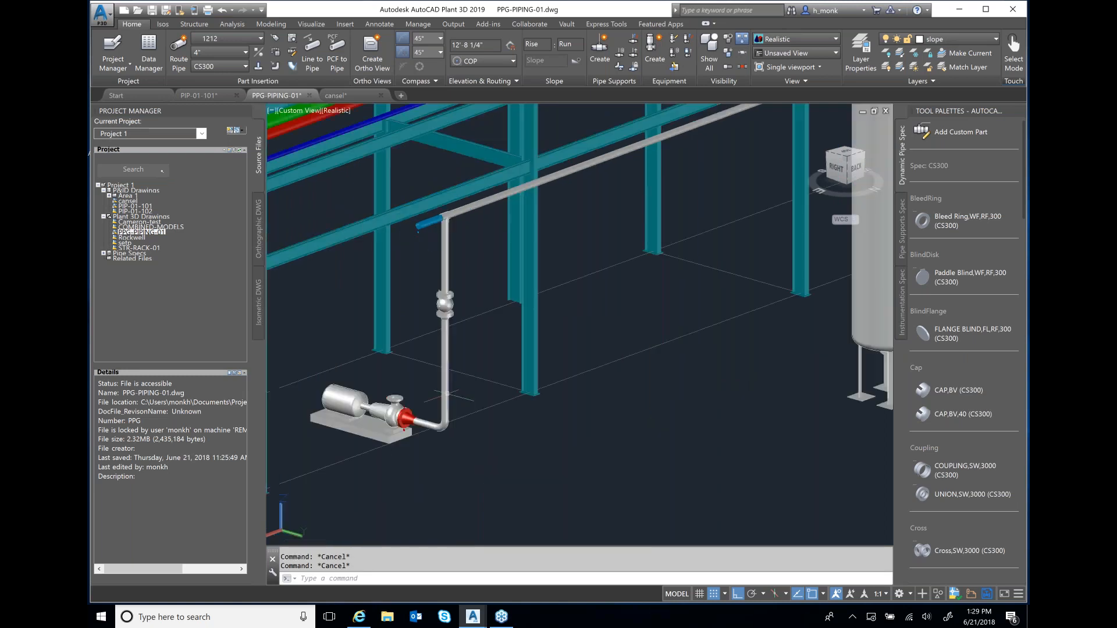
{"action": "scroll", "coordinate": [447, 391], "scroll_direction": "up", "scroll_amount": 5}
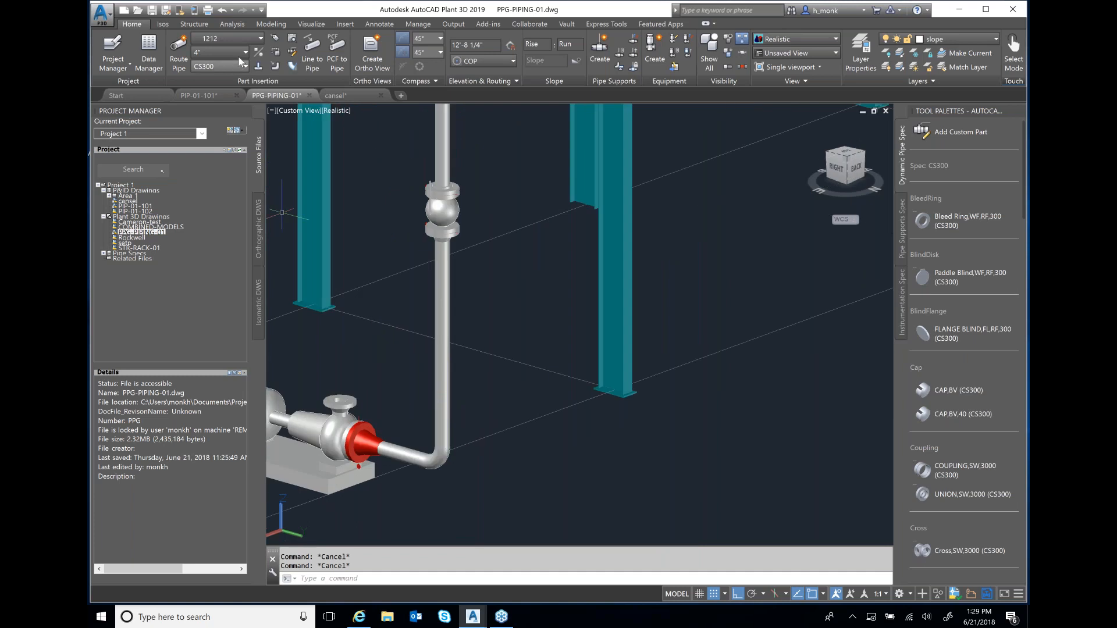
{"action": "left_click", "coordinate": [244, 53]}
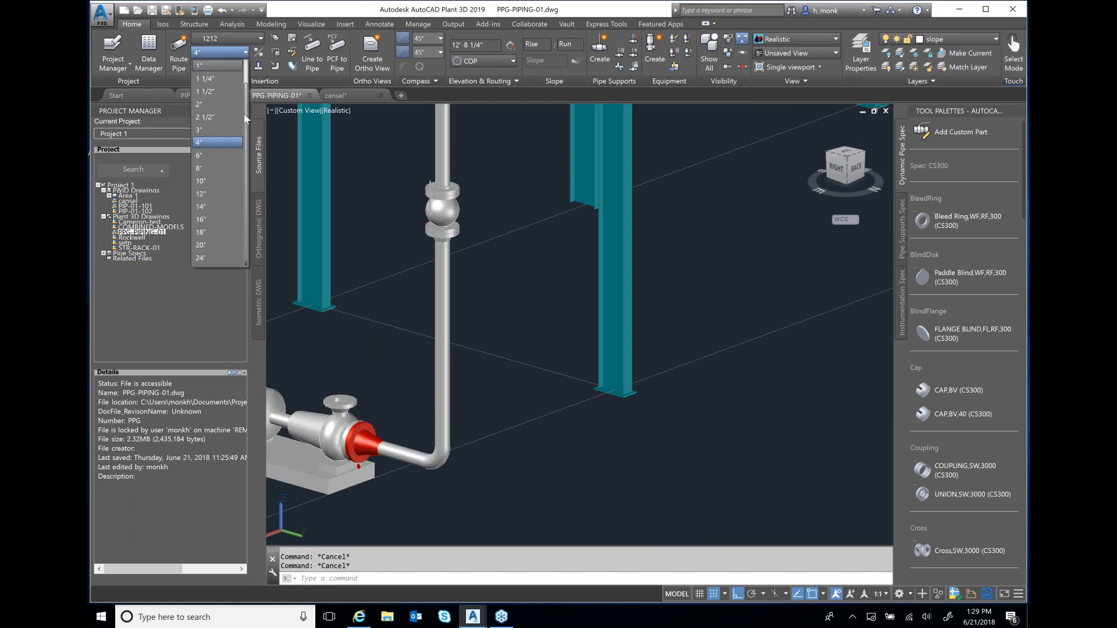
{"action": "left_click", "coordinate": [214, 79]}
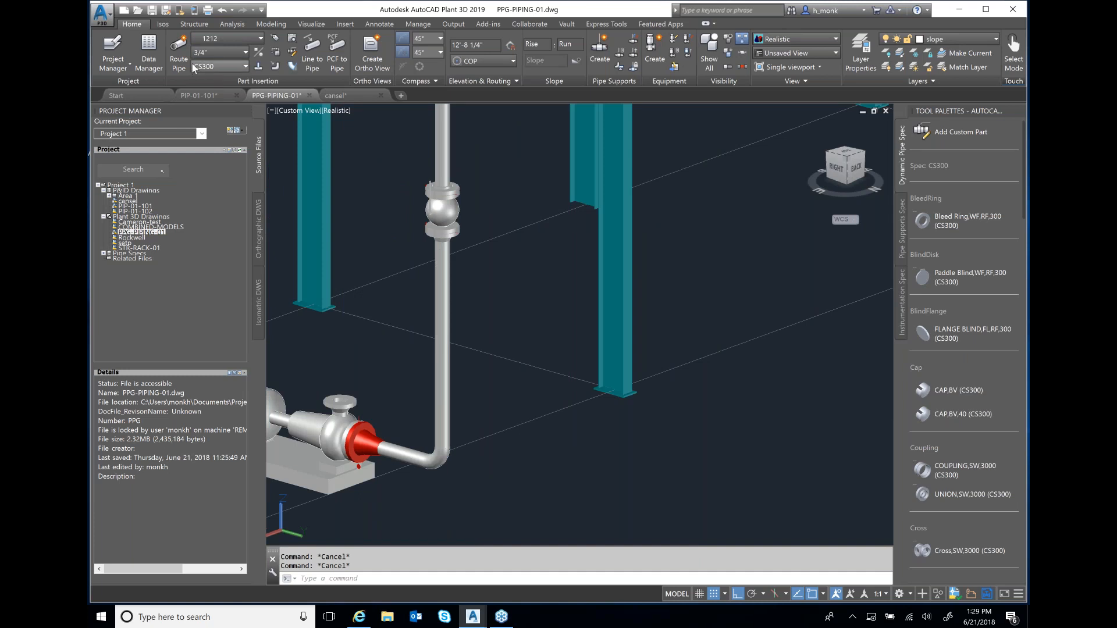
{"action": "left_click", "coordinate": [179, 49]}
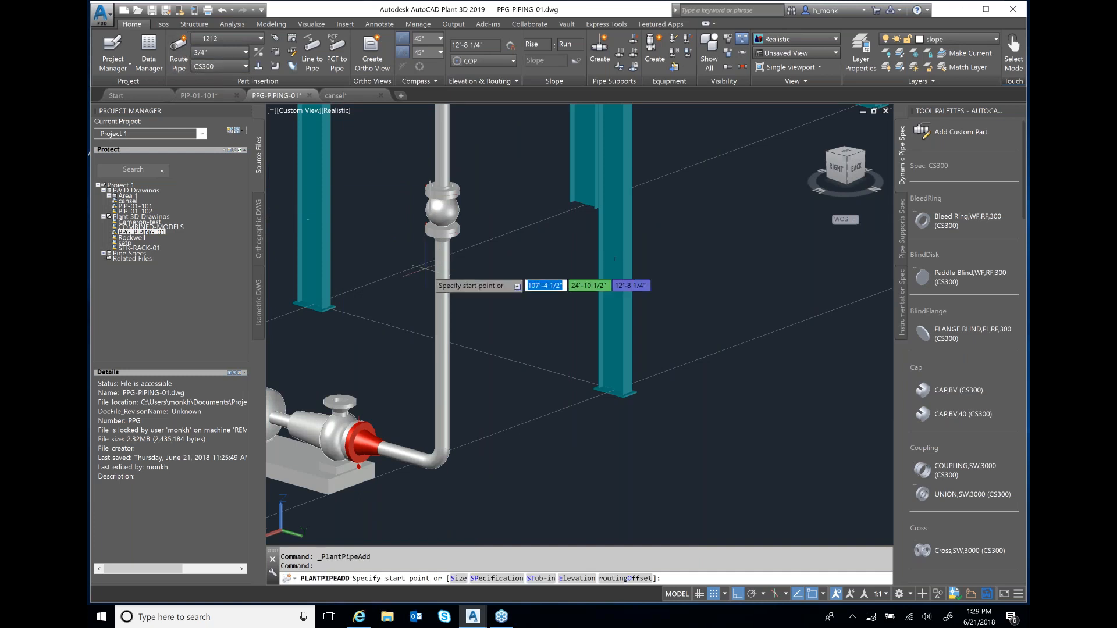
{"action": "left_click", "coordinate": [446, 295]}
{"action": "scroll", "coordinate": [454, 294], "scroll_direction": "up", "scroll_amount": 5}
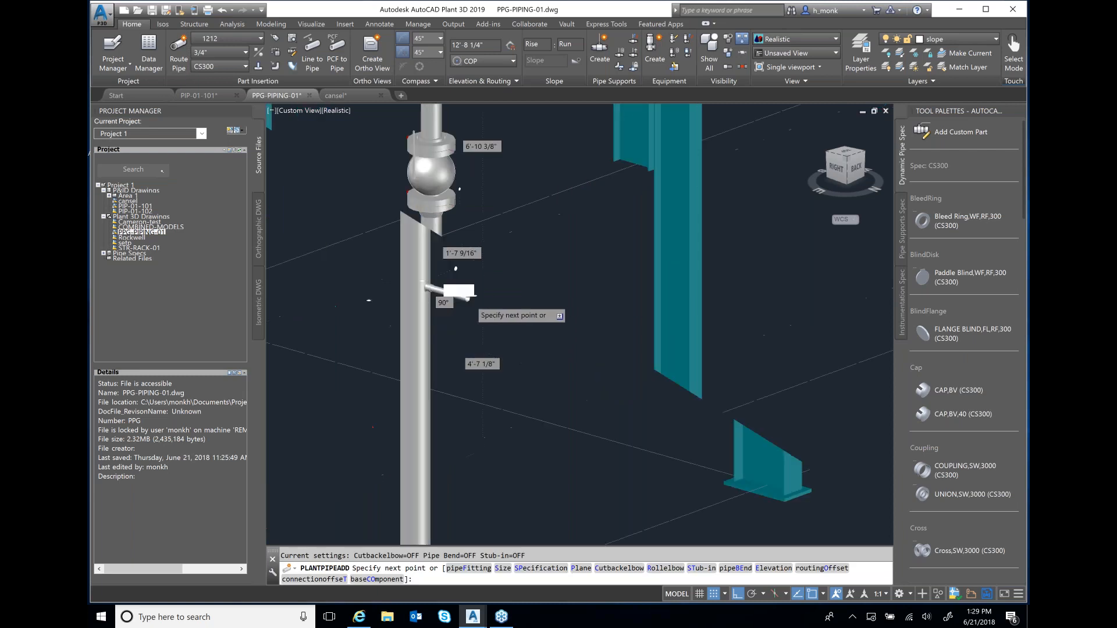
{"action": "left_click", "coordinate": [457, 295]}
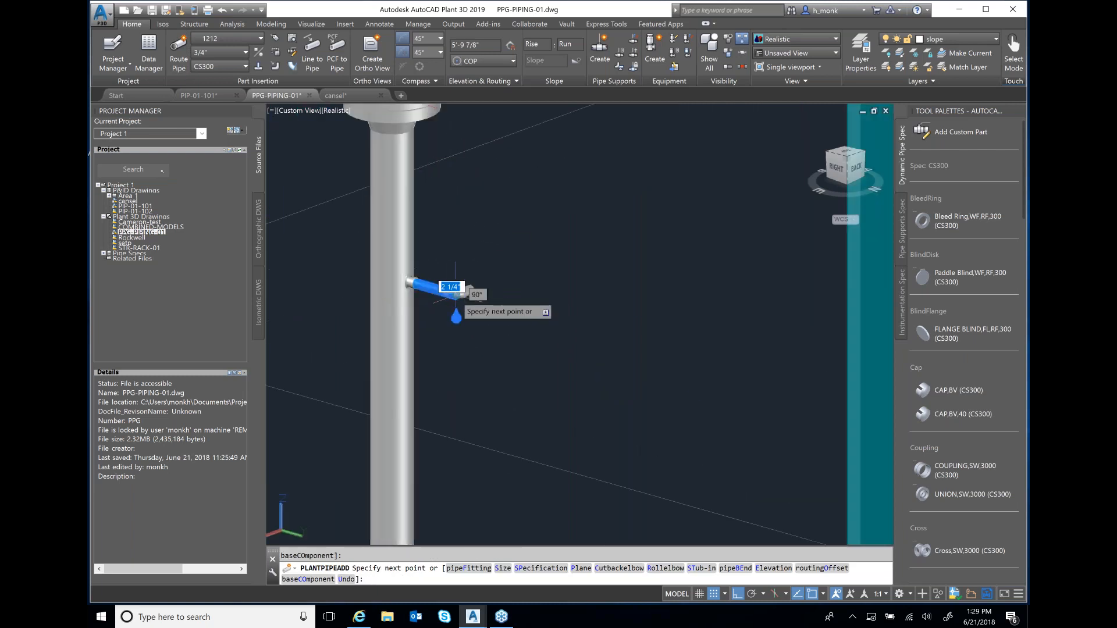
{"action": "key", "text": "Escape"}
Step: Move the 3/4" branch connection with its stub higher up the vertical pipe and clear the selection
{"action": "scroll", "coordinate": [414, 294], "scroll_direction": "up", "scroll_amount": 3}
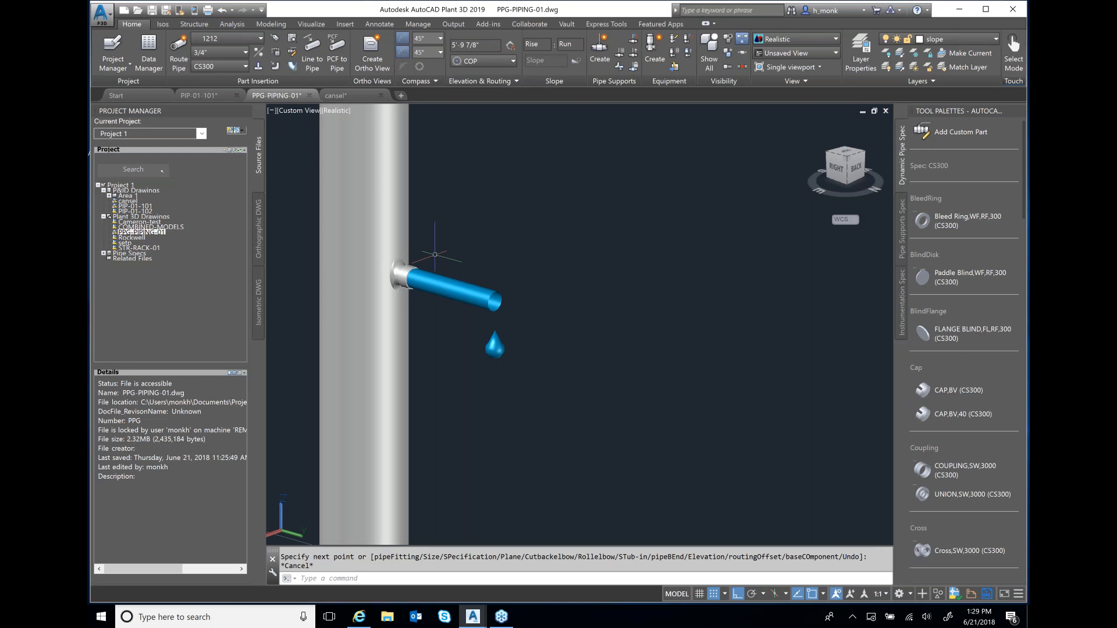
{"action": "mouse_move", "coordinate": [407, 266]}
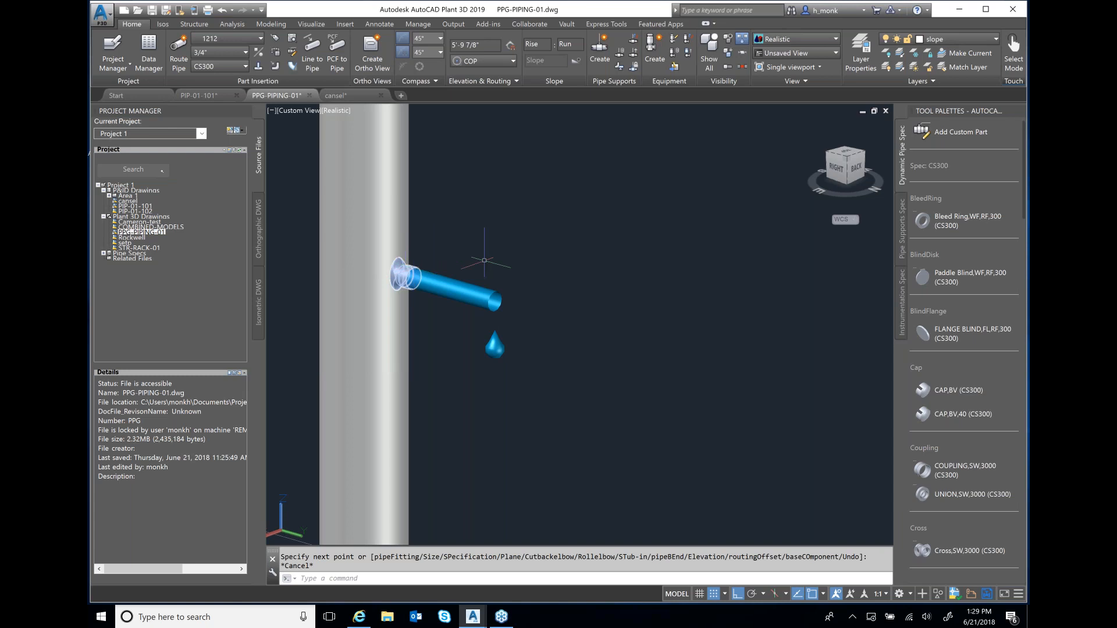
{"action": "key", "text": "Escape"}
{"action": "scroll", "coordinate": [511, 242], "scroll_direction": "down", "scroll_amount": 2}
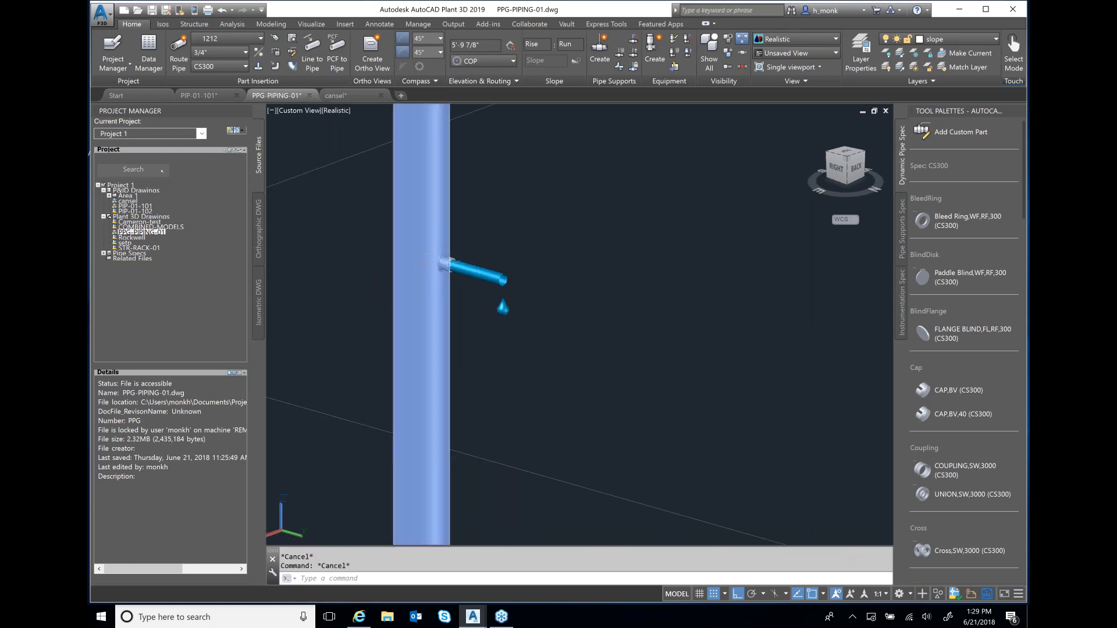
{"action": "left_click", "coordinate": [427, 256]}
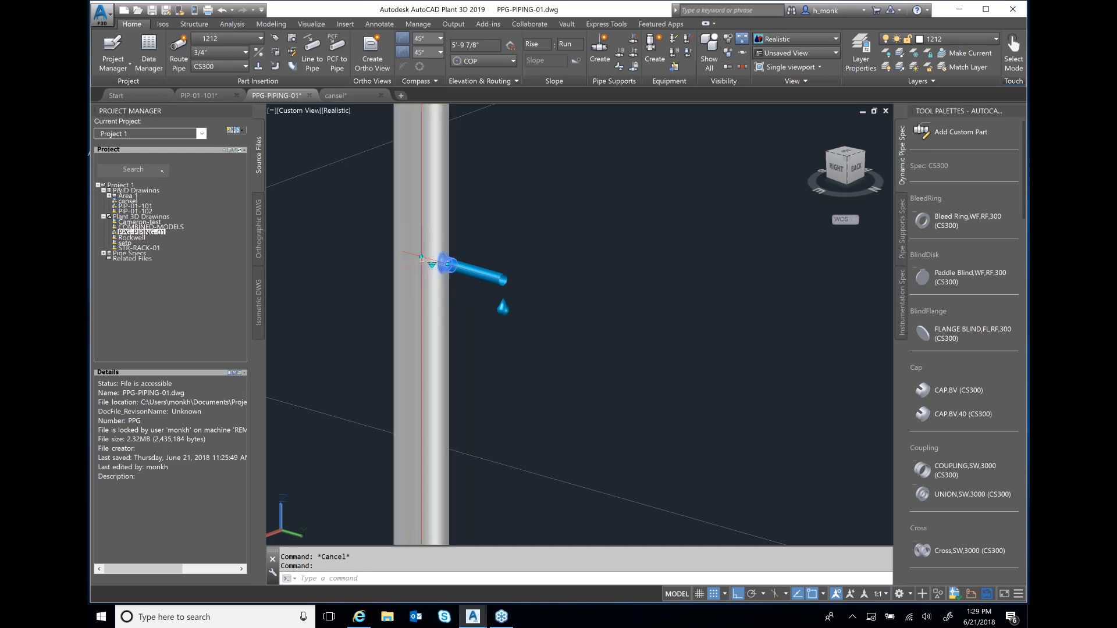
{"action": "left_click", "coordinate": [421, 258]}
{"action": "left_click", "coordinate": [413, 177]}
{"action": "key", "text": "Escape"}
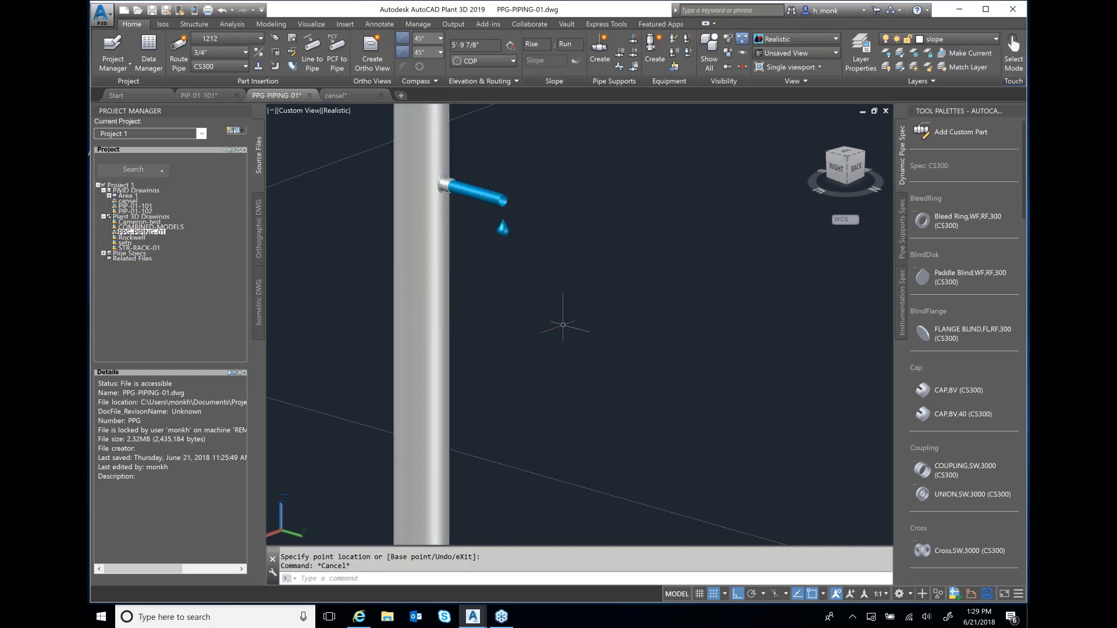
{"action": "scroll", "coordinate": [547, 322], "scroll_direction": "down", "scroll_amount": 2}
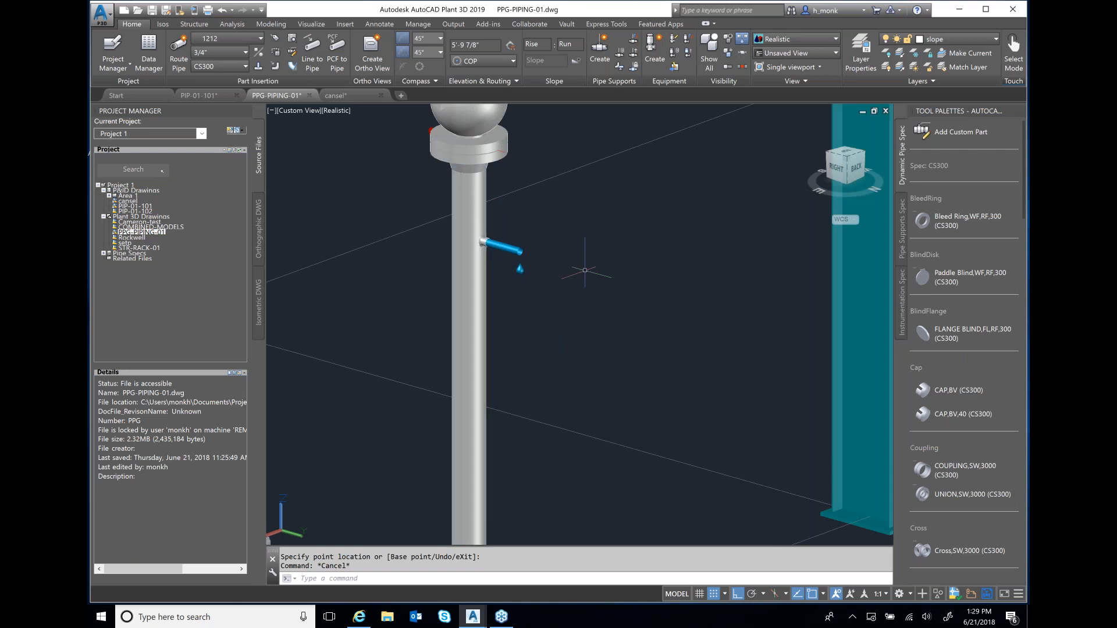
{"action": "key", "text": "Escape"}
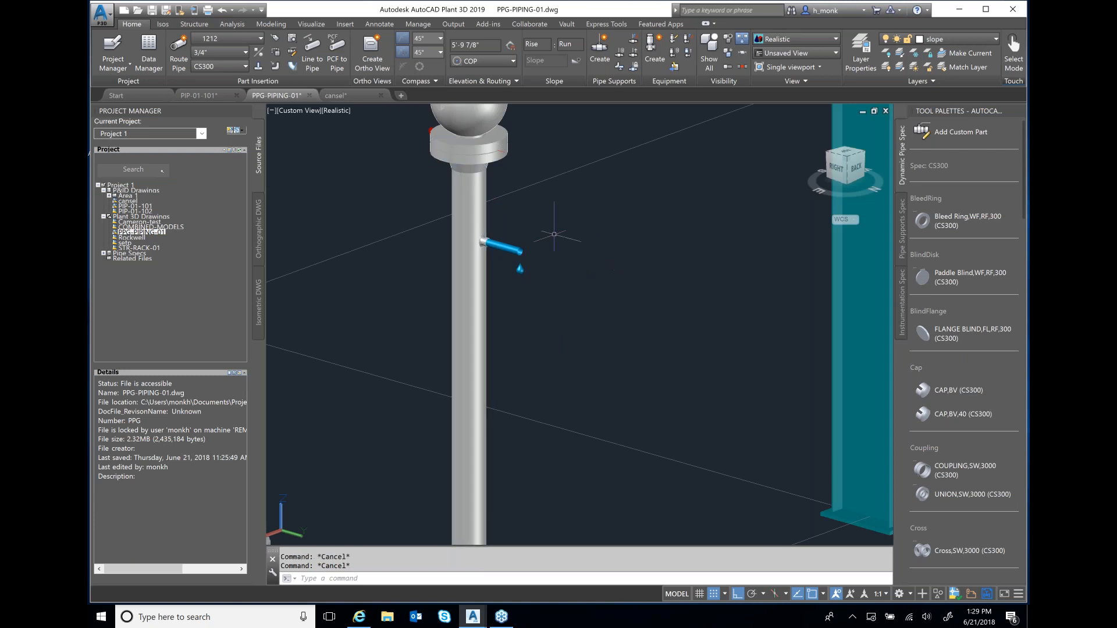
Step: Add a Welded Trunnion/Stanchion support (CSGF002), about 1'-5 1/2" long, under the elbow at the foot of the pump's vertical pipe
{"action": "scroll", "coordinate": [505, 247], "scroll_direction": "down", "scroll_amount": 4}
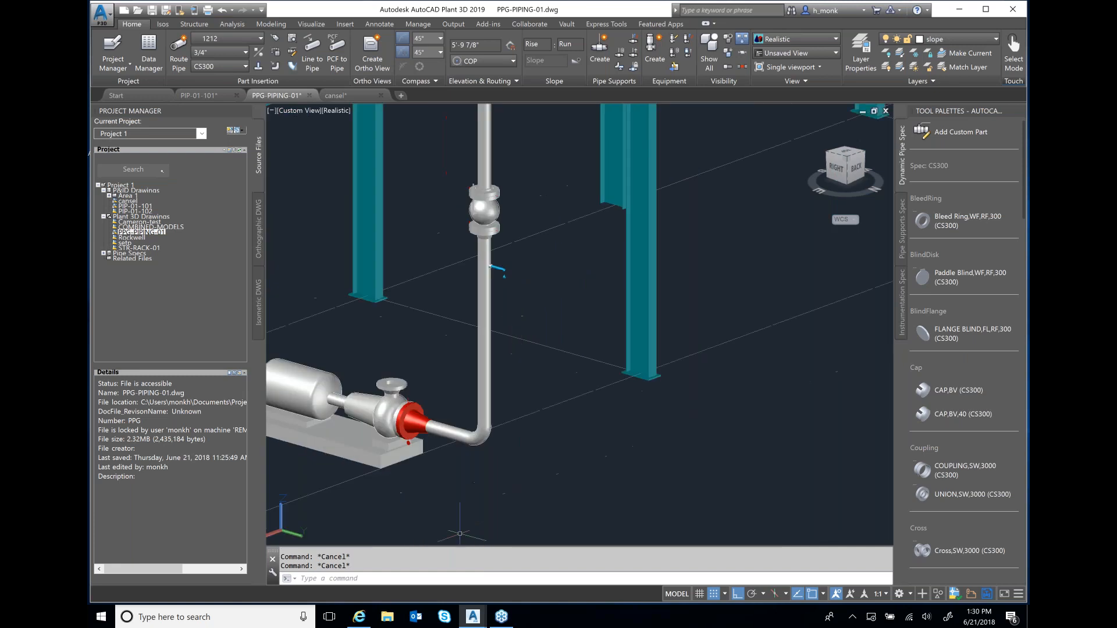
{"action": "scroll", "coordinate": [460, 533], "scroll_direction": "up", "scroll_amount": 2}
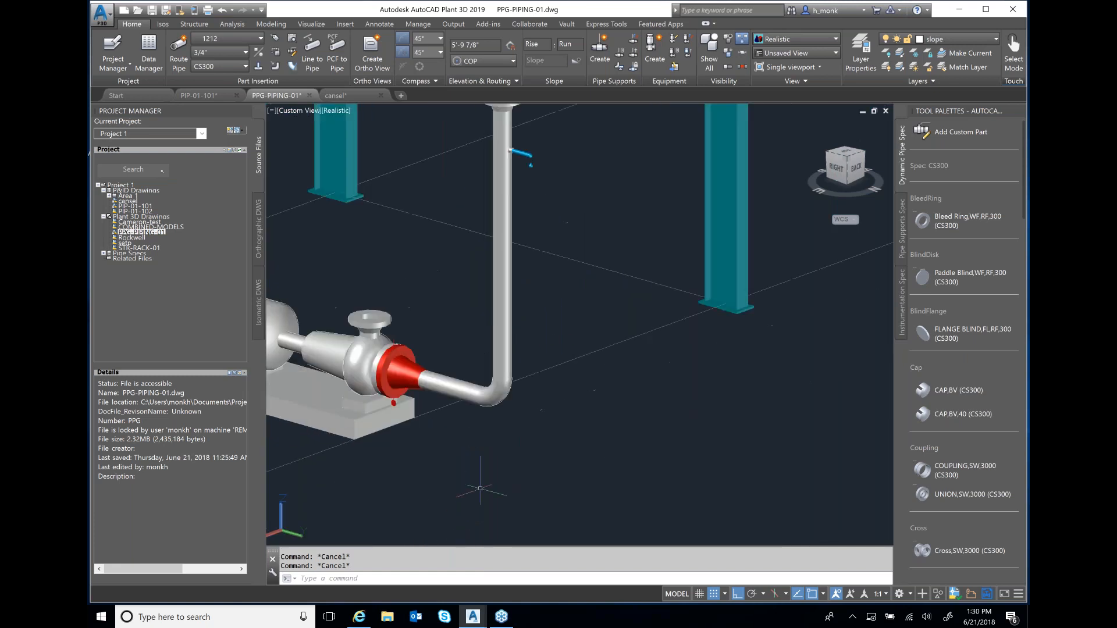
{"action": "left_click", "coordinate": [602, 58]}
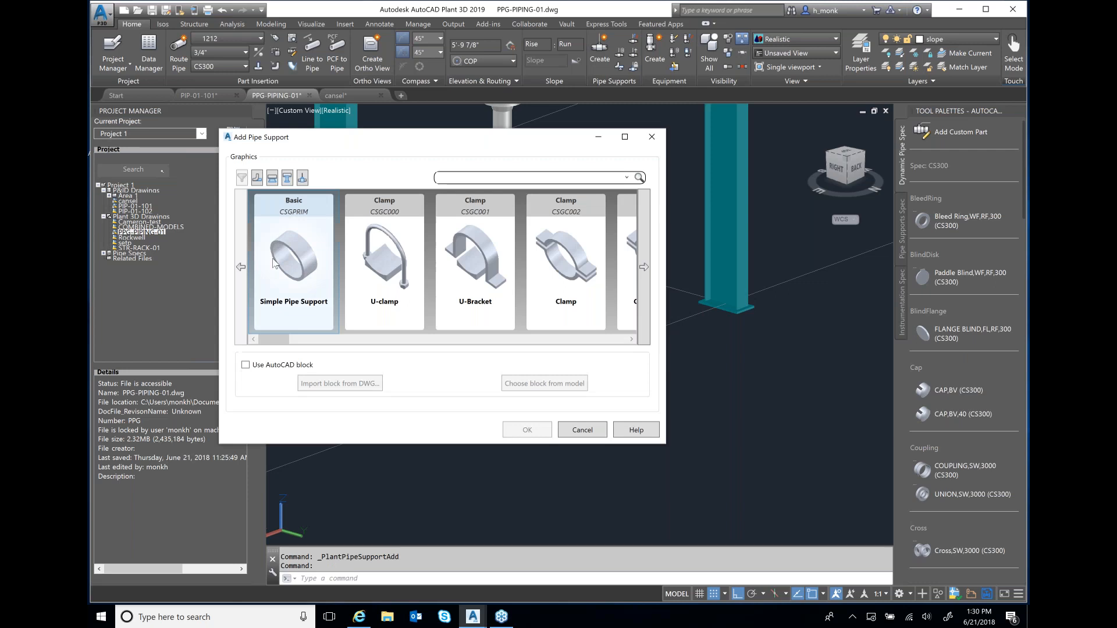
{"action": "left_click_drag", "start_coordinate": [277, 343], "coordinate": [623, 336]}
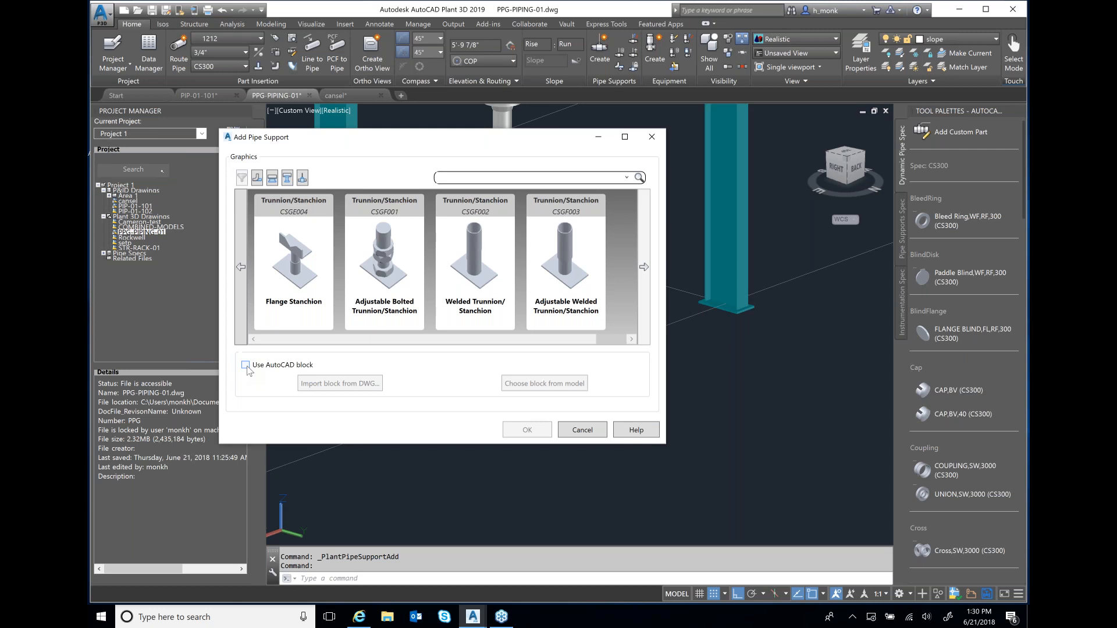
{"action": "left_click", "coordinate": [472, 279]}
{"action": "left_click", "coordinate": [527, 430]}
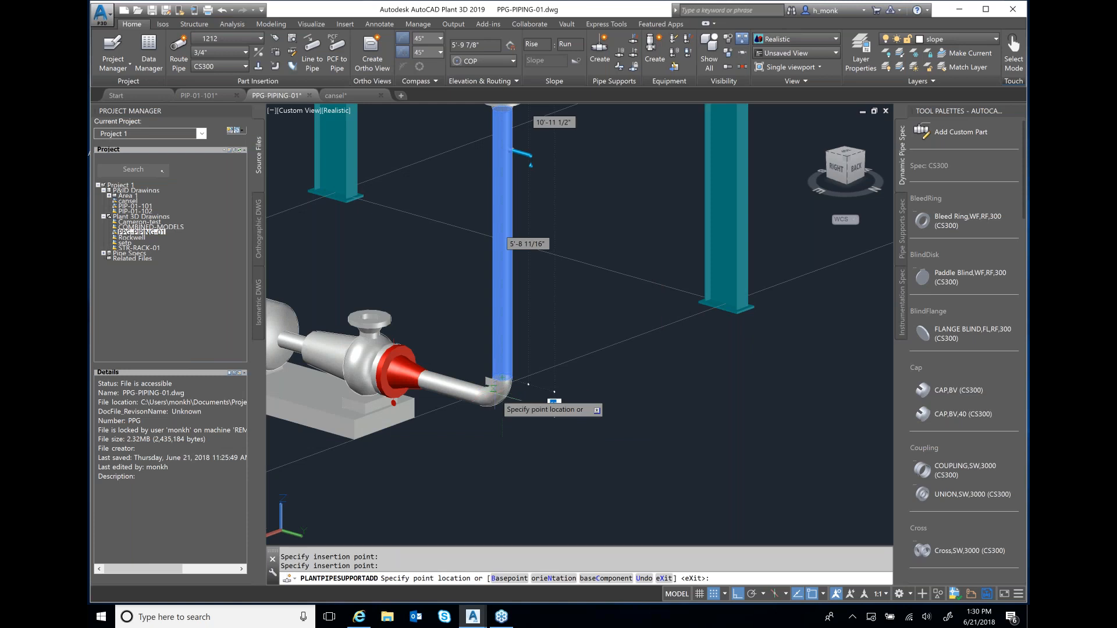
{"action": "left_click", "coordinate": [501, 410]}
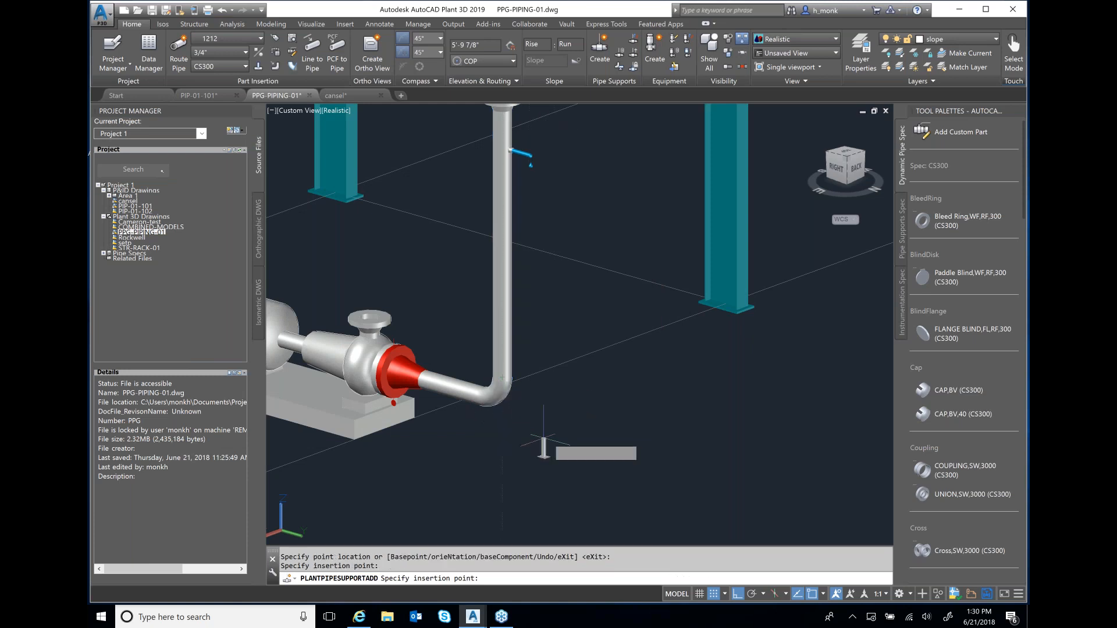
{"action": "left_click", "coordinate": [502, 413]}
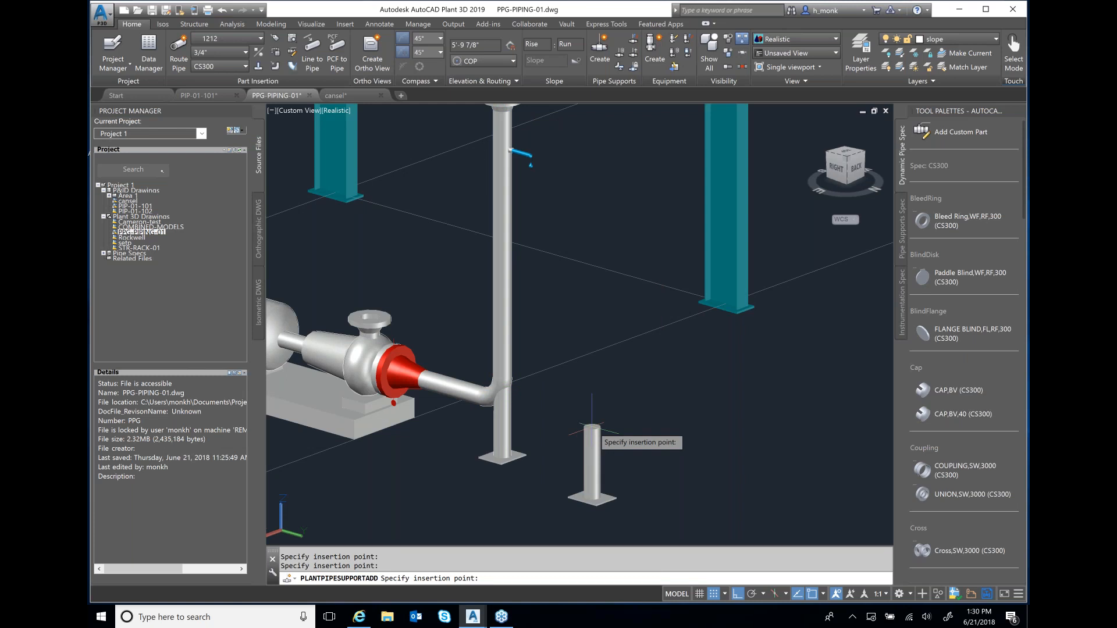
{"action": "key", "text": "Escape"}
{"action": "key", "text": "Escape"}
Step: Set the base plate length SL and width SW of the trunnion support under the pump's vertical pipe to 12"
{"action": "double_click", "coordinate": [499, 428]}
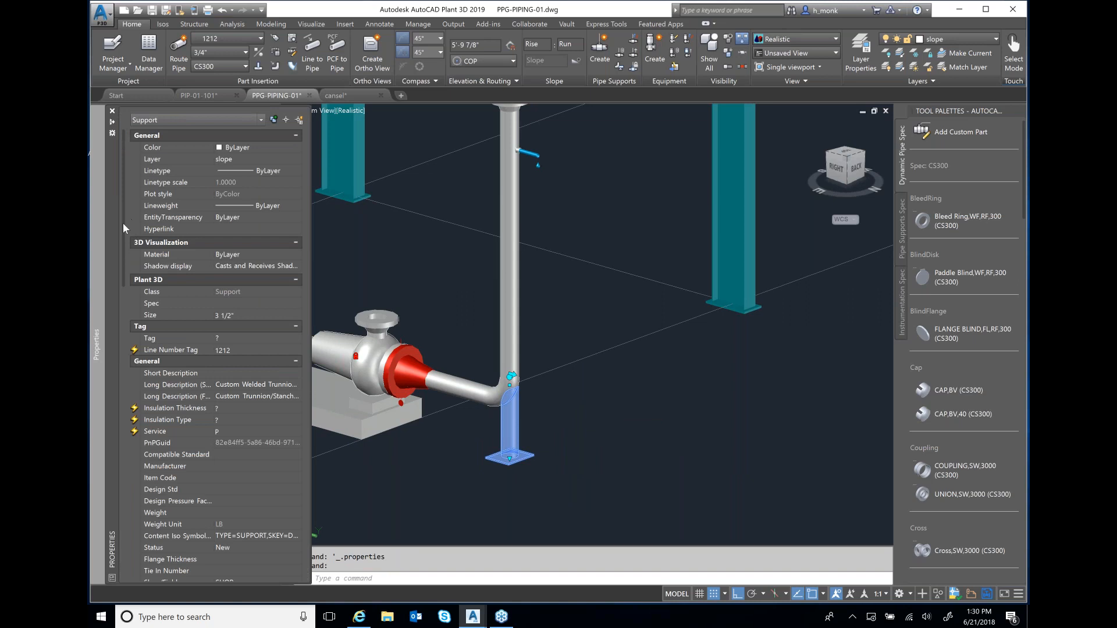
{"action": "scroll", "coordinate": [124, 227], "scroll_direction": "down", "scroll_amount": 3}
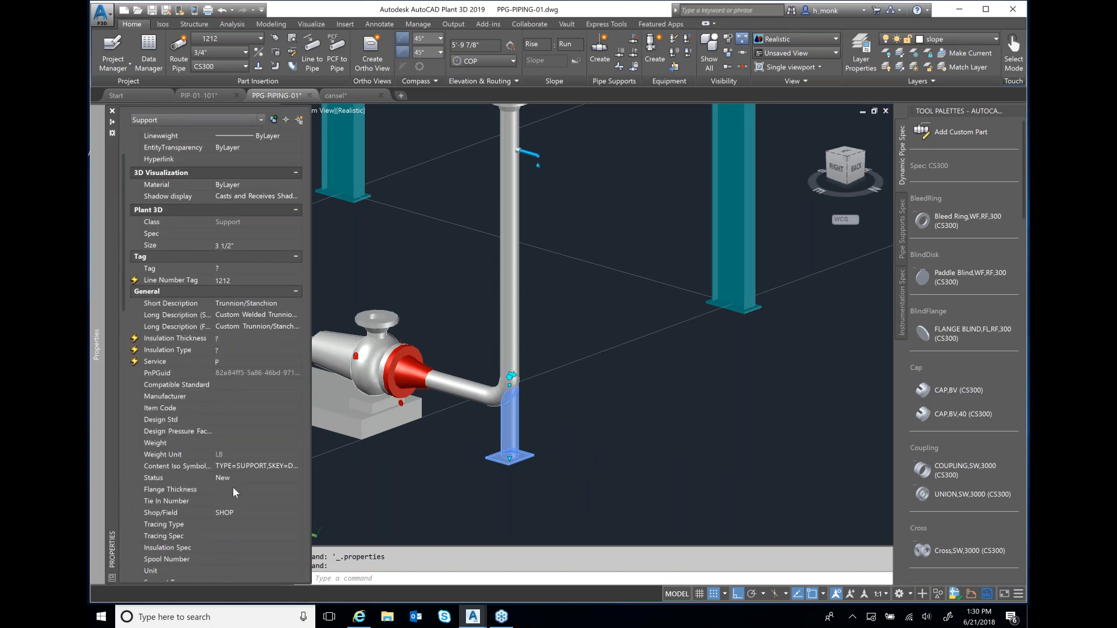
{"action": "left_click_drag", "start_coordinate": [122, 266], "coordinate": [126, 499]}
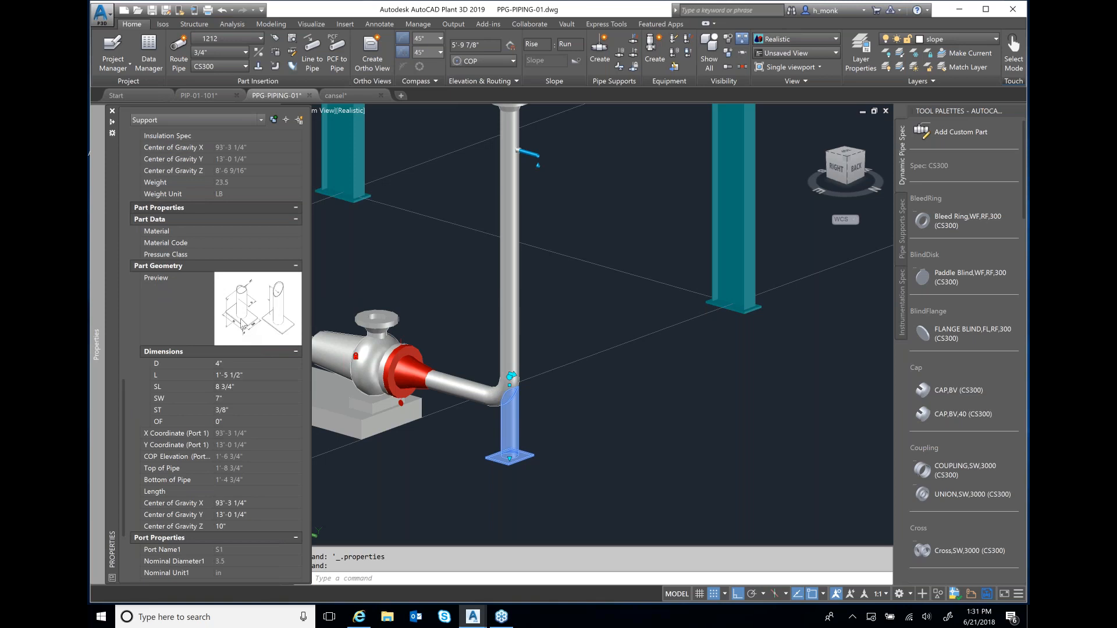
{"action": "mouse_move", "coordinate": [242, 324]}
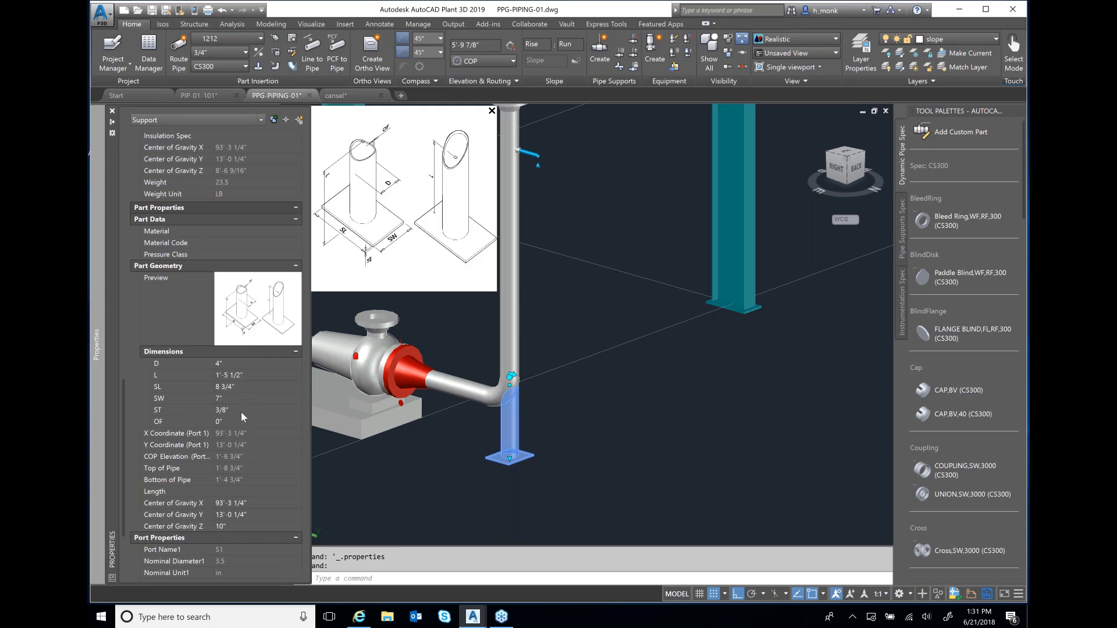
{"action": "left_click", "coordinate": [245, 386]}
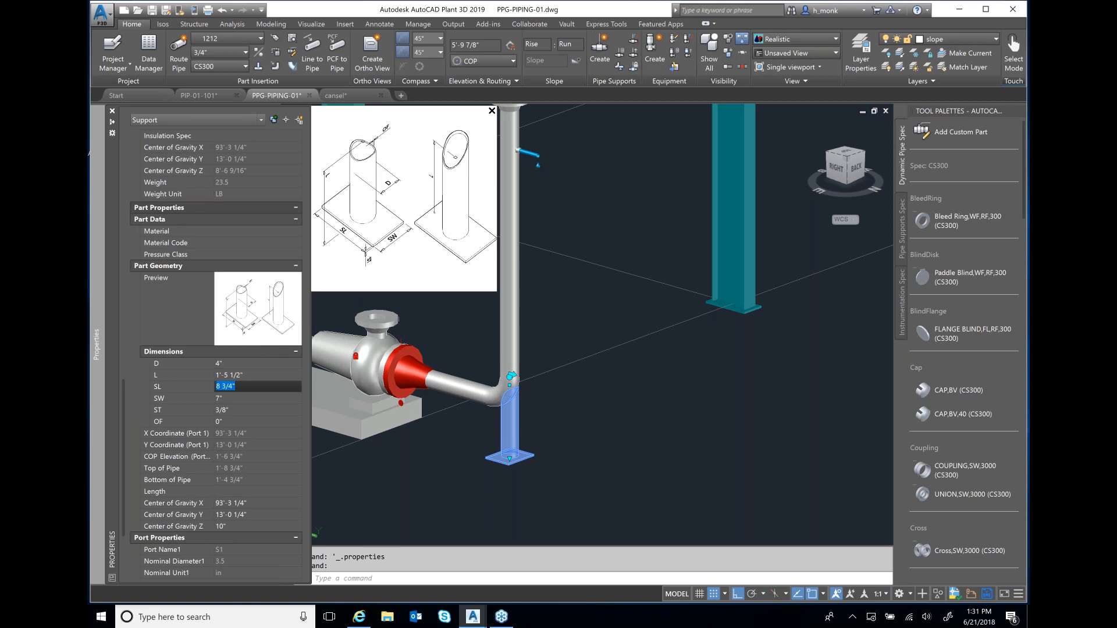
{"action": "type", "text": "12"}
{"action": "left_click", "coordinate": [237, 396]}
{"action": "type", "text": "12"}
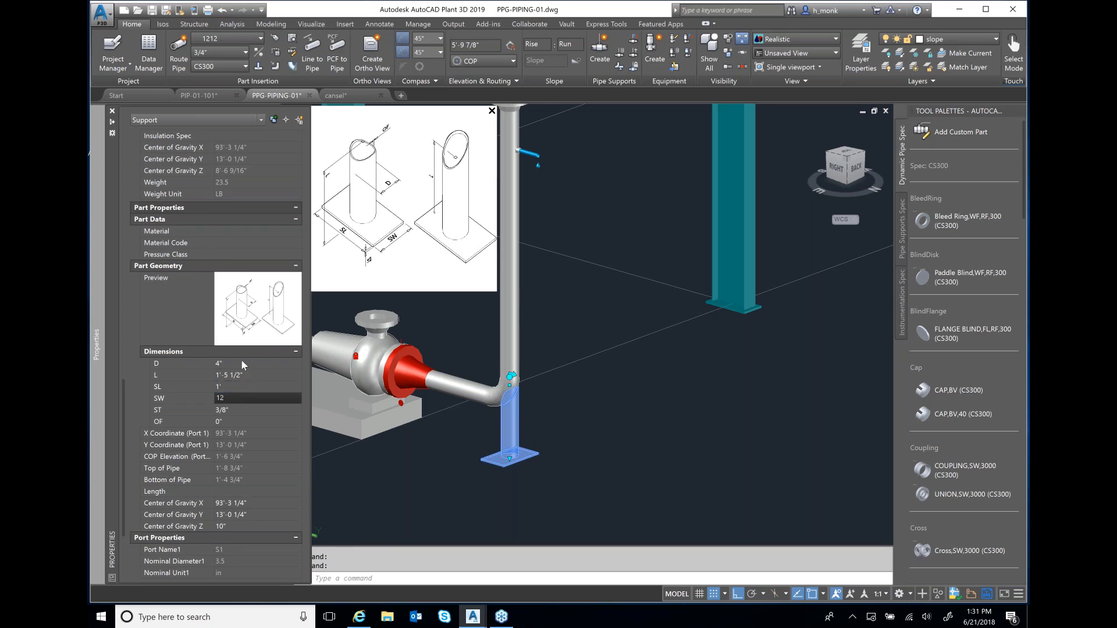
Step: Set the trunnion support's length L to 12" and clear the value entry
{"action": "left_click", "coordinate": [253, 374]}
{"action": "type", "text": "12"}
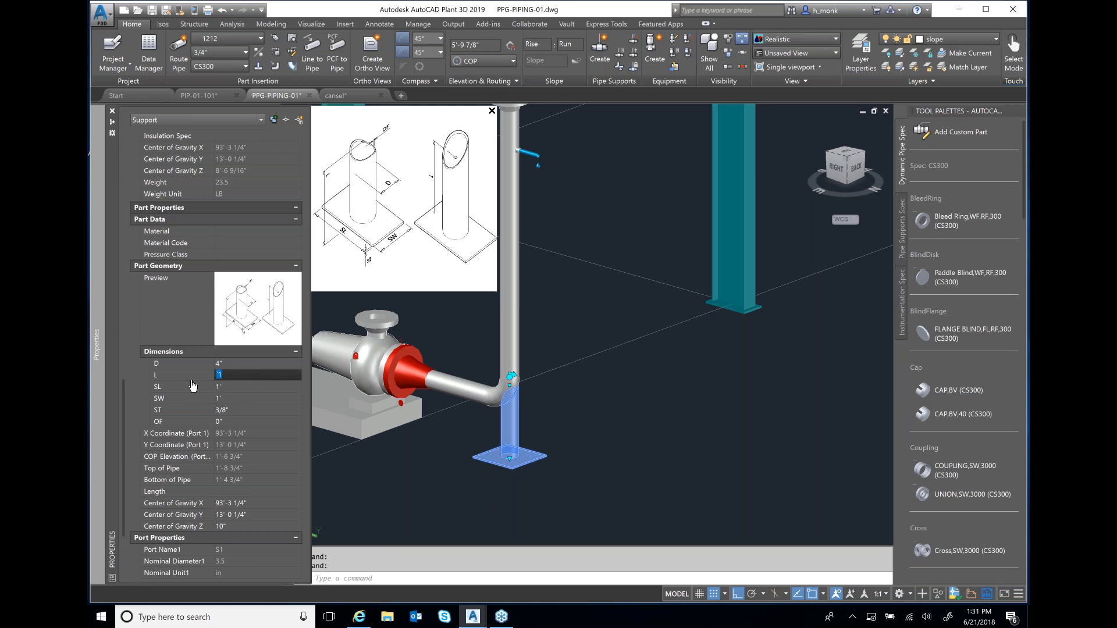
{"action": "key", "text": "Tab"}
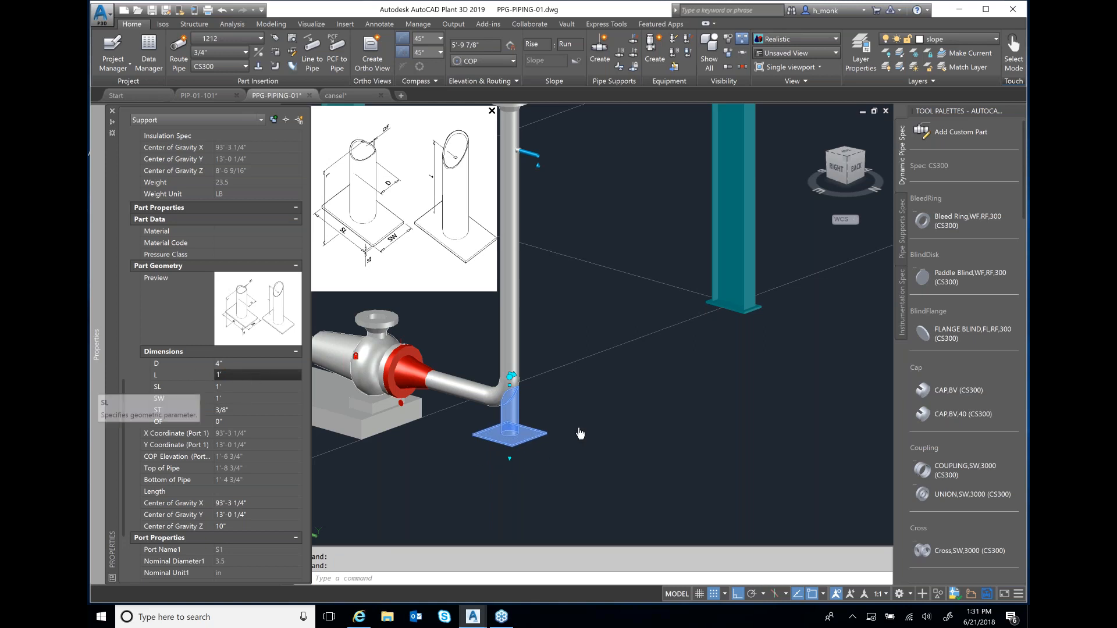
{"action": "key", "text": "Escape"}
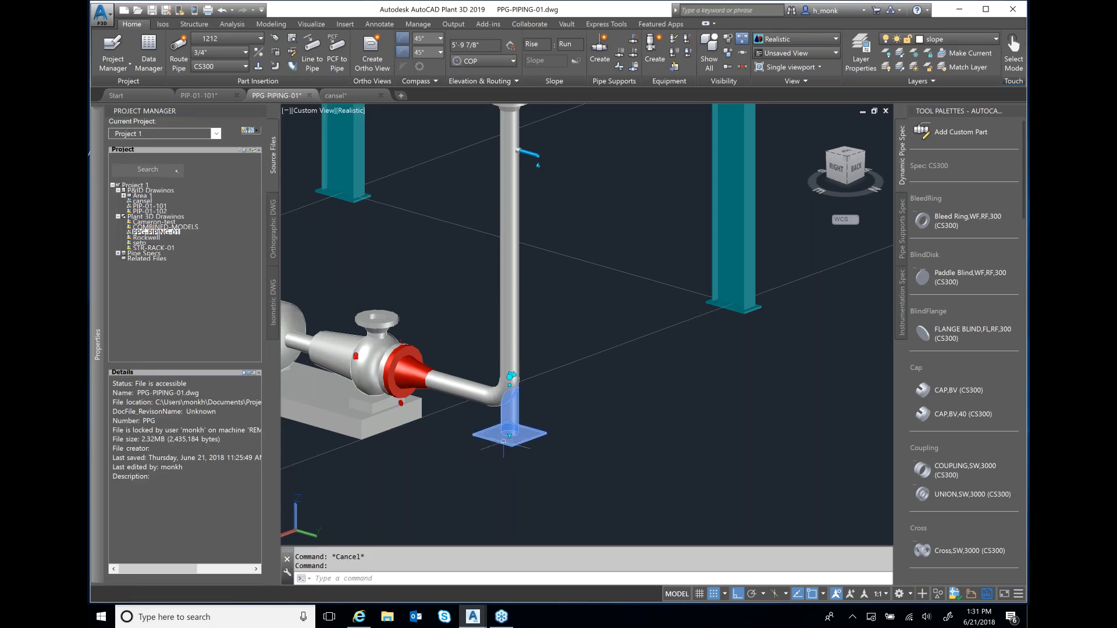
Step: Stretch the trunnion support downward from its base plate to lengthen it, and clear the selection
{"action": "left_click", "coordinate": [510, 435]}
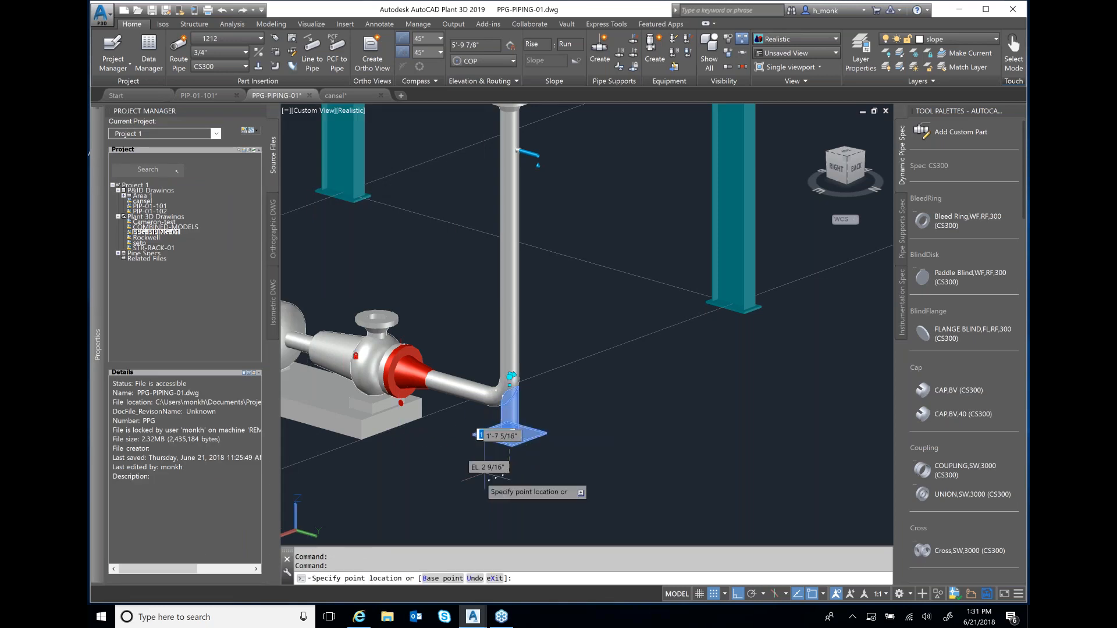
{"action": "left_click", "coordinate": [494, 480]}
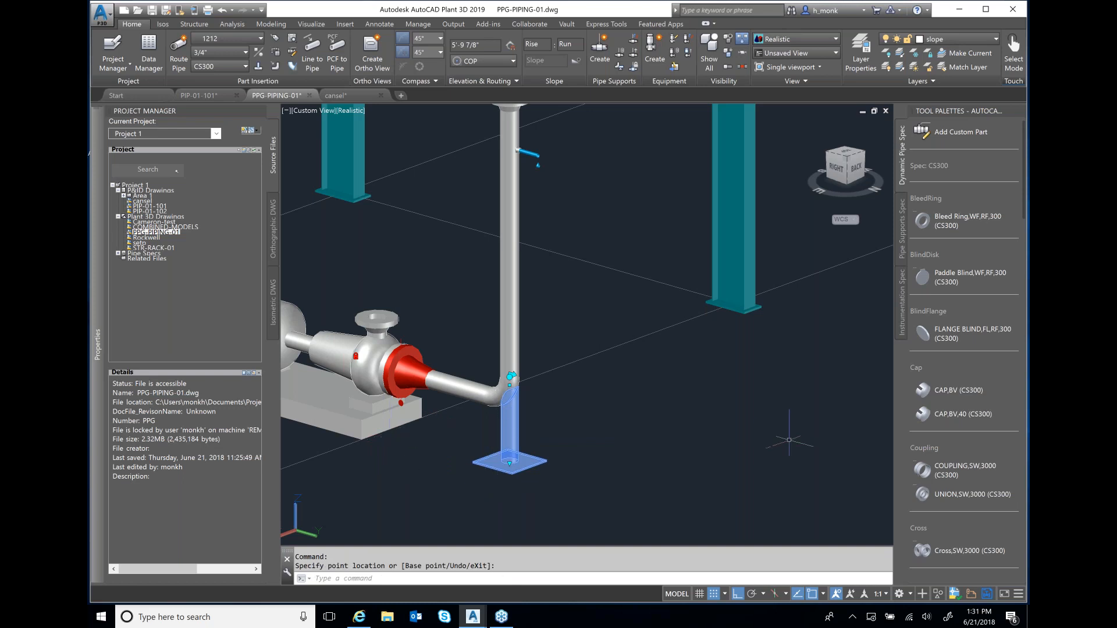
{"action": "key", "text": "Escape"}
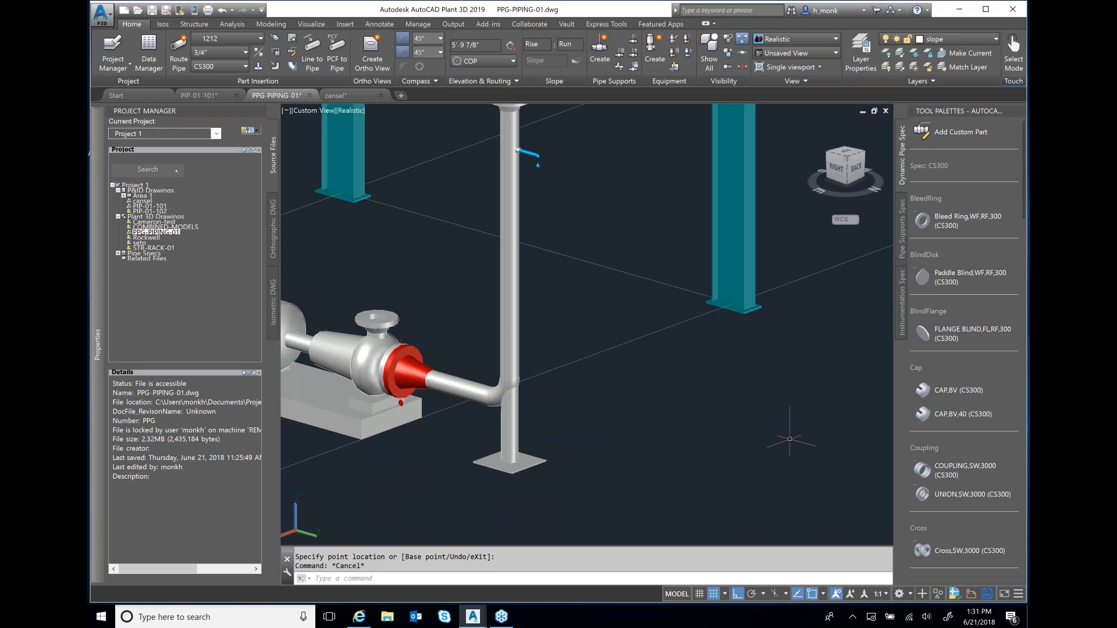
{"action": "key", "text": "Escape"}
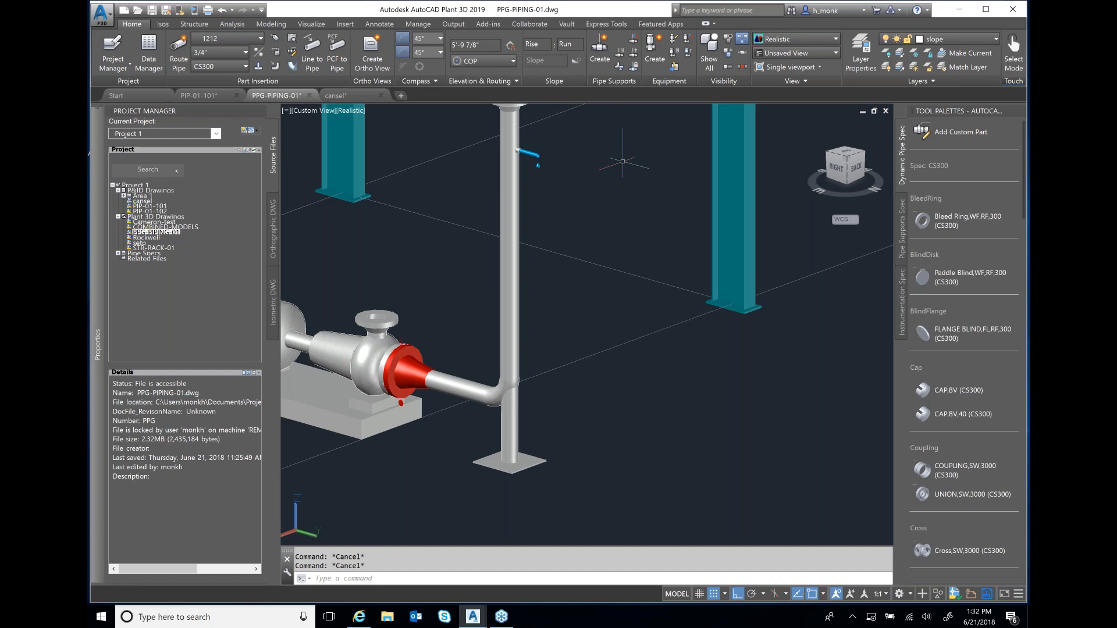
Step: Save the PPG-PIPING-01 model drawing
{"action": "scroll", "coordinate": [623, 161], "scroll_direction": "down", "scroll_amount": 3}
{"action": "middle_click_drag", "start_coordinate": [629, 208], "coordinate": [575, 338]}
{"action": "scroll", "coordinate": [575, 338], "scroll_direction": "down", "scroll_amount": 3}
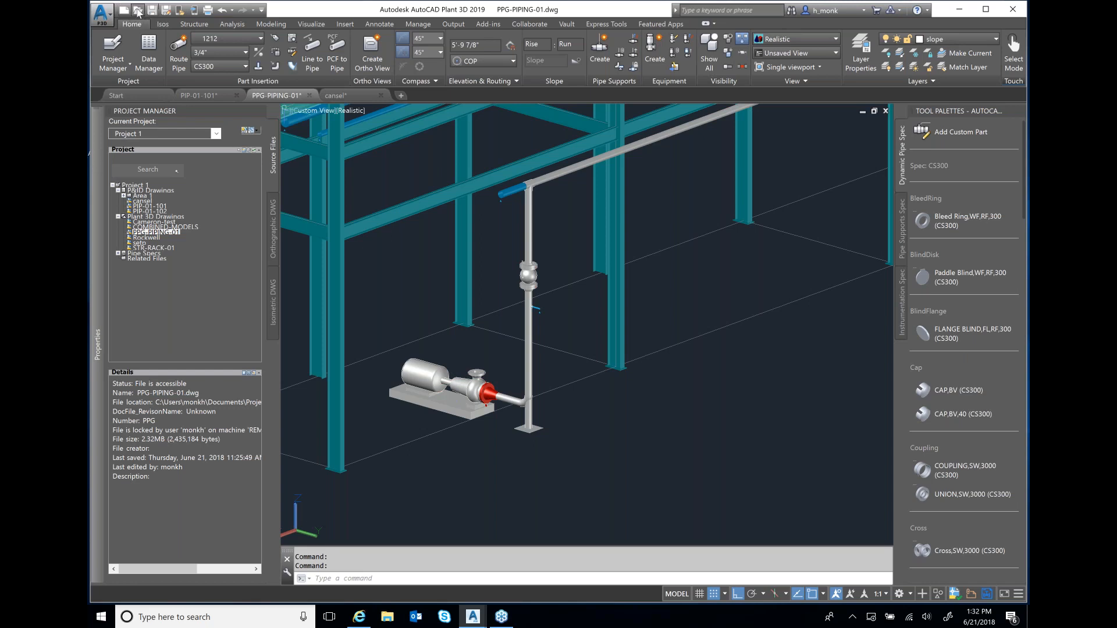
{"action": "left_click", "coordinate": [102, 14]}
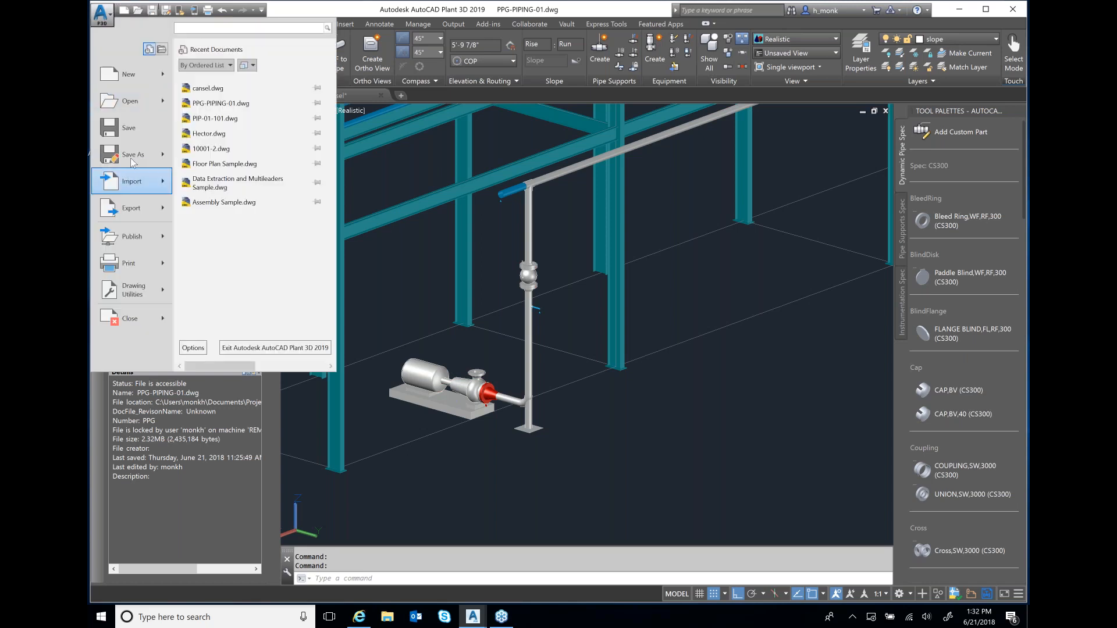
{"action": "key", "text": "Escape"}
{"action": "key", "text": "ctrl+s"}
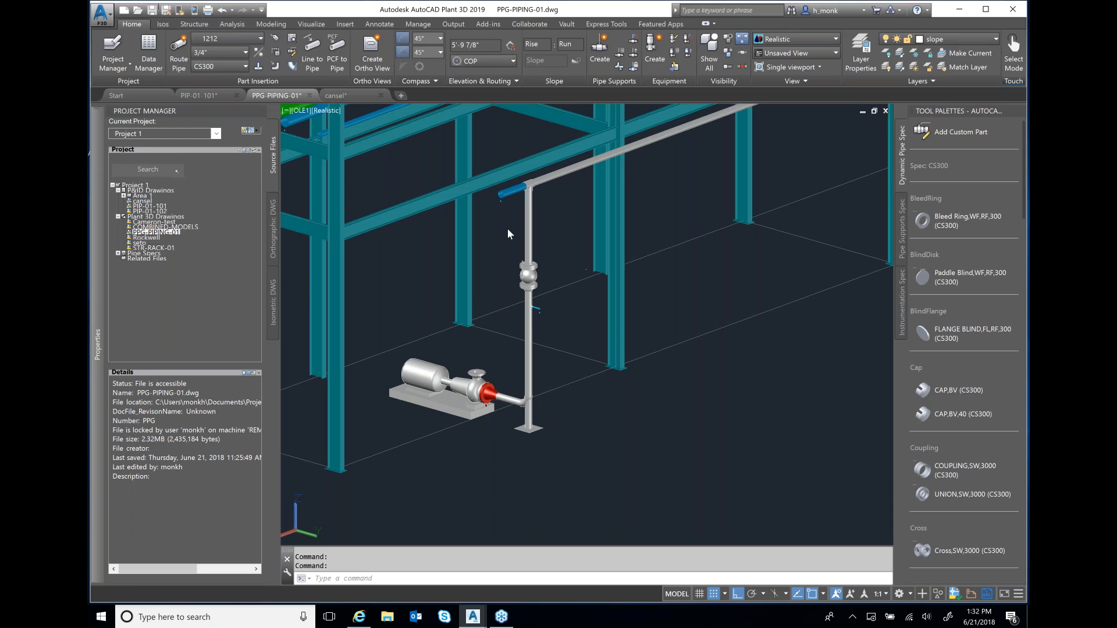
Step: Create a production isometric of line 1212 in the Final_ANSI-C iso style, keeping the default advanced options
{"action": "left_click", "coordinate": [163, 24]}
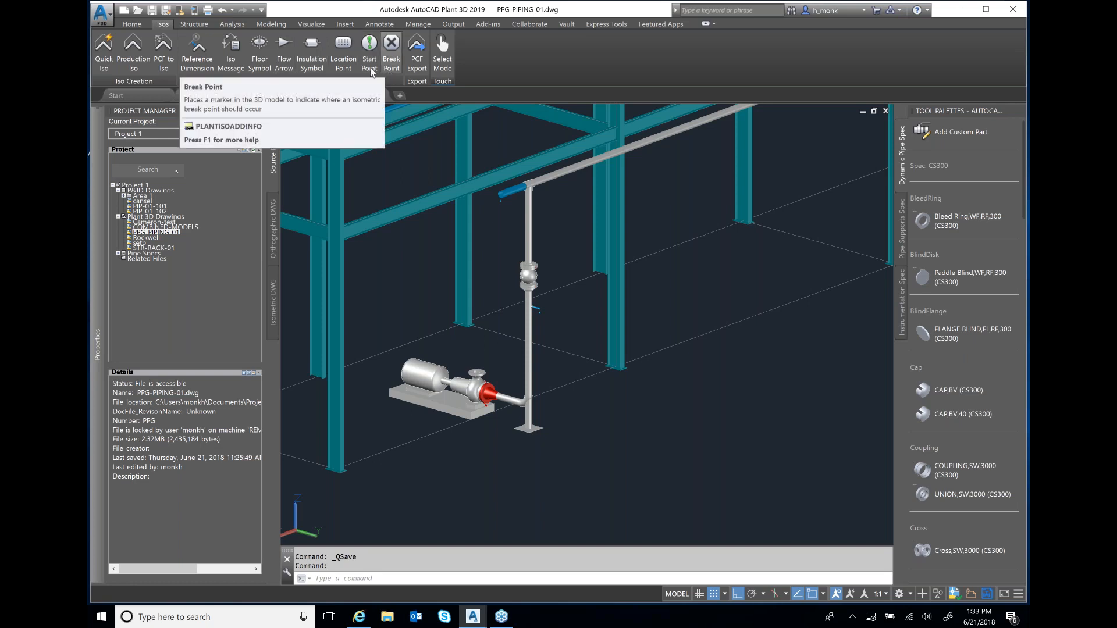
{"action": "left_click", "coordinate": [133, 57]}
{"action": "left_click", "coordinate": [151, 136]}
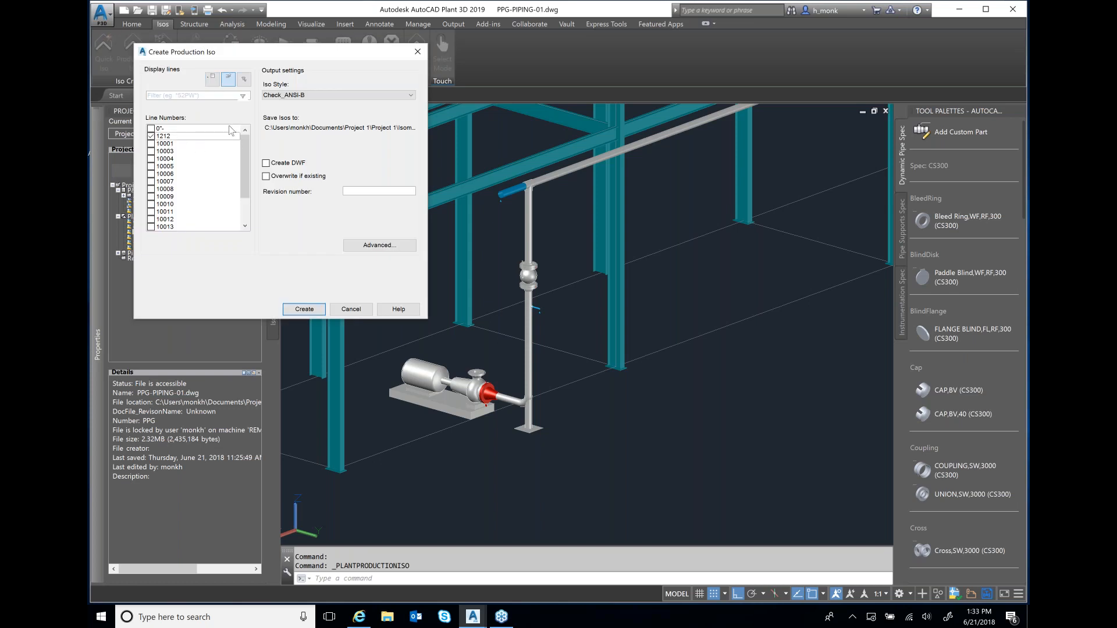
{"action": "left_click", "coordinate": [410, 95]}
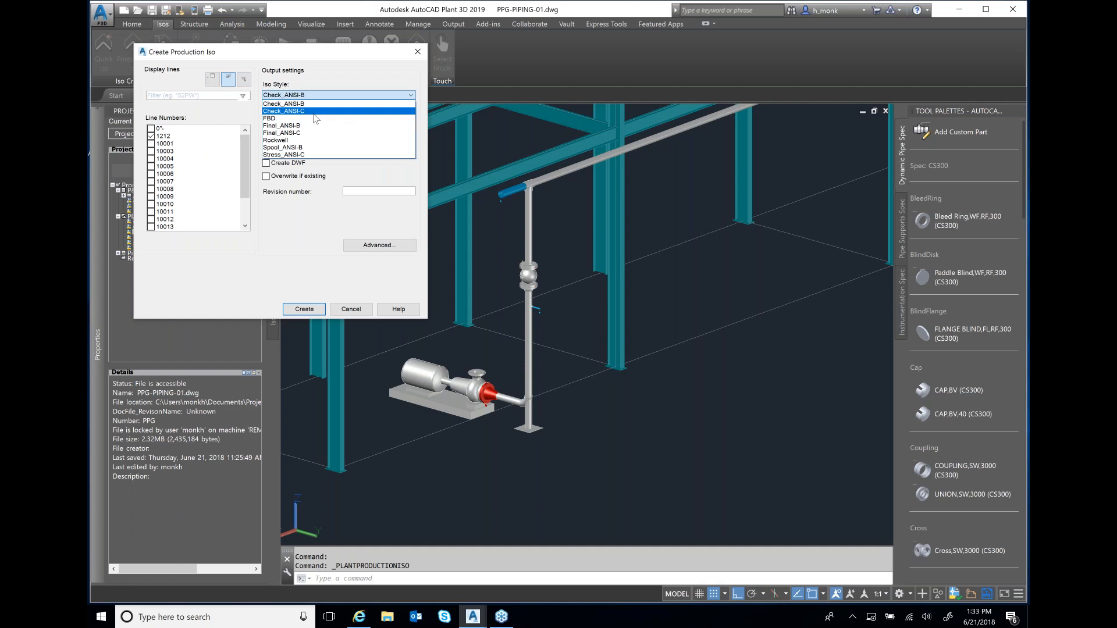
{"action": "left_click", "coordinate": [316, 134]}
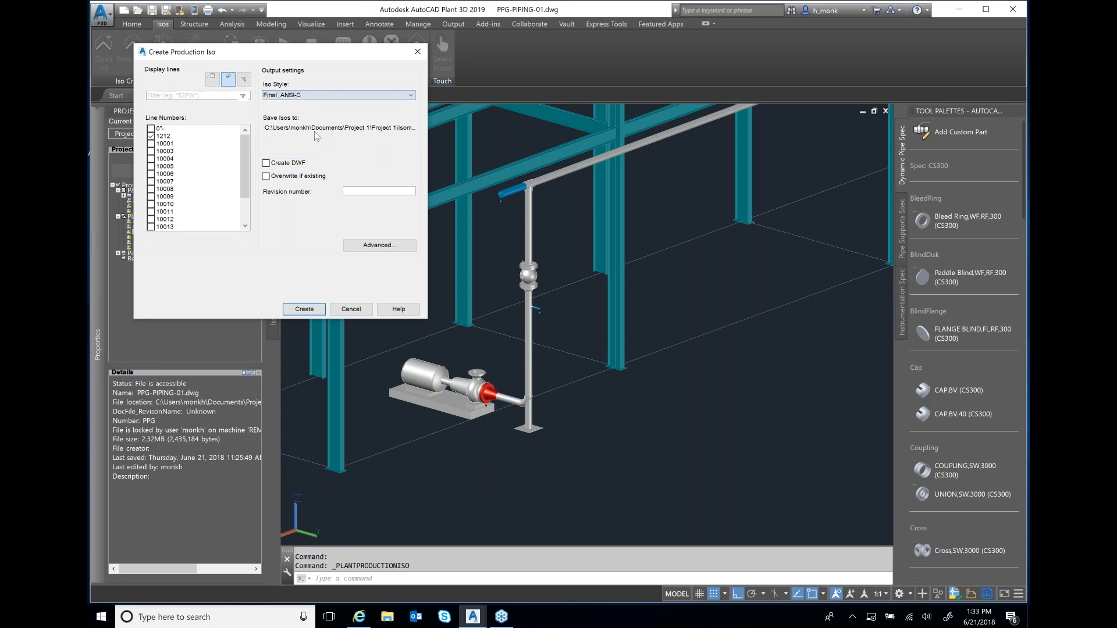
{"action": "left_click", "coordinate": [374, 249]}
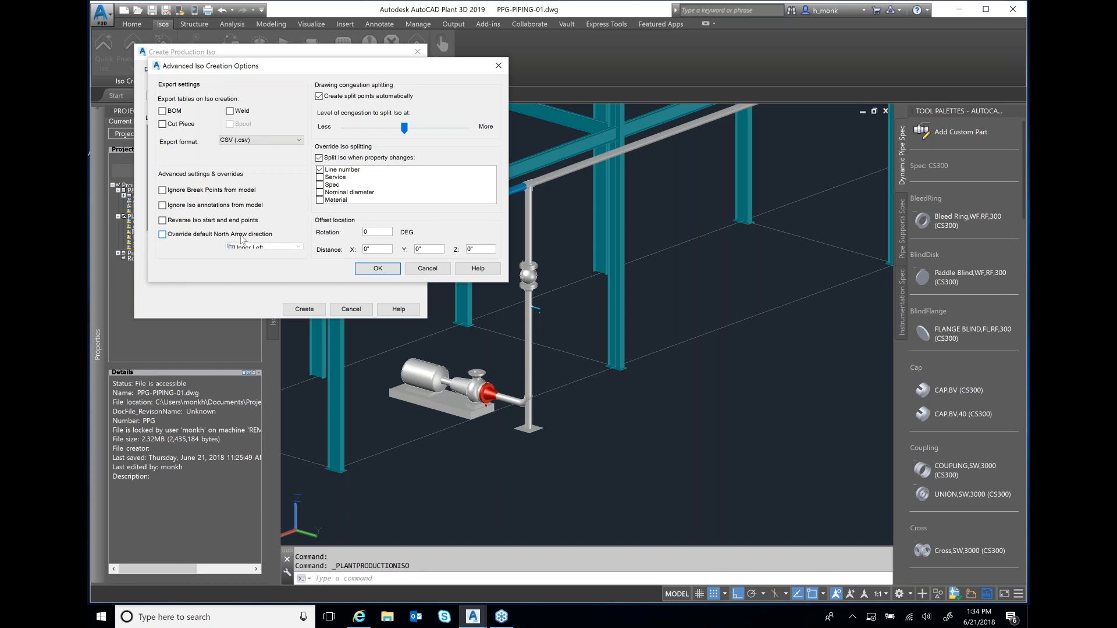
{"action": "left_click", "coordinate": [377, 269]}
{"action": "left_click", "coordinate": [305, 309]}
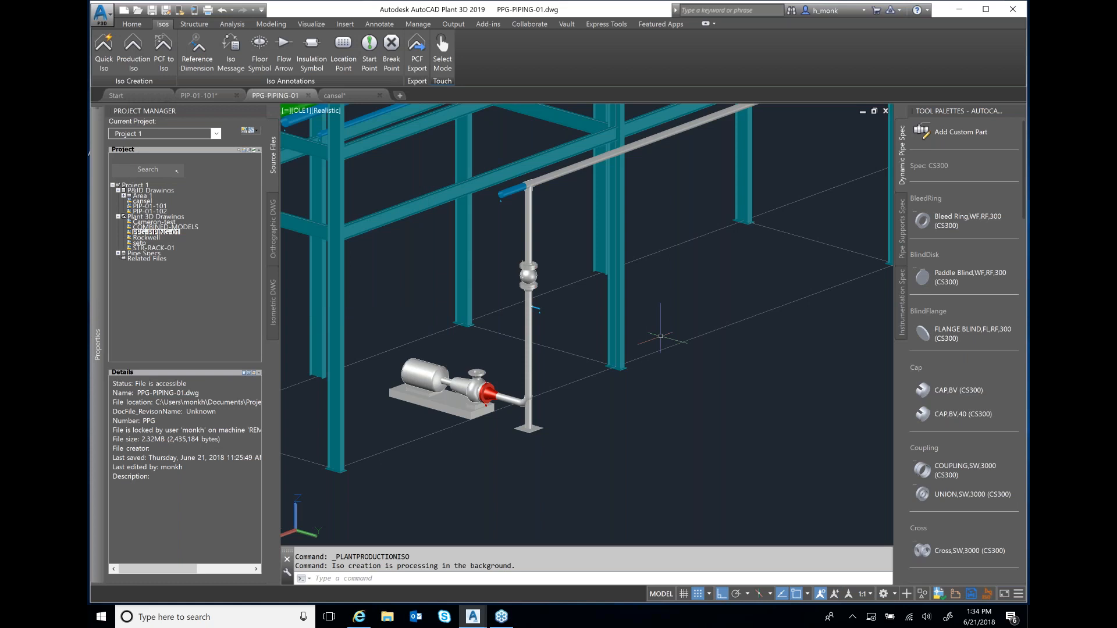
Step: Open the isometric drawing 1212.dwg from the isometric creation results
{"action": "mouse_move", "coordinate": [985, 597]}
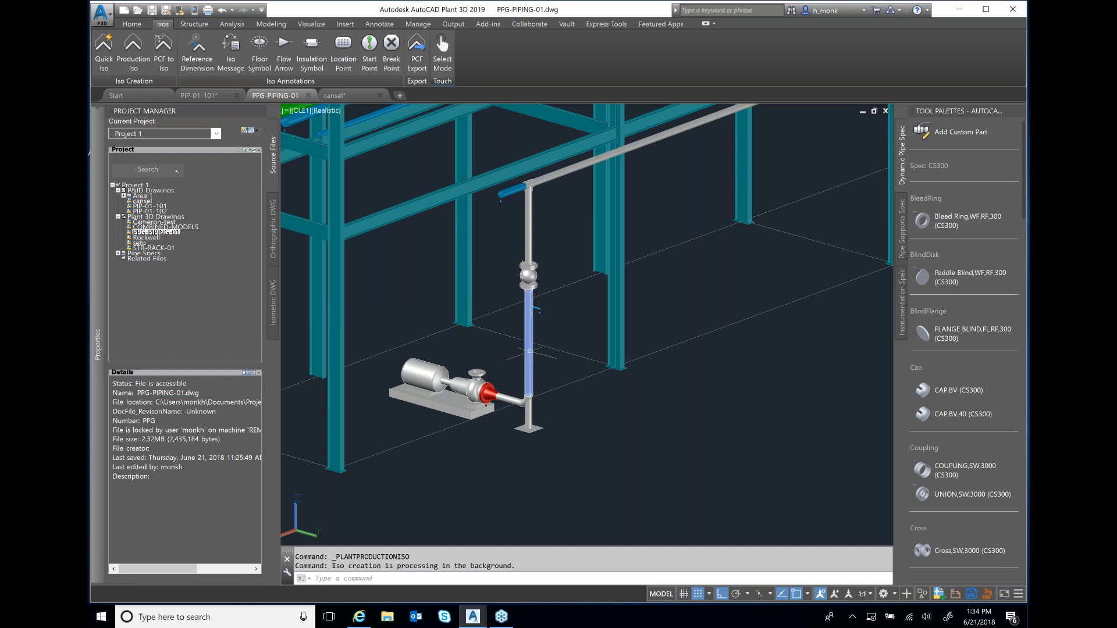
{"action": "scroll", "coordinate": [547, 339], "scroll_direction": "up", "scroll_amount": 2}
{"action": "middle_click_drag", "start_coordinate": [583, 307], "coordinate": [471, 398]}
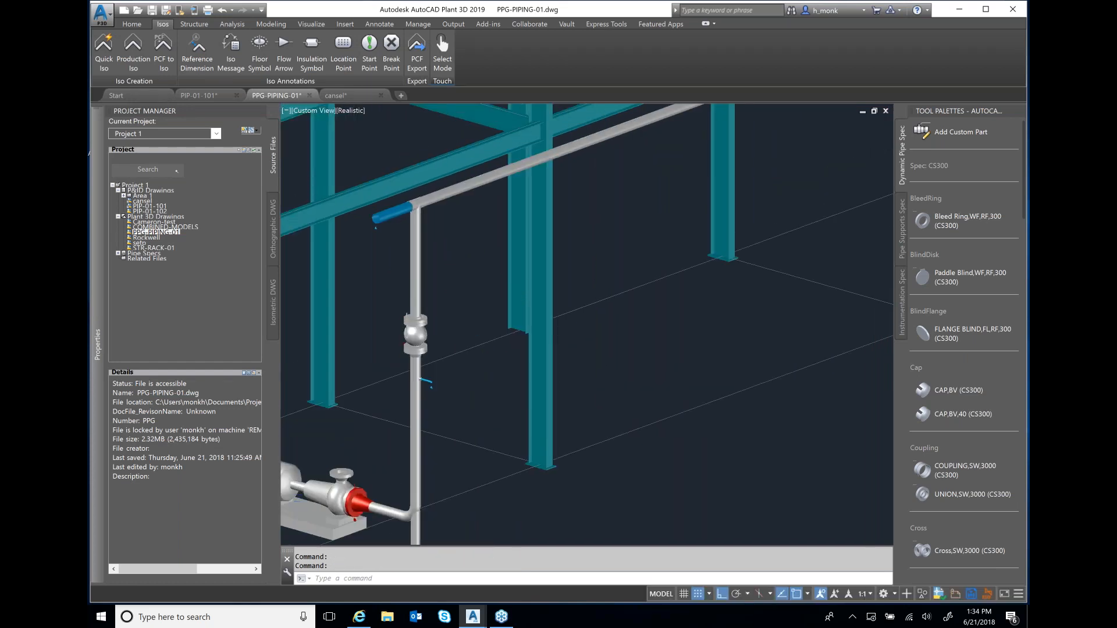
{"action": "scroll", "coordinate": [697, 245], "scroll_direction": "down", "scroll_amount": 2}
{"action": "middle_click_drag", "start_coordinate": [698, 245], "coordinate": [609, 308]}
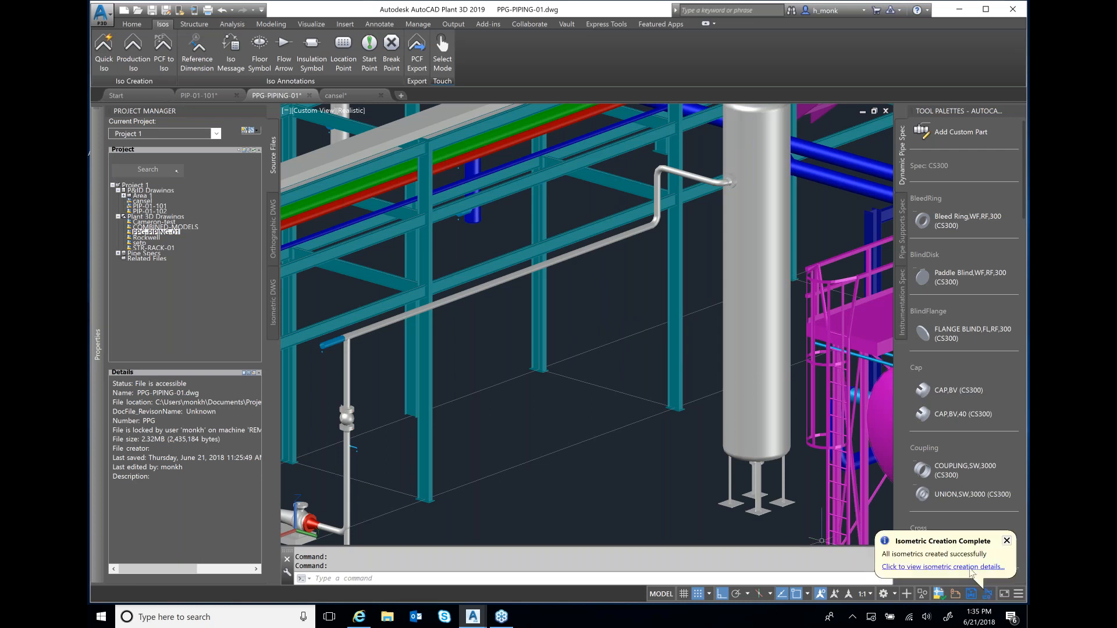
{"action": "left_click", "coordinate": [969, 569]}
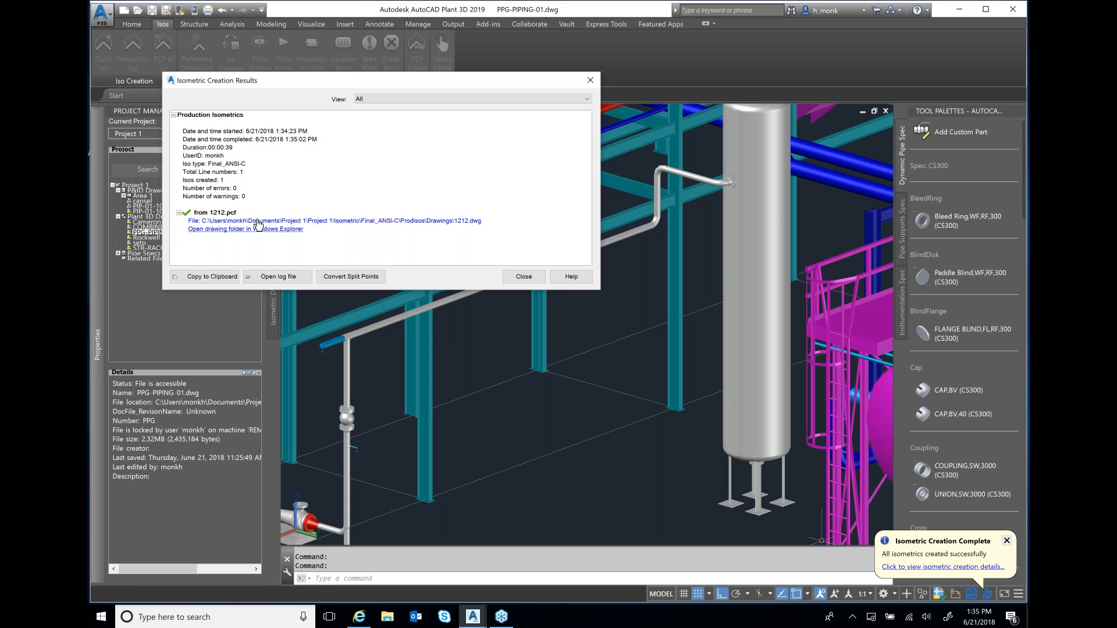
{"action": "left_click", "coordinate": [349, 222]}
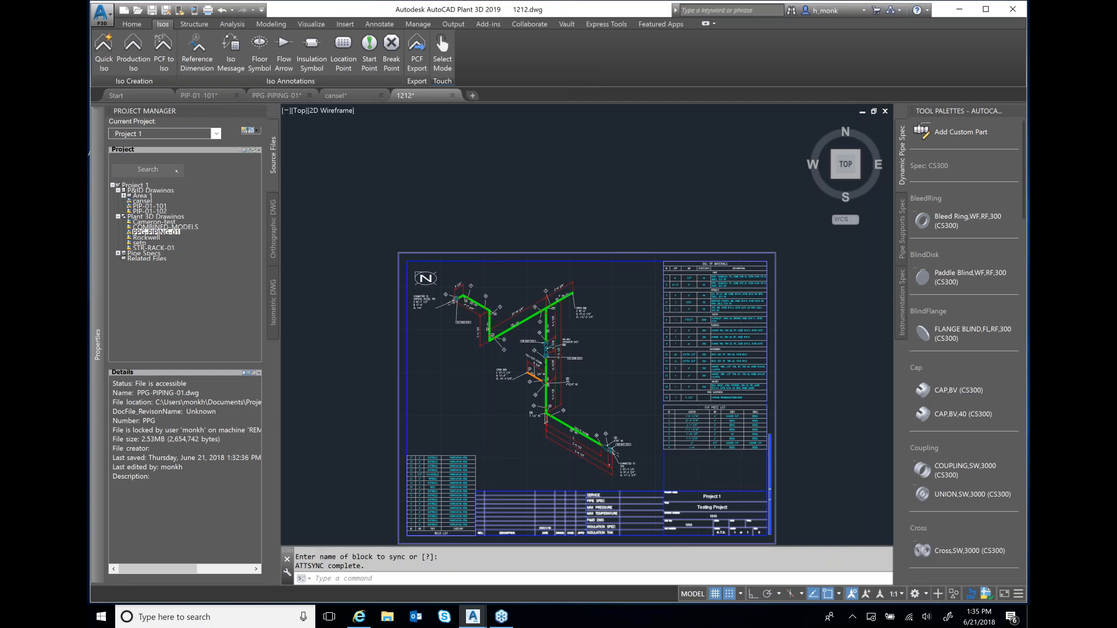
Step: Examine the weld list, bill of materials, cut piece list and dimensioned pipe route on the 1212 isometric
{"action": "scroll", "coordinate": [399, 530], "scroll_direction": "up", "scroll_amount": 3}
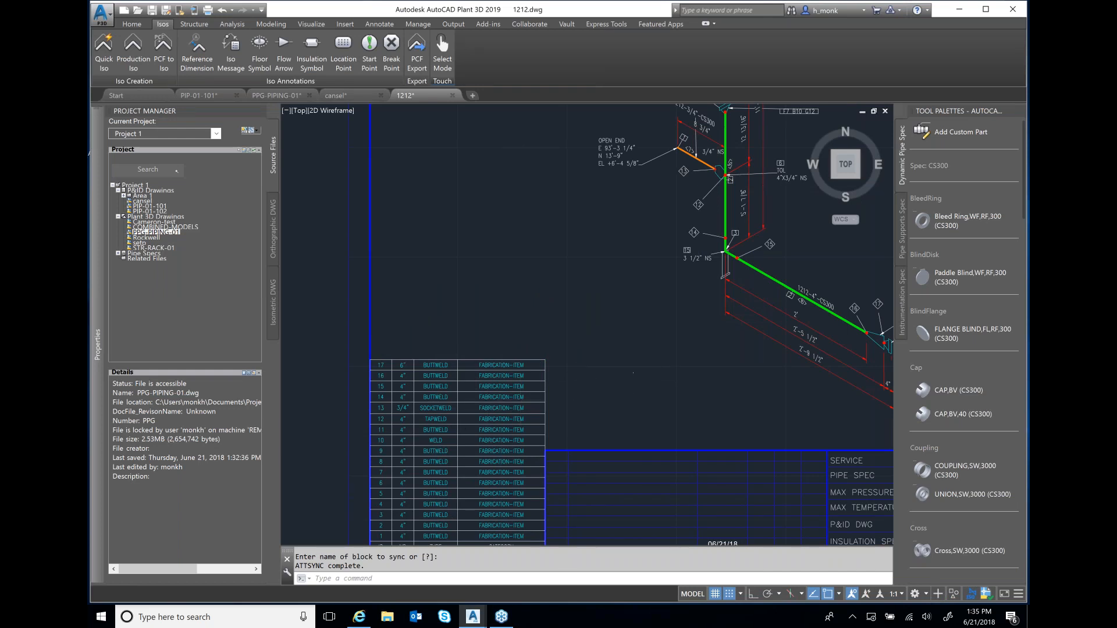
{"action": "scroll", "coordinate": [639, 379], "scroll_direction": "down", "scroll_amount": 2}
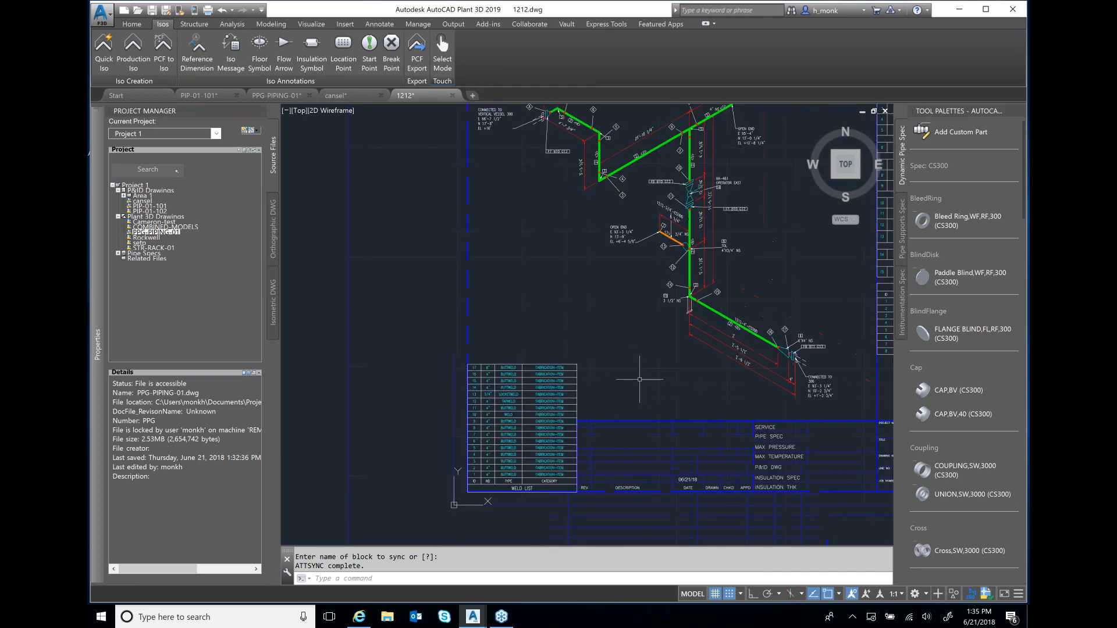
{"action": "mouse_move", "coordinate": [639, 379]}
{"action": "middle_mouse_down"}
{"action": "mouse_move", "coordinate": [630, 390]}
{"action": "mouse_move", "coordinate": [429, 401]}
{"action": "mouse_move", "coordinate": [311, 493]}
{"action": "middle_mouse_up"}
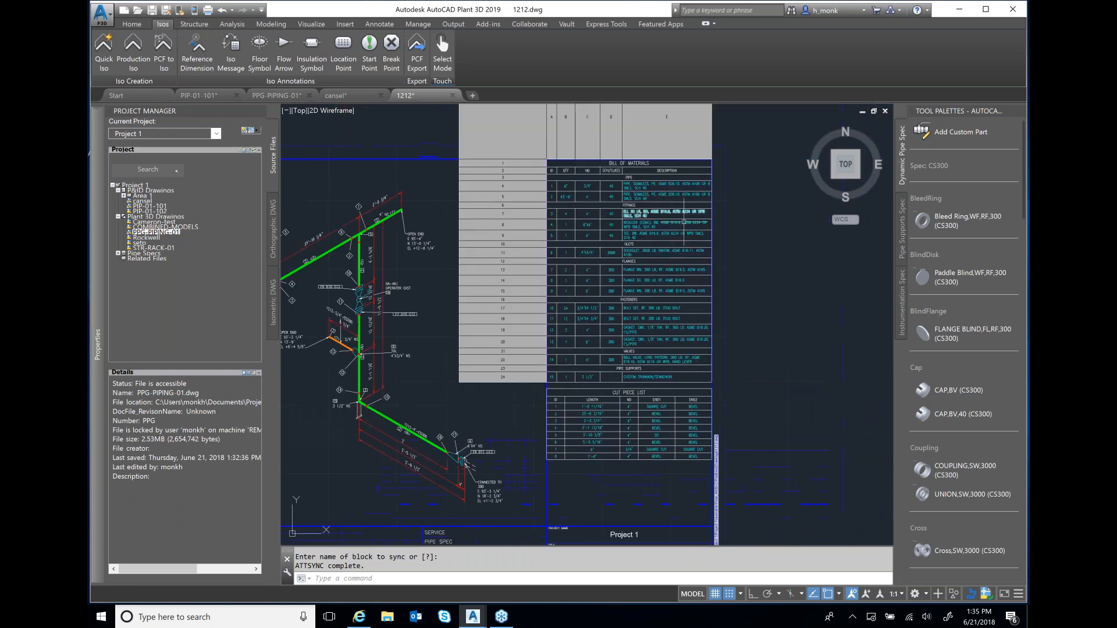
{"action": "scroll", "coordinate": [667, 225], "scroll_direction": "up", "scroll_amount": 4}
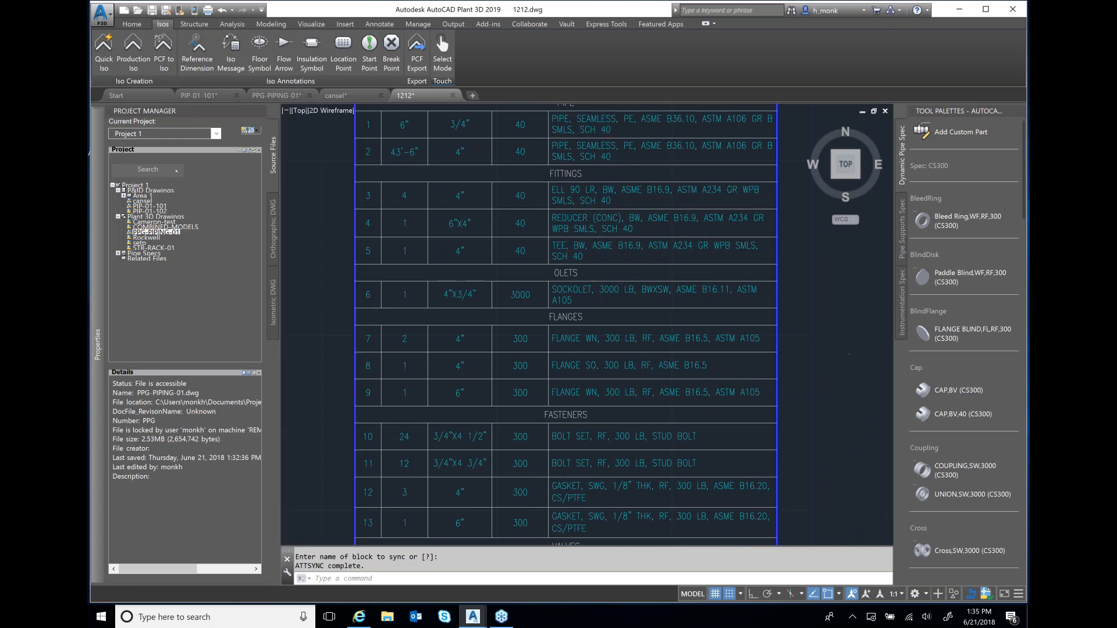
{"action": "scroll", "coordinate": [844, 331], "scroll_direction": "down", "scroll_amount": 1}
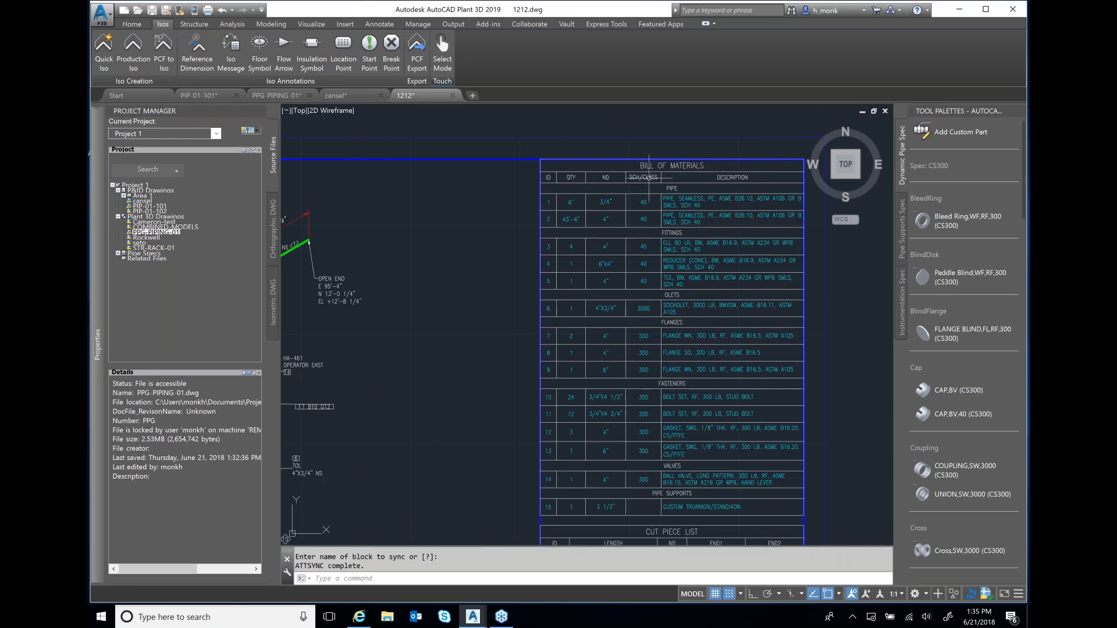
{"action": "left_click", "coordinate": [615, 198]}
{"action": "key", "text": "Escape"}
{"action": "scroll", "coordinate": [564, 280], "scroll_direction": "down", "scroll_amount": 1}
{"action": "left_click", "coordinate": [564, 279]}
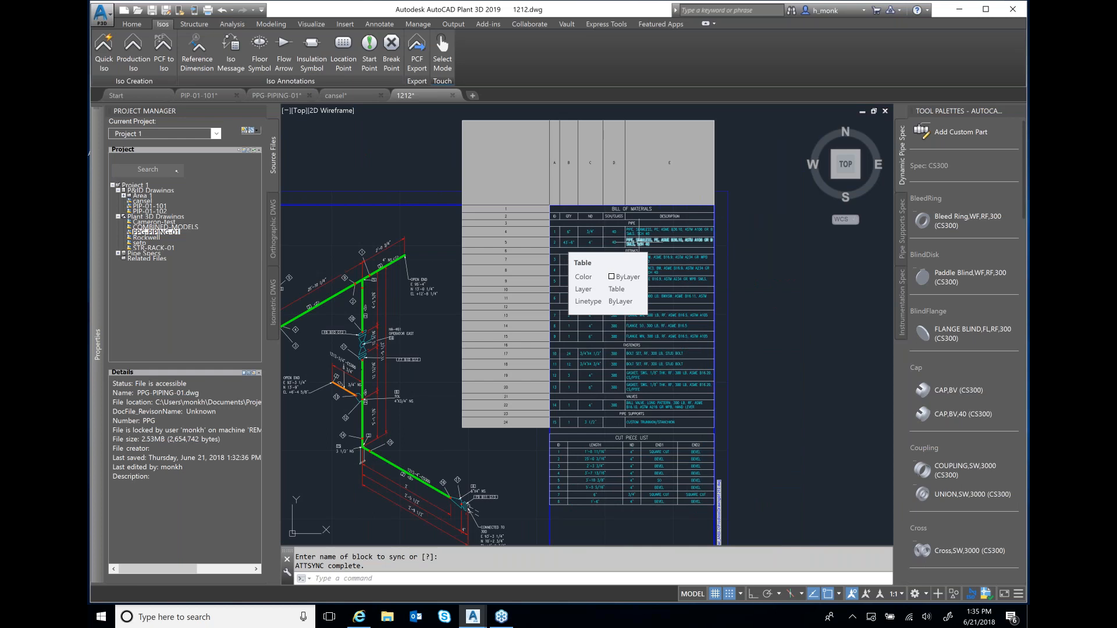
{"action": "key", "text": "Escape"}
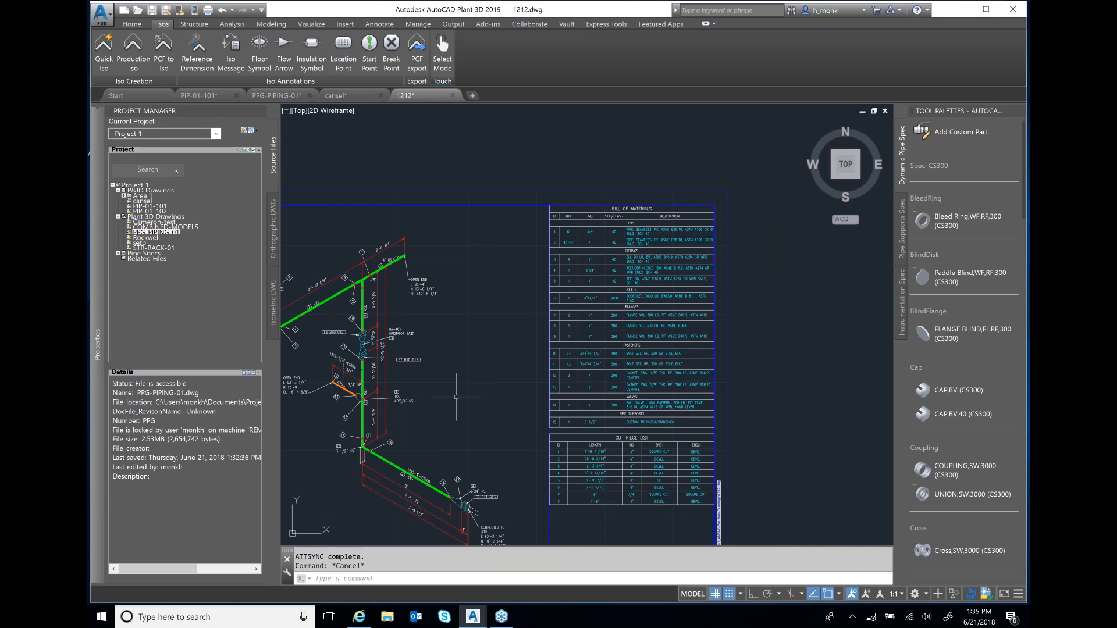
{"action": "scroll", "coordinate": [456, 396], "scroll_direction": "down", "scroll_amount": 2}
{"action": "scroll", "coordinate": [295, 321], "scroll_direction": "up", "scroll_amount": 6}
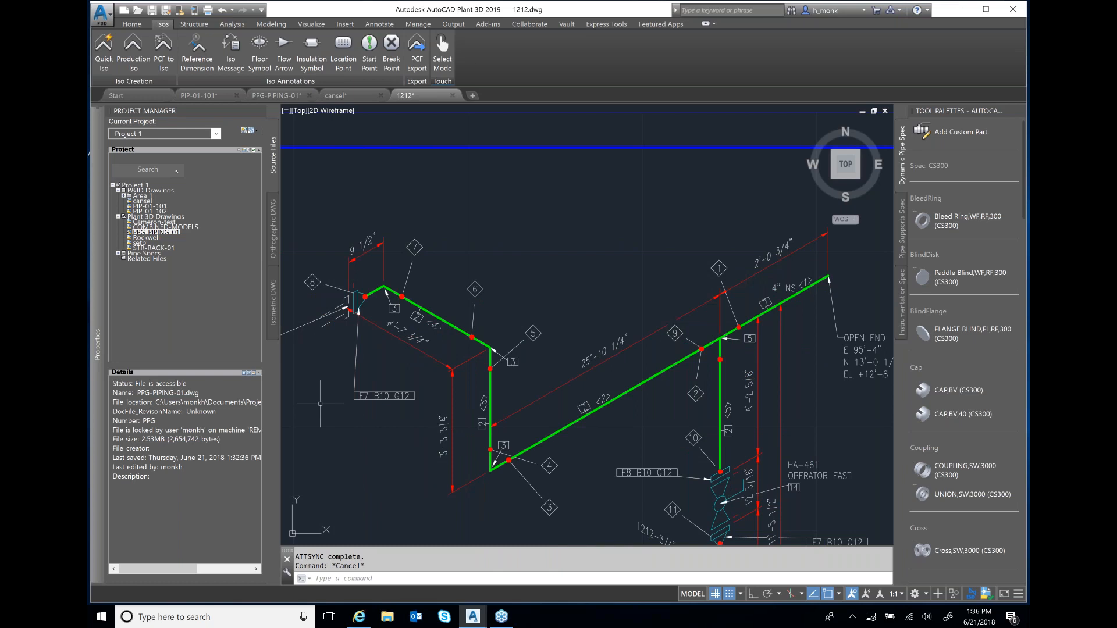
Step: Reposition the 9 1/2" dimension on the 1212 isometric, moving its dimension line farther from the pipe and its text clear of the extension lines
{"action": "left_click", "coordinate": [370, 250]}
{"action": "left_click", "coordinate": [379, 244]}
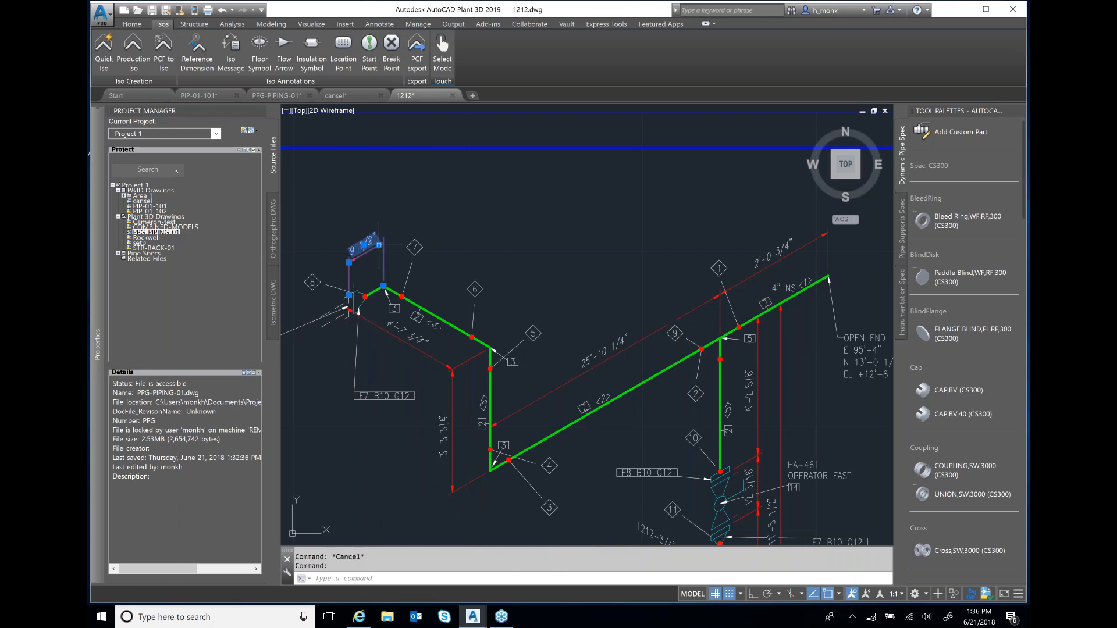
{"action": "left_click", "coordinate": [385, 199]}
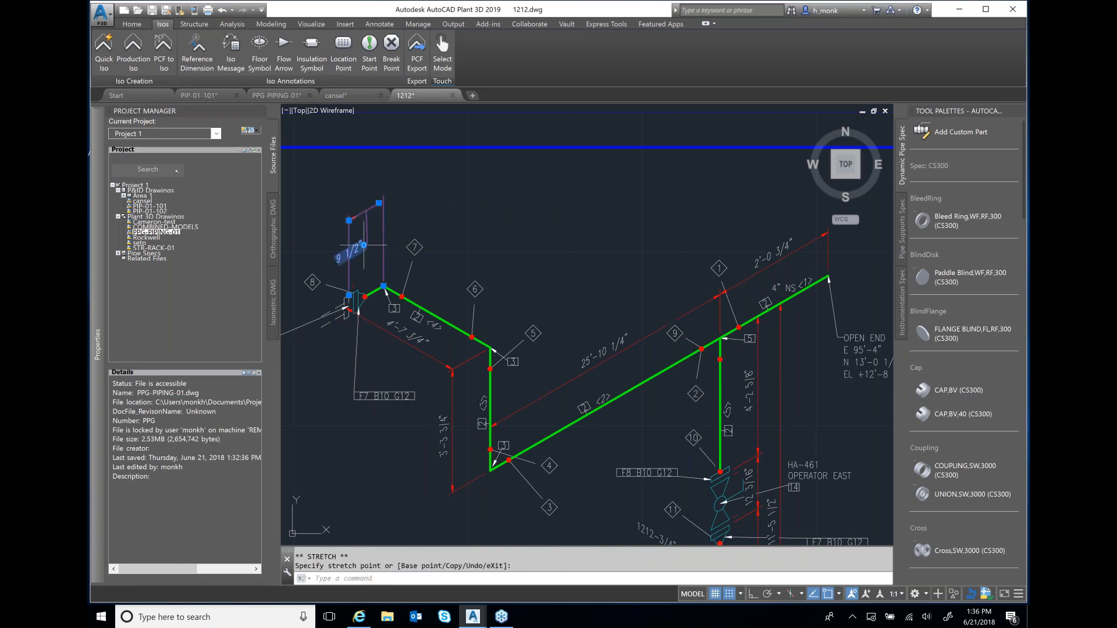
{"action": "left_click", "coordinate": [363, 245]}
{"action": "left_click", "coordinate": [304, 193]}
{"action": "key", "text": "Escape"}
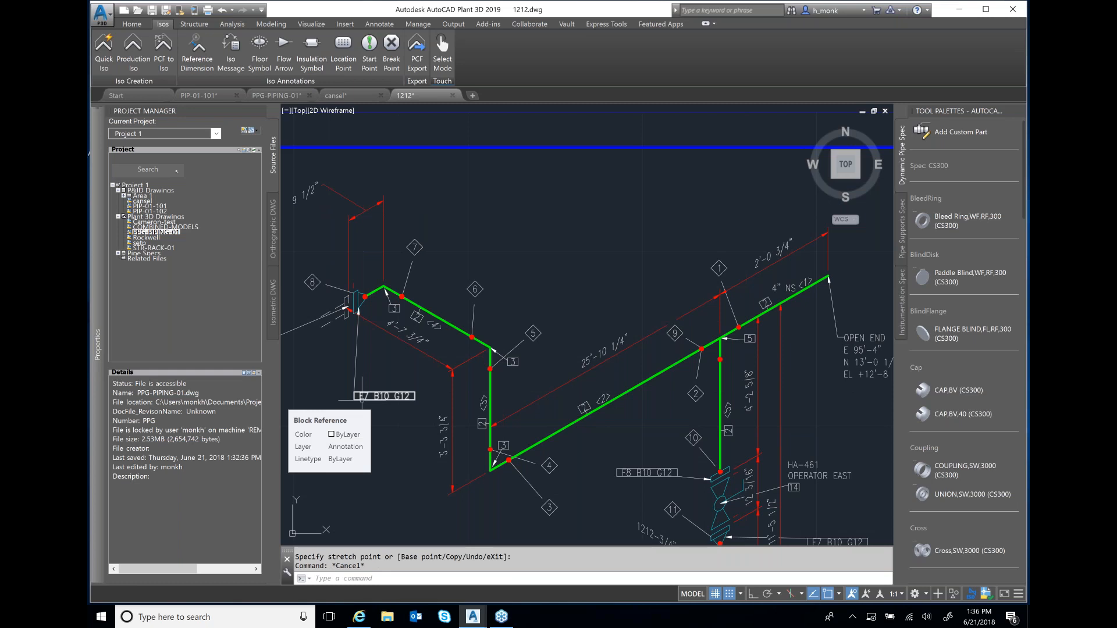
{"action": "key", "text": "Escape"}
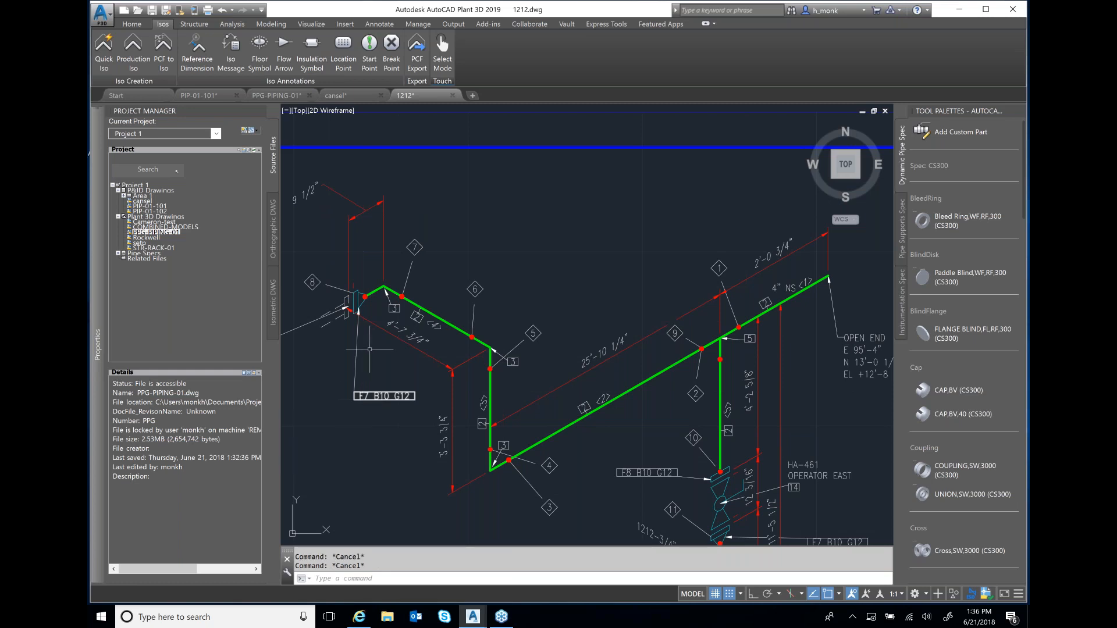
Step: Examine the 1212 isometric from the vessel connection to the pump connection, including its weld tags, valve, branch and dimensions
{"action": "scroll", "coordinate": [752, 466], "scroll_direction": "down", "scroll_amount": 2}
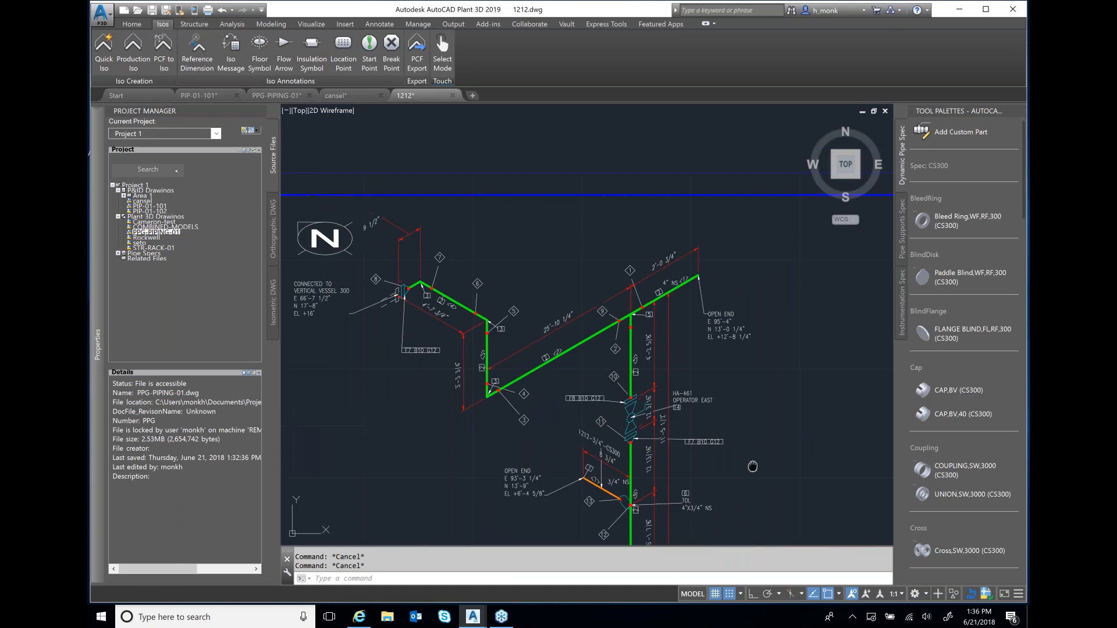
{"action": "mouse_move", "coordinate": [752, 466]}
{"action": "middle_mouse_down"}
{"action": "mouse_move", "coordinate": [728, 322]}
{"action": "mouse_move", "coordinate": [696, 260]}
{"action": "middle_mouse_up"}
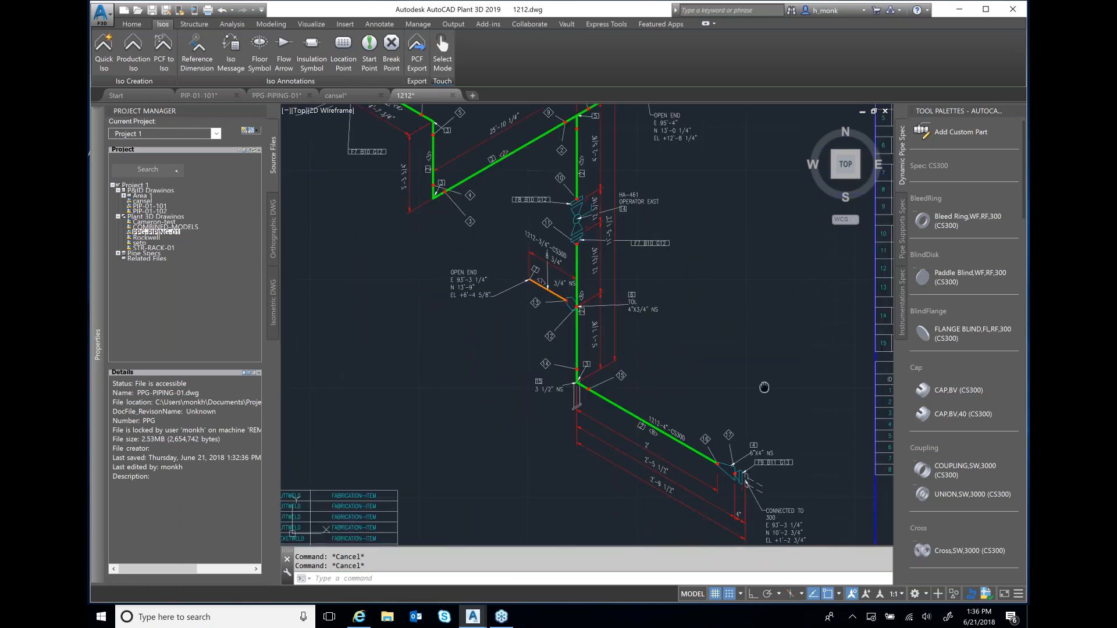
{"action": "middle_click_drag", "start_coordinate": [764, 387], "coordinate": [646, 311]}
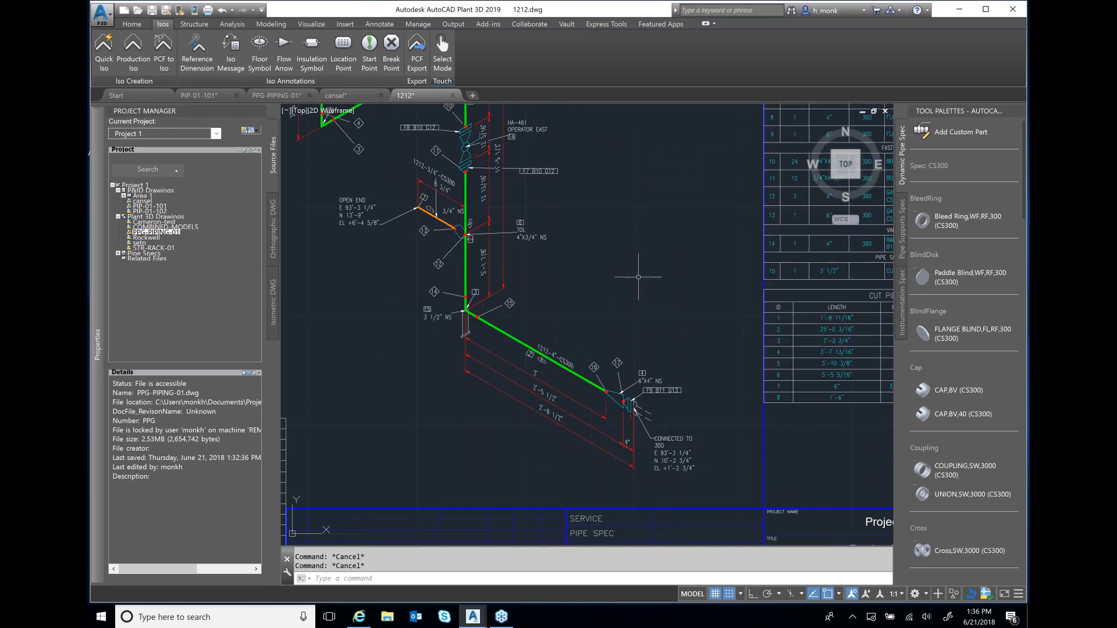
{"action": "scroll", "coordinate": [638, 277], "scroll_direction": "down", "scroll_amount": 2}
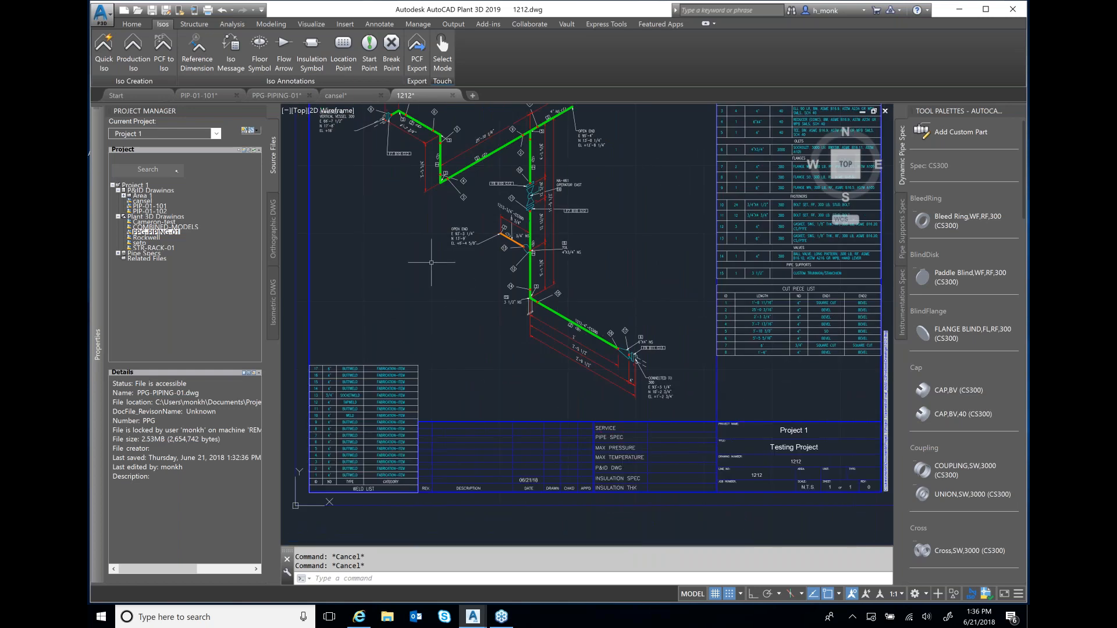
{"action": "scroll", "coordinate": [431, 263], "scroll_direction": "up", "scroll_amount": 2}
{"action": "middle_click_drag", "start_coordinate": [436, 262], "coordinate": [479, 435]}
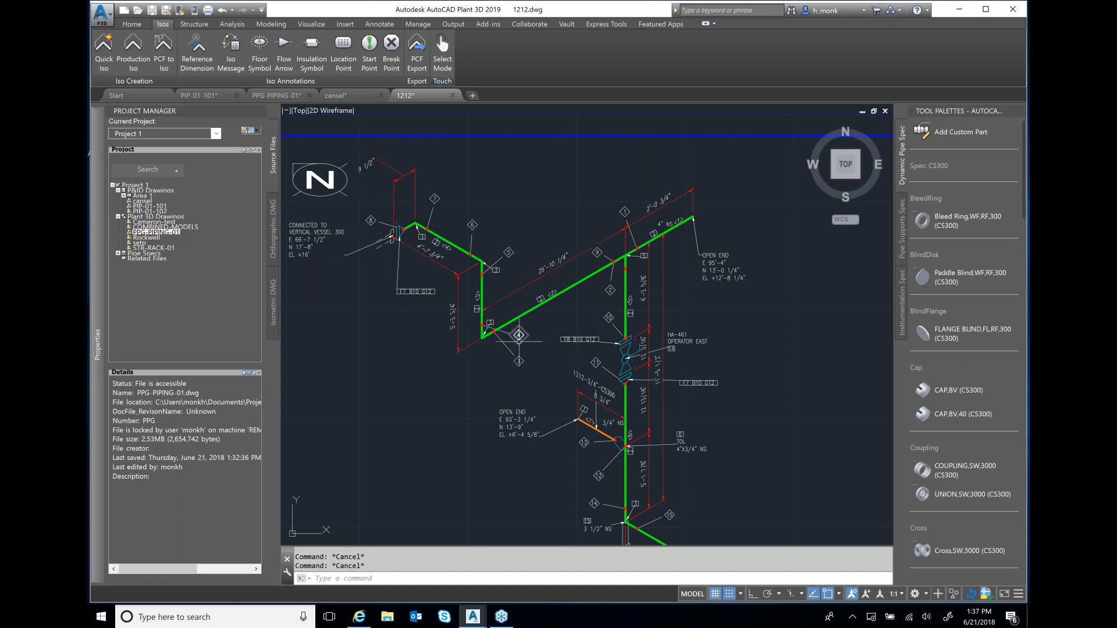
{"action": "mouse_move", "coordinate": [519, 335]}
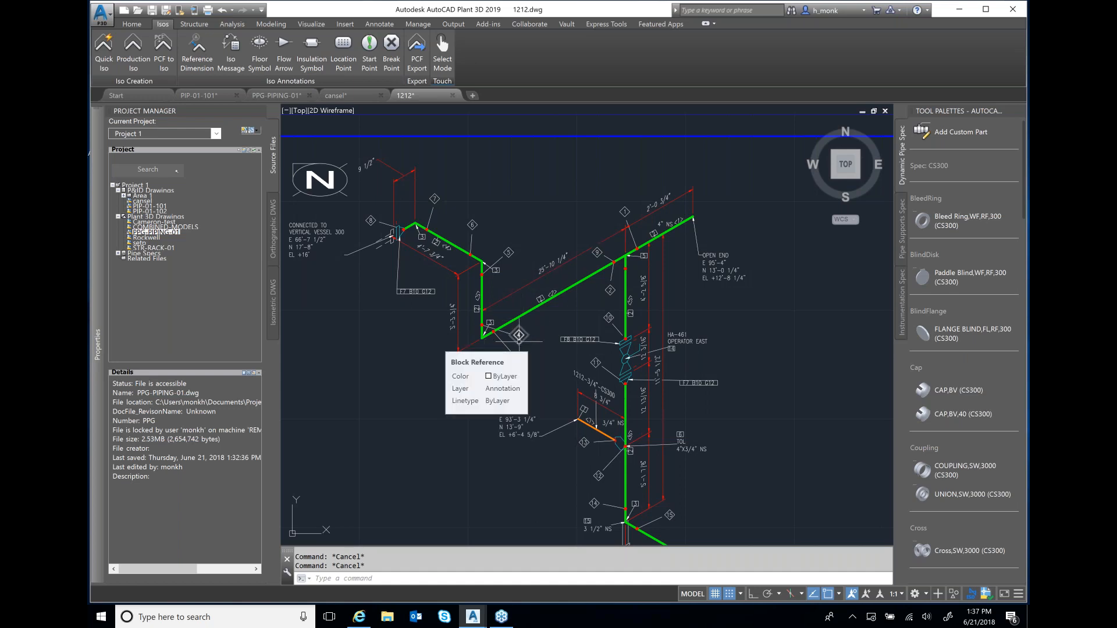
Step: Return to the PPG-PIPING-01 model and start an orthographic view in a new drawing named hgm
{"action": "left_click", "coordinate": [132, 25]}
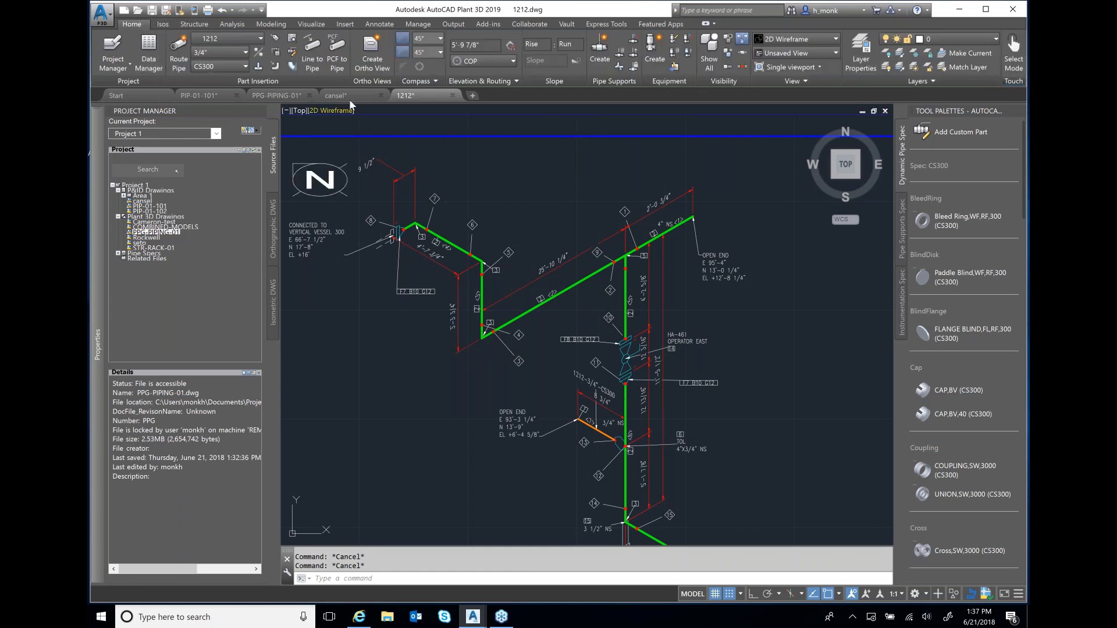
{"action": "left_click", "coordinate": [277, 97]}
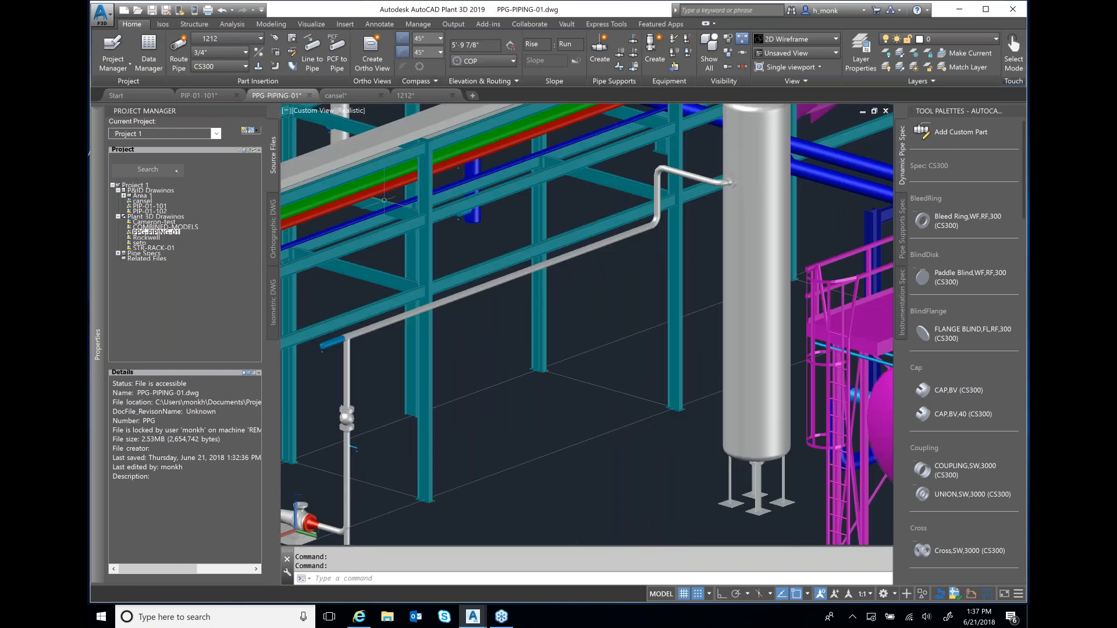
{"action": "scroll", "coordinate": [384, 200], "scroll_direction": "down", "scroll_amount": 2}
{"action": "middle_click_drag", "start_coordinate": [585, 284], "coordinate": [537, 409]}
{"action": "scroll", "coordinate": [538, 409], "scroll_direction": "down", "scroll_amount": 2}
{"action": "middle_click_drag", "start_coordinate": [682, 165], "coordinate": [659, 355]}
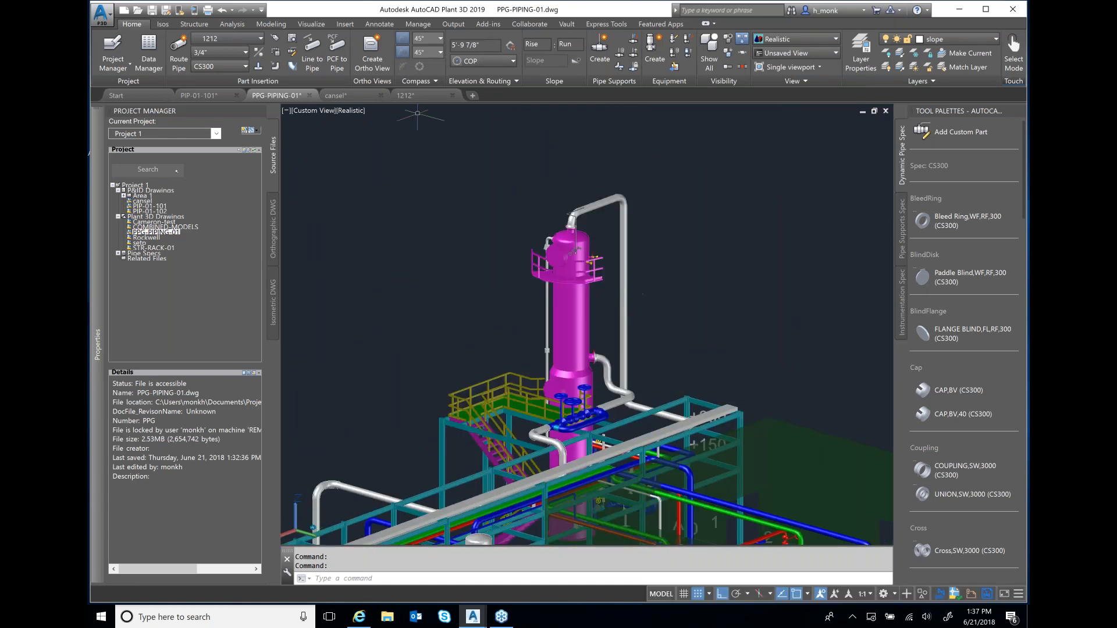
{"action": "left_click", "coordinate": [372, 46]}
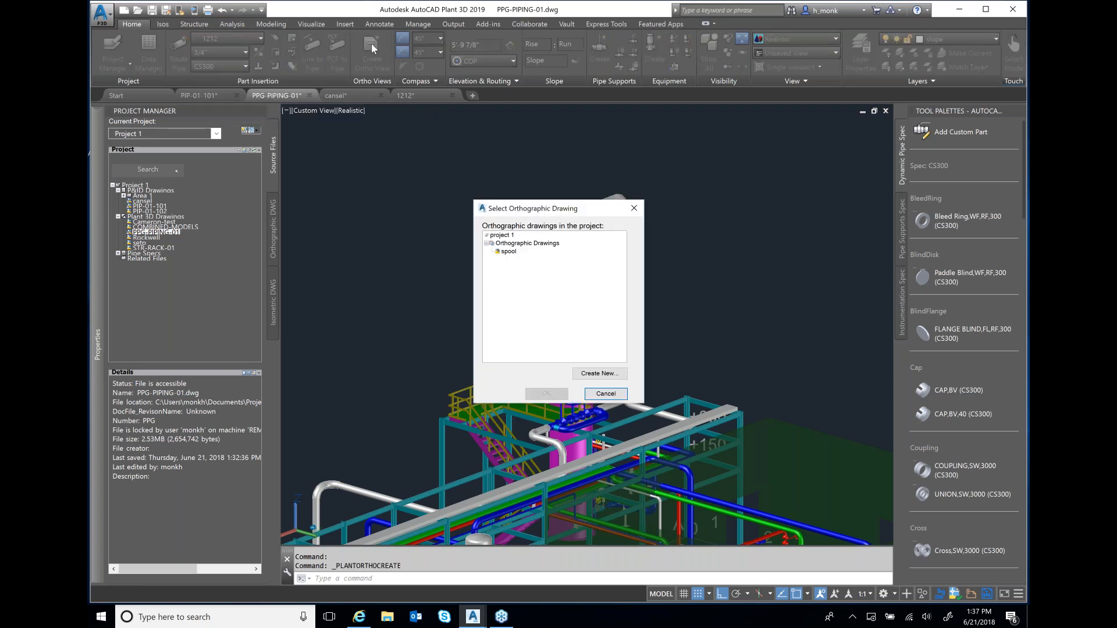
{"action": "left_click", "coordinate": [591, 377]}
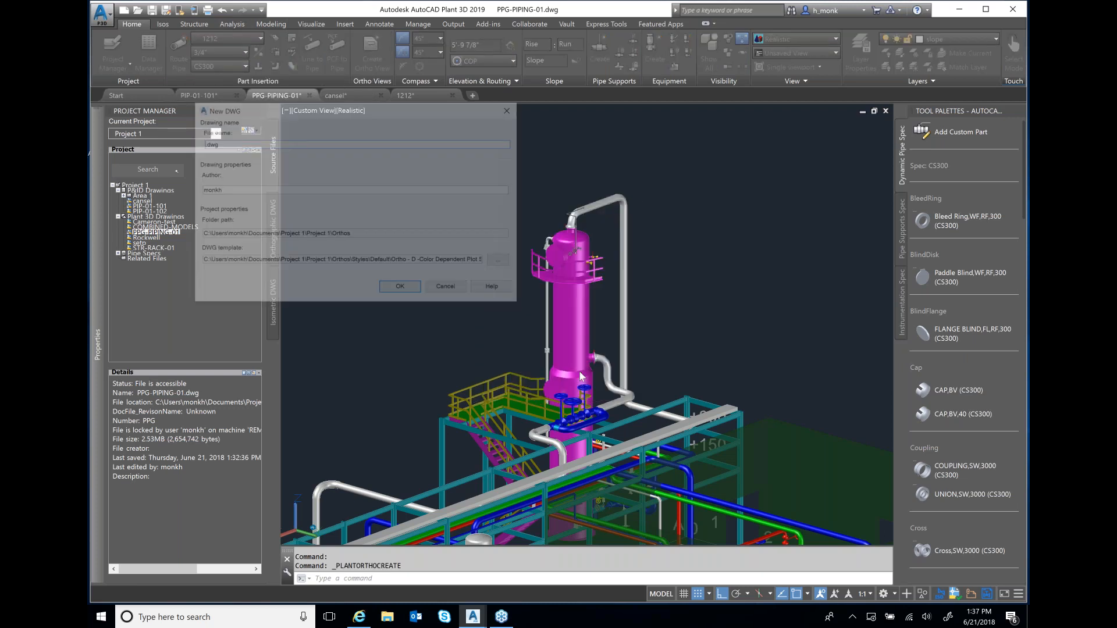
{"action": "type", "text": "hgm"}
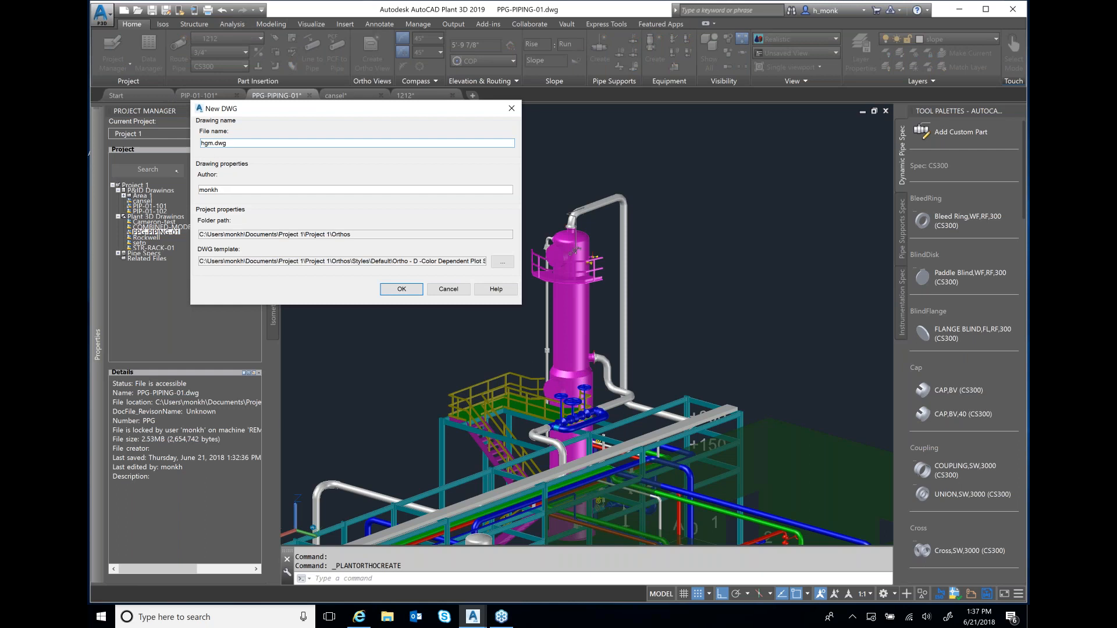
{"action": "left_click", "coordinate": [399, 291]}
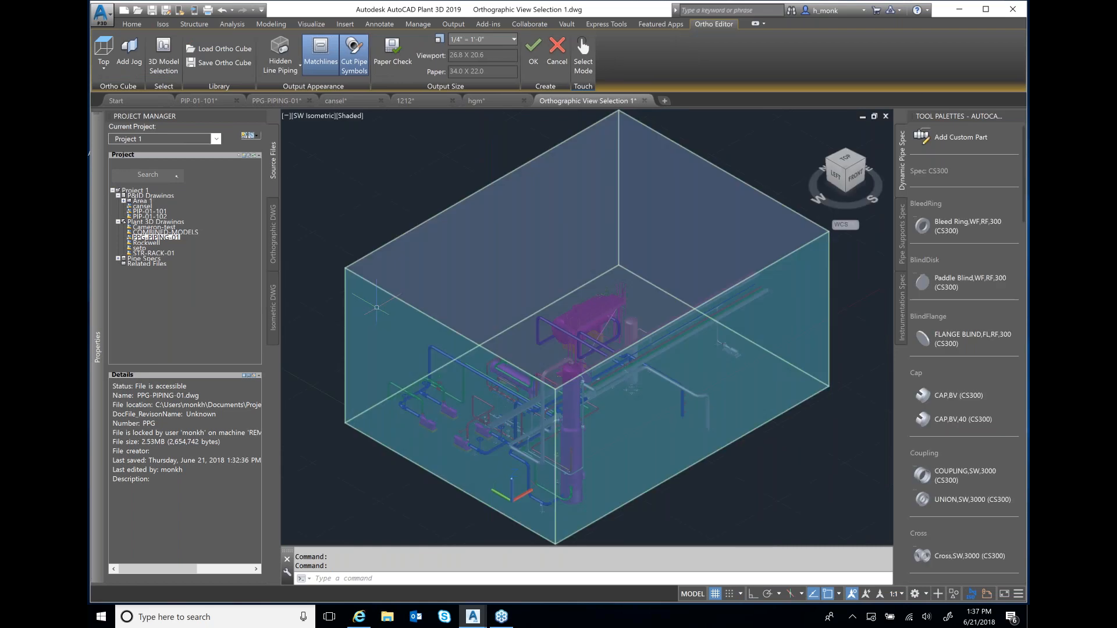
Step: Include the STR-RACK-01 structural model with PPG-PIPING-01 as reference models for the orthographic view
{"action": "left_click", "coordinate": [162, 64]}
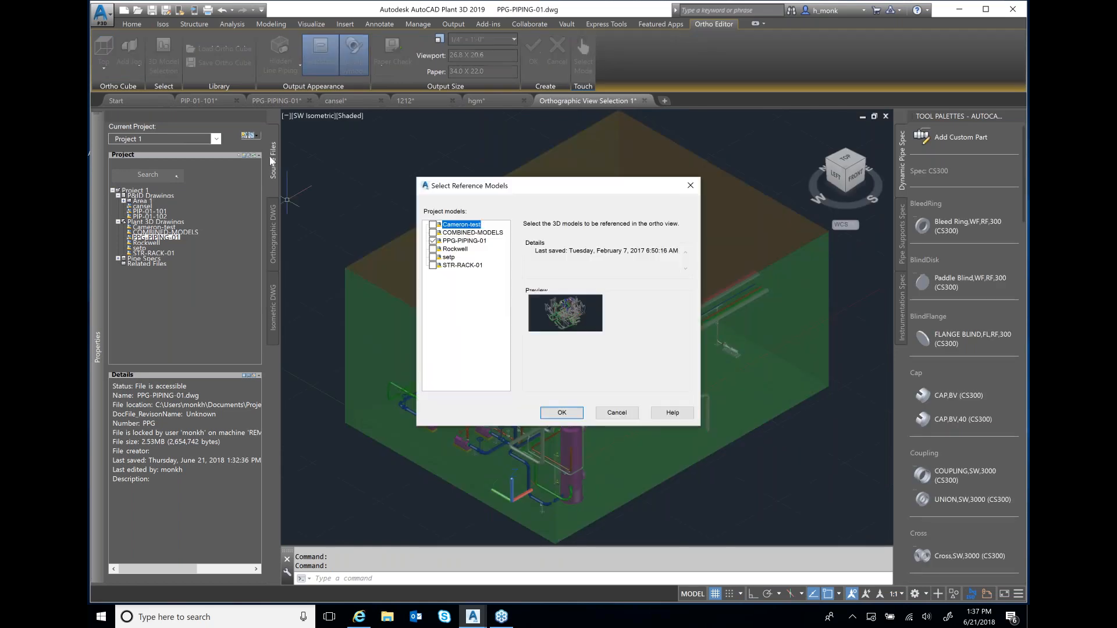
{"action": "left_click", "coordinate": [432, 240]}
{"action": "left_click", "coordinate": [433, 265]}
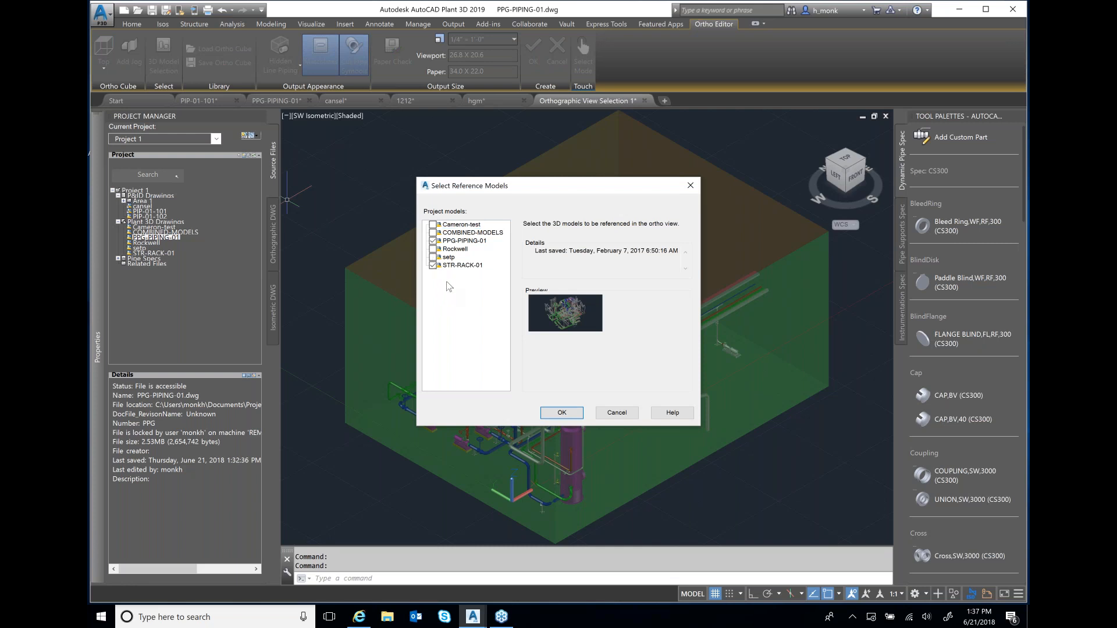
{"action": "left_click", "coordinate": [562, 413]}
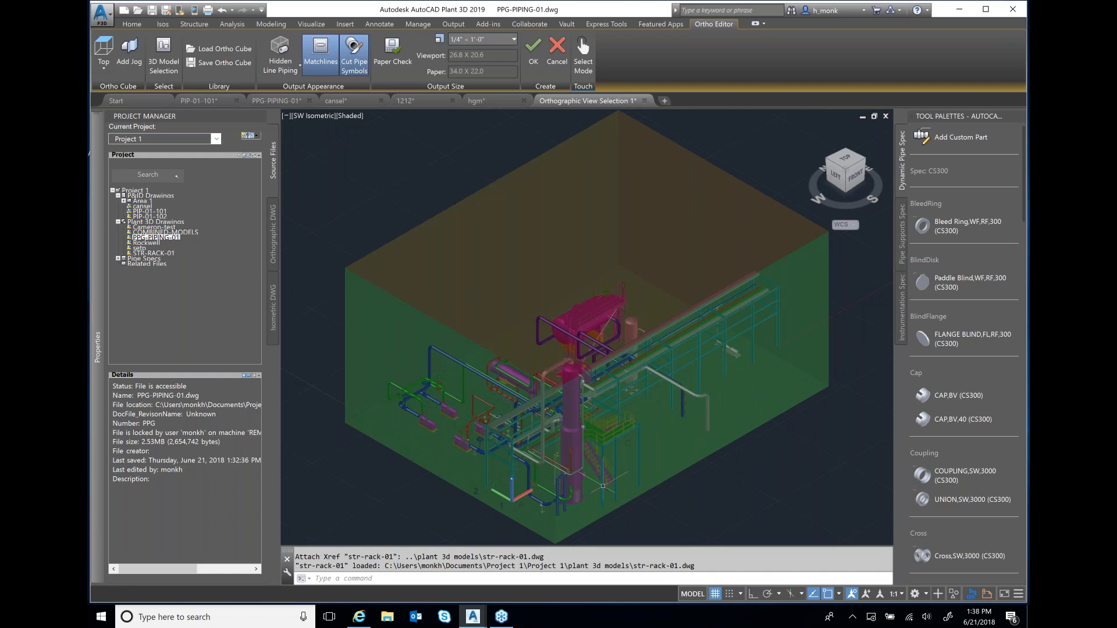
{"action": "mouse_move", "coordinate": [603, 485]}
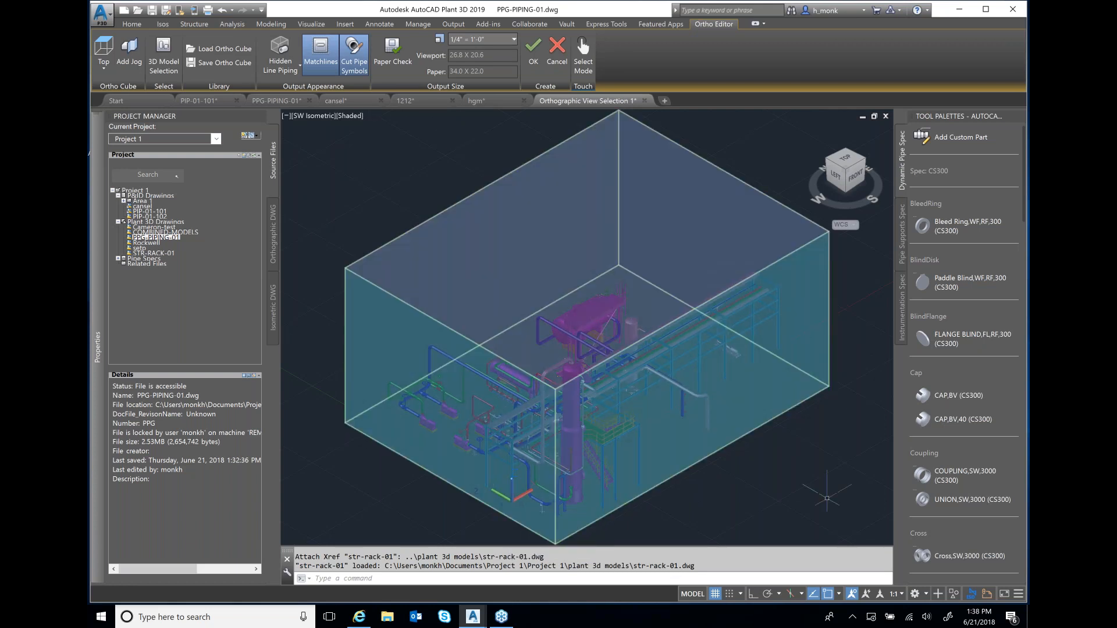
Step: Set the orthographic view direction to Front and shrink the ortho cube from both sides around the tall tower
{"action": "left_click", "coordinate": [107, 70]}
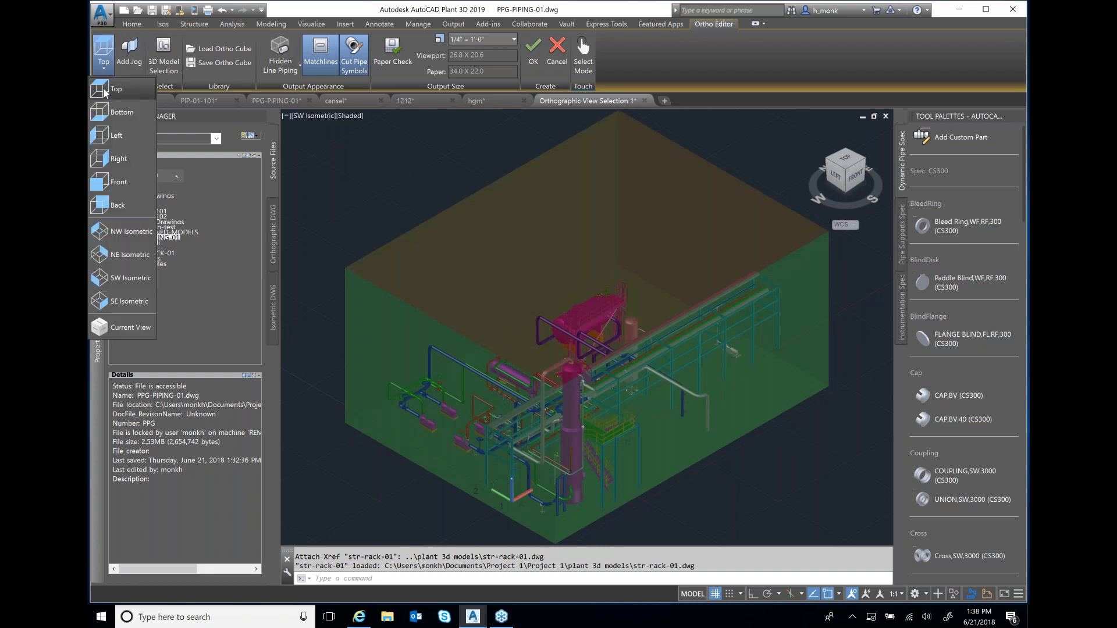
{"action": "left_click", "coordinate": [115, 185]}
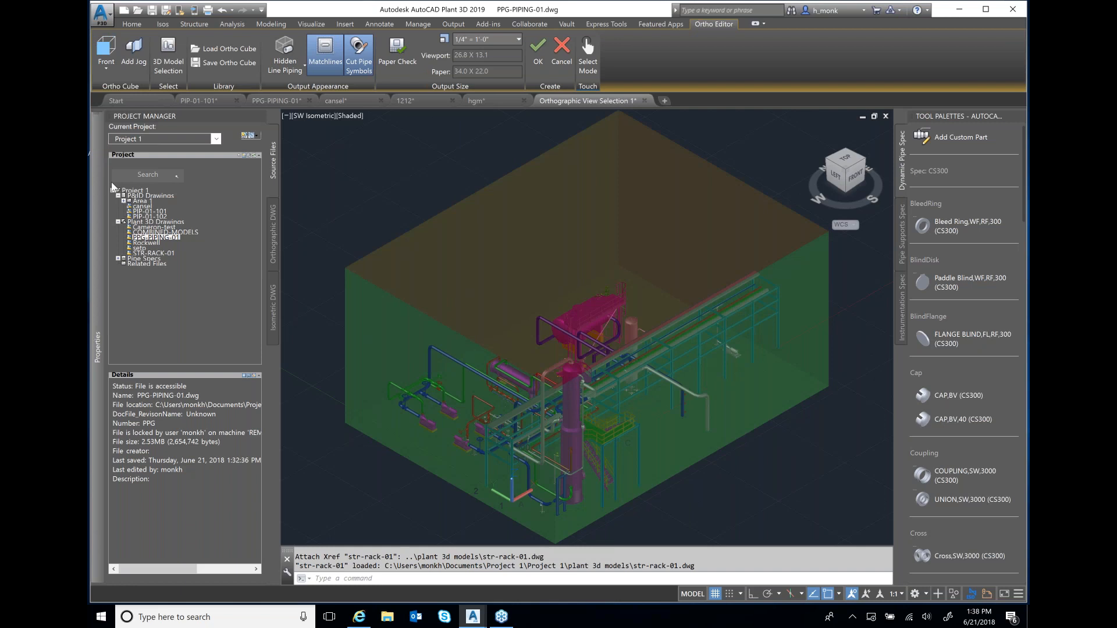
{"action": "left_click", "coordinate": [716, 429]}
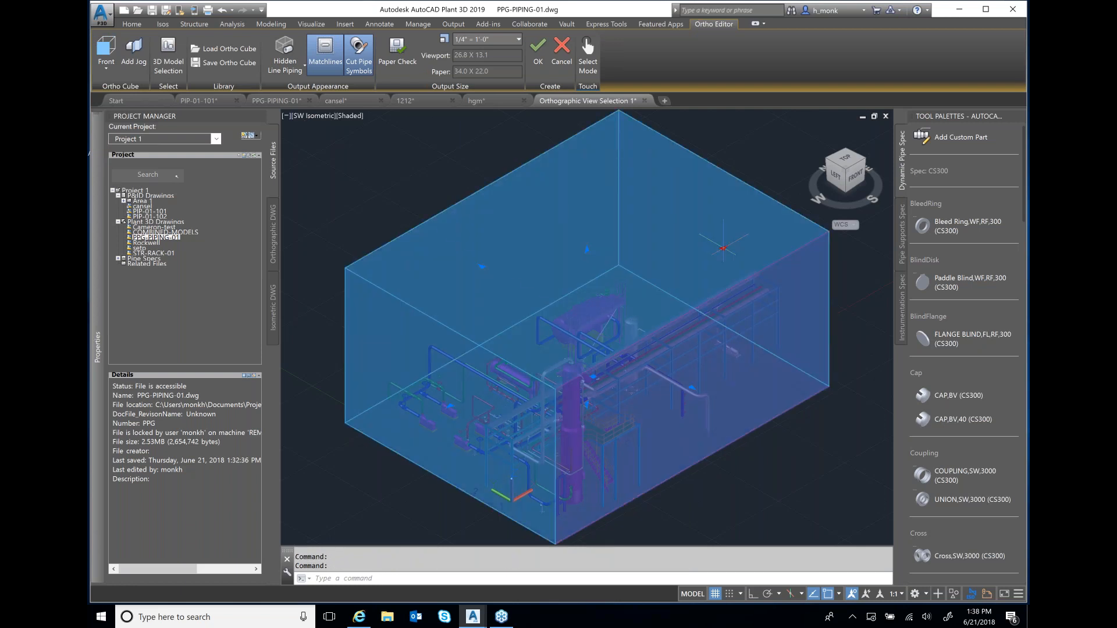
{"action": "left_click", "coordinate": [723, 249]}
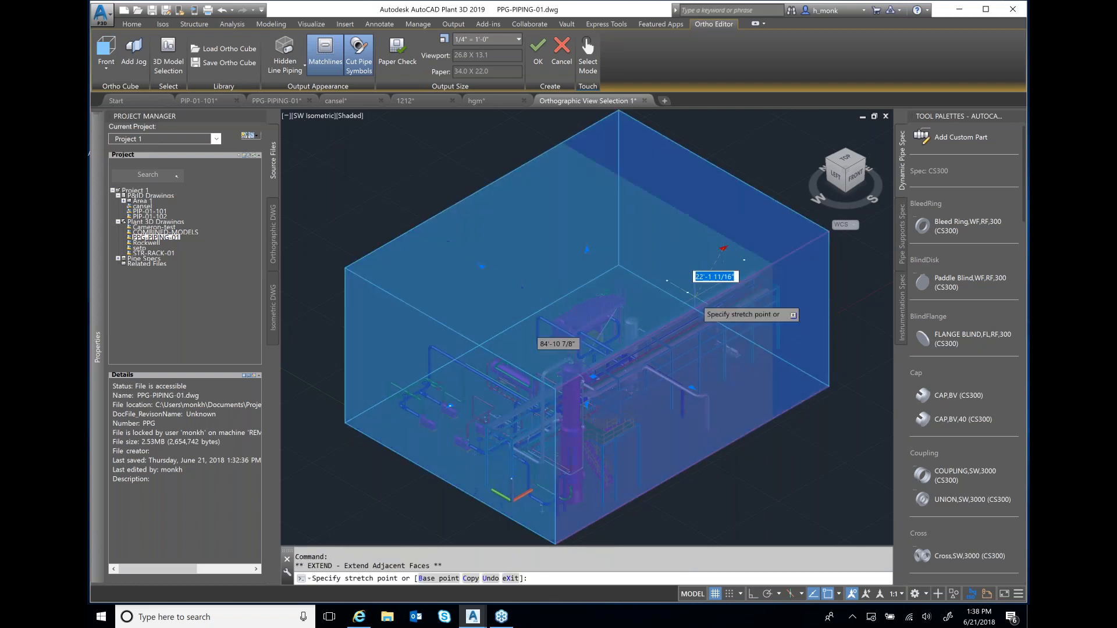
{"action": "left_click", "coordinate": [646, 433]}
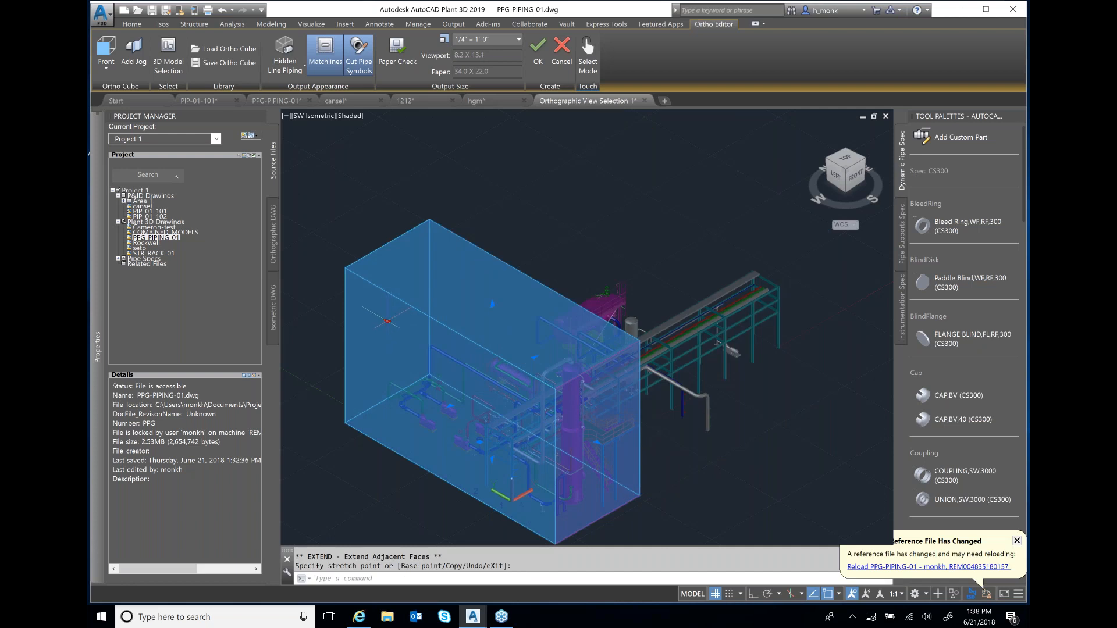
{"action": "left_click", "coordinate": [387, 320]}
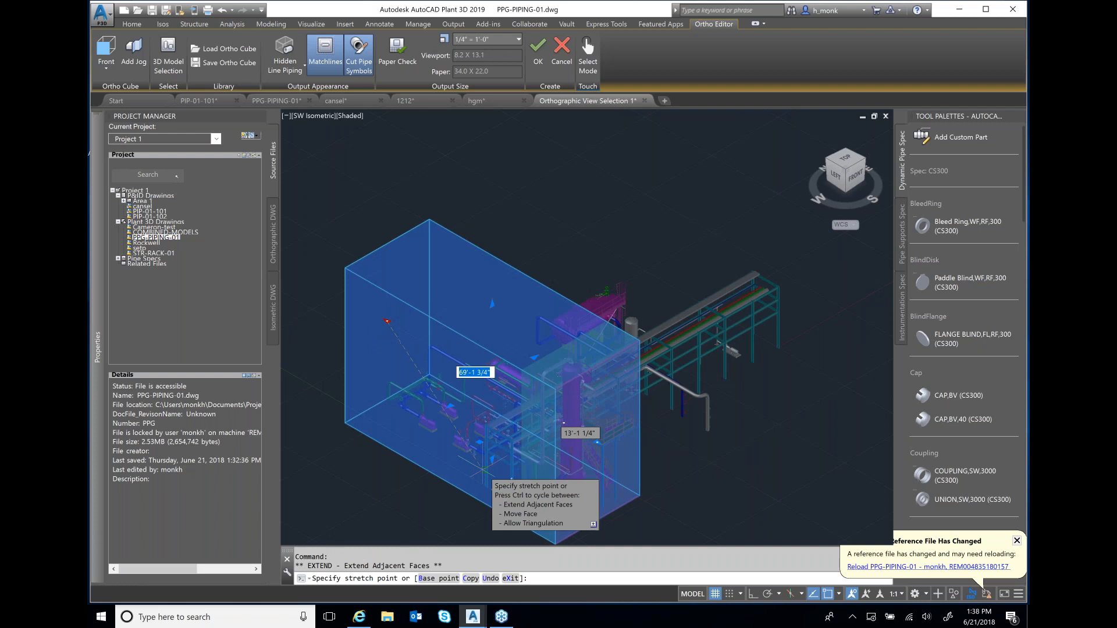
{"action": "key", "text": "Escape"}
Step: Set the view to 3/8" = 1'-0" scale with no hidden lines and place it in the sheet's lower-left corner
{"action": "left_click", "coordinate": [518, 39]}
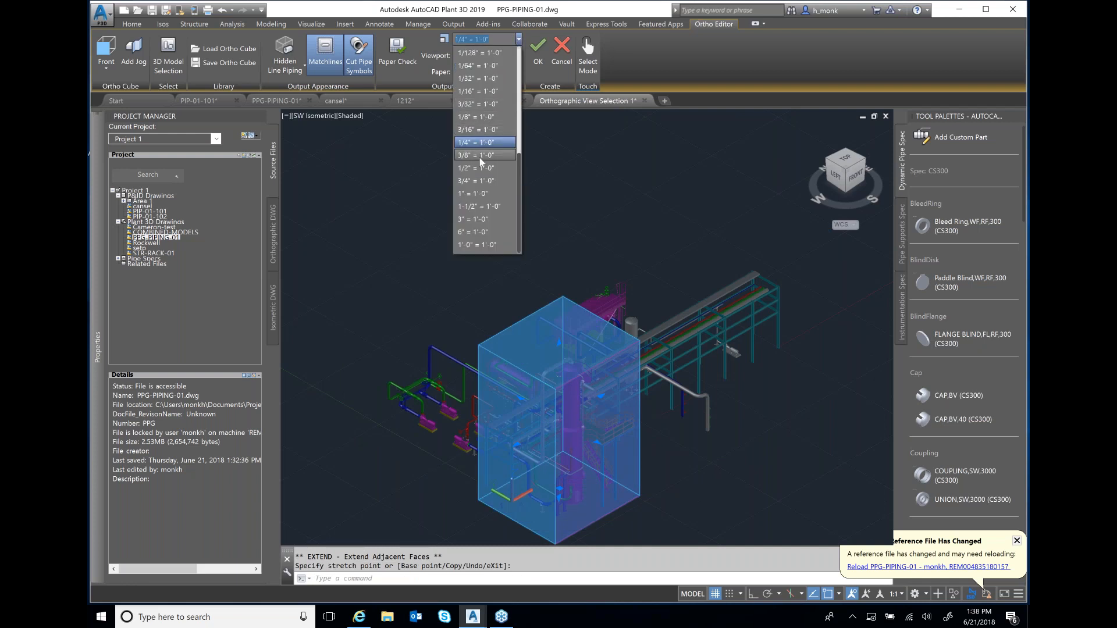
{"action": "left_click", "coordinate": [480, 155]}
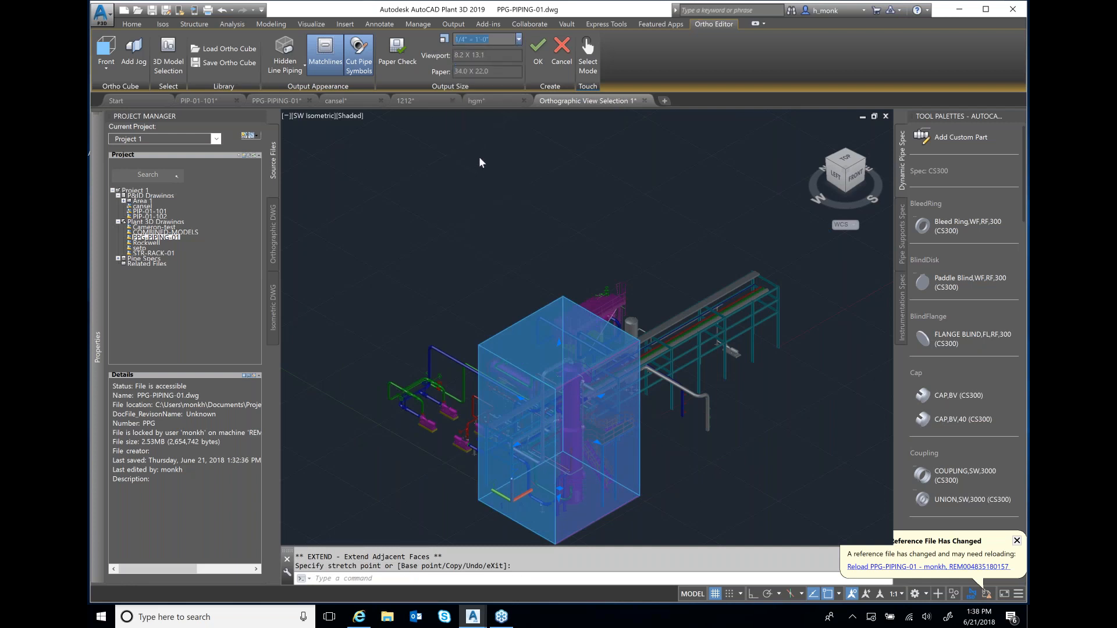
{"action": "left_click", "coordinate": [299, 72]}
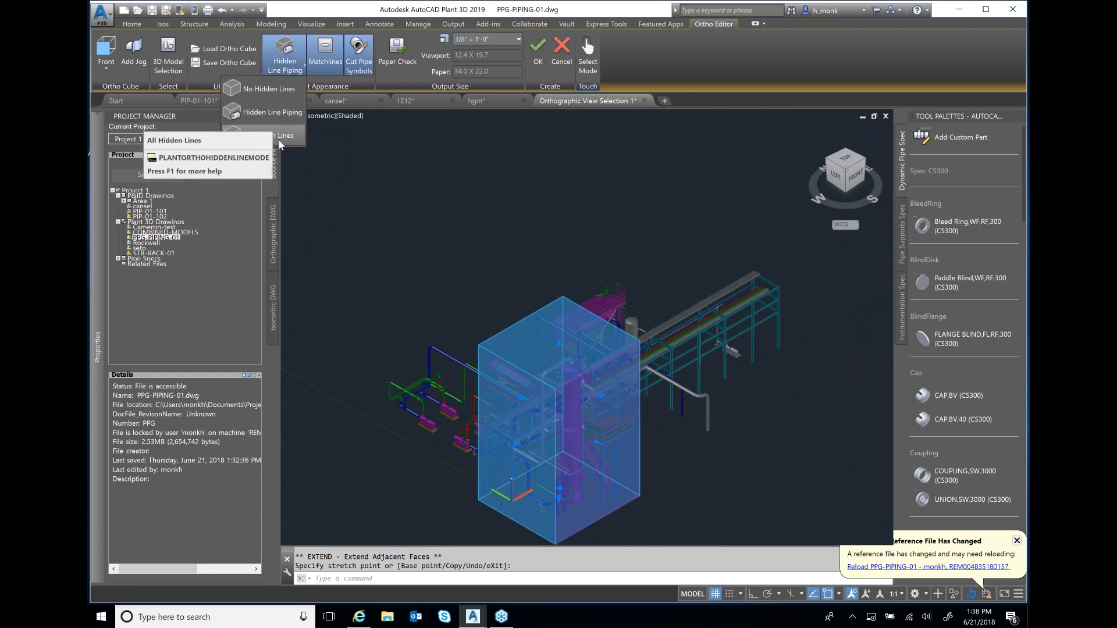
{"action": "left_click", "coordinate": [259, 115]}
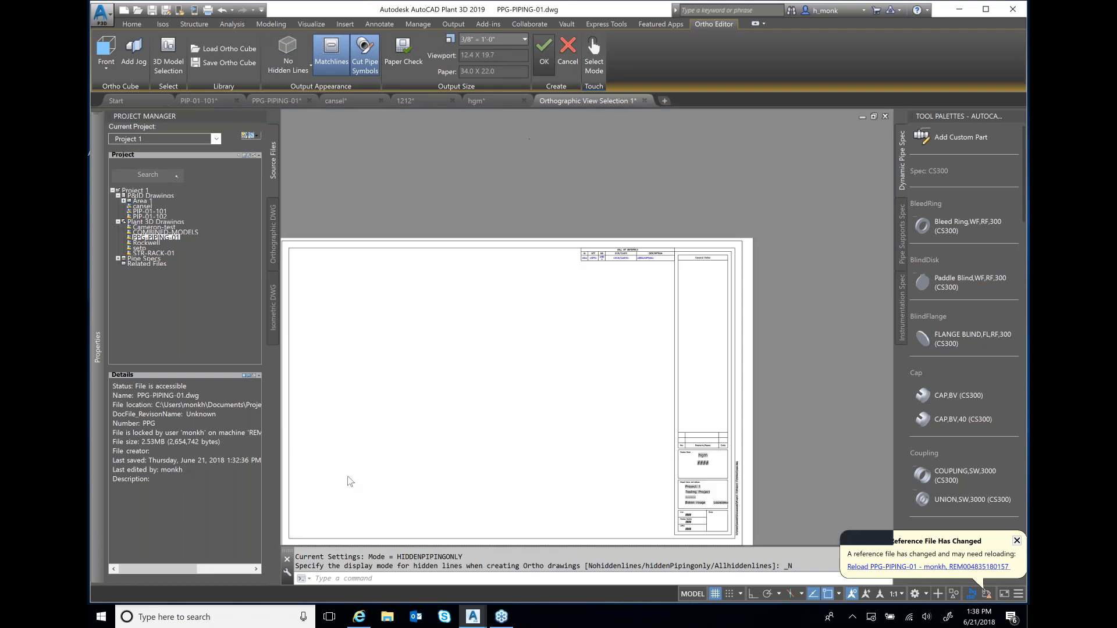
{"action": "left_click", "coordinate": [296, 537]}
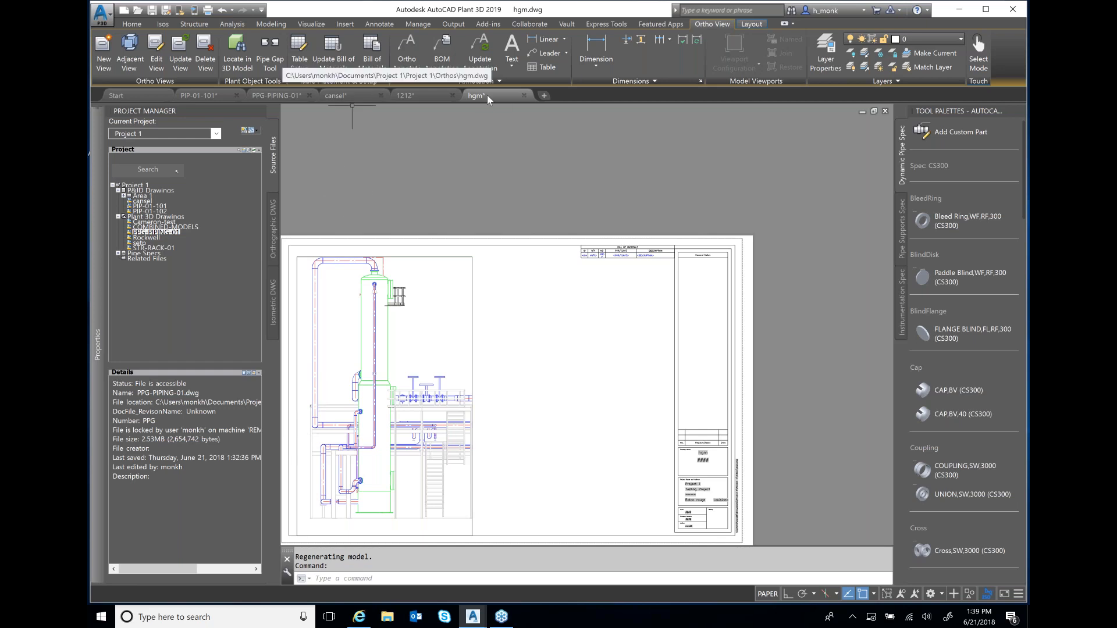
Step: Examine the tower's overhead pipe in the front view placed on the hgm sheet
{"action": "mouse_move", "coordinate": [248, 109]}
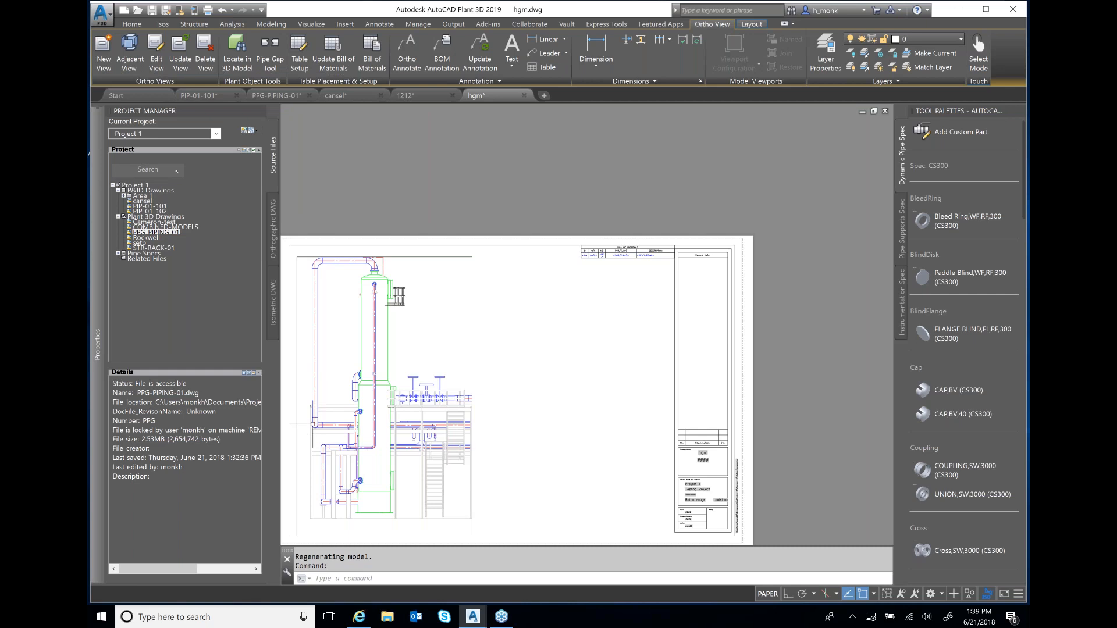
{"action": "scroll", "coordinate": [314, 424], "scroll_direction": "up", "scroll_amount": 2}
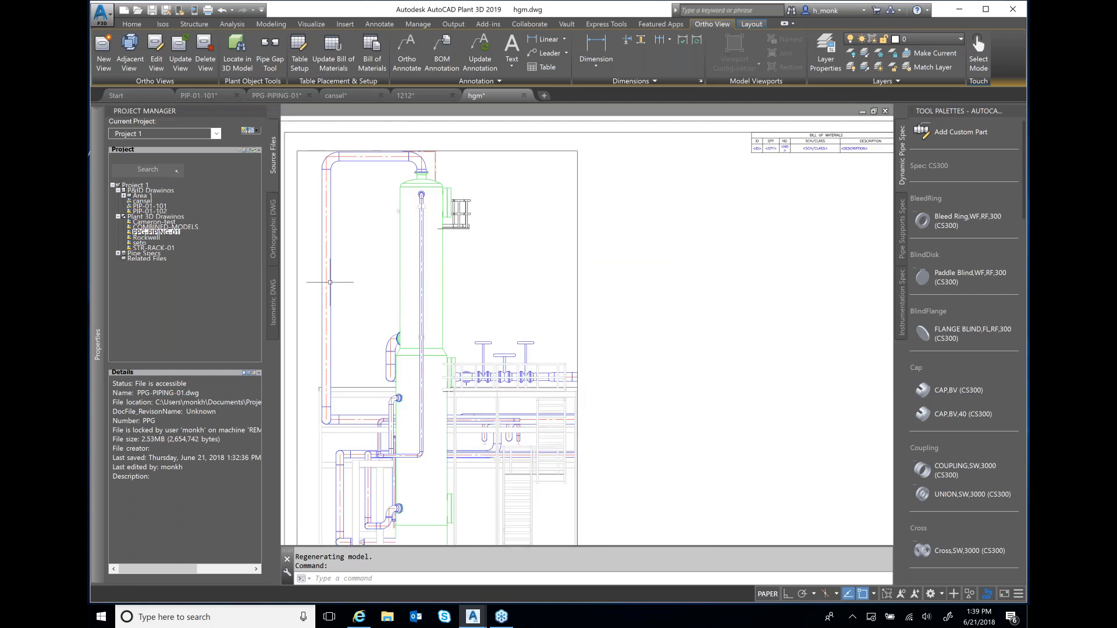
{"action": "left_click", "coordinate": [330, 282]}
{"action": "left_click", "coordinate": [355, 302]}
{"action": "left_click", "coordinate": [343, 299]}
{"action": "right_click", "coordinate": [332, 289]}
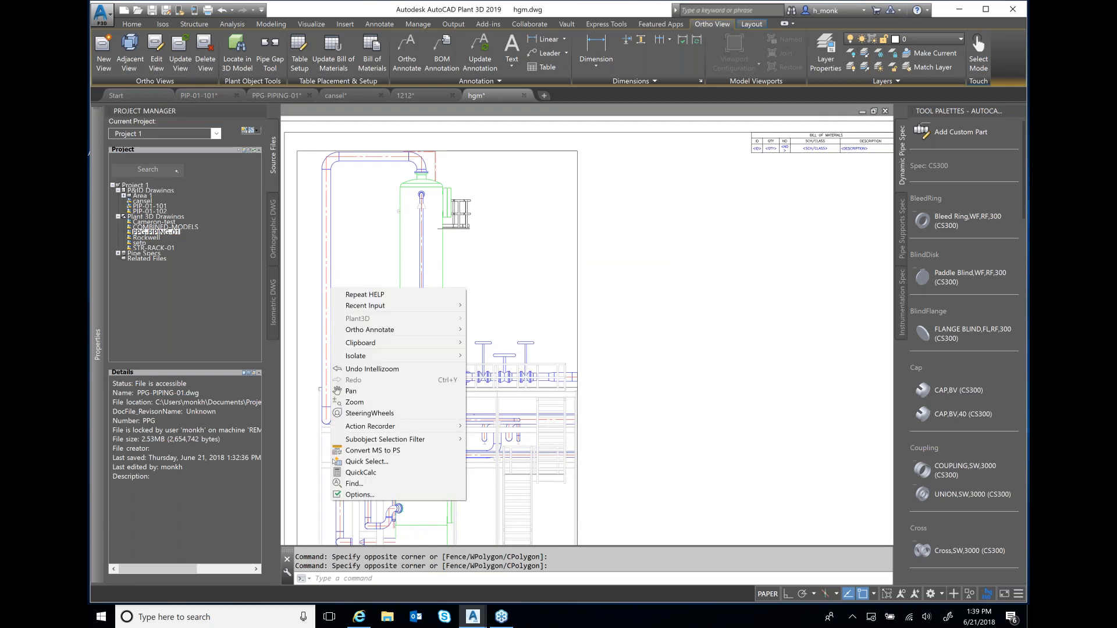
{"action": "left_click", "coordinate": [330, 289]}
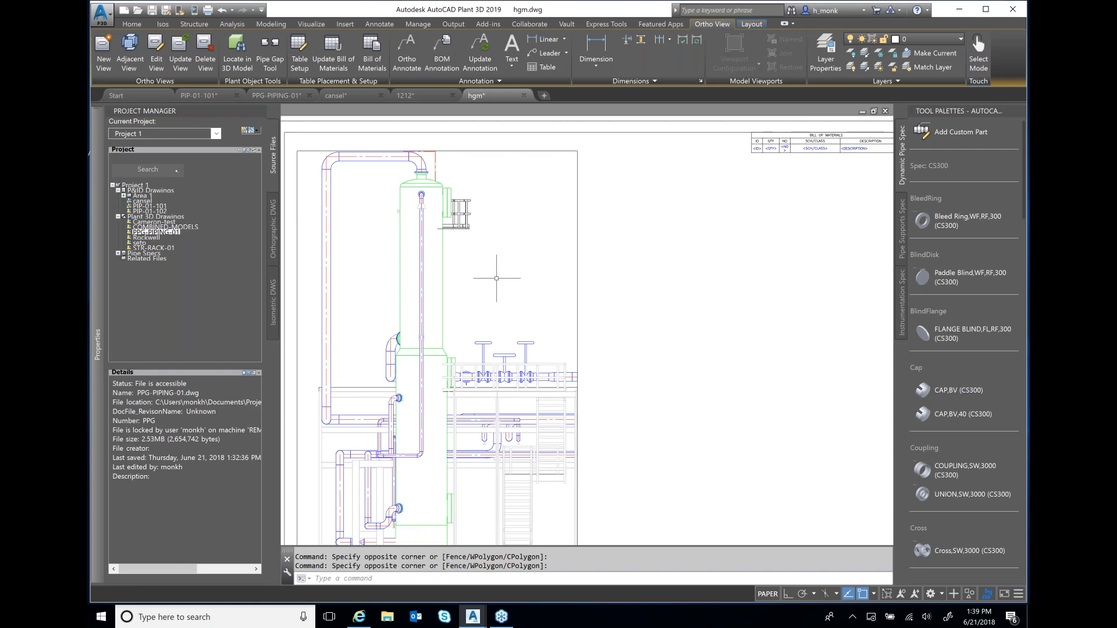
{"action": "scroll", "coordinate": [496, 278], "scroll_direction": "down", "scroll_amount": 1}
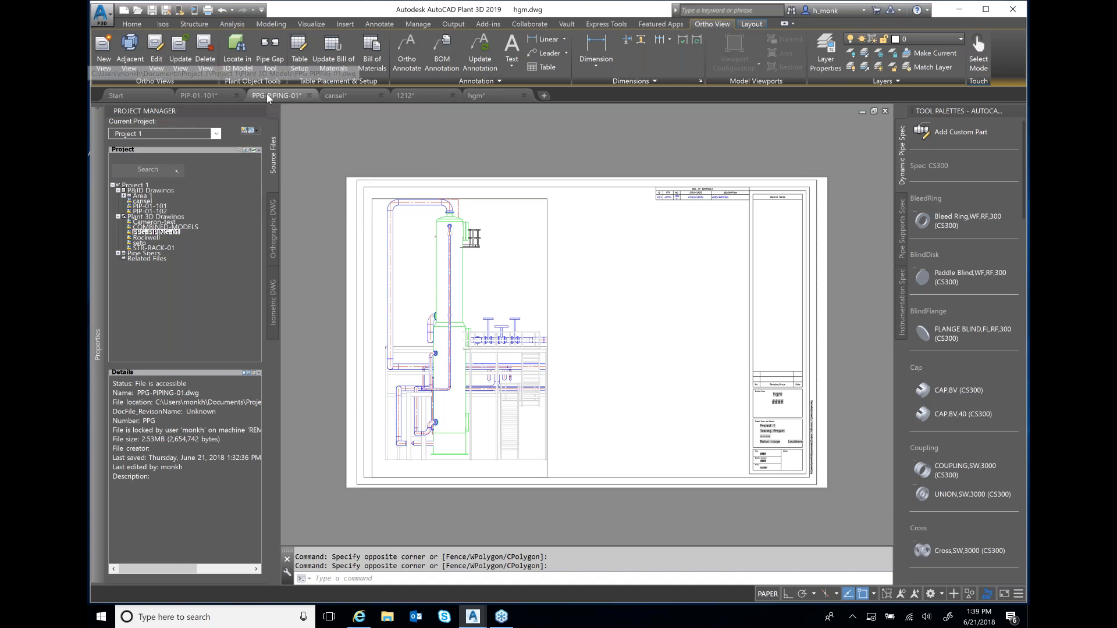
Step: In PPG-PIPING-01, move the overhead line's top elbow along its run closer to the tower
{"action": "left_click", "coordinate": [287, 99]}
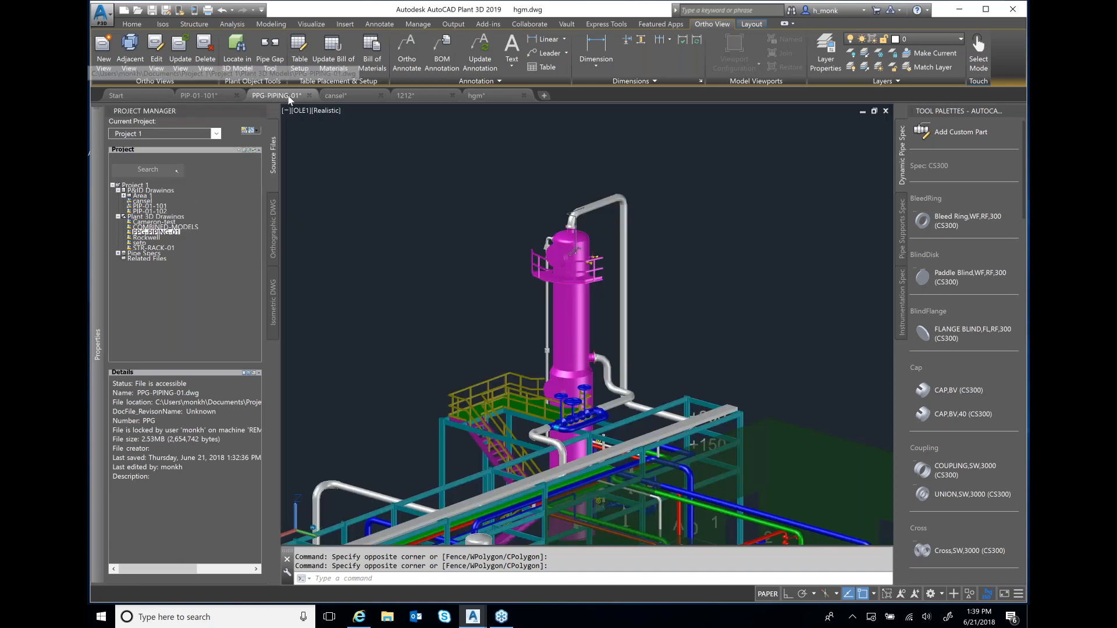
{"action": "scroll", "coordinate": [644, 221], "scroll_direction": "up", "scroll_amount": 3}
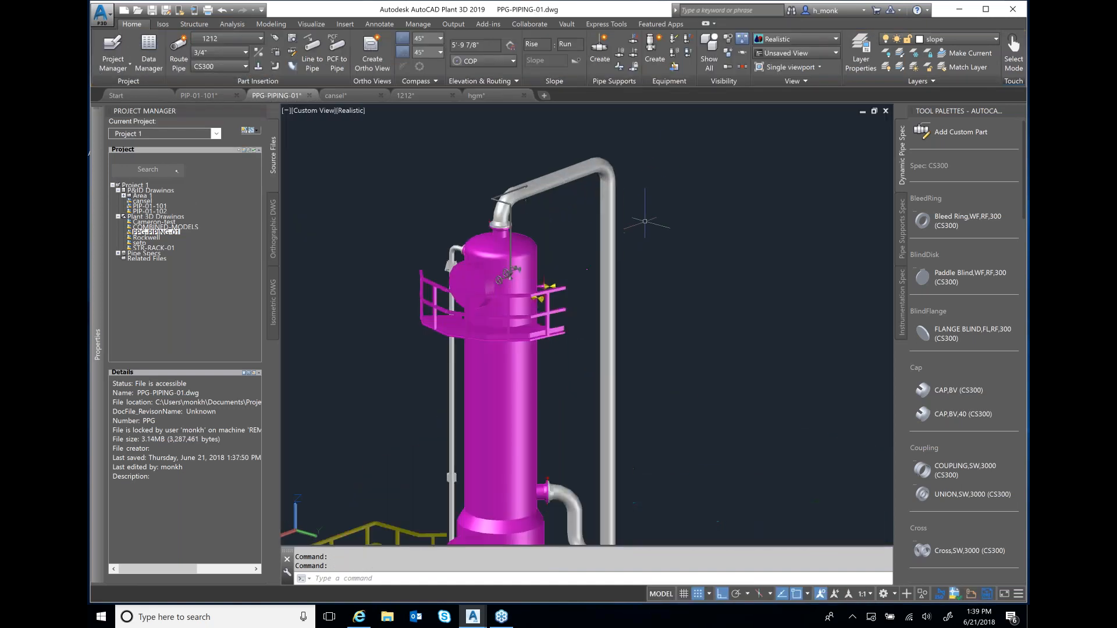
{"action": "scroll", "coordinate": [663, 164], "scroll_direction": "up", "scroll_amount": 3}
{"action": "scroll", "coordinate": [639, 181], "scroll_direction": "down", "scroll_amount": 1}
{"action": "left_click", "coordinate": [589, 172]}
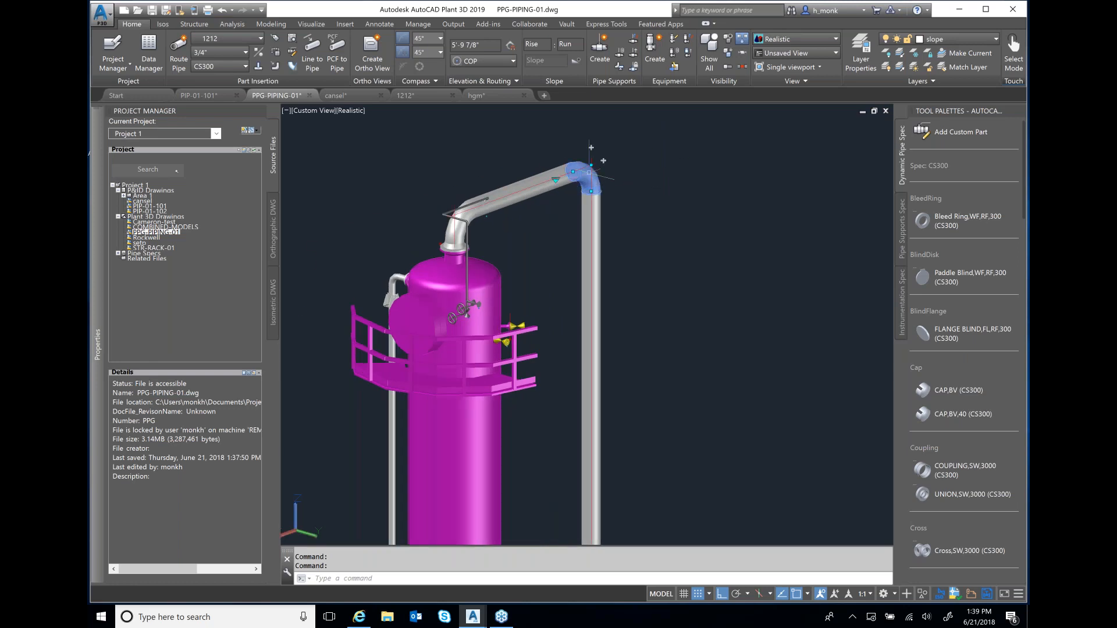
{"action": "left_click", "coordinate": [576, 167]}
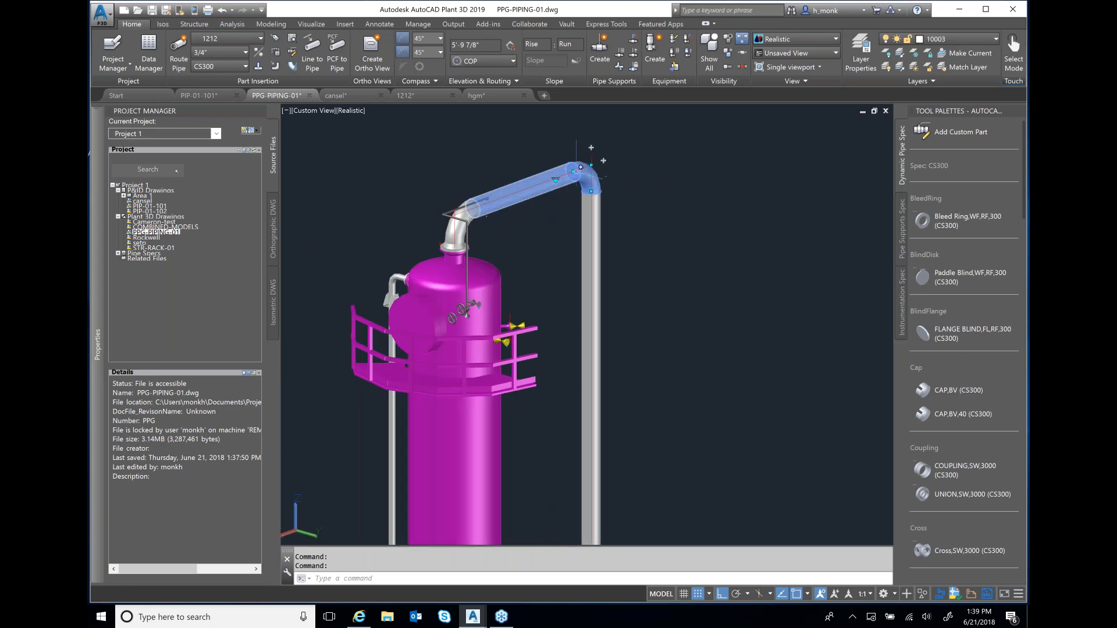
{"action": "left_click", "coordinate": [577, 167]}
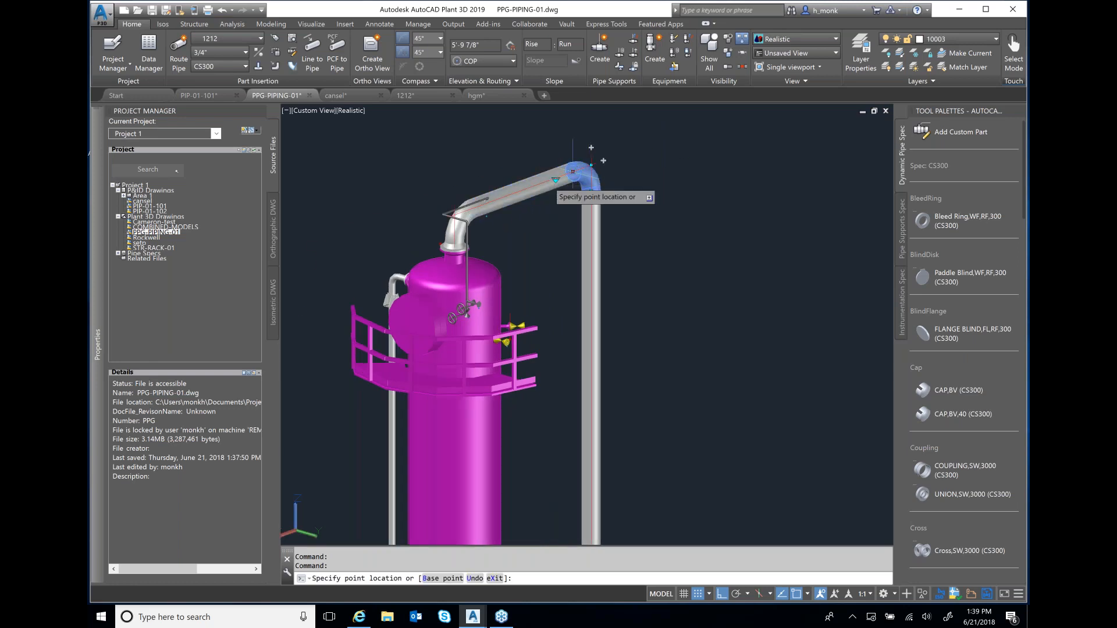
{"action": "left_click", "coordinate": [525, 187]}
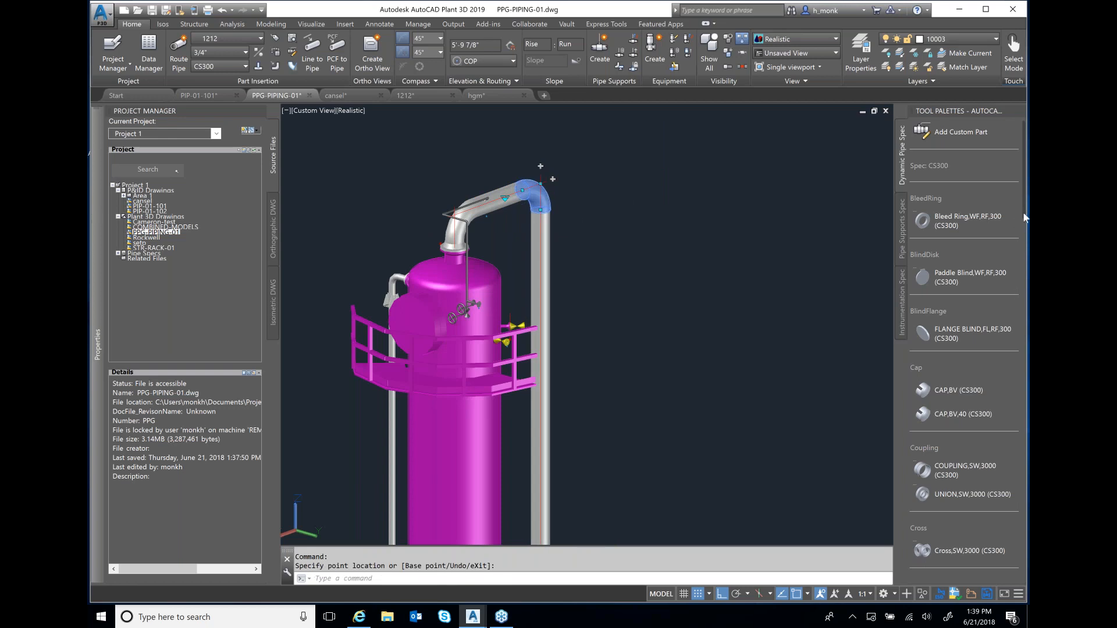
Step: Insert a Butterfly Valve,LUG,RF,300 (CS300) into the overhead line's vertical pipe below the elbow, at the default rotation
{"action": "scroll", "coordinate": [1022, 211], "scroll_direction": "down", "scroll_amount": 10}
{"action": "scroll", "coordinate": [964, 351], "scroll_direction": "down", "scroll_amount": 10}
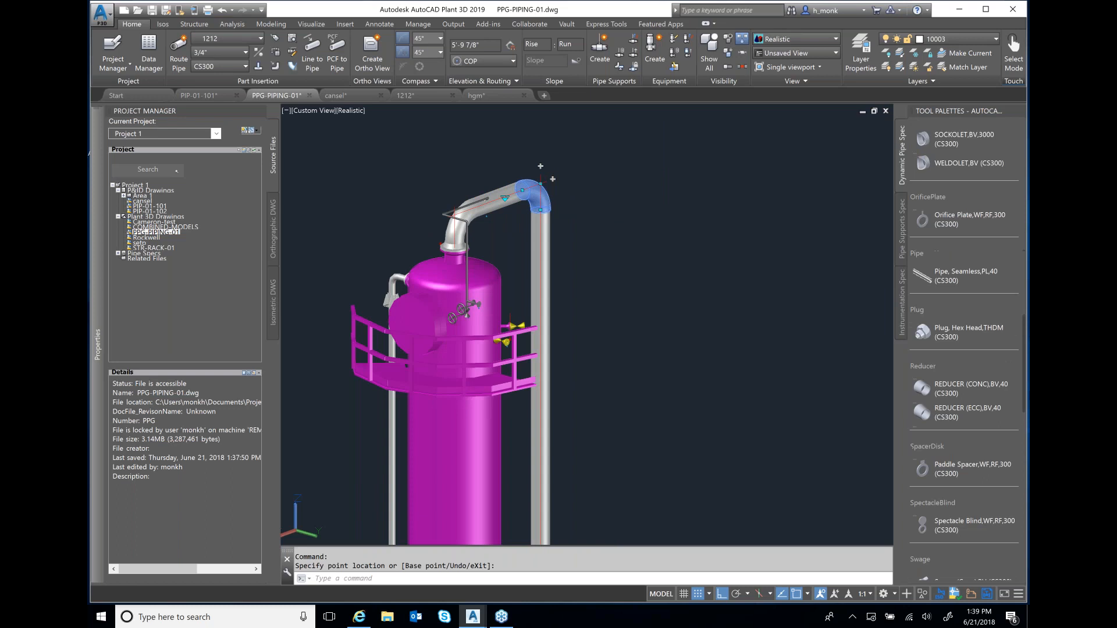
{"action": "scroll", "coordinate": [949, 338], "scroll_direction": "down", "scroll_amount": 10}
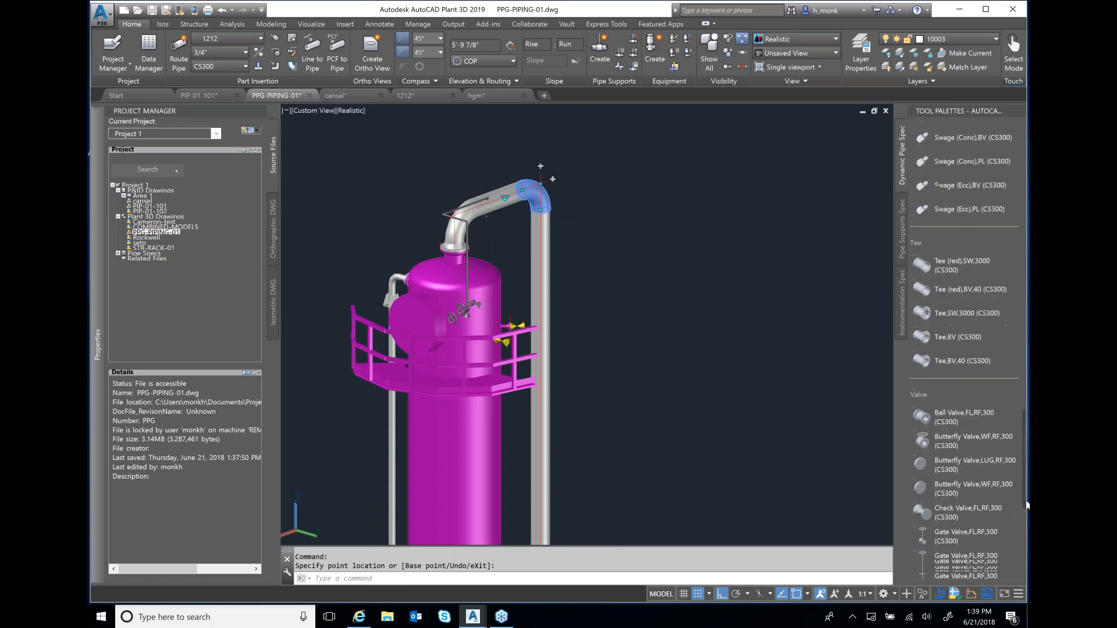
{"action": "left_click", "coordinate": [949, 337]}
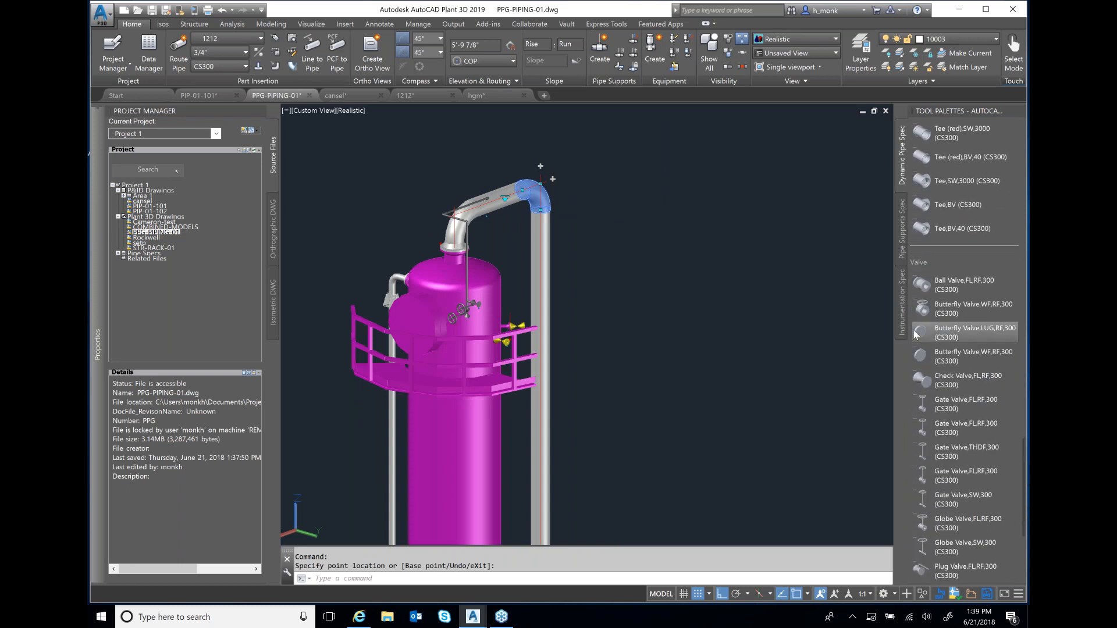
{"action": "left_click", "coordinate": [540, 275]}
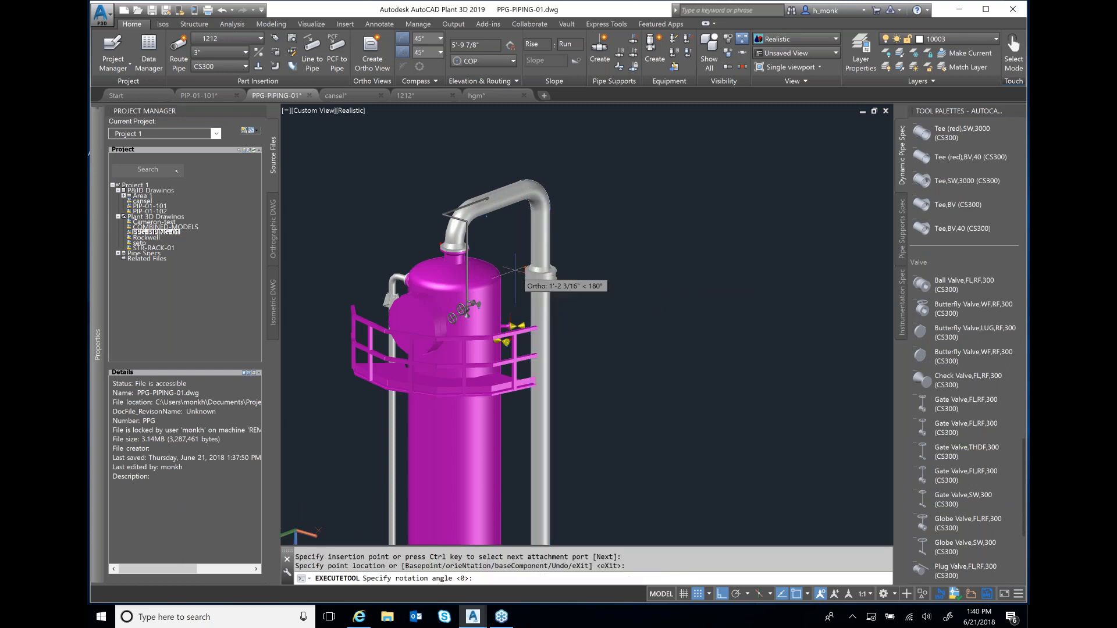
{"action": "key", "text": "Return"}
{"action": "key", "text": "Escape"}
Step: Try to route a pipe upward from the top elbow and turn it horizontally away from the line
{"action": "left_click", "coordinate": [538, 193]}
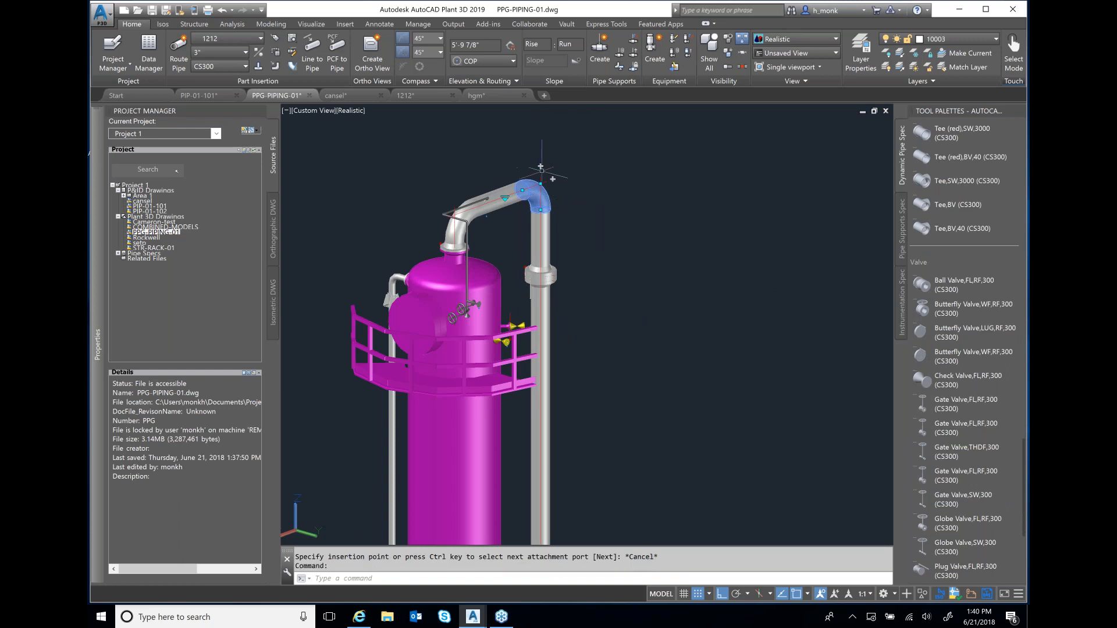
{"action": "left_click", "coordinate": [540, 166]}
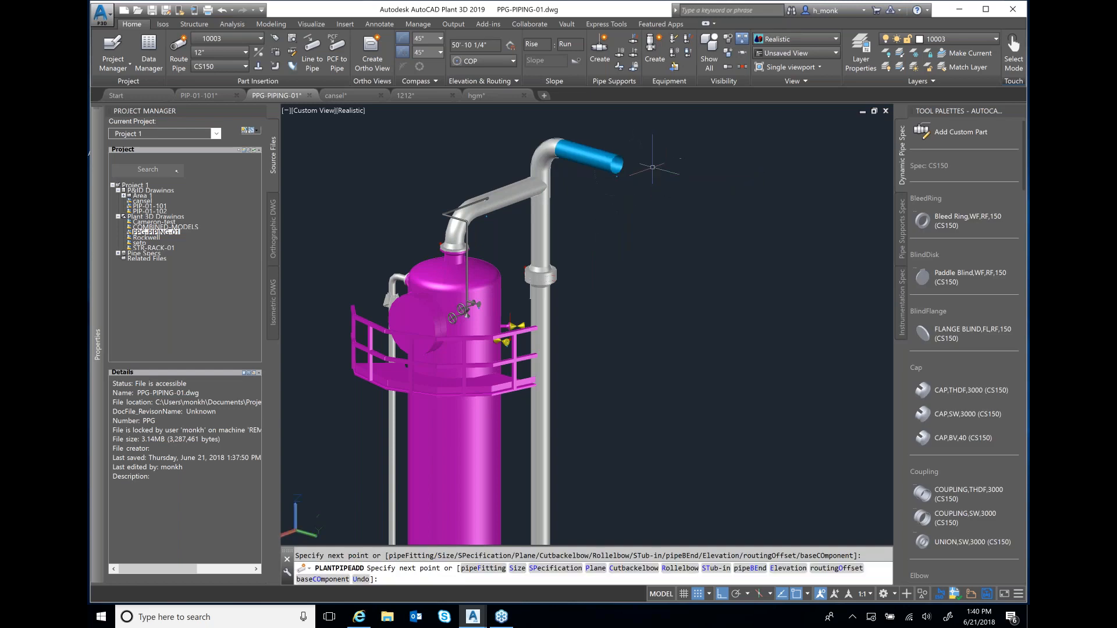
{"action": "key", "text": "Escape"}
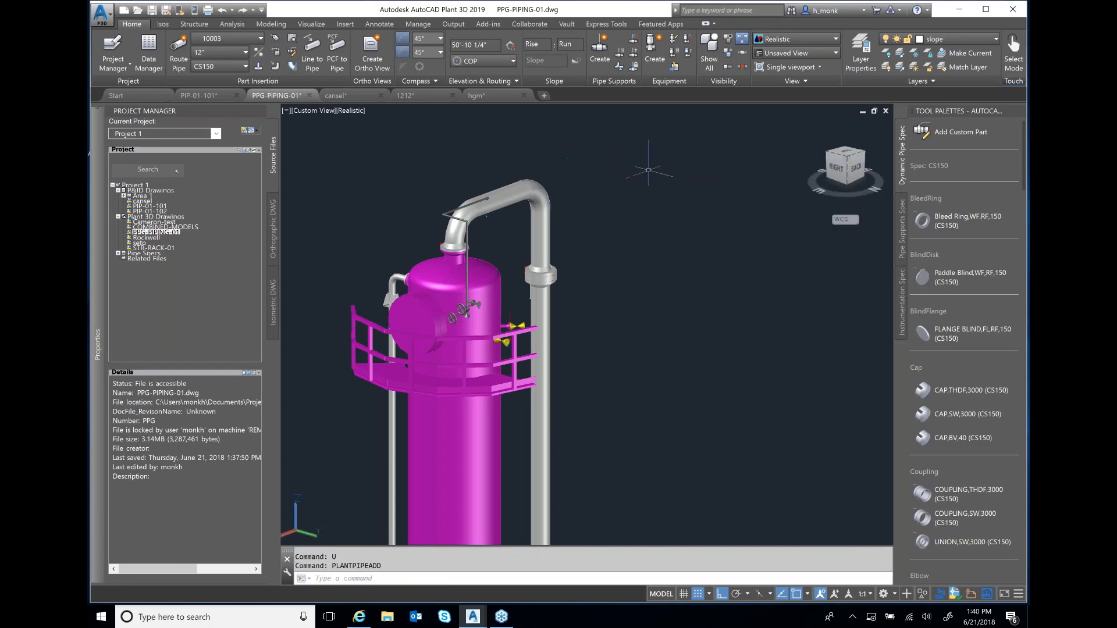
Step: Continue the overhead pipe horizontally past the top elbow, away from the tower, and turn it down into a short vertical leg
{"action": "left_click", "coordinate": [542, 193]}
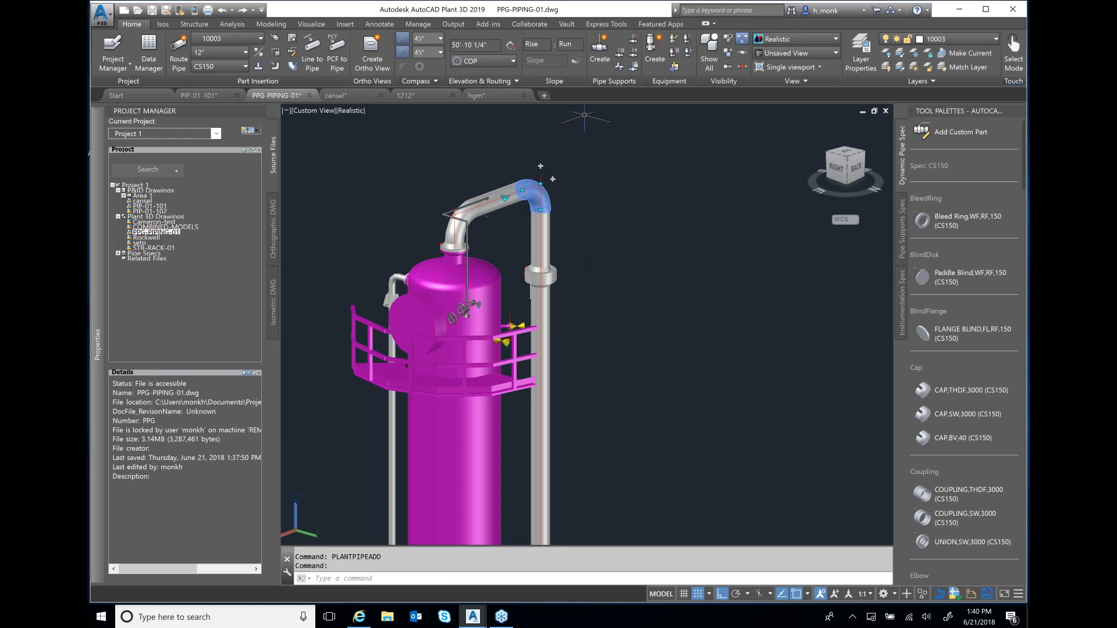
{"action": "left_click", "coordinate": [553, 179]}
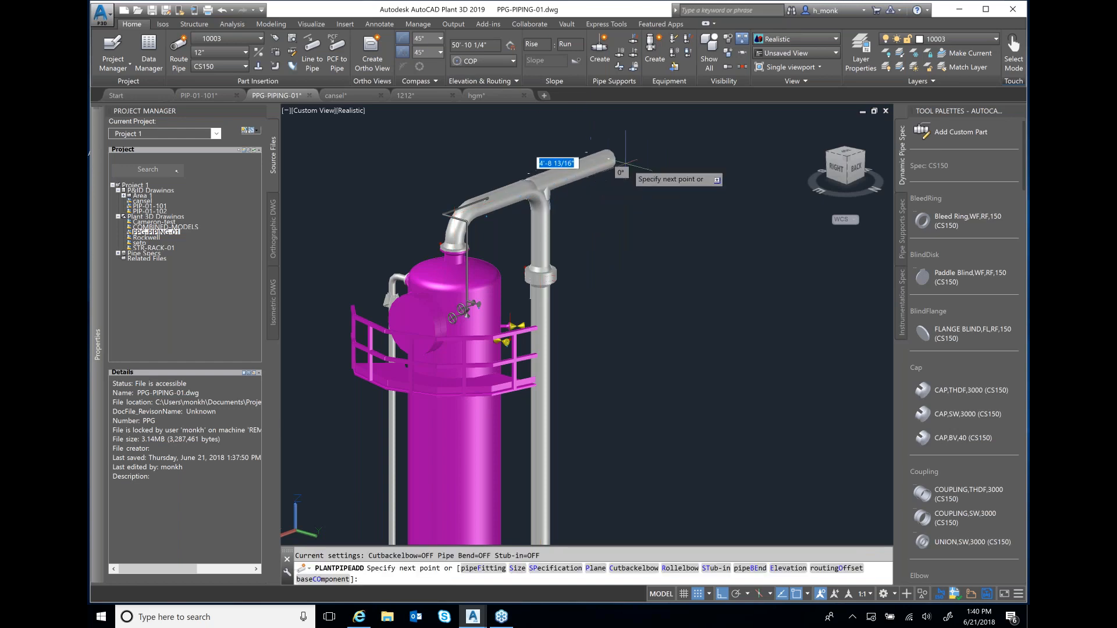
{"action": "left_click", "coordinate": [607, 172]}
{"action": "left_click", "coordinate": [618, 259]}
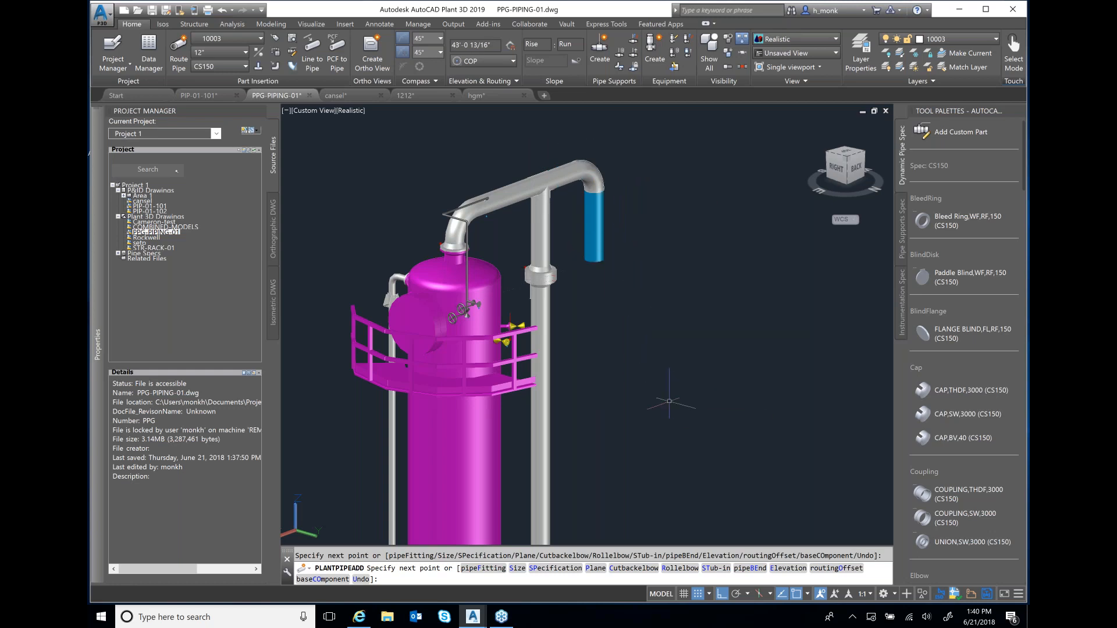
{"action": "key", "text": "Escape"}
{"action": "key", "text": "Escape"}
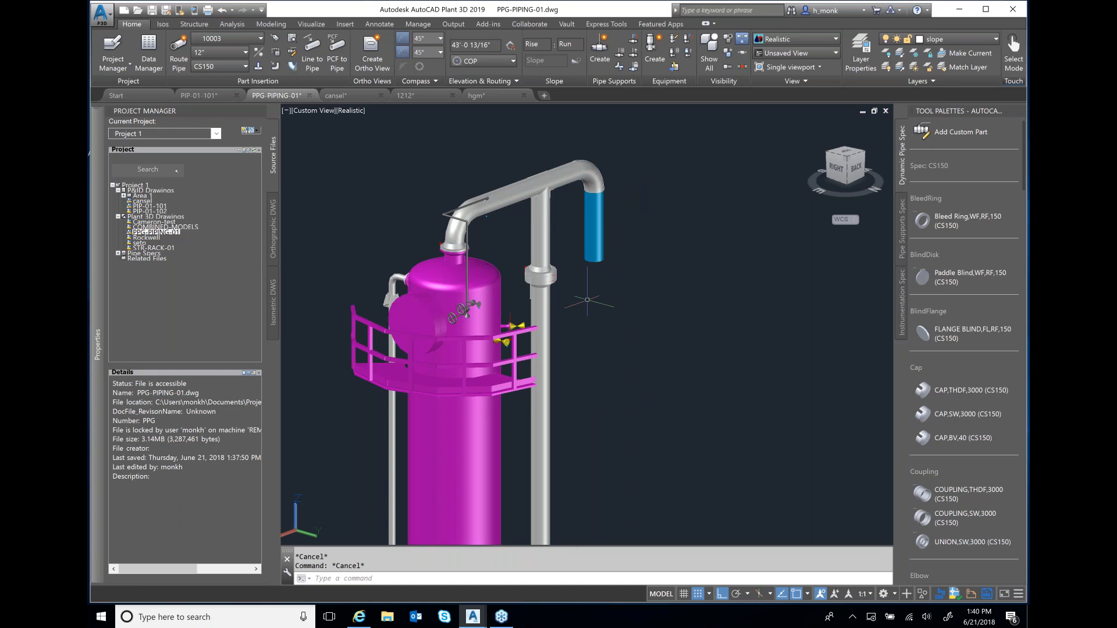
Step: Save the modified PPG-PIPING-01 model
{"action": "mouse_move", "coordinate": [483, 100]}
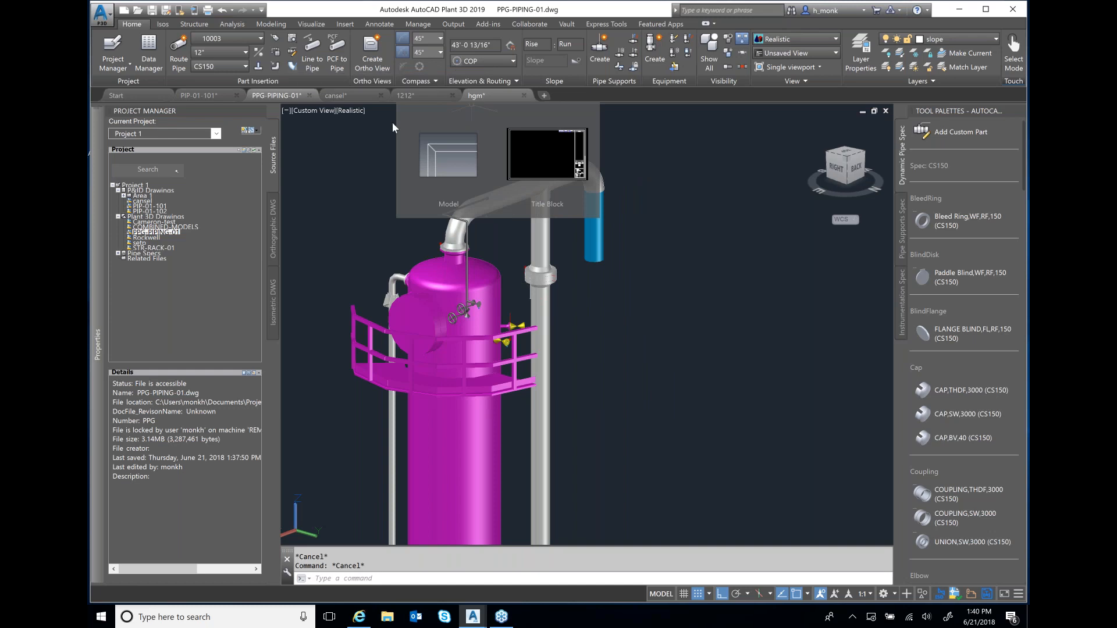
{"action": "left_click", "coordinate": [102, 15]}
{"action": "left_click", "coordinate": [136, 130]}
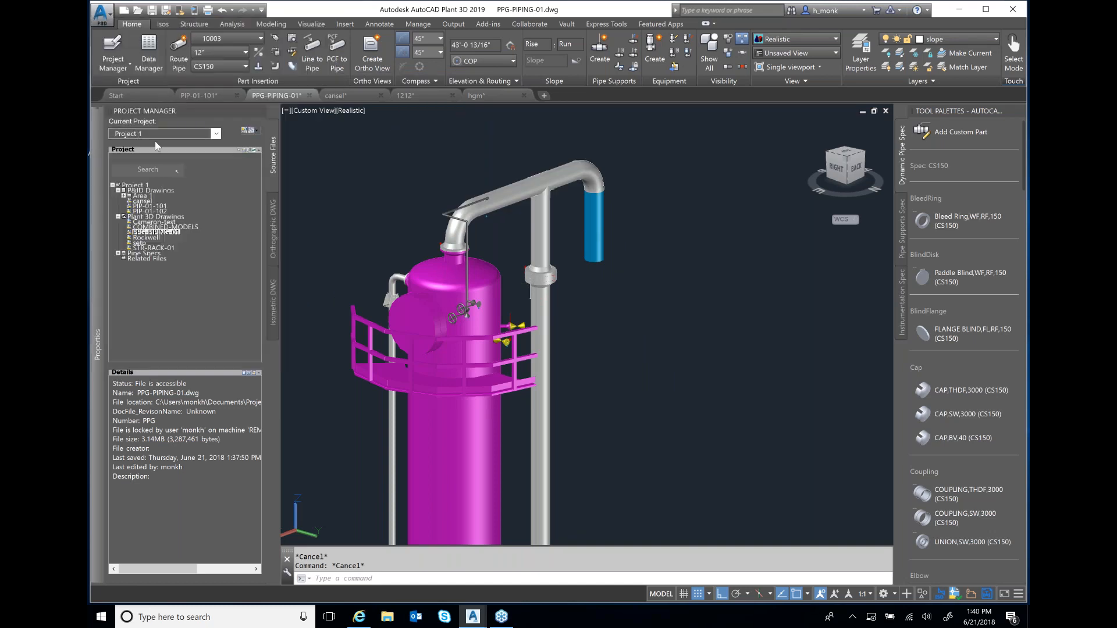
Step: List the project's orthographic drawings, expand hgm and select its Front View
{"action": "left_click", "coordinate": [273, 231]}
{"action": "double_click", "coordinate": [126, 190]}
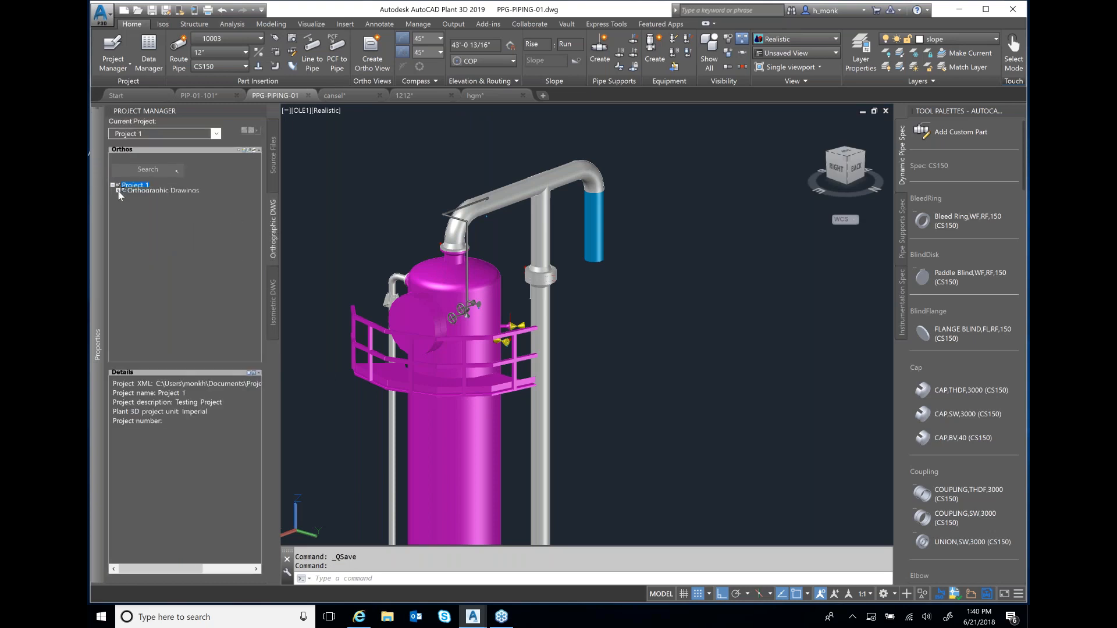
{"action": "double_click", "coordinate": [129, 197]}
{"action": "left_click", "coordinate": [143, 202]}
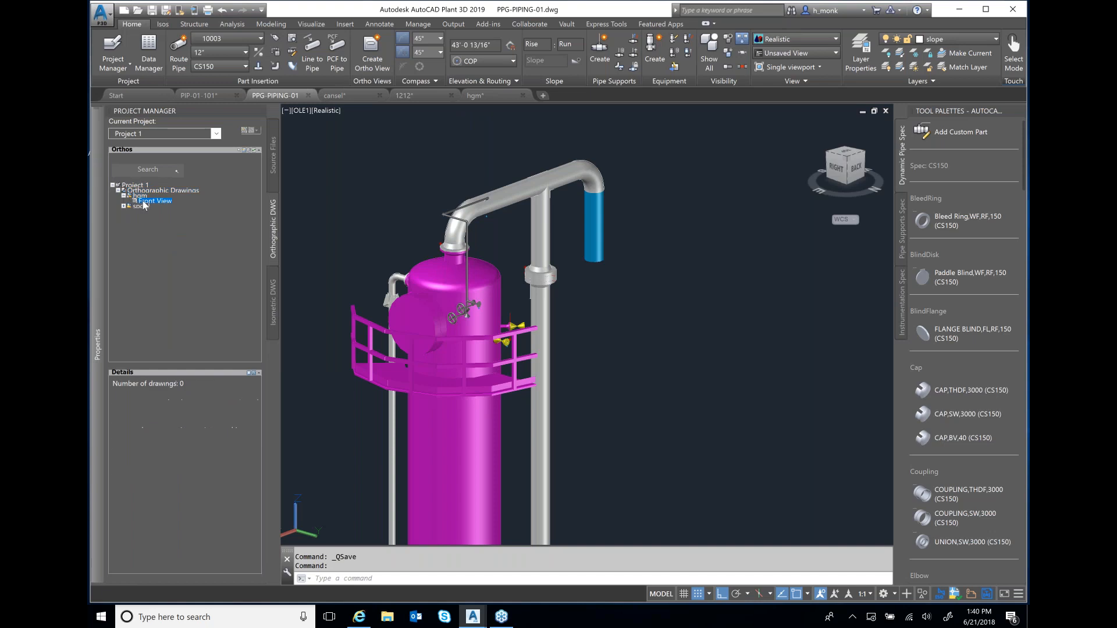
{"action": "right_click", "coordinate": [143, 203]}
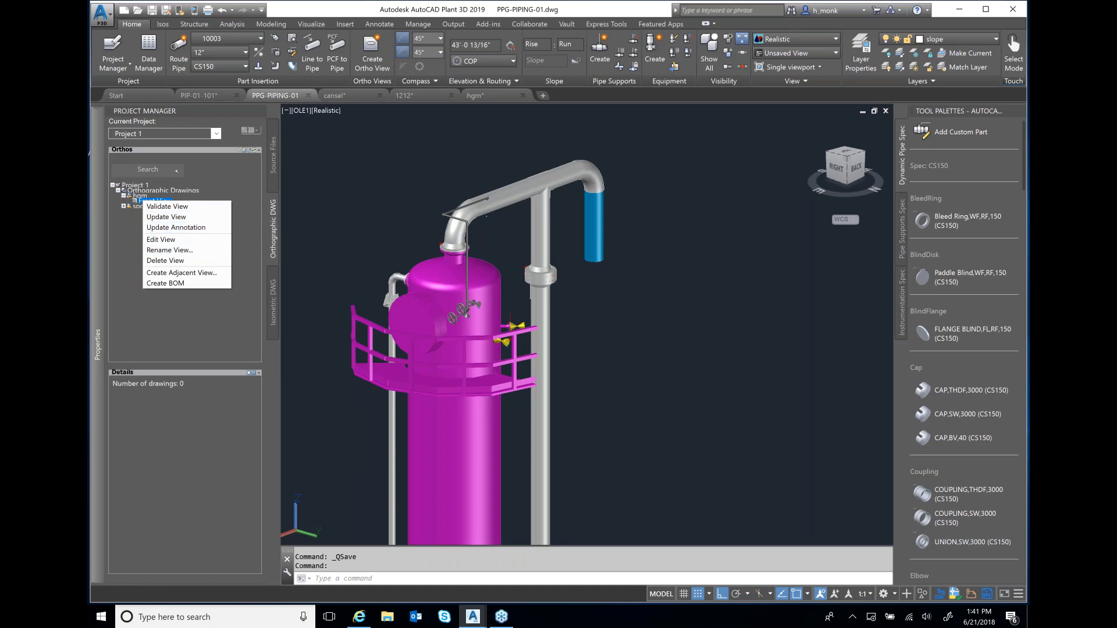
{"action": "left_click", "coordinate": [191, 227]}
{"action": "left_click", "coordinate": [298, 198]}
Step: Return to the hgm drawing and update its Front View from the saved model
{"action": "left_click", "coordinate": [476, 98]}
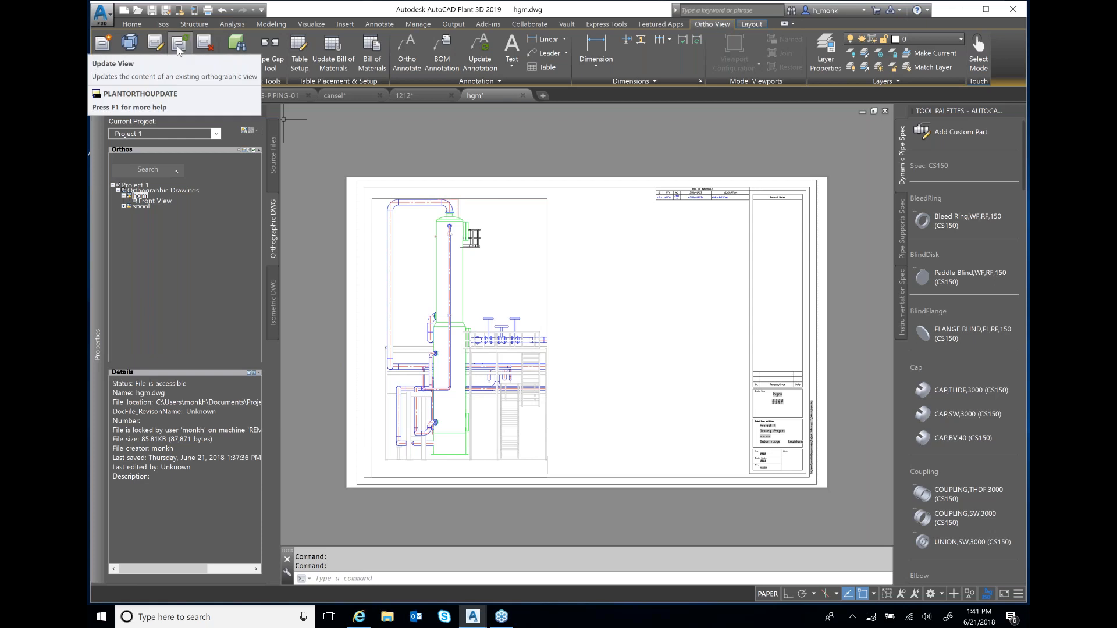
{"action": "left_click", "coordinate": [178, 51]}
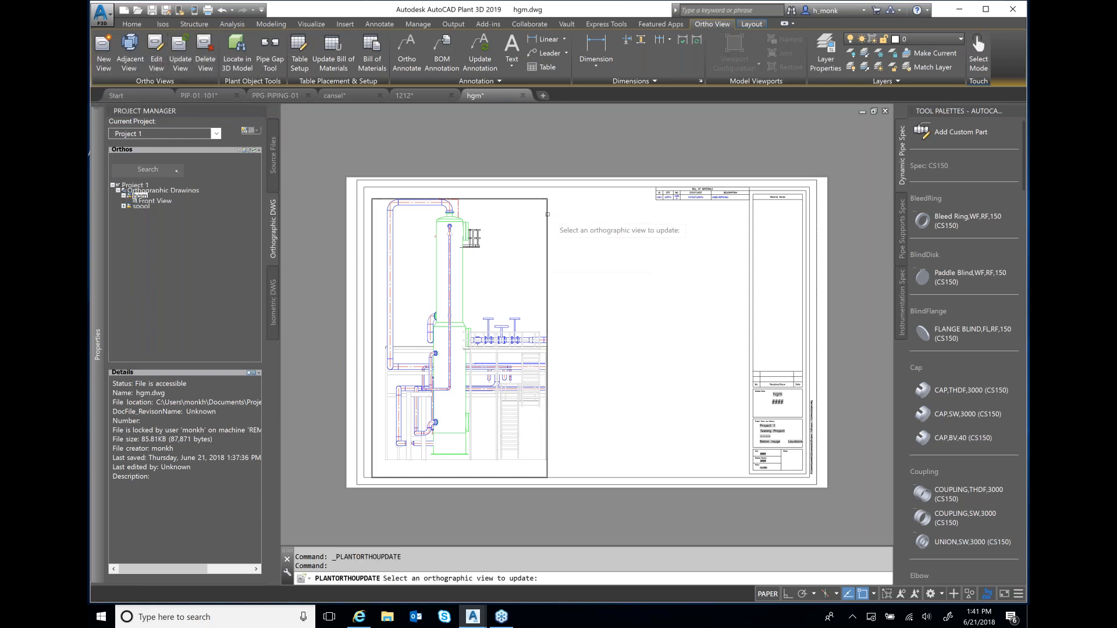
{"action": "left_click", "coordinate": [547, 214]}
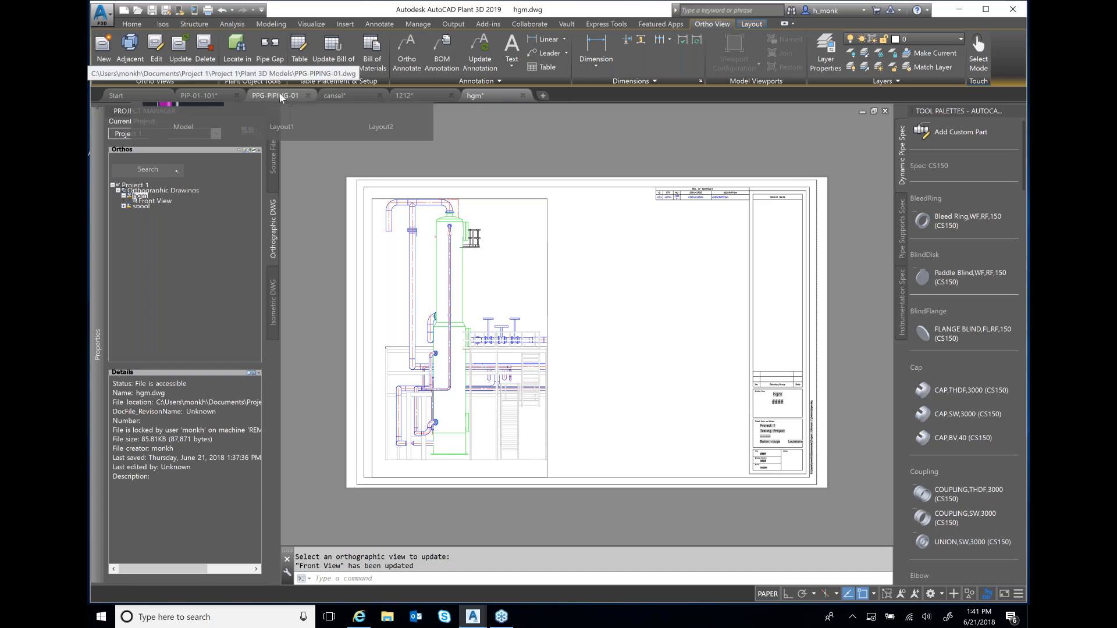
{"action": "mouse_move", "coordinate": [486, 102]}
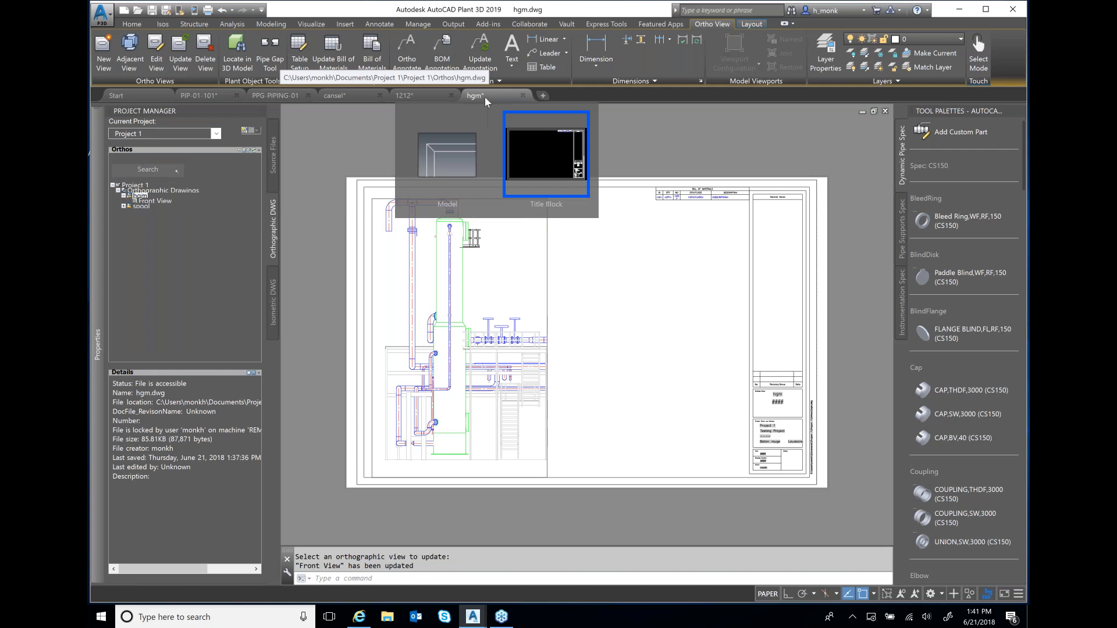
{"action": "key", "text": "Escape"}
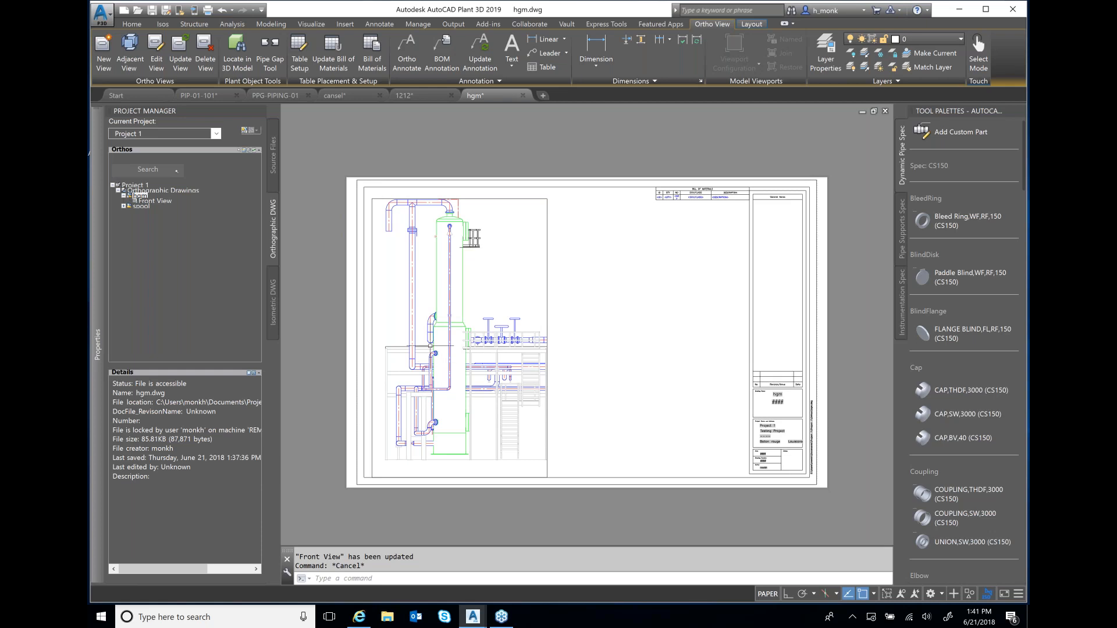
Step: Create an adjacent Top View from the Front View and place it beside that view, left of the title block
{"action": "left_click", "coordinate": [129, 51]}
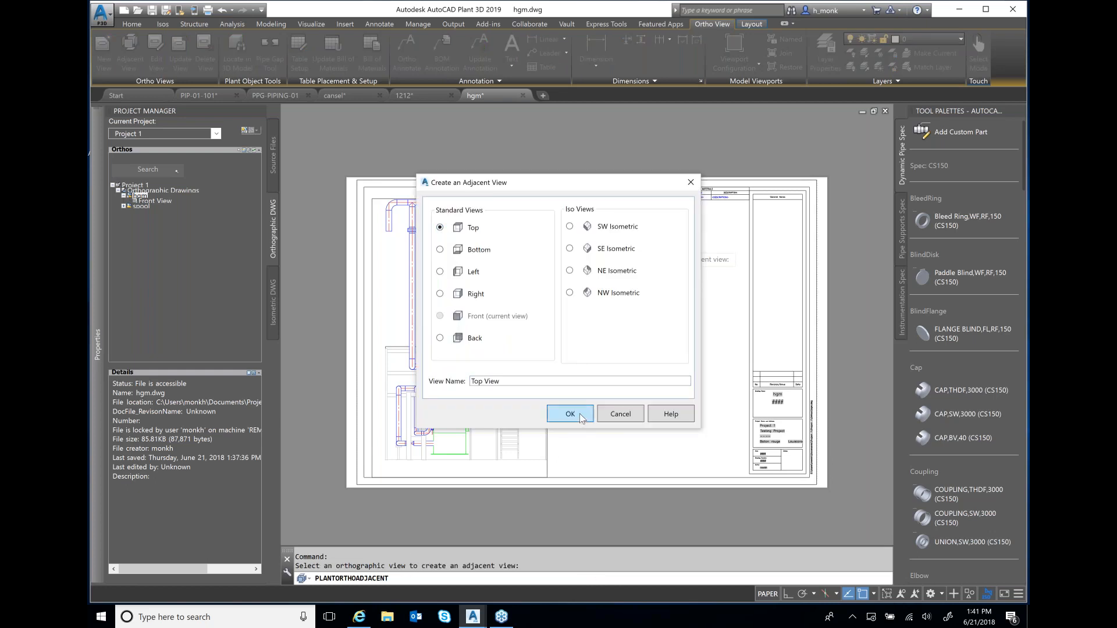
{"action": "left_click", "coordinate": [570, 414]}
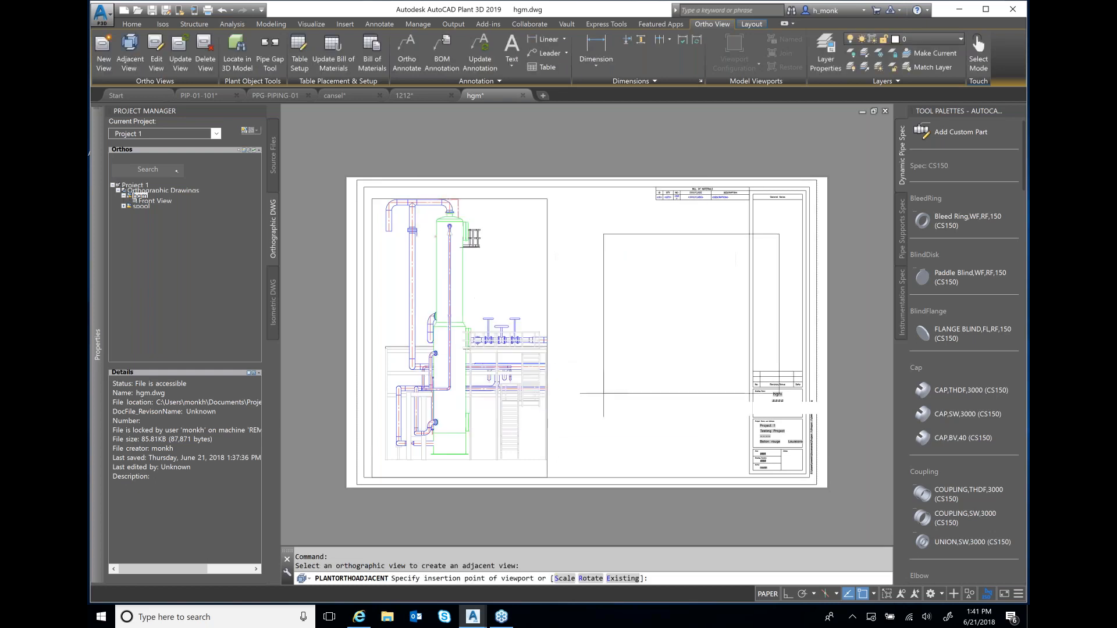
{"action": "left_click", "coordinate": [554, 366]}
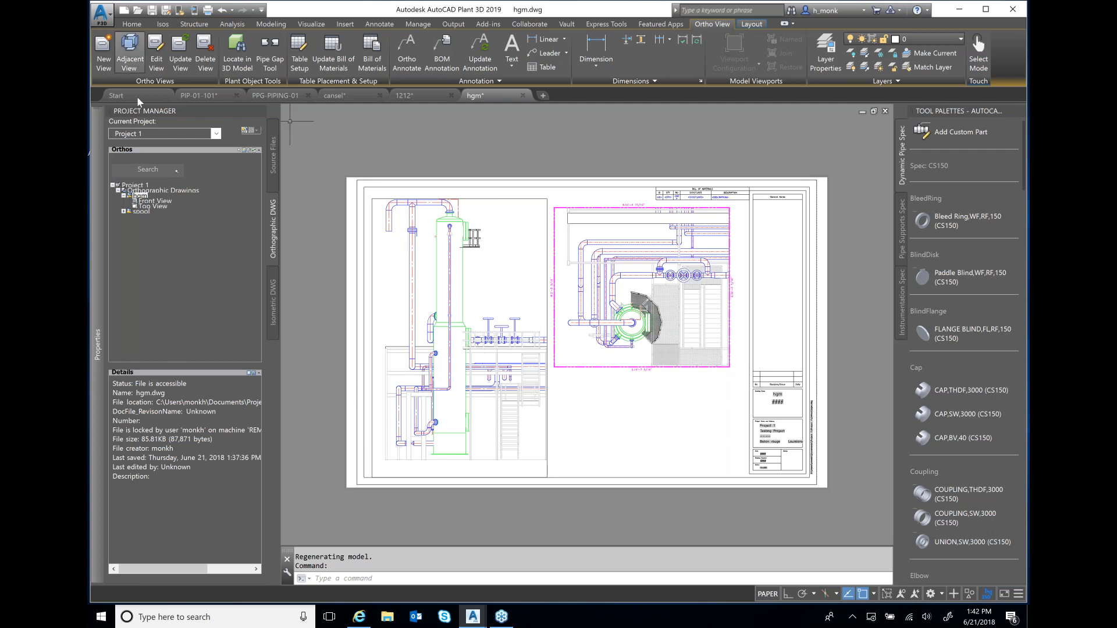
Step: Return to the PPG-PIPING-01 model and examine the horizontal vessel with its platform, ladder and connected piping beside the pipe rack
{"action": "left_click", "coordinate": [274, 95]}
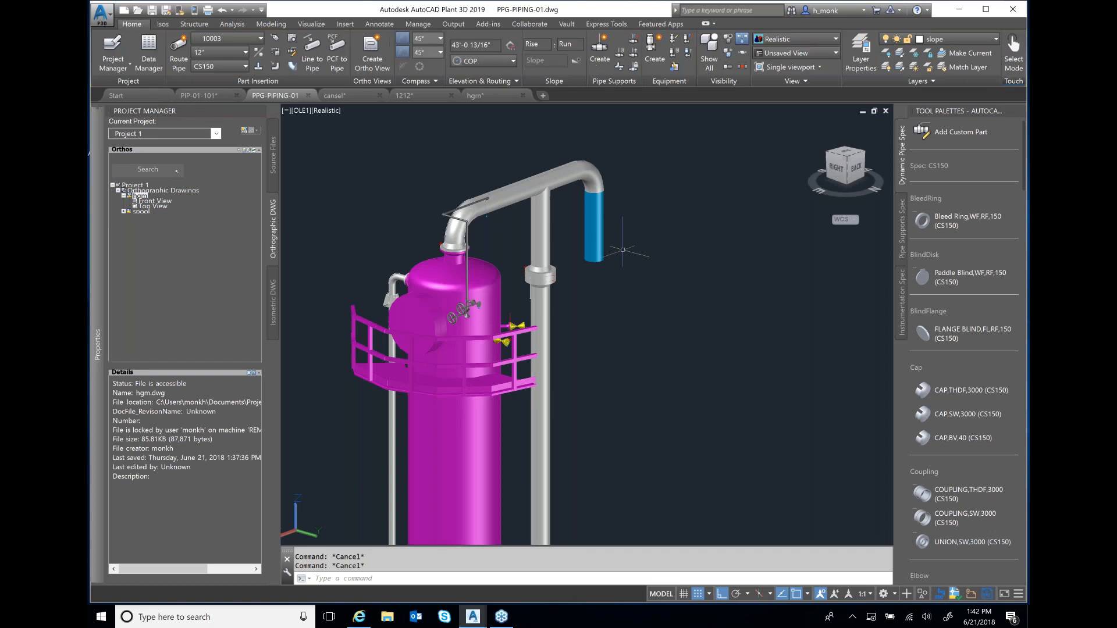
{"action": "scroll", "coordinate": [625, 241], "scroll_direction": "down", "scroll_amount": 2}
{"action": "scroll", "coordinate": [625, 241], "scroll_direction": "down", "scroll_amount": 3}
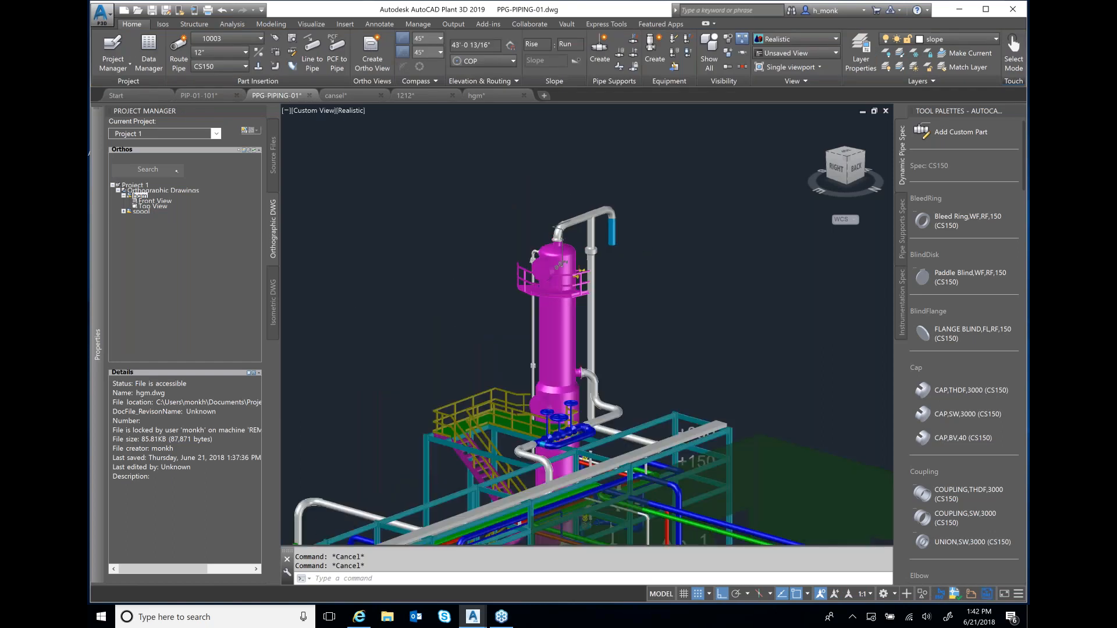
{"action": "middle_click_drag", "start_coordinate": [487, 511], "coordinate": [469, 413]}
{"action": "scroll", "coordinate": [477, 409], "scroll_direction": "up", "scroll_amount": 2}
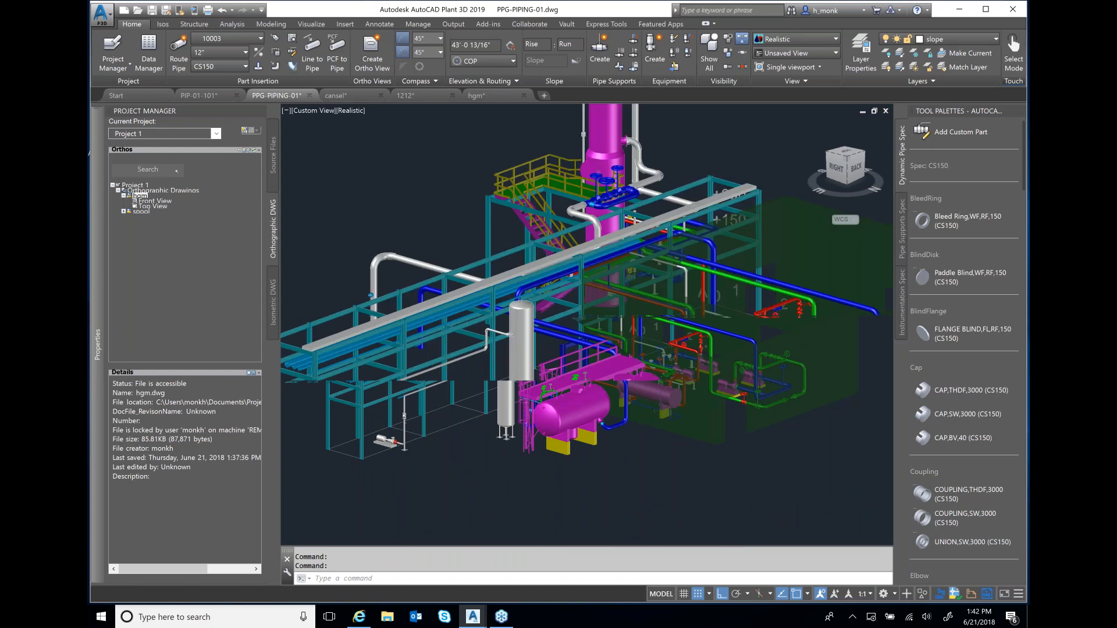
{"action": "scroll", "coordinate": [476, 409], "scroll_direction": "up", "scroll_amount": 2}
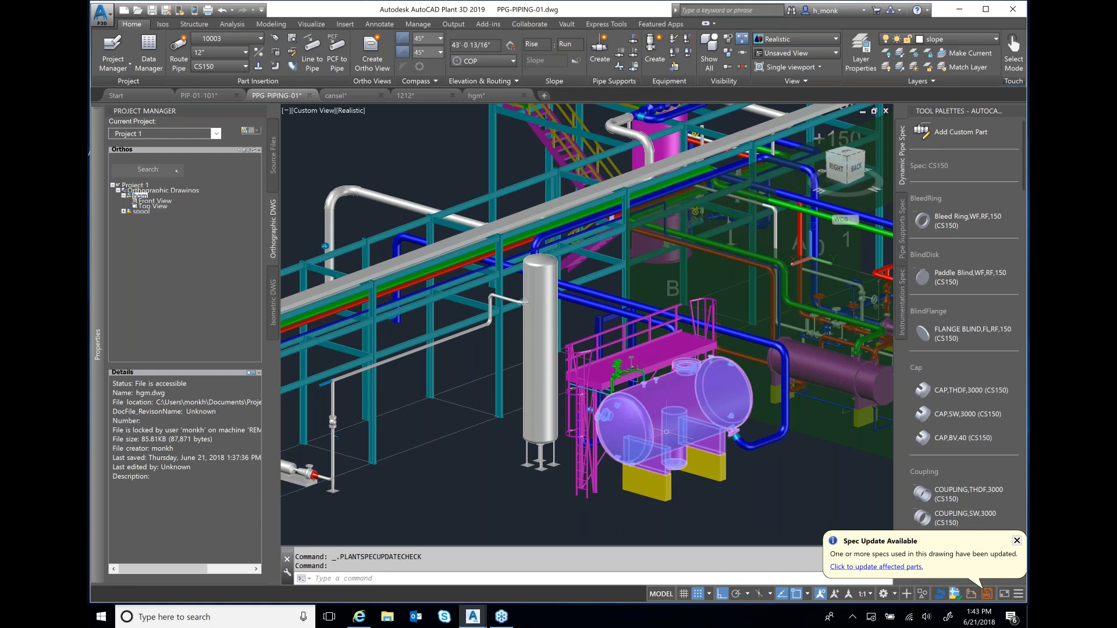
{"action": "scroll", "coordinate": [721, 492], "scroll_direction": "up", "scroll_amount": 2}
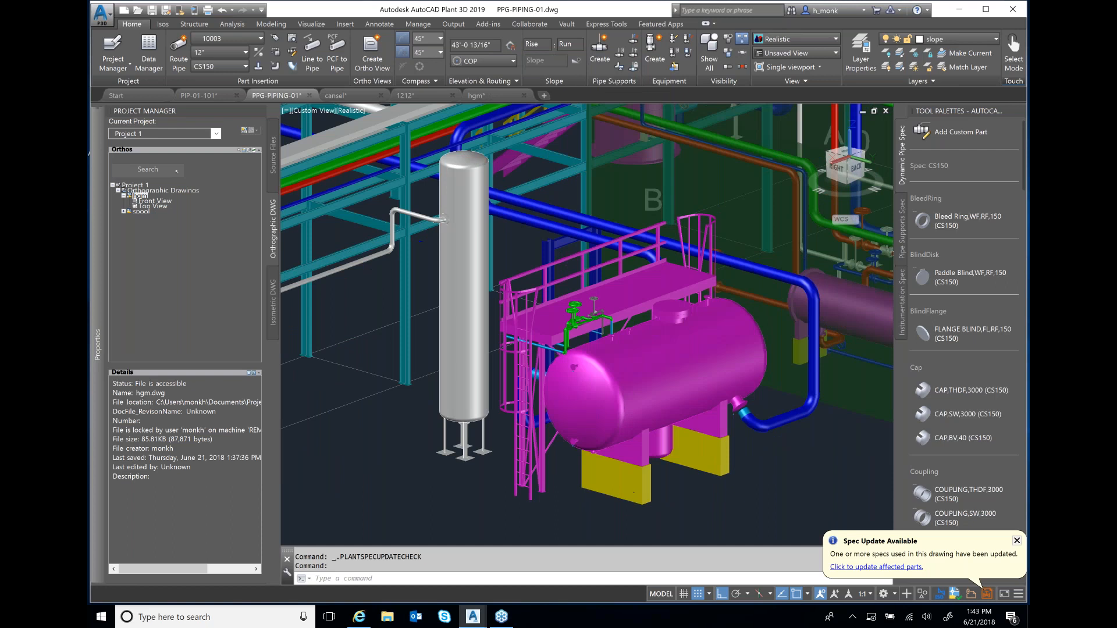
{"action": "scroll", "coordinate": [722, 498], "scroll_direction": "up", "scroll_amount": 2}
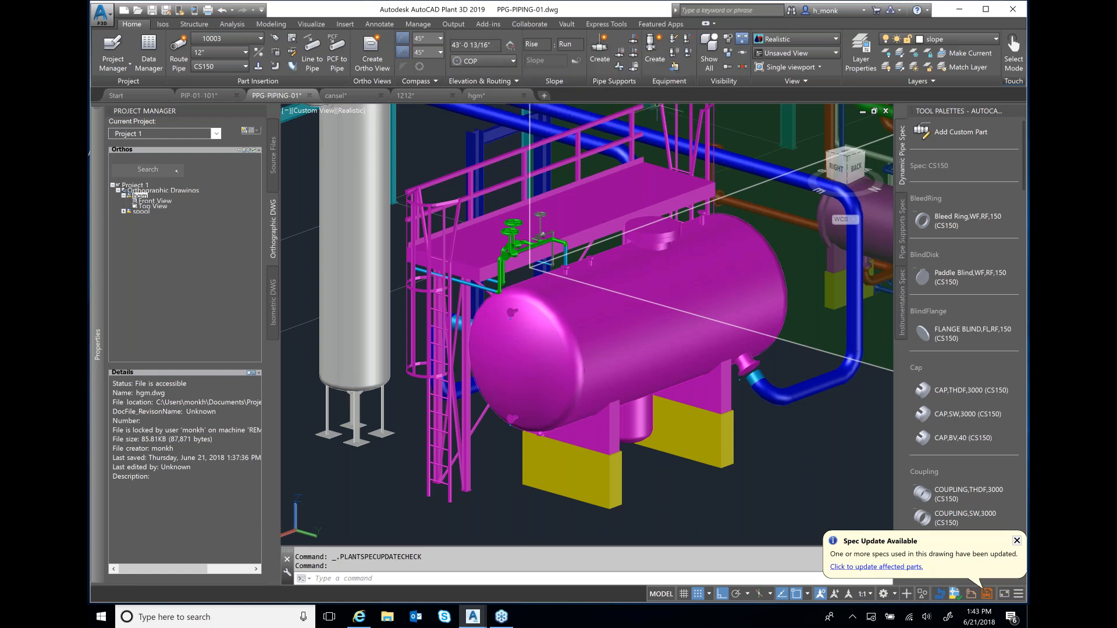
{"action": "key", "text": "Escape"}
{"action": "key", "text": "Escape"}
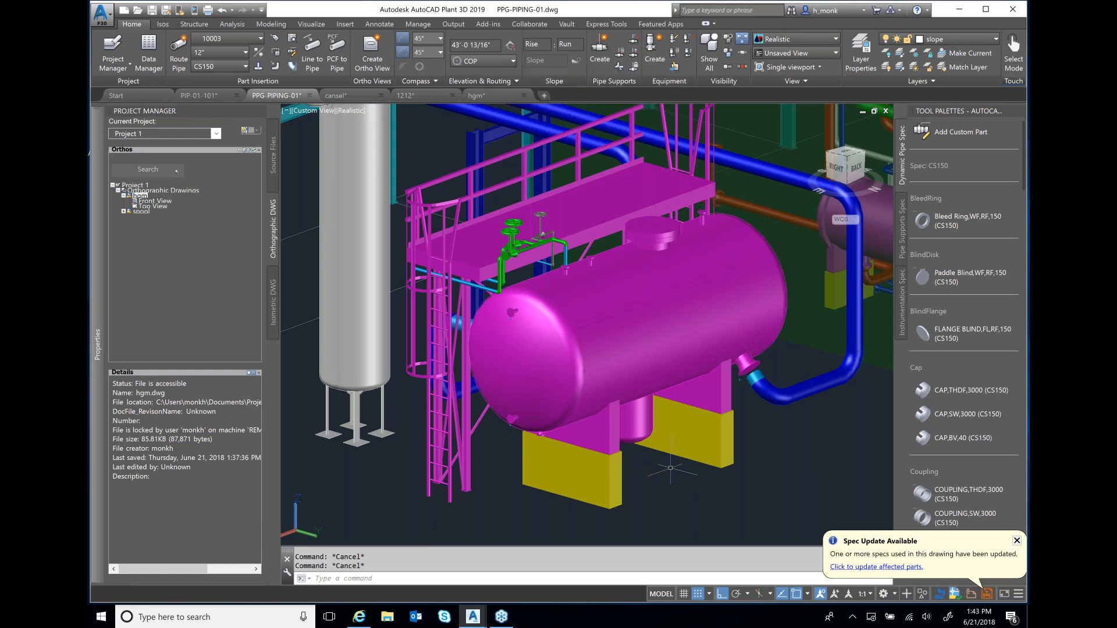
{"action": "scroll", "coordinate": [670, 468], "scroll_direction": "down", "scroll_amount": 2}
{"action": "scroll", "coordinate": [674, 463], "scroll_direction": "down", "scroll_amount": 2}
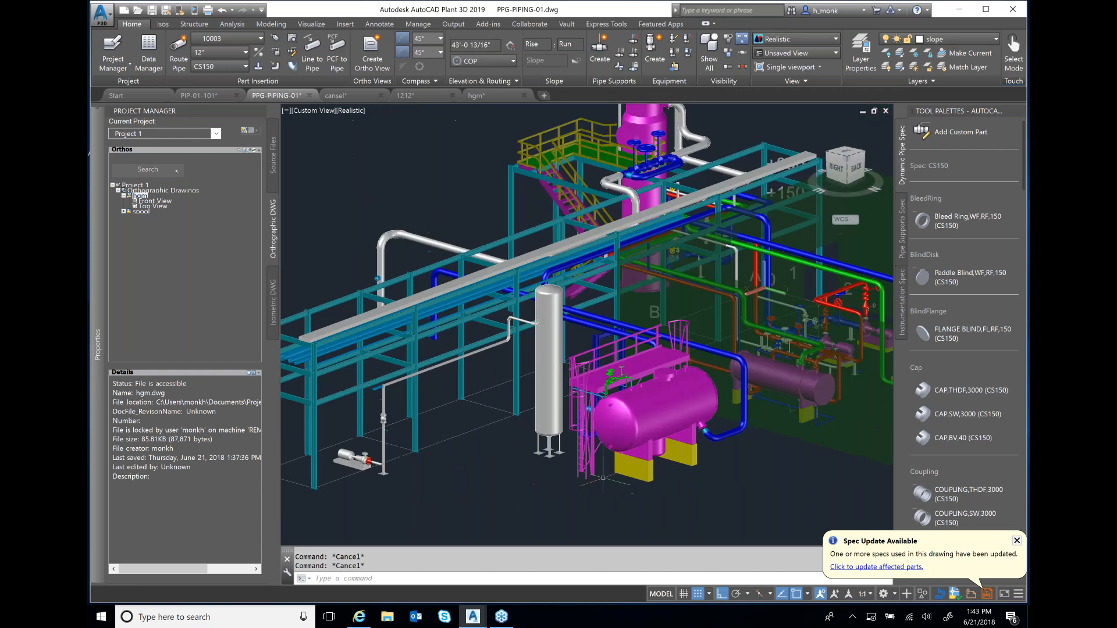